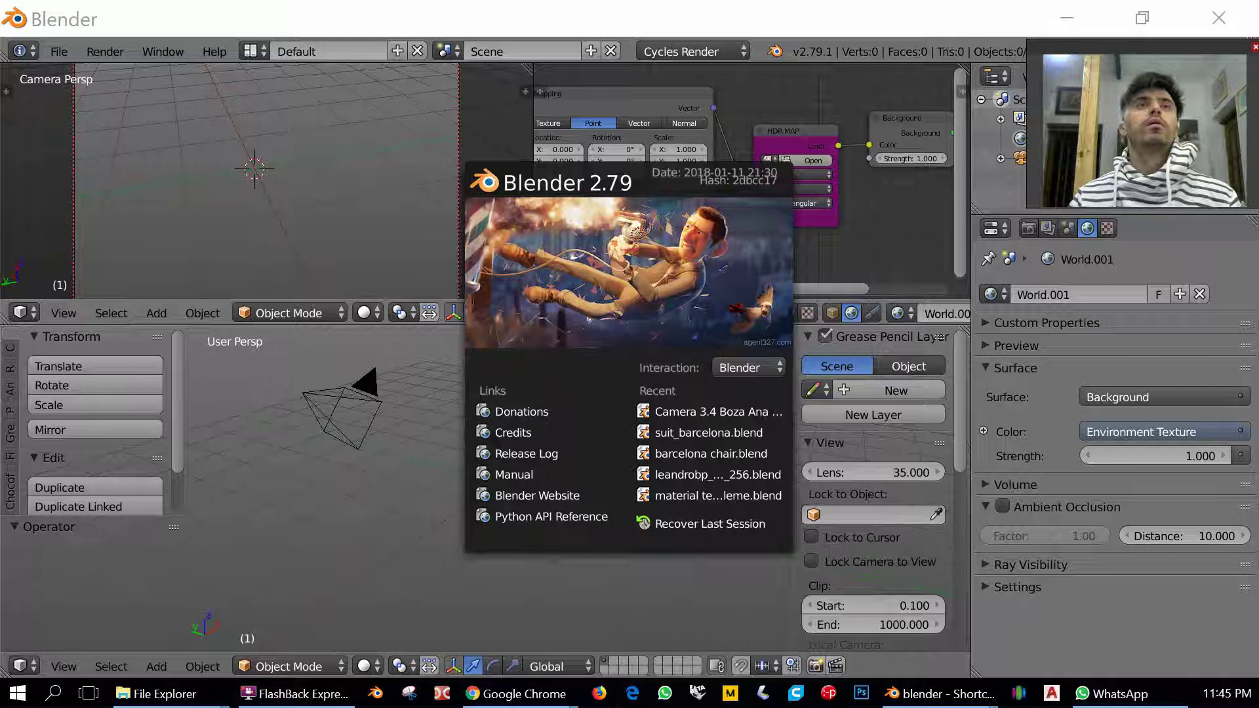
Dismiss the Blender 2.79 welcome splash and bring up the File menu.
{"action": "left_click", "coordinate": [318, 161]}
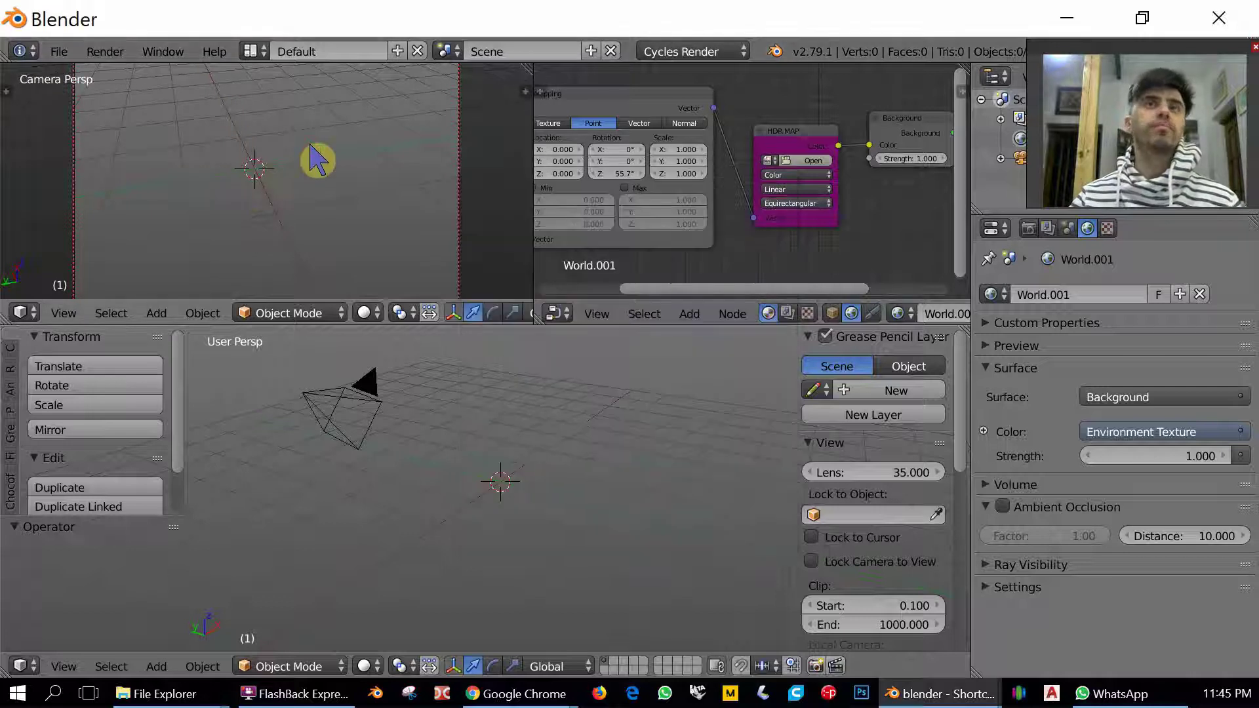
{"action": "left_click", "coordinate": [58, 52]}
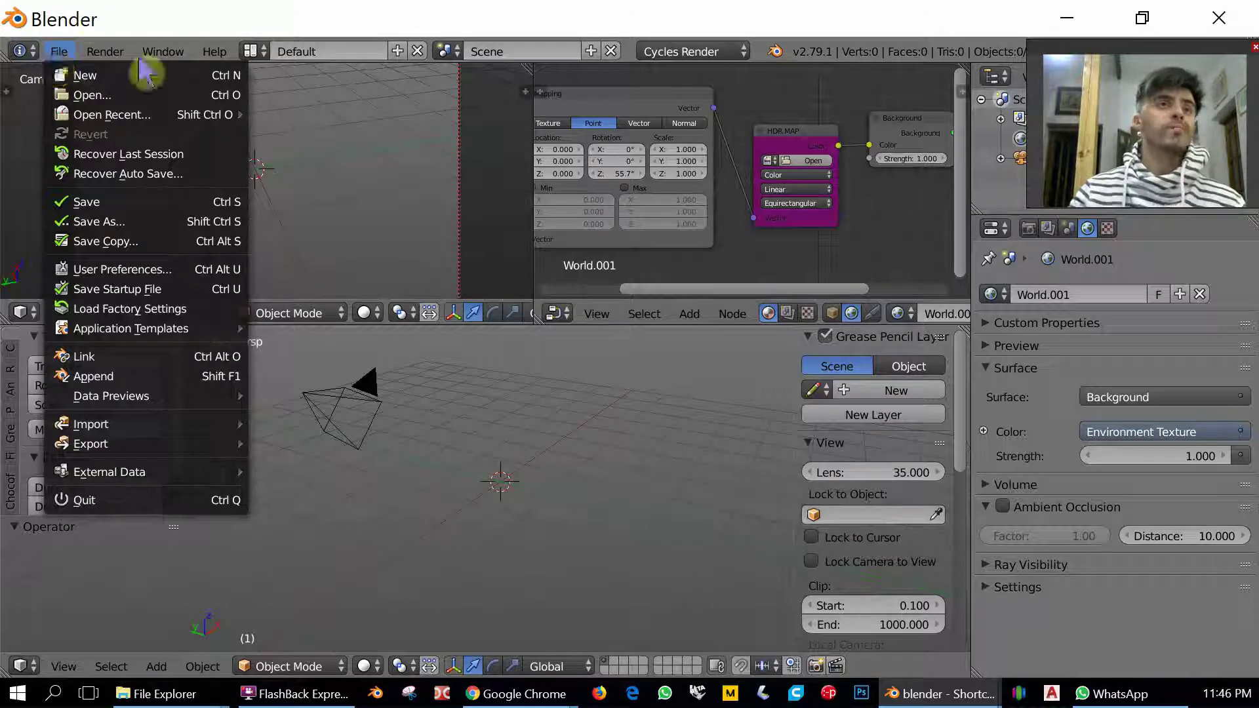
Start an Append from the File menu, browsing the blendereala folder on the Desktop.
{"action": "key", "text": "Escape"}
{"action": "left_click", "coordinate": [59, 53]}
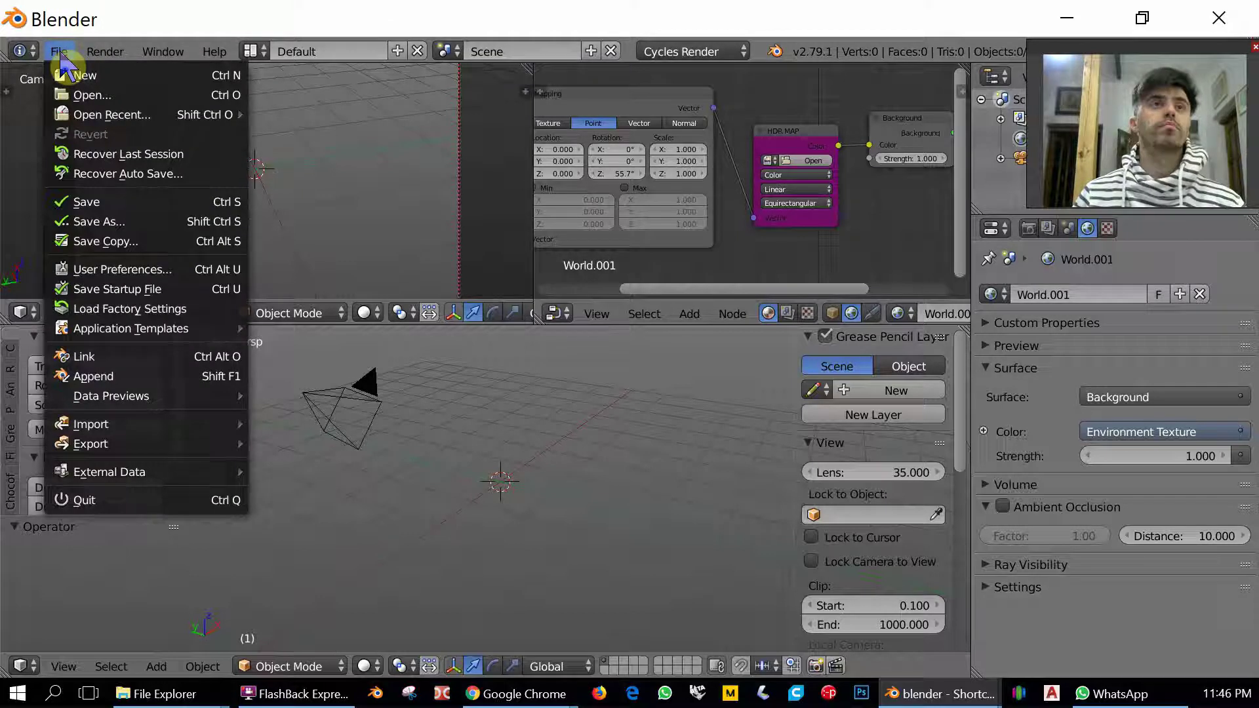
{"action": "left_click", "coordinate": [149, 381]}
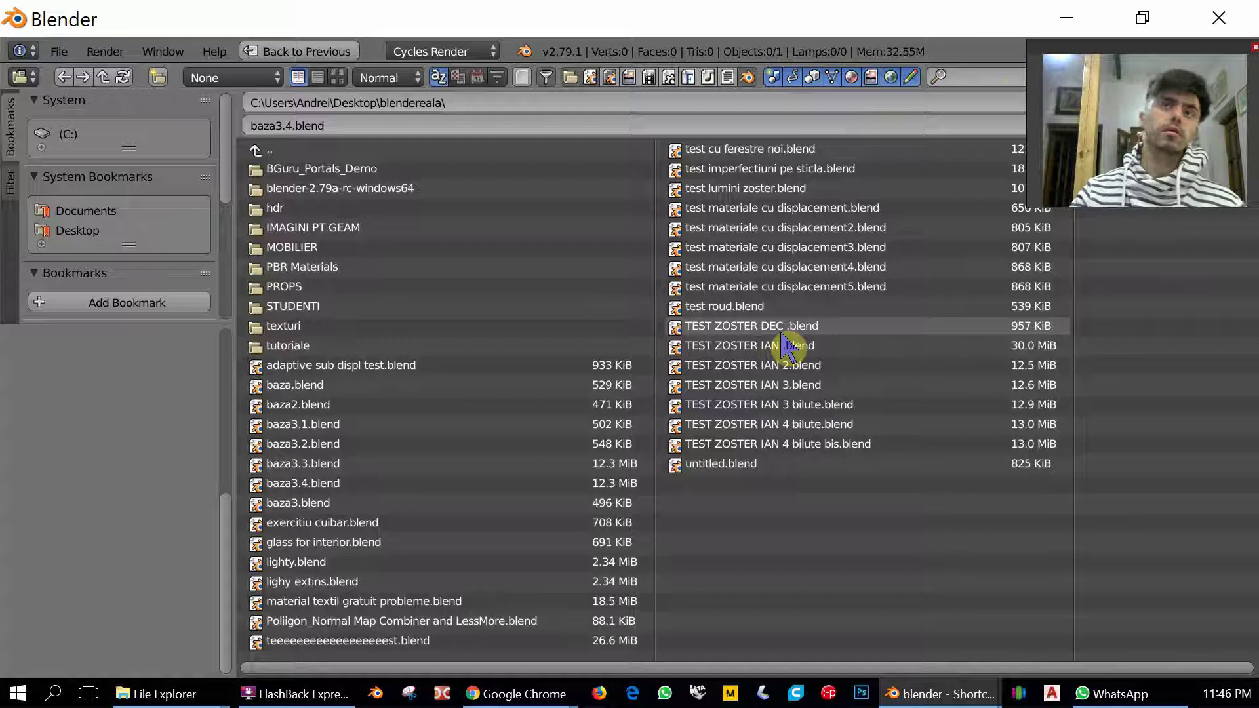
Open TEST ZOSTER DEC .blend with Blend File recursion, filtered to show only Objects.
{"action": "left_click_drag", "start_coordinate": [1063, 59], "coordinate": [1046, 179]}
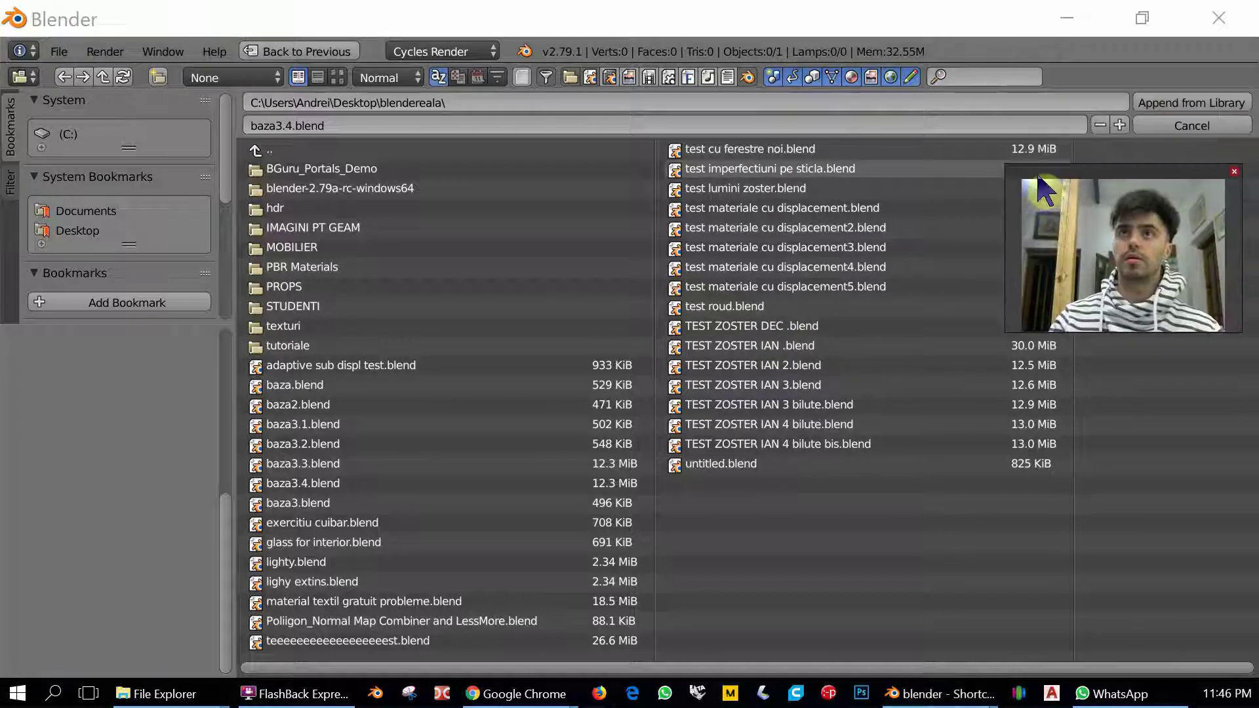
{"action": "left_click", "coordinate": [793, 325]}
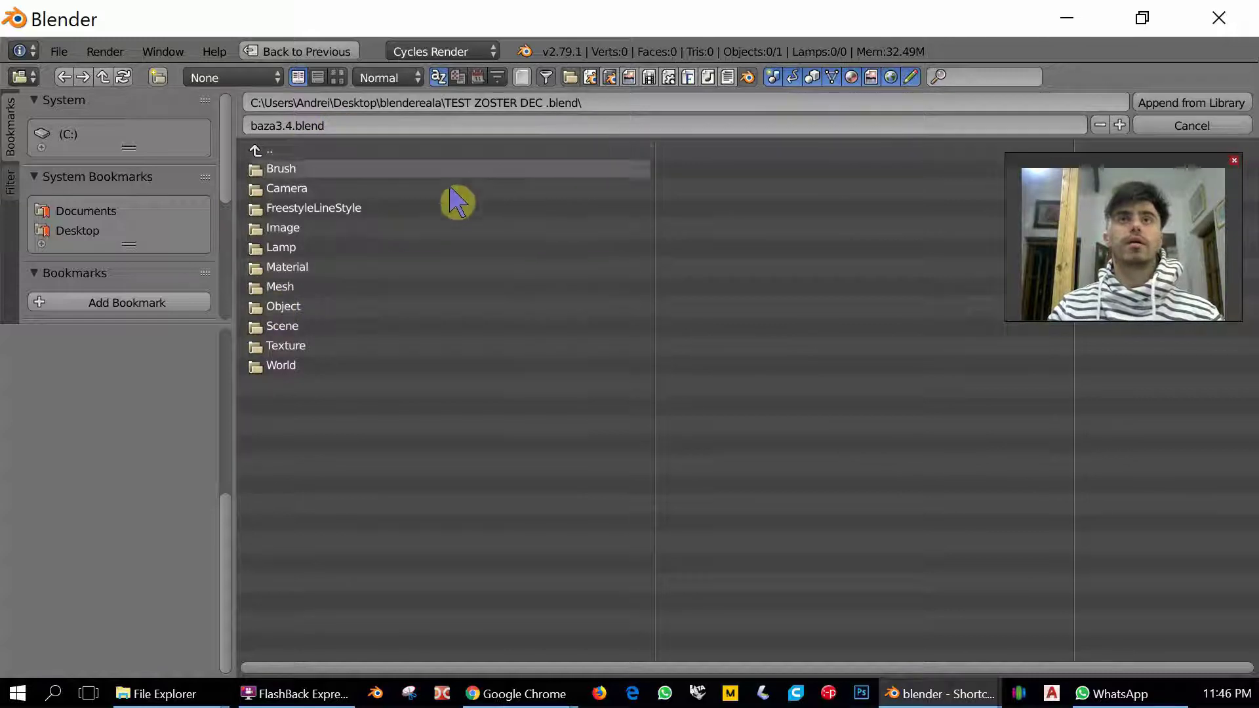
{"action": "left_click", "coordinate": [266, 79]}
{"action": "left_click", "coordinate": [253, 125]}
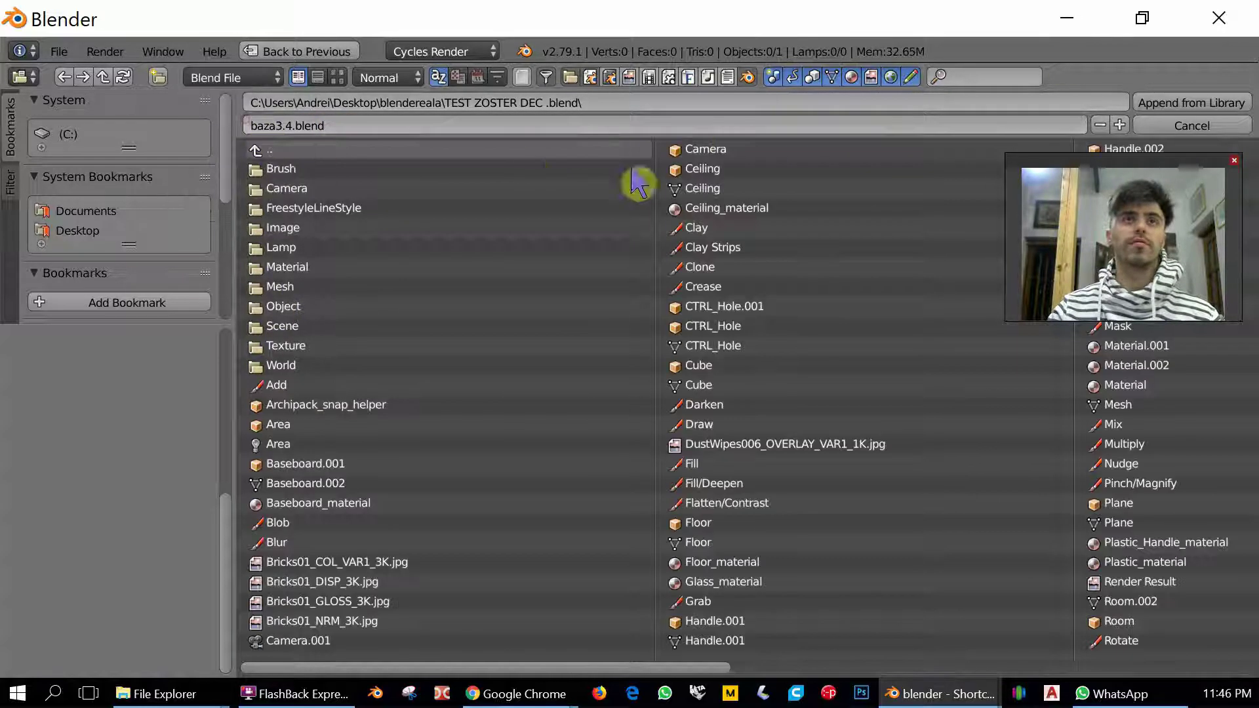
{"action": "left_click", "coordinate": [812, 77]}
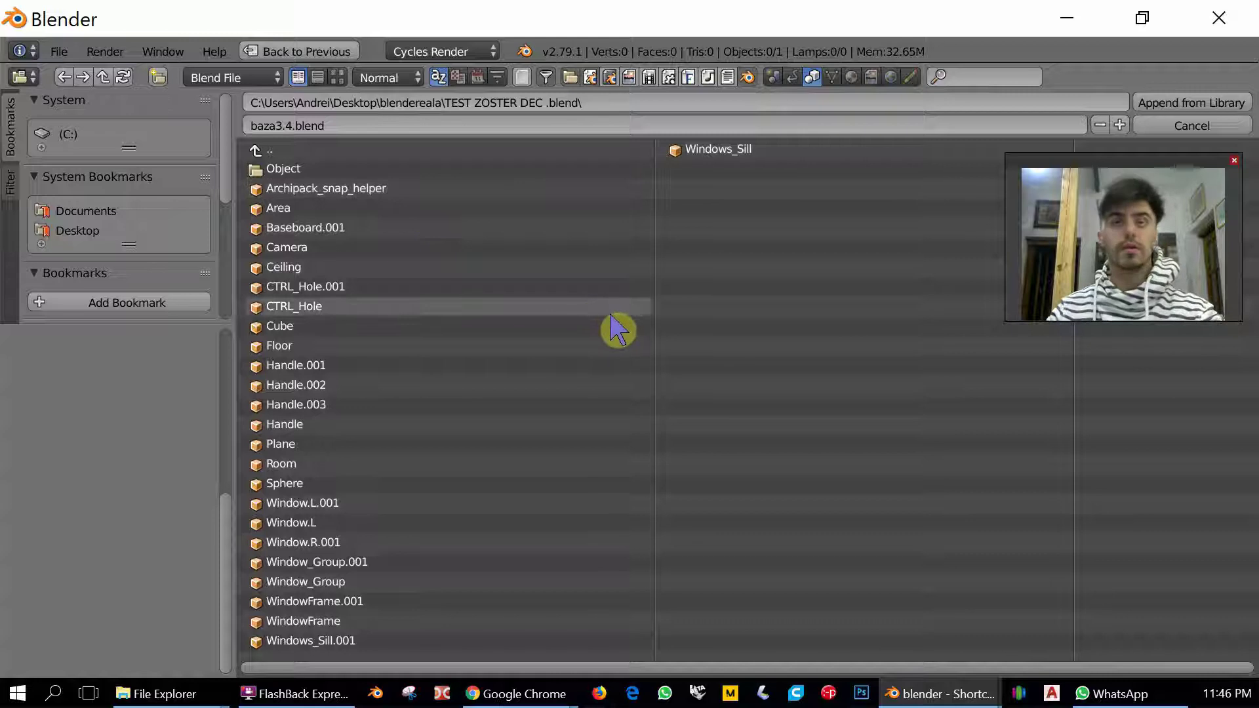
Select every listed object and append them all from the library.
{"action": "left_click", "coordinate": [636, 318]}
{"action": "key", "text": "a"}
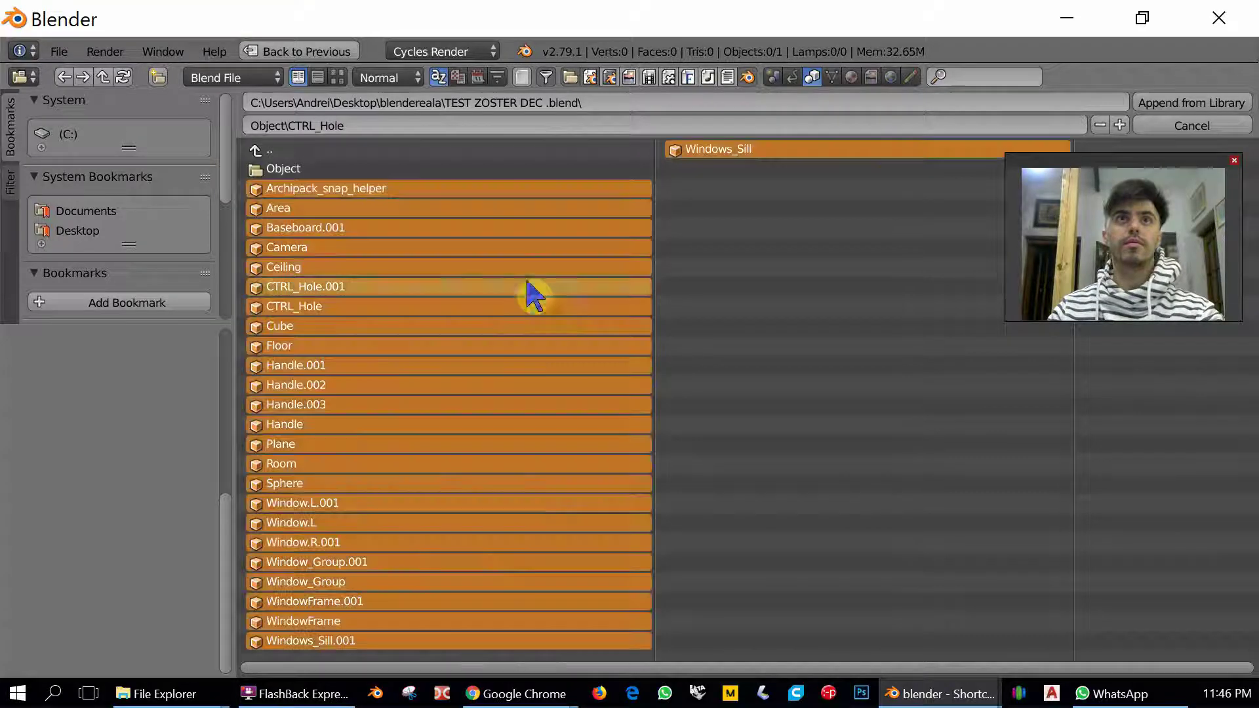
{"action": "left_click", "coordinate": [1223, 104]}
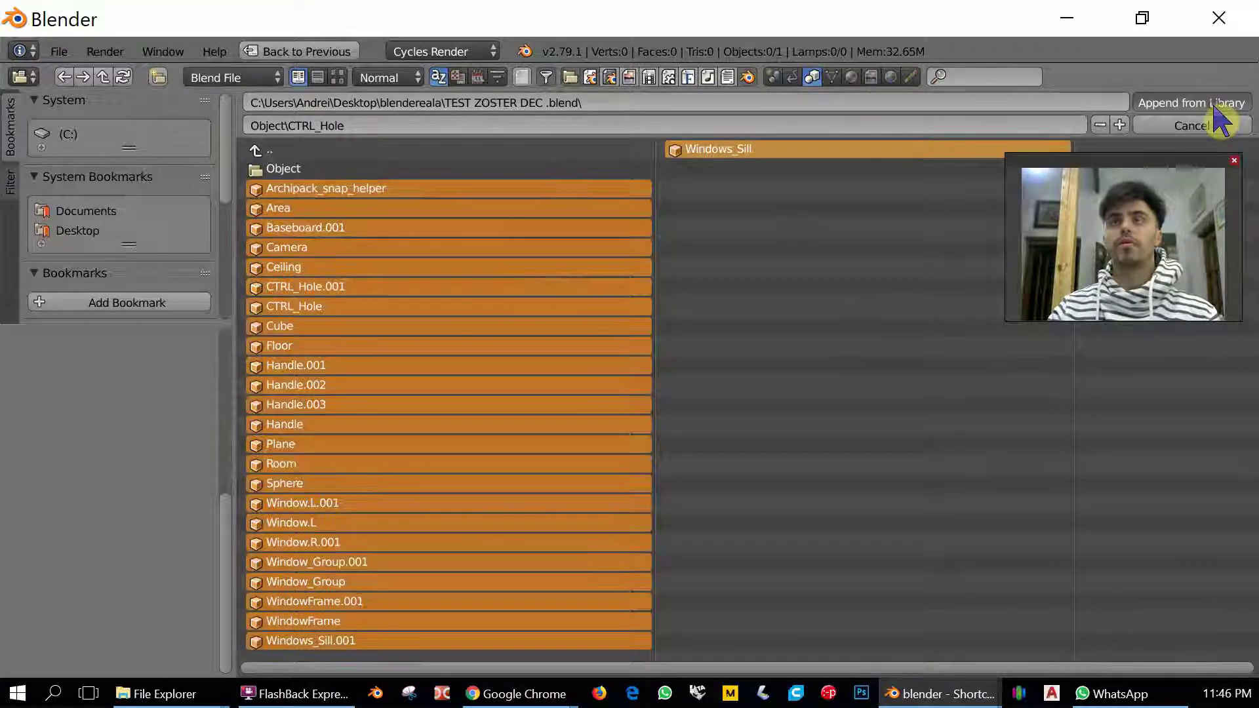
Orbit around the appended house and select only the Room object.
{"action": "middle_click_drag", "start_coordinate": [669, 373], "coordinate": [485, 533]}
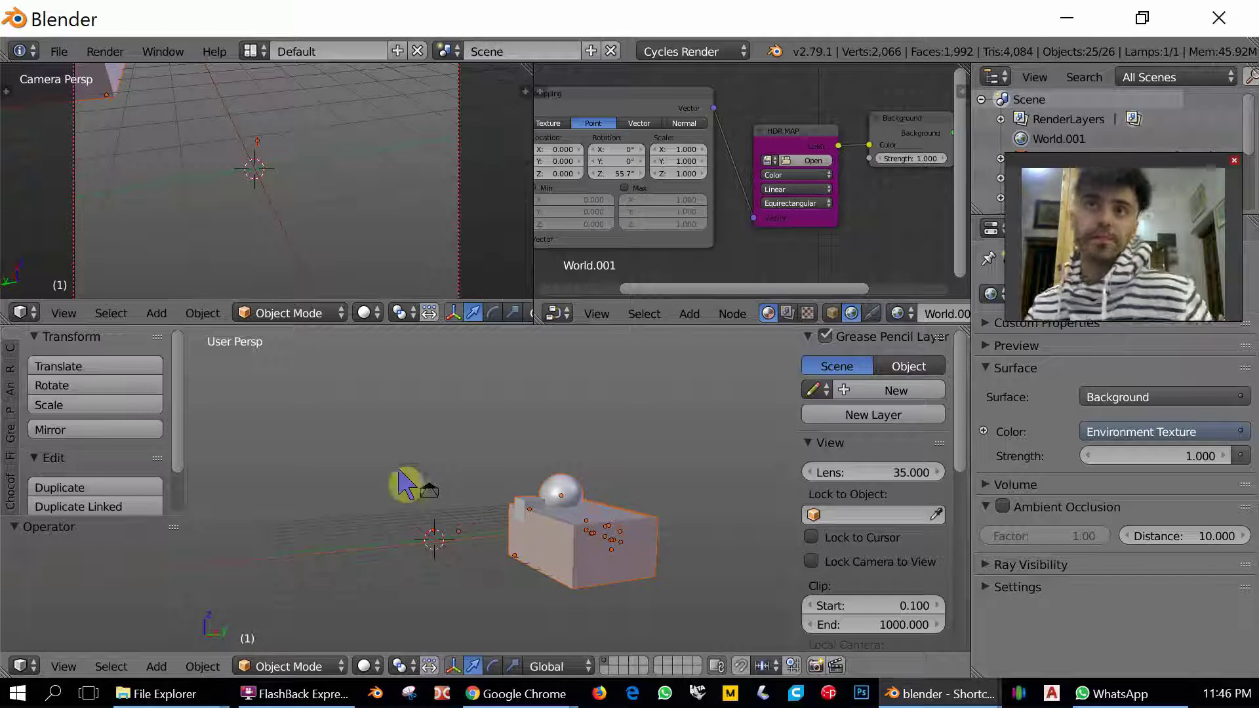
{"action": "middle_click_drag", "start_coordinate": [525, 500], "coordinate": [570, 493]}
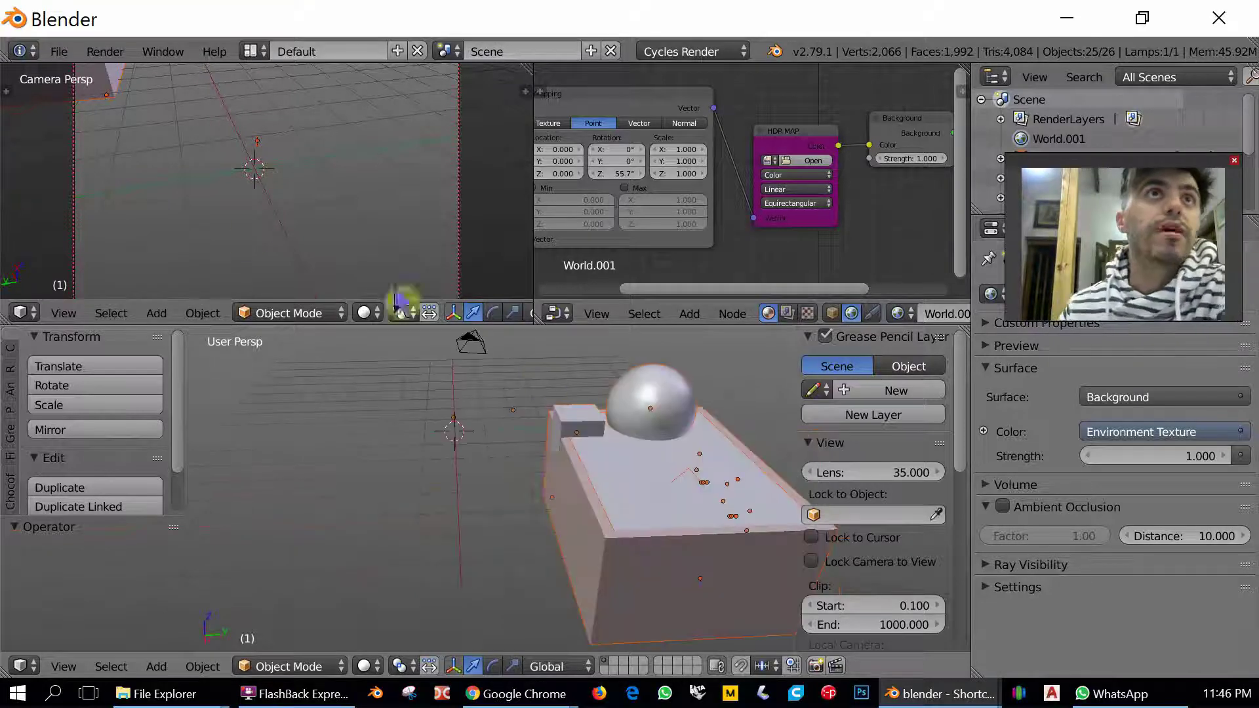
{"action": "middle_click_drag", "start_coordinate": [643, 436], "coordinate": [553, 418]}
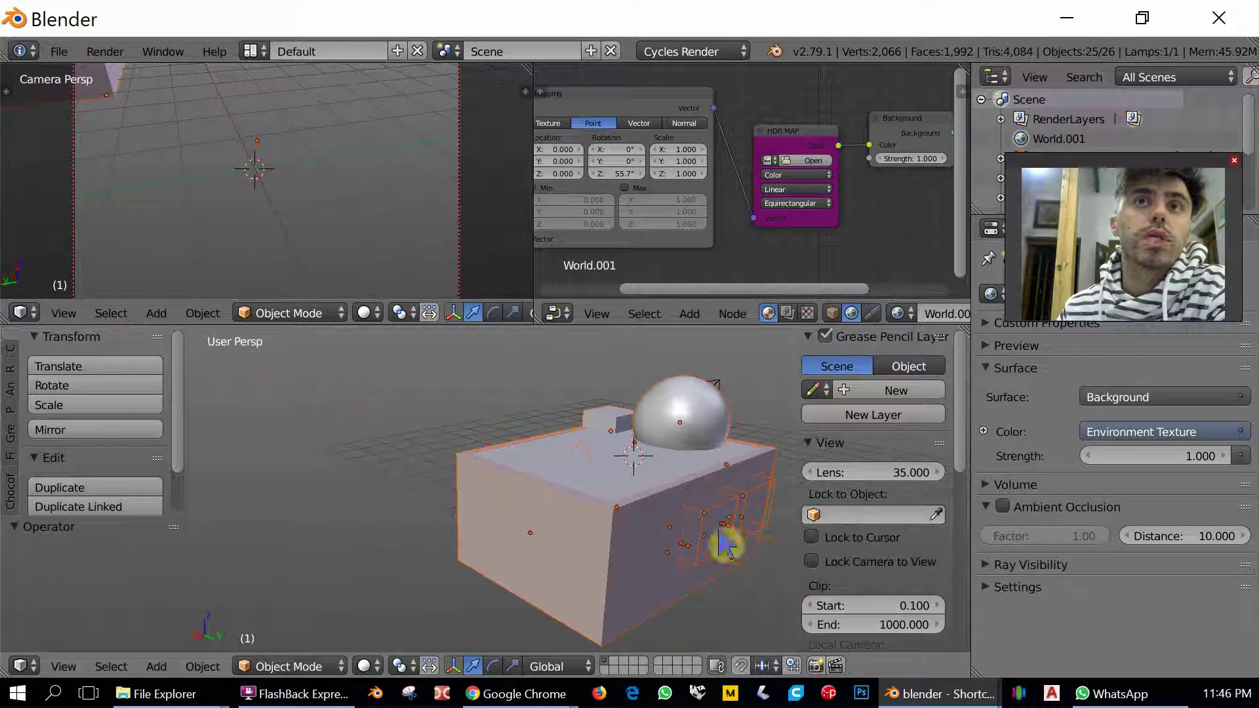
{"action": "right_click", "coordinate": [652, 526]}
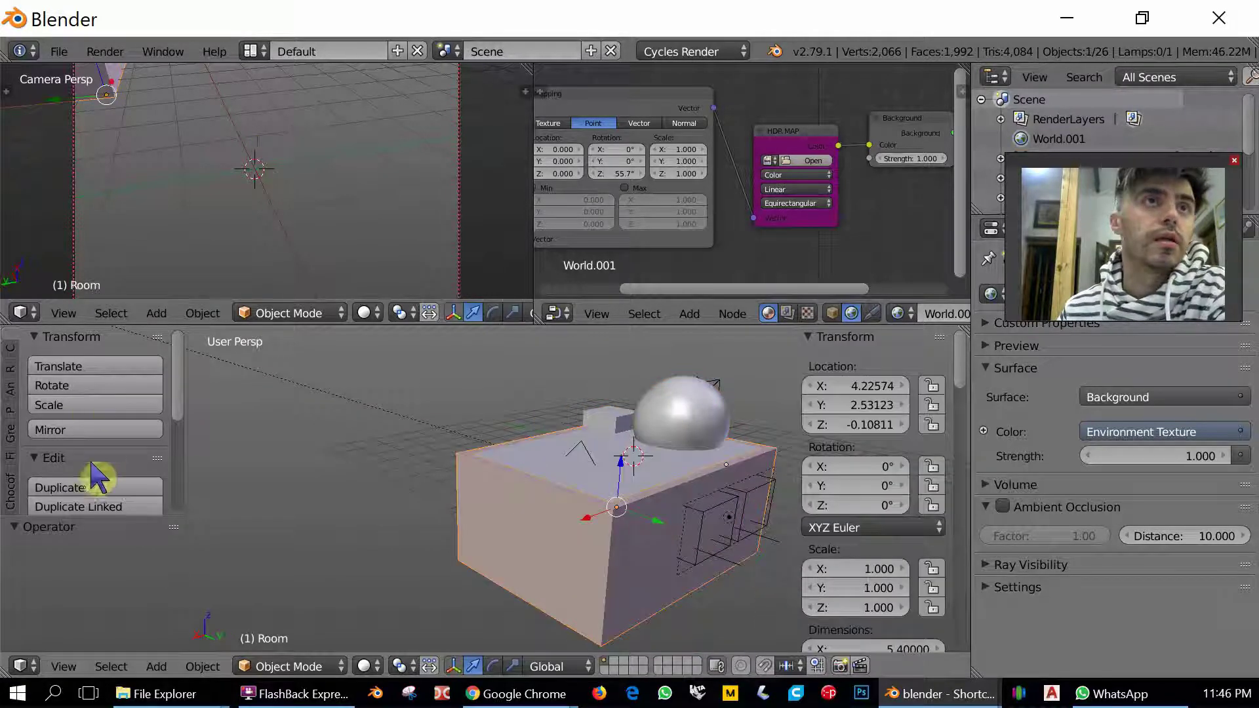
Run Auto Holes from the Create tab's Room Tools to cut window openings into the Room.
{"action": "scroll", "coordinate": [101, 475], "scroll_direction": "down", "scroll_amount": 7}
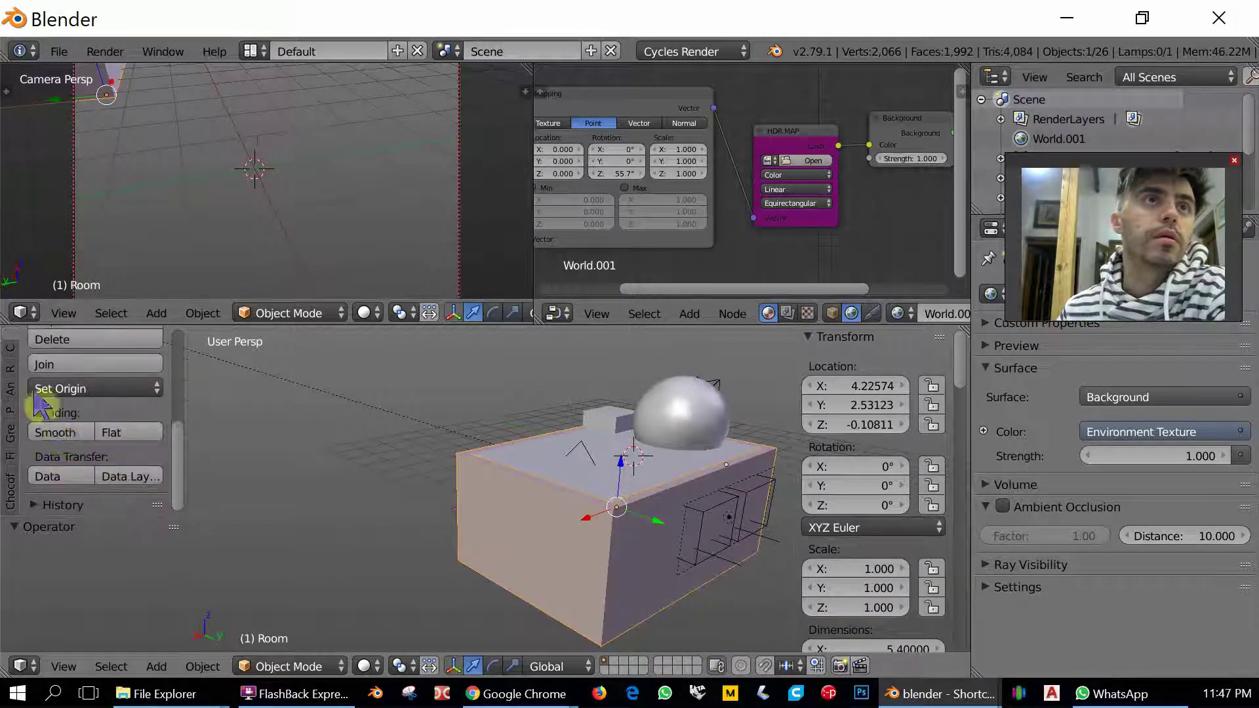
{"action": "left_click", "coordinate": [9, 349]}
{"action": "scroll", "coordinate": [98, 403], "scroll_direction": "down", "scroll_amount": 15}
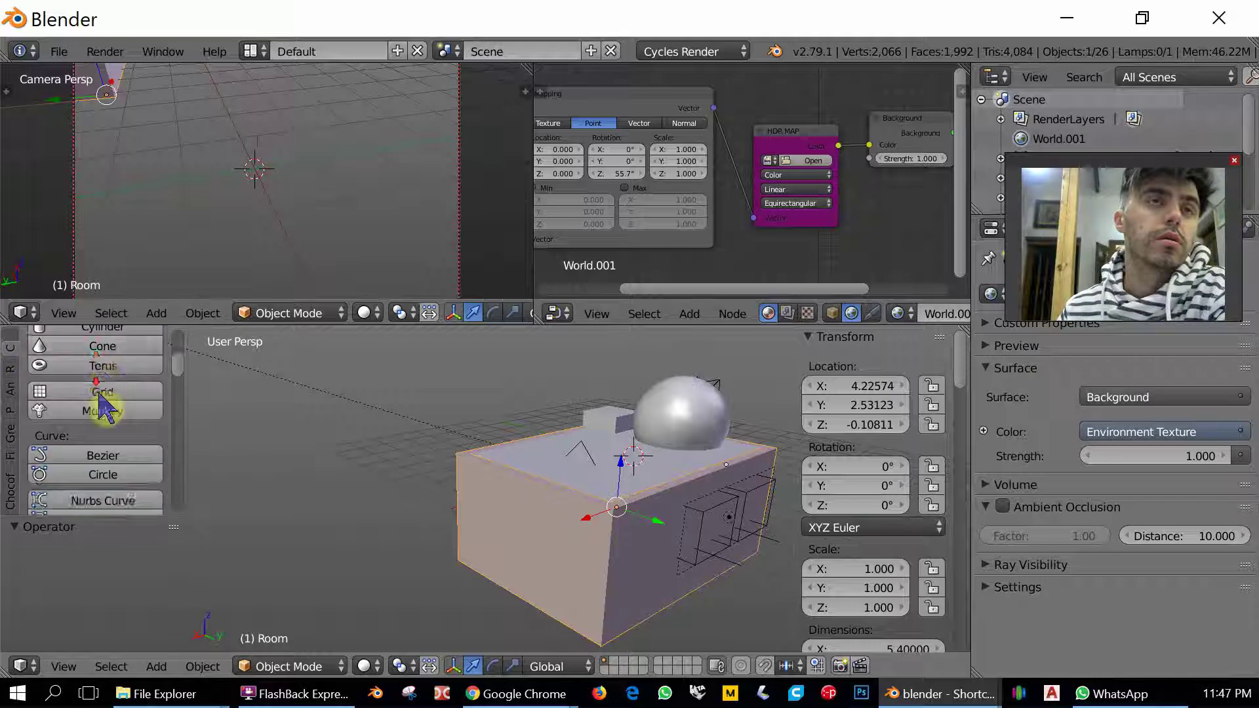
{"action": "scroll", "coordinate": [102, 412], "scroll_direction": "down", "scroll_amount": 8}
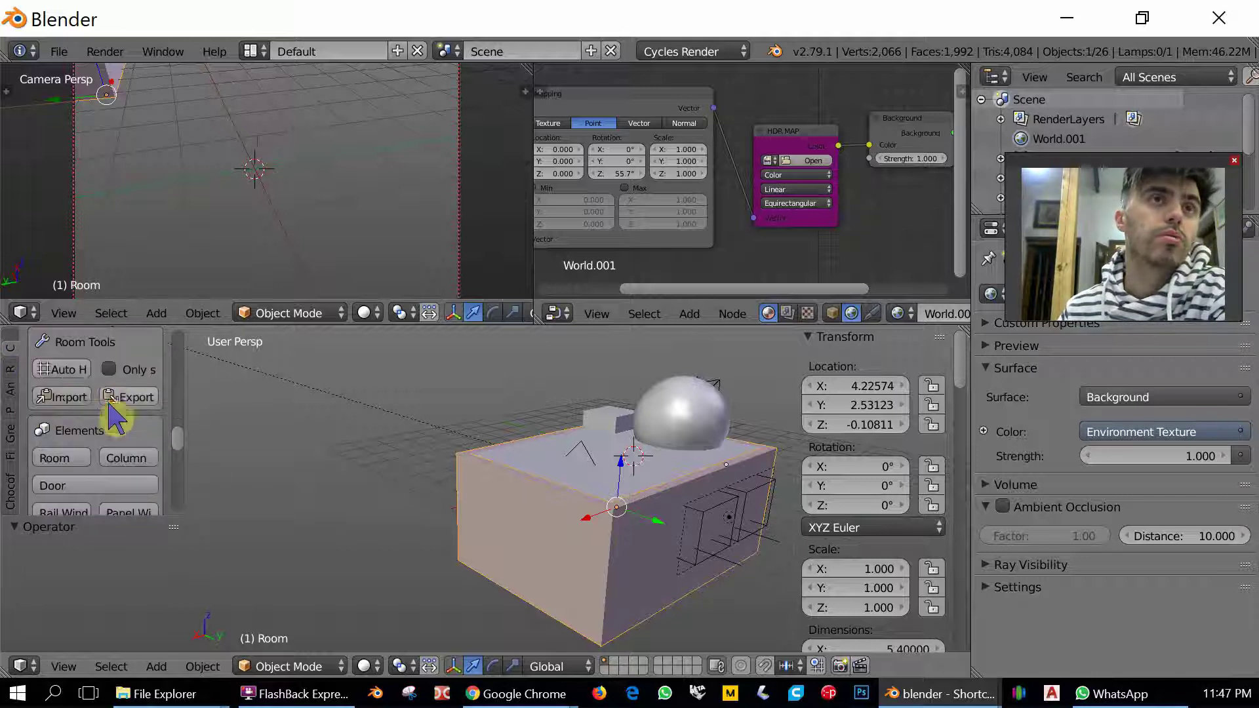
{"action": "left_click", "coordinate": [70, 373]}
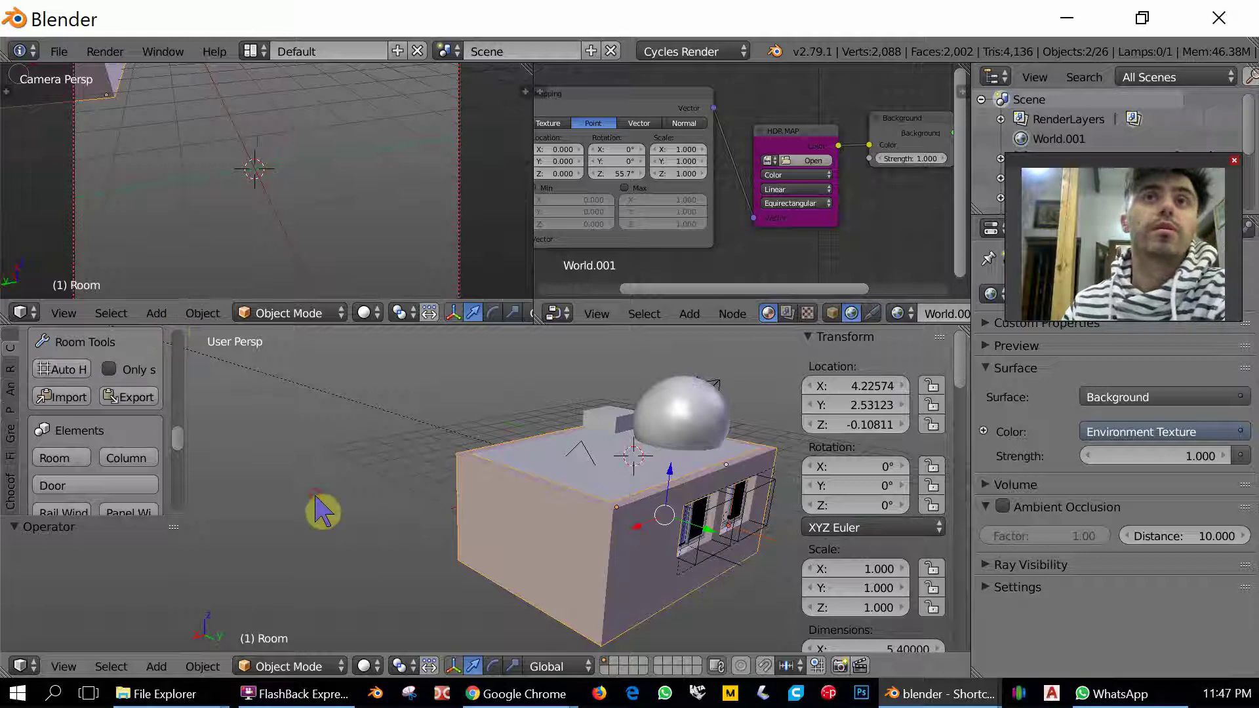
Orbit and zoom in to inspect the new window openings in the walls.
{"action": "middle_click_drag", "start_coordinate": [323, 512], "coordinate": [459, 528]}
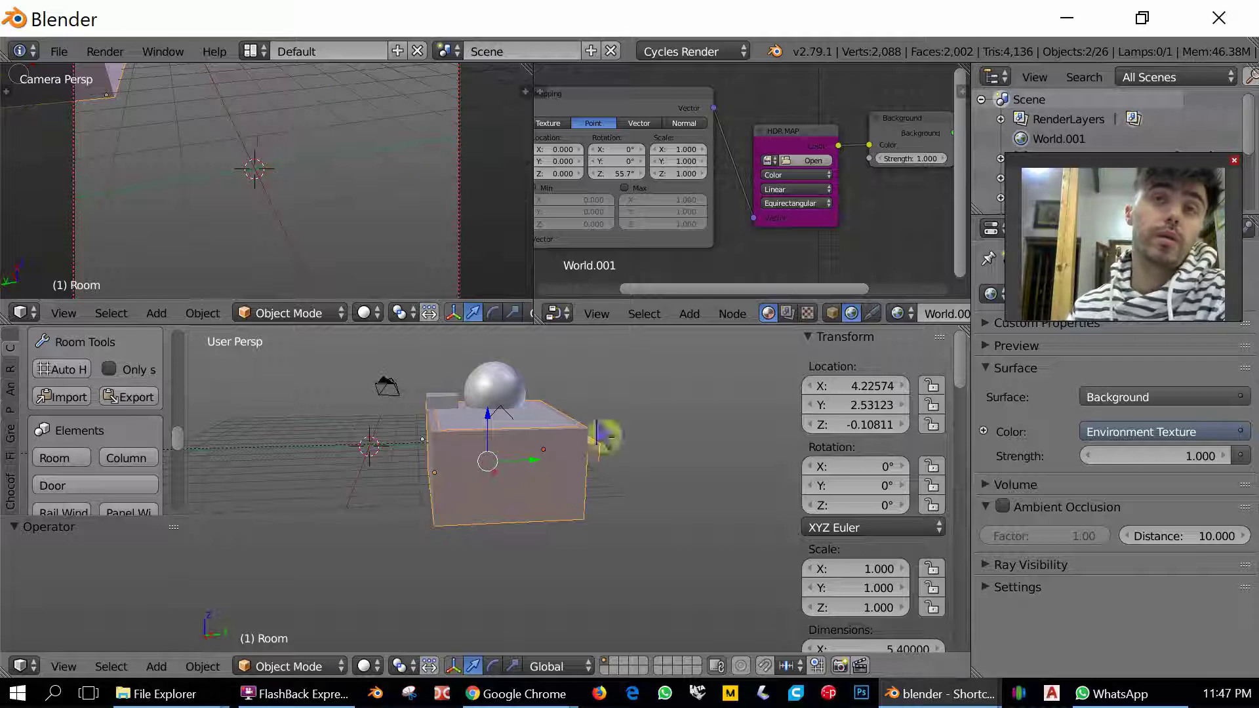
{"action": "middle_click_drag", "start_coordinate": [683, 554], "coordinate": [605, 510]}
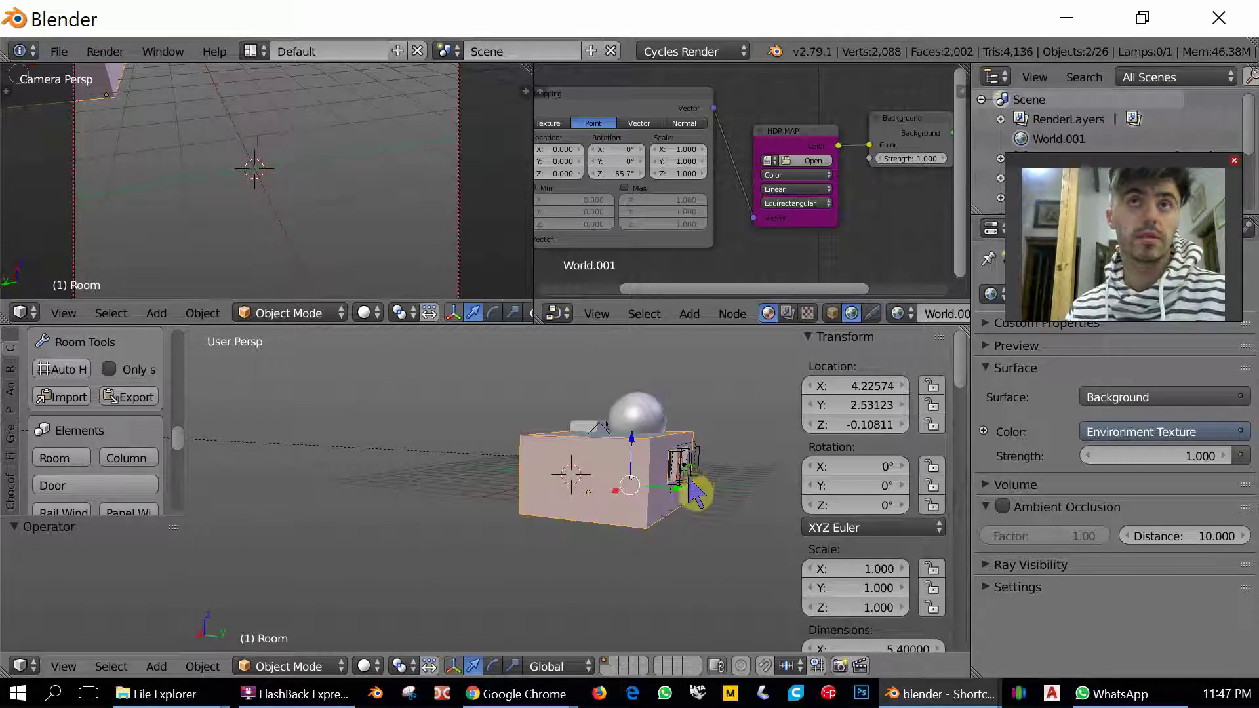
{"action": "middle_click_drag", "start_coordinate": [696, 493], "coordinate": [465, 506], "text": "shift"}
{"action": "scroll", "coordinate": [465, 506], "scroll_direction": "up", "scroll_amount": 6}
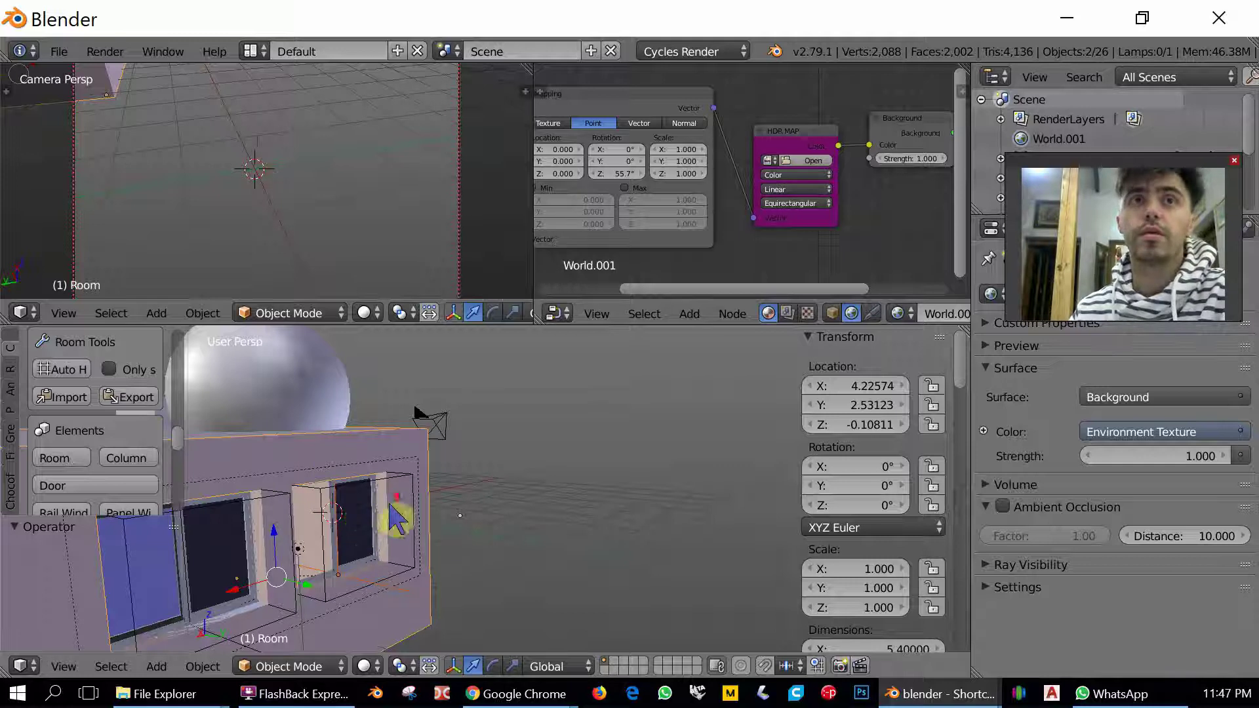
{"action": "scroll", "coordinate": [367, 524], "scroll_direction": "down", "scroll_amount": 5}
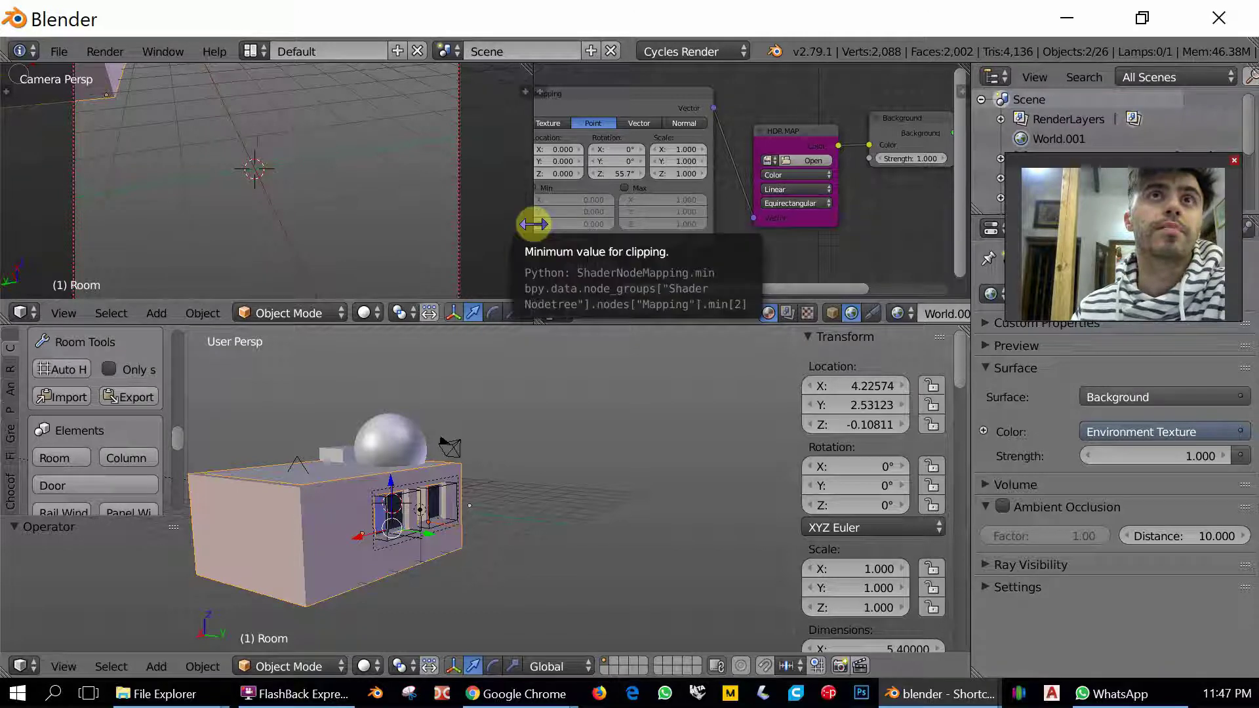
Widen the node editor and switch it to show the Room's Wall_material object nodes.
{"action": "left_click_drag", "start_coordinate": [533, 224], "coordinate": [438, 230]}
{"action": "middle_click_drag", "start_coordinate": [380, 442], "coordinate": [488, 477]}
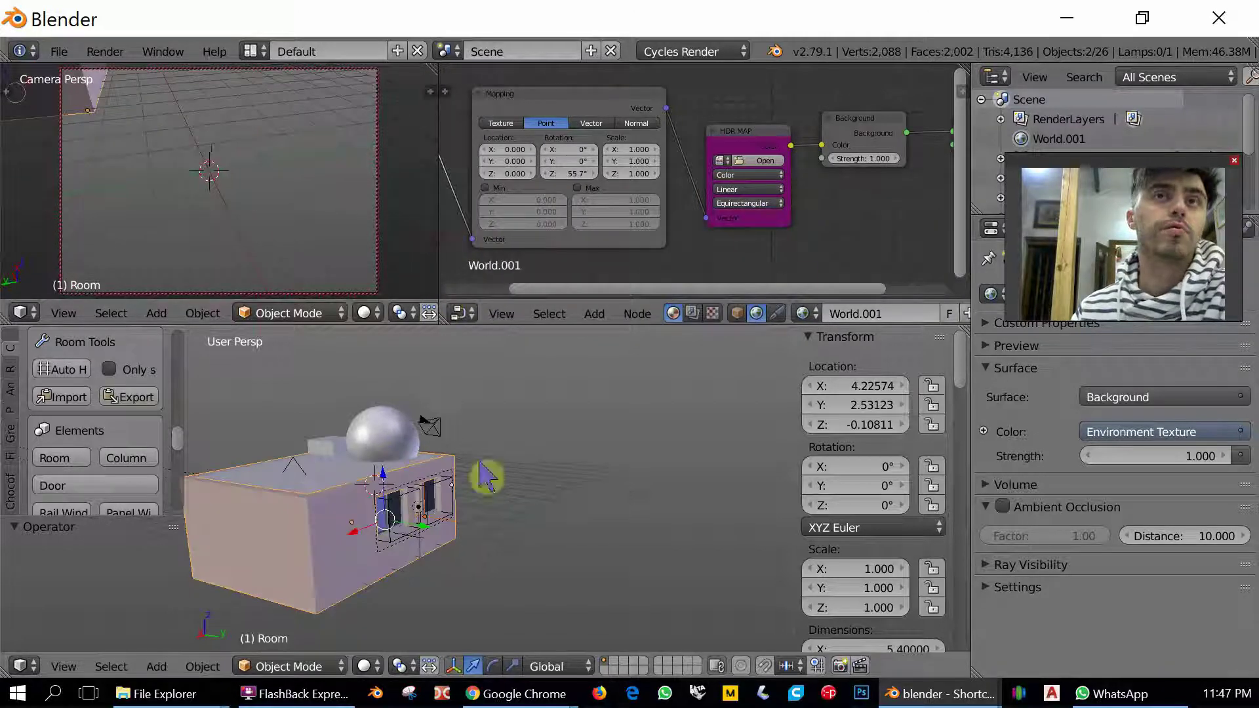
{"action": "left_click", "coordinate": [737, 313]}
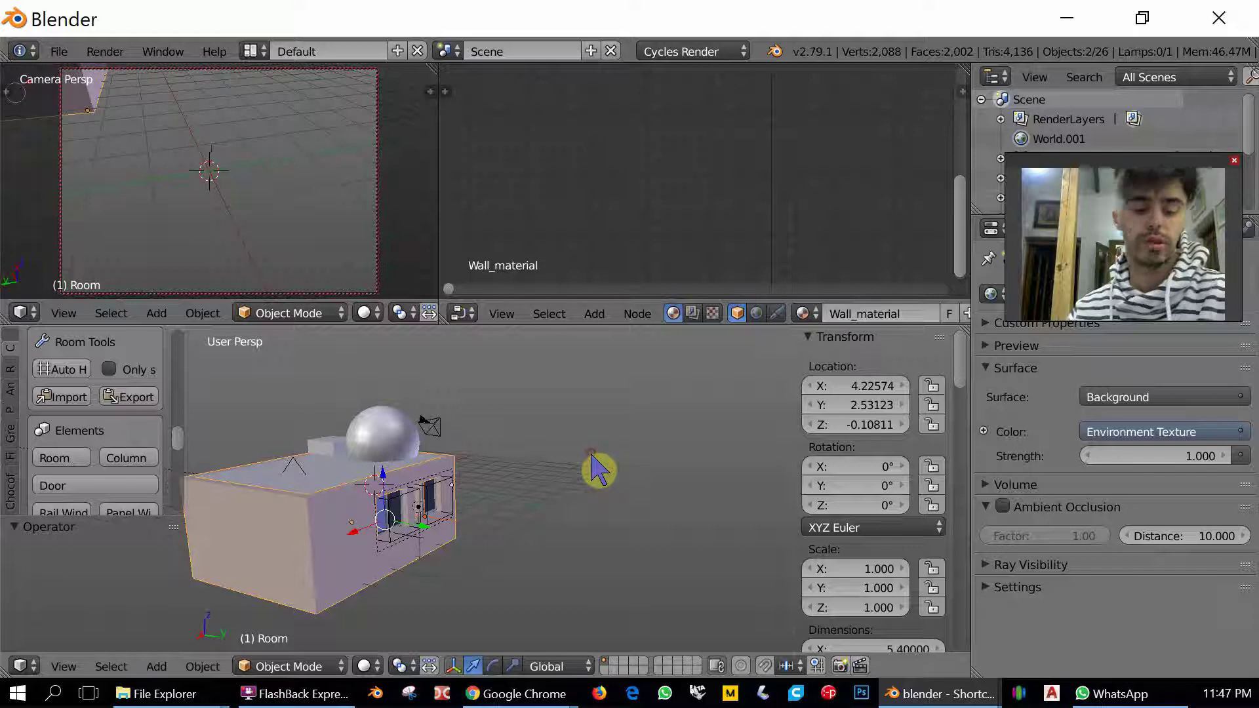
Bring up the Shift+Q material specials menu and place the 3D cursor beside the house.
{"action": "key", "text": "shift+q"}
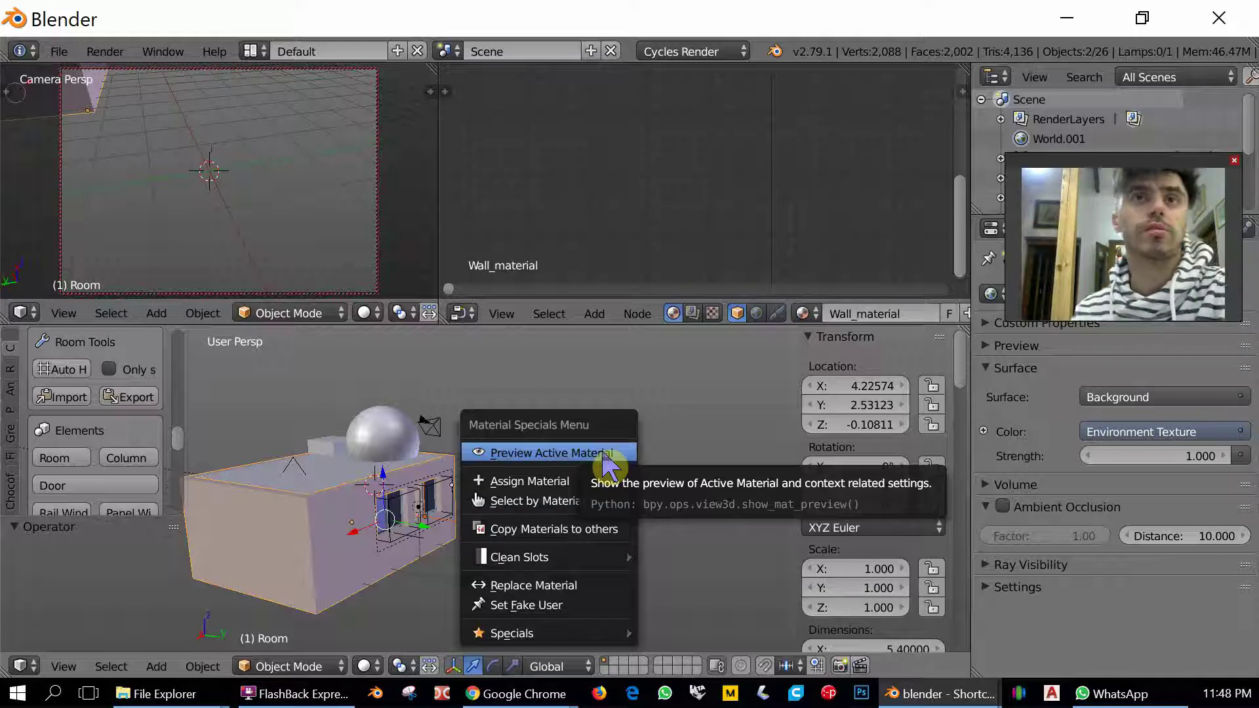
{"action": "left_click", "coordinate": [639, 393]}
{"action": "key", "text": "shift+q"}
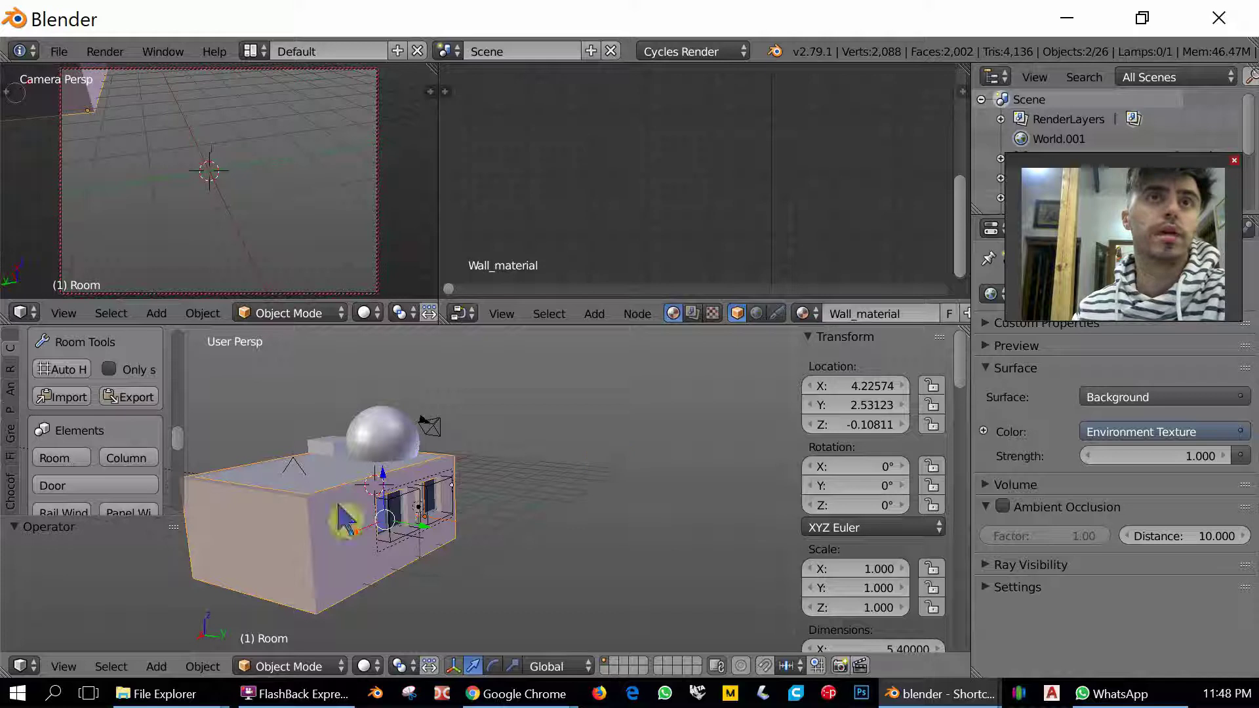
{"action": "left_click", "coordinate": [573, 509]}
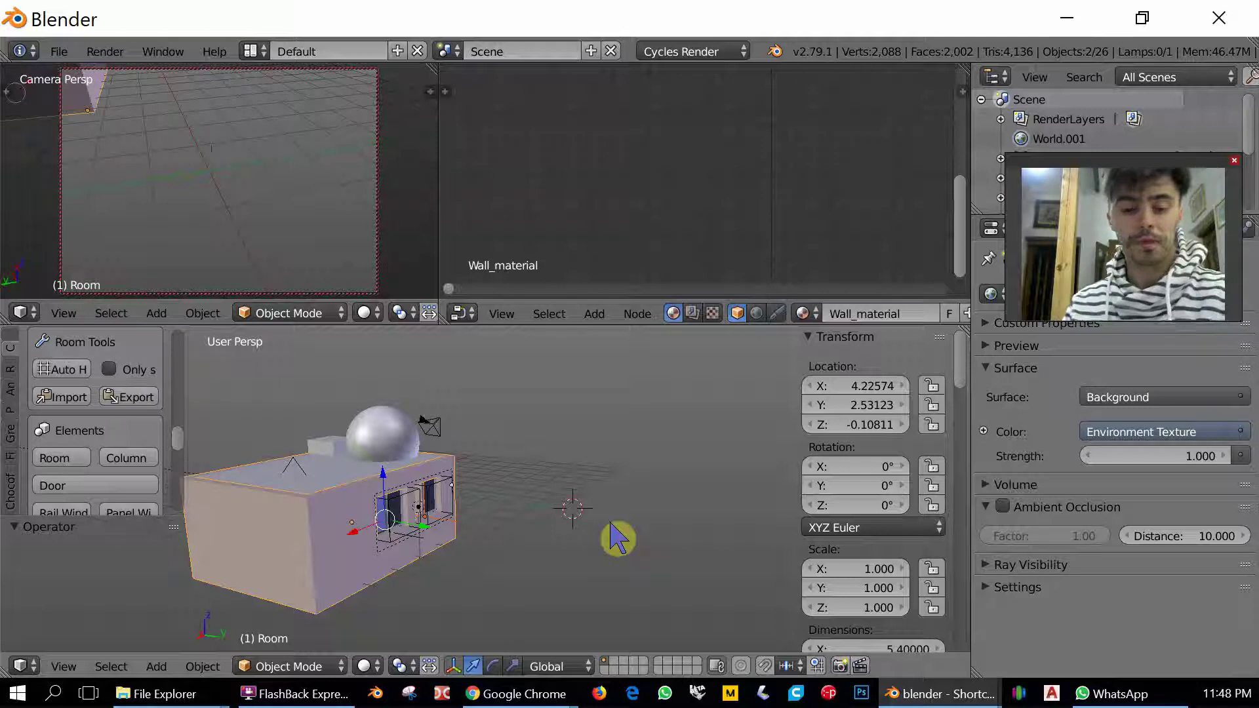
Add a cube at the 3D cursor beside the house.
{"action": "key", "text": "shift+a"}
{"action": "mouse_move", "coordinate": [610, 387]}
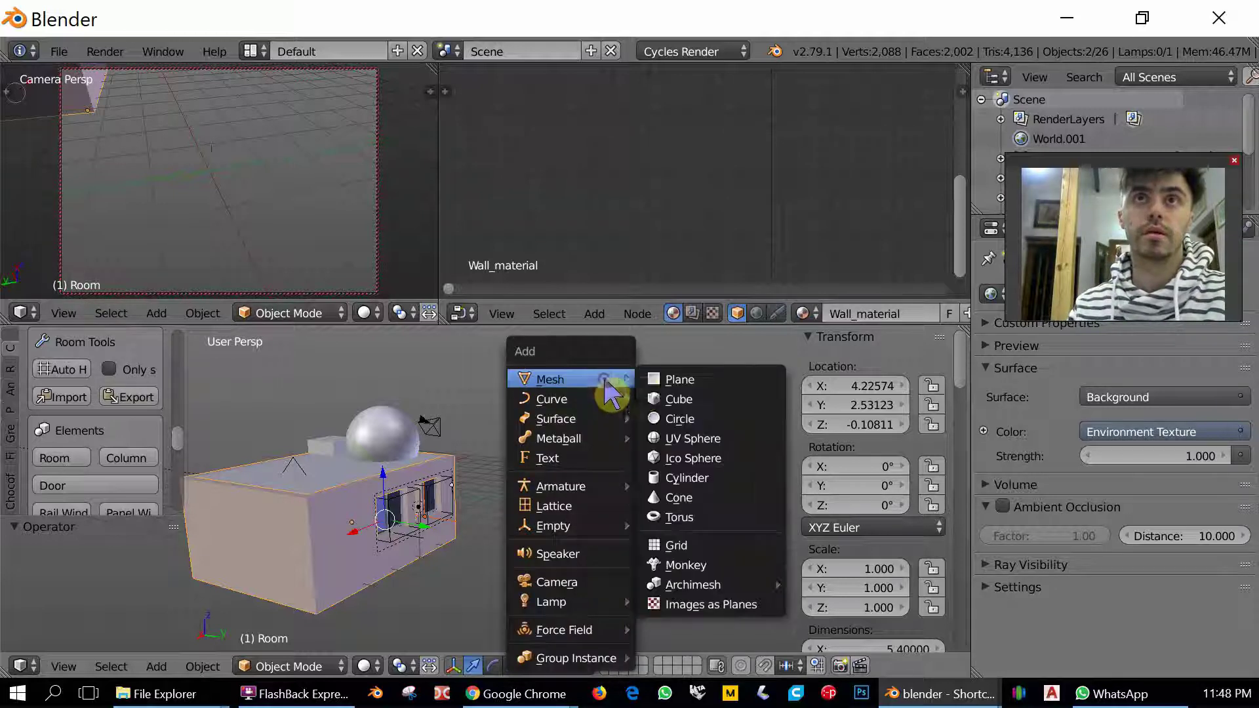
{"action": "left_click", "coordinate": [675, 400]}
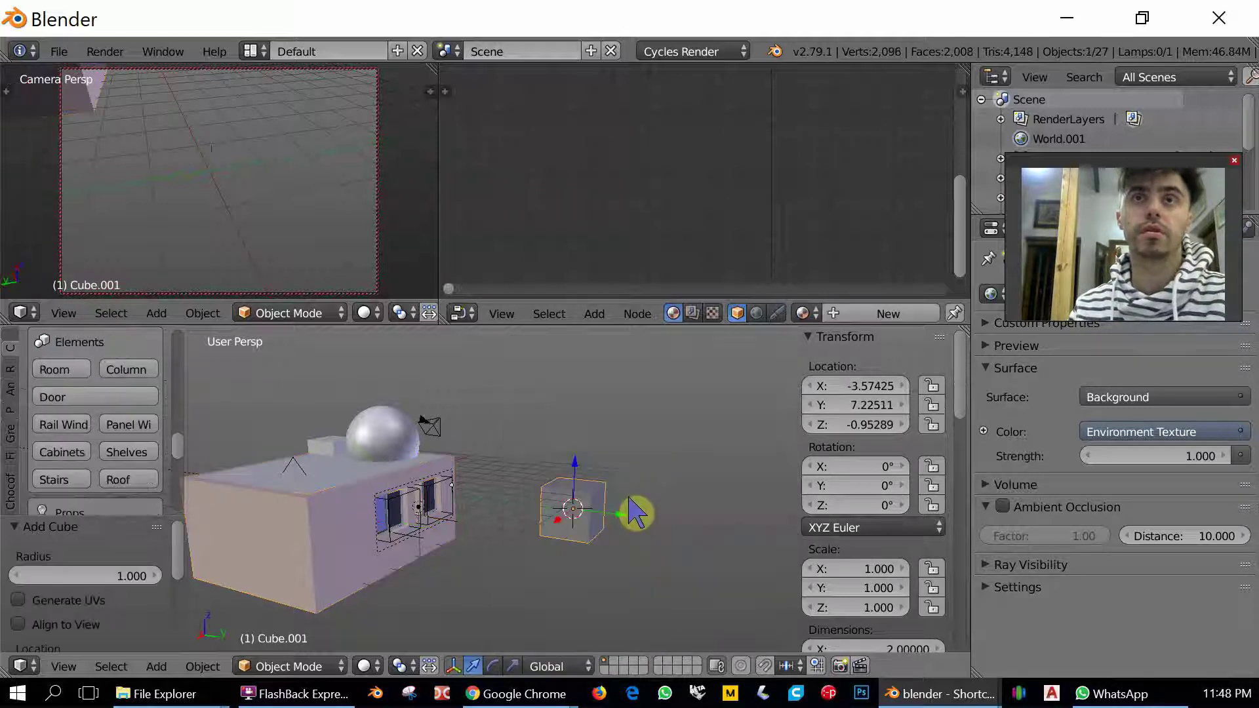
{"action": "middle_click_drag", "start_coordinate": [637, 513], "coordinate": [614, 538]}
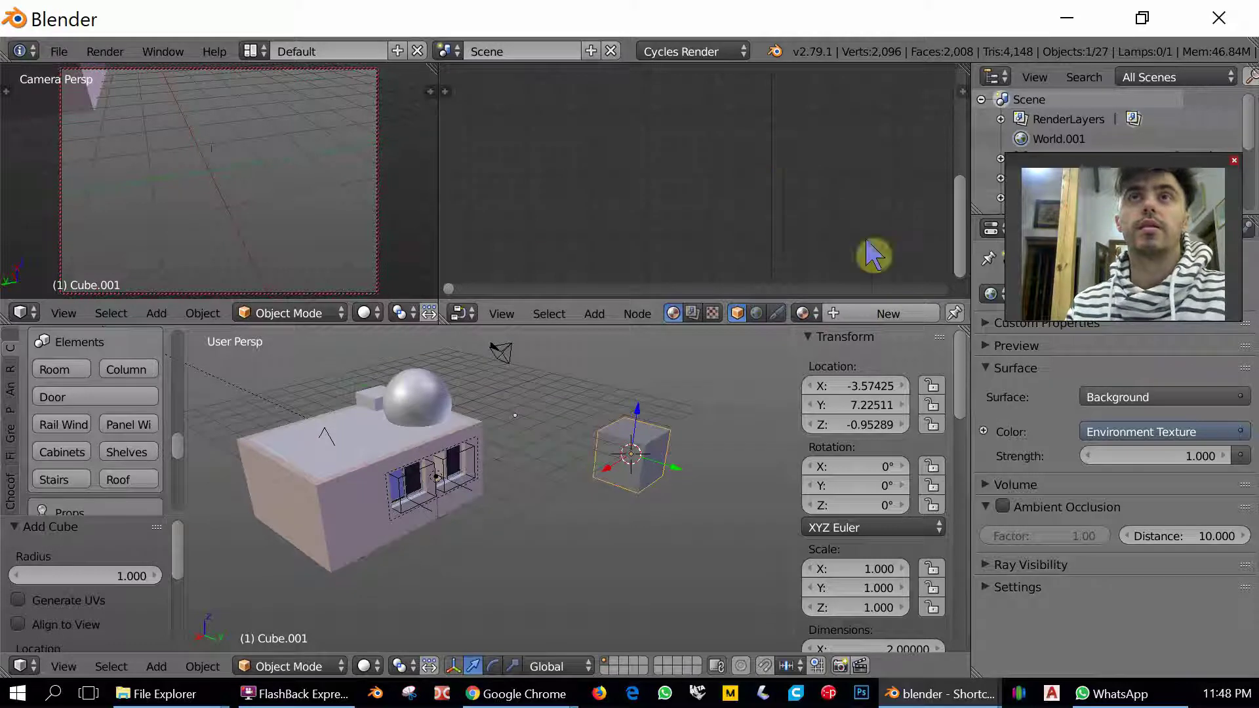
Create a new material for the cube and name it 'white'.
{"action": "left_click", "coordinate": [919, 315]}
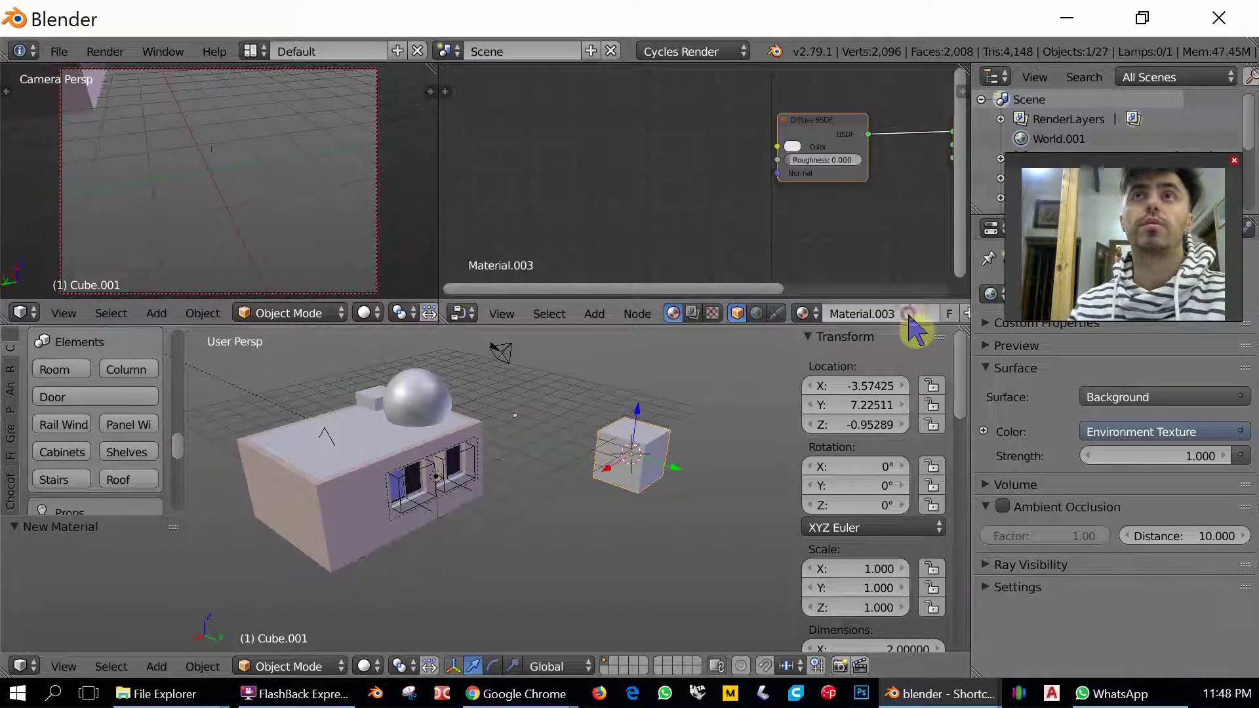
{"action": "left_click", "coordinate": [907, 314]}
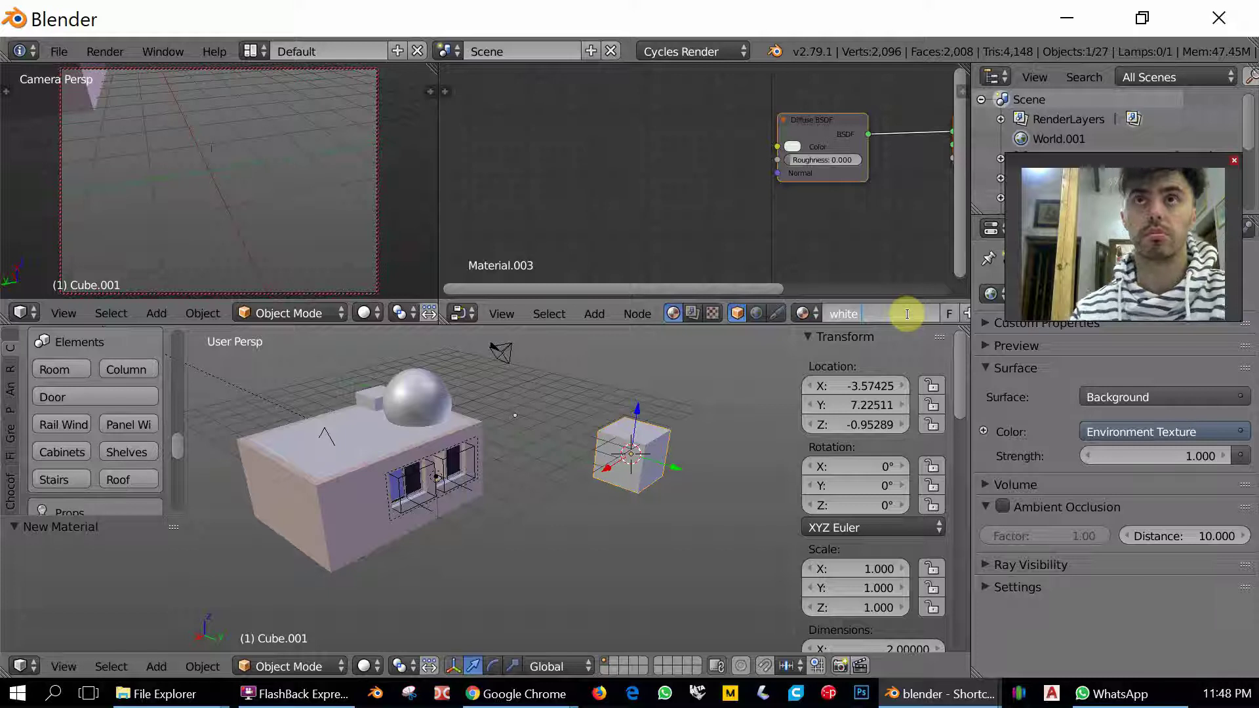
{"action": "key", "text": "Return"}
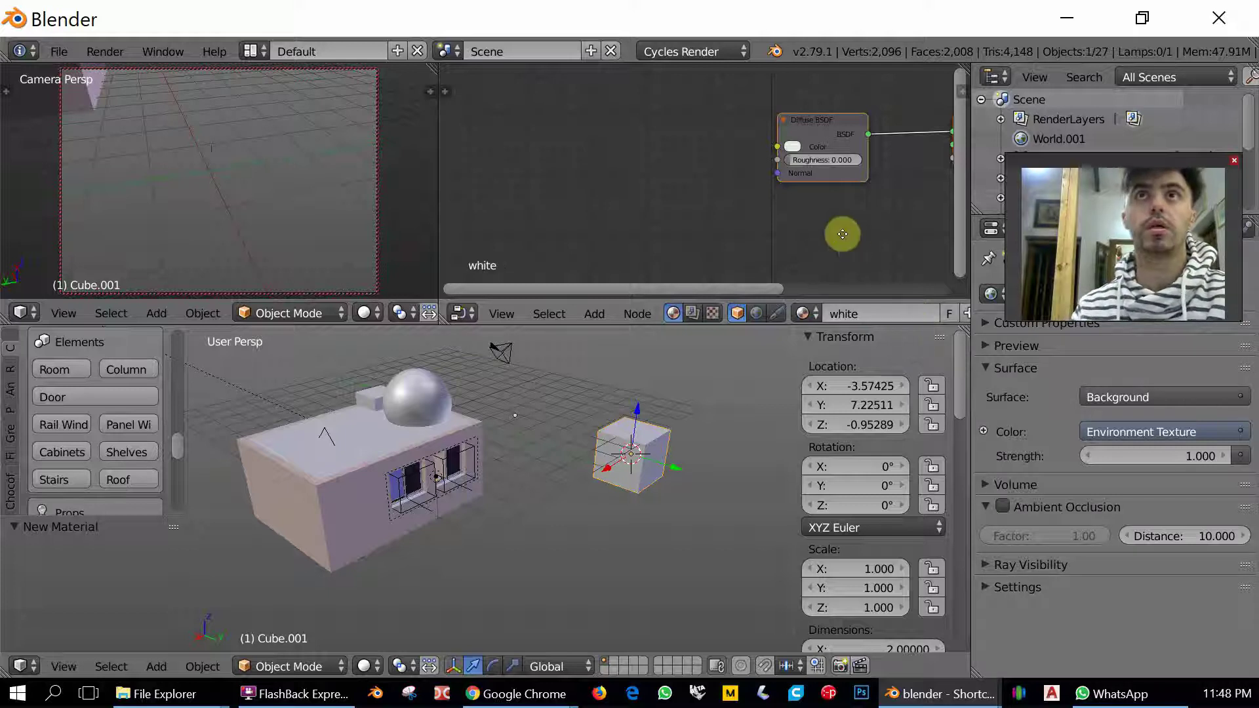
Delete the Diffuse BSDF node from the white material.
{"action": "middle_click_drag", "start_coordinate": [843, 238], "coordinate": [689, 233]}
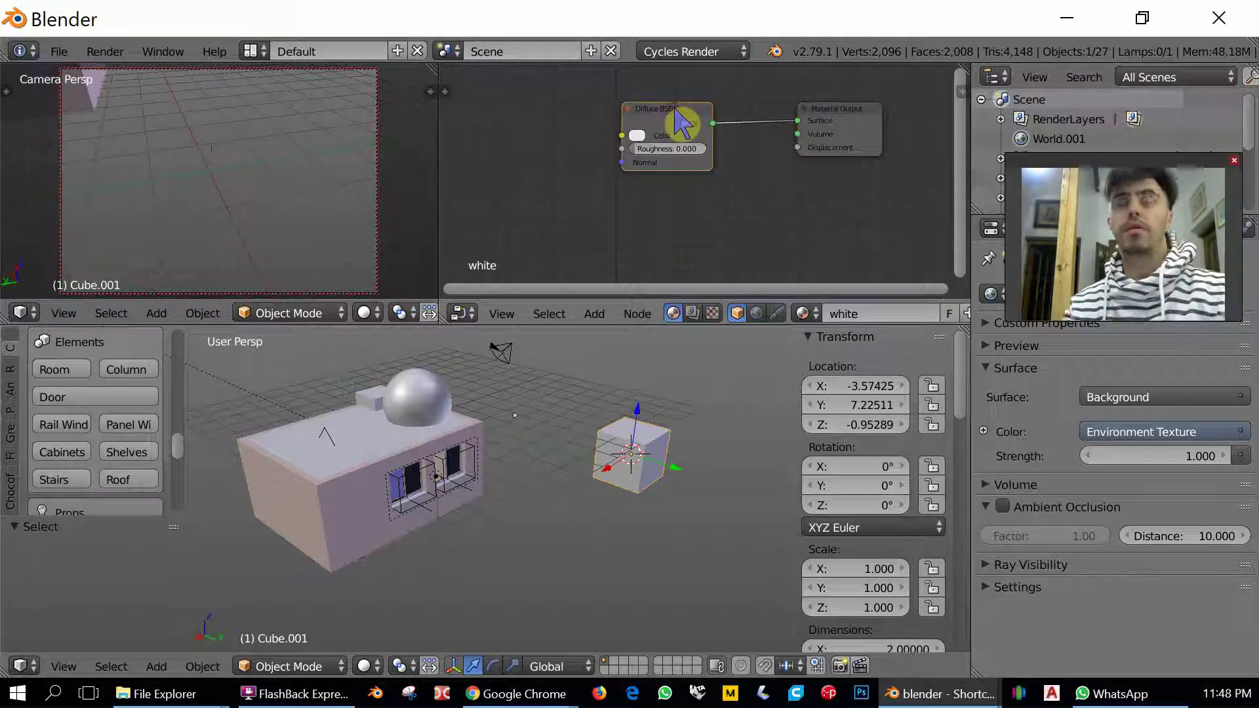
{"action": "key", "text": "x"}
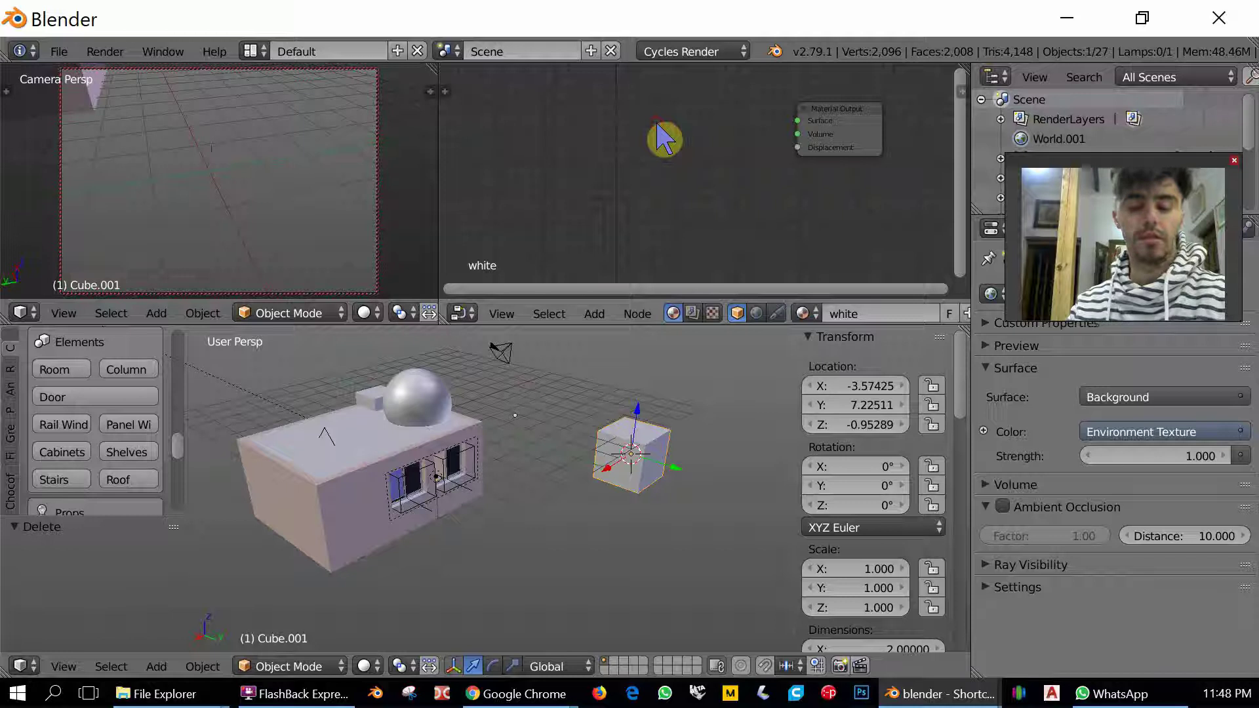
{"action": "key", "text": "shift+s"}
{"action": "mouse_move", "coordinate": [664, 137]}
{"action": "mouse_move", "coordinate": [646, 177]}
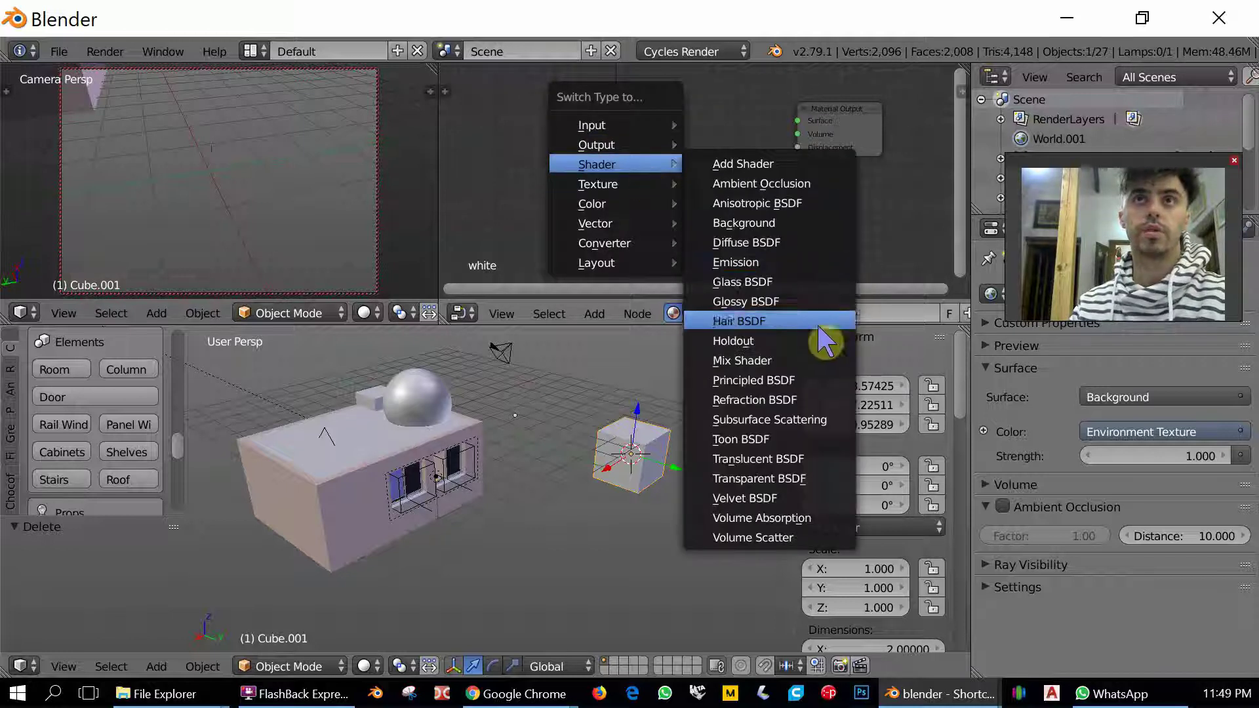
{"action": "left_click", "coordinate": [794, 379]}
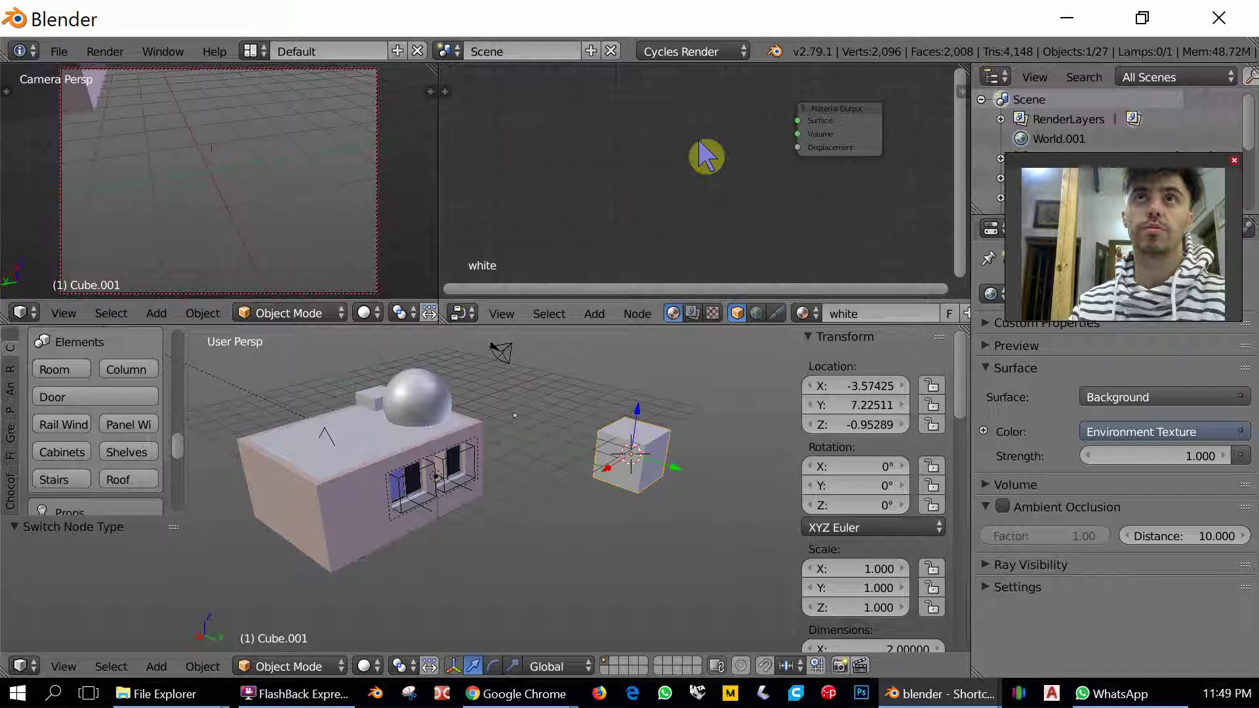
{"action": "scroll", "coordinate": [699, 154], "scroll_direction": "down", "scroll_amount": 1}
{"action": "scroll", "coordinate": [700, 190], "scroll_direction": "down", "scroll_amount": 1}
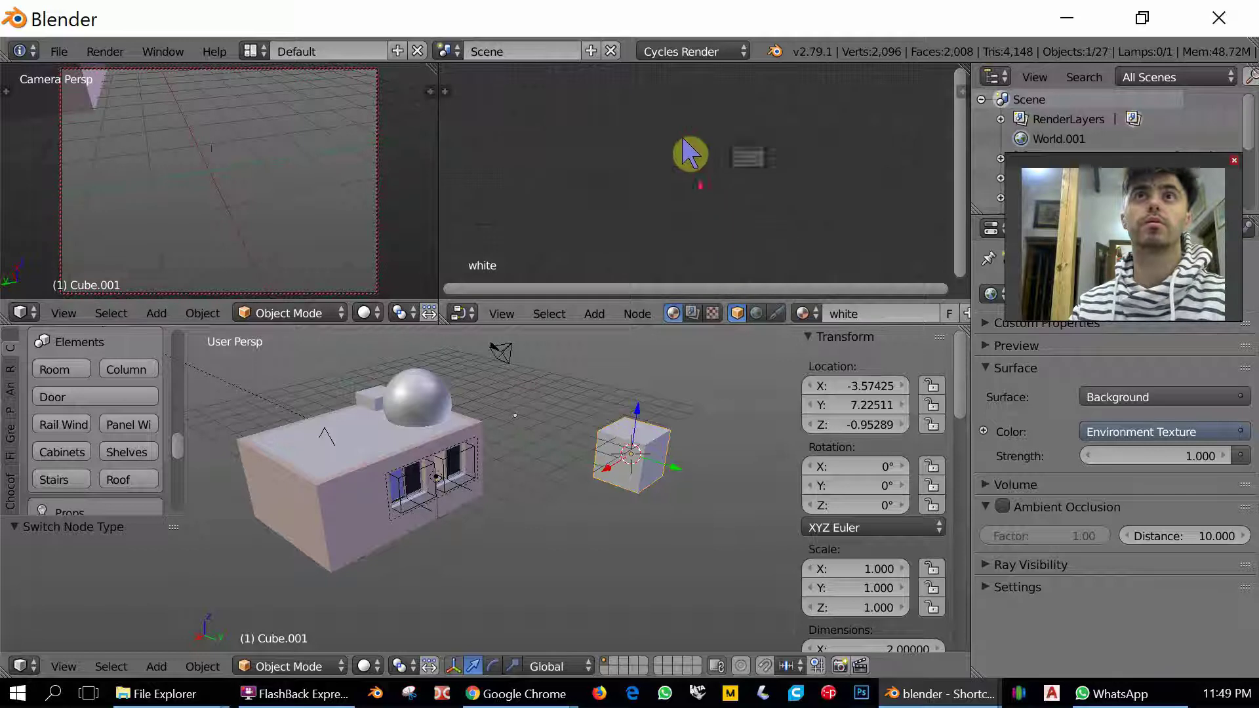
Add a Principled BSDF node with white Base Color, linked to Material Output Surface.
{"action": "key", "text": "shift+a"}
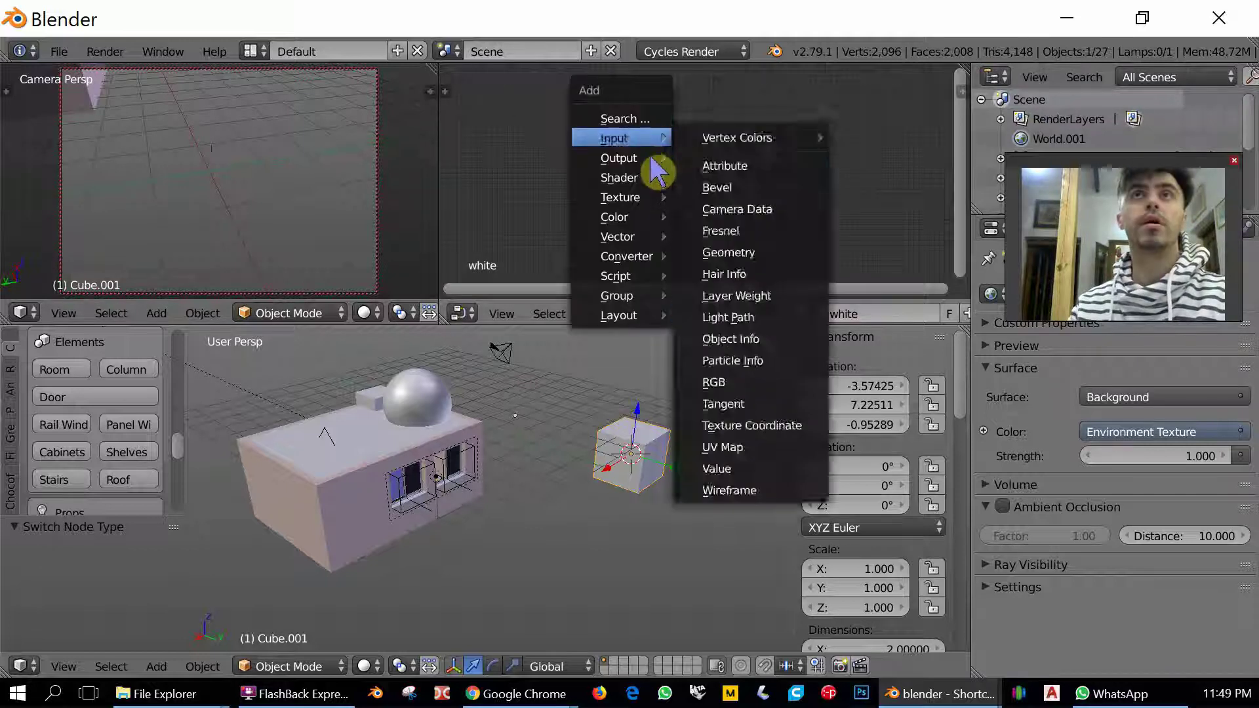
{"action": "mouse_move", "coordinate": [656, 178]}
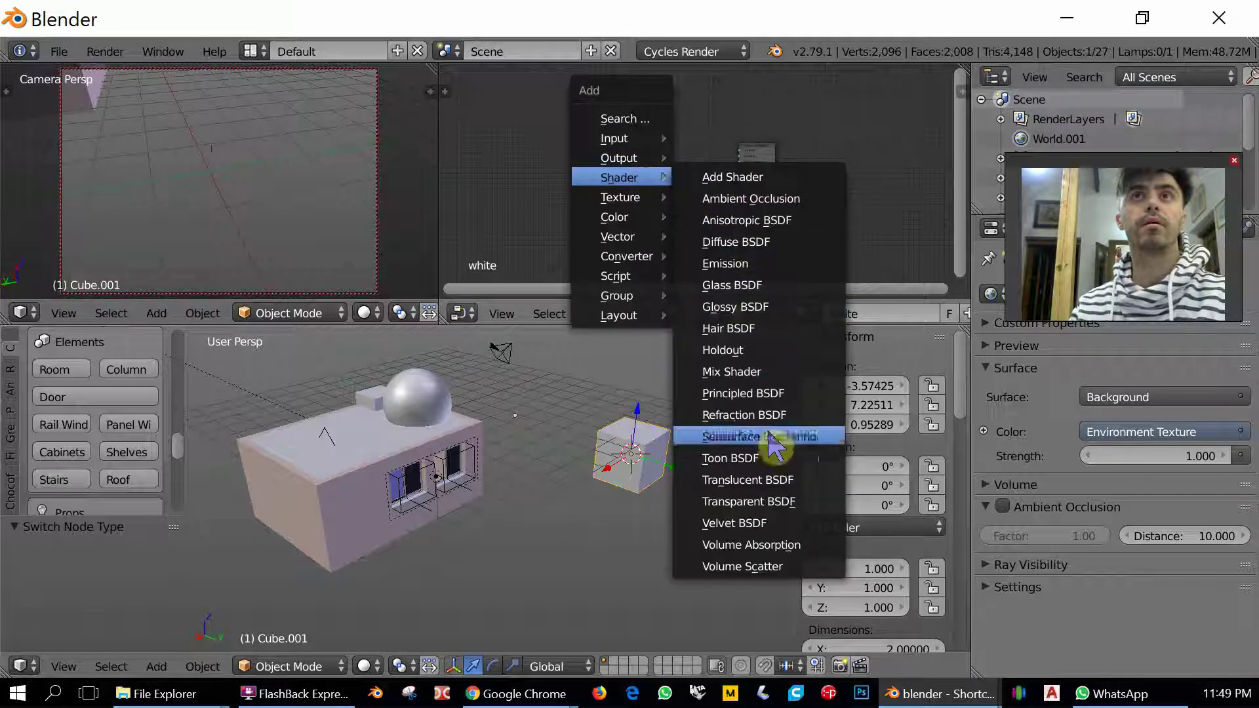
{"action": "left_click", "coordinate": [764, 394]}
{"action": "left_click", "coordinate": [675, 140]}
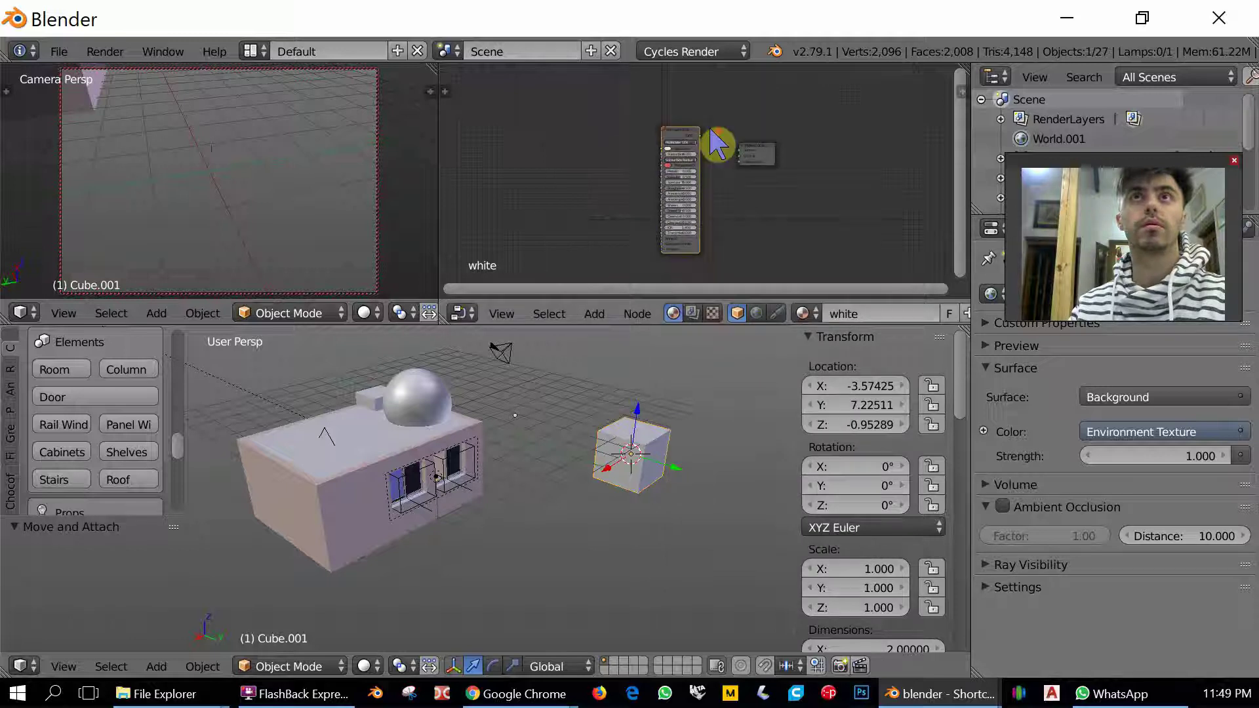
{"action": "left_click_drag", "start_coordinate": [702, 122], "coordinate": [759, 145]}
{"action": "scroll", "coordinate": [735, 144], "scroll_direction": "up", "scroll_amount": 3}
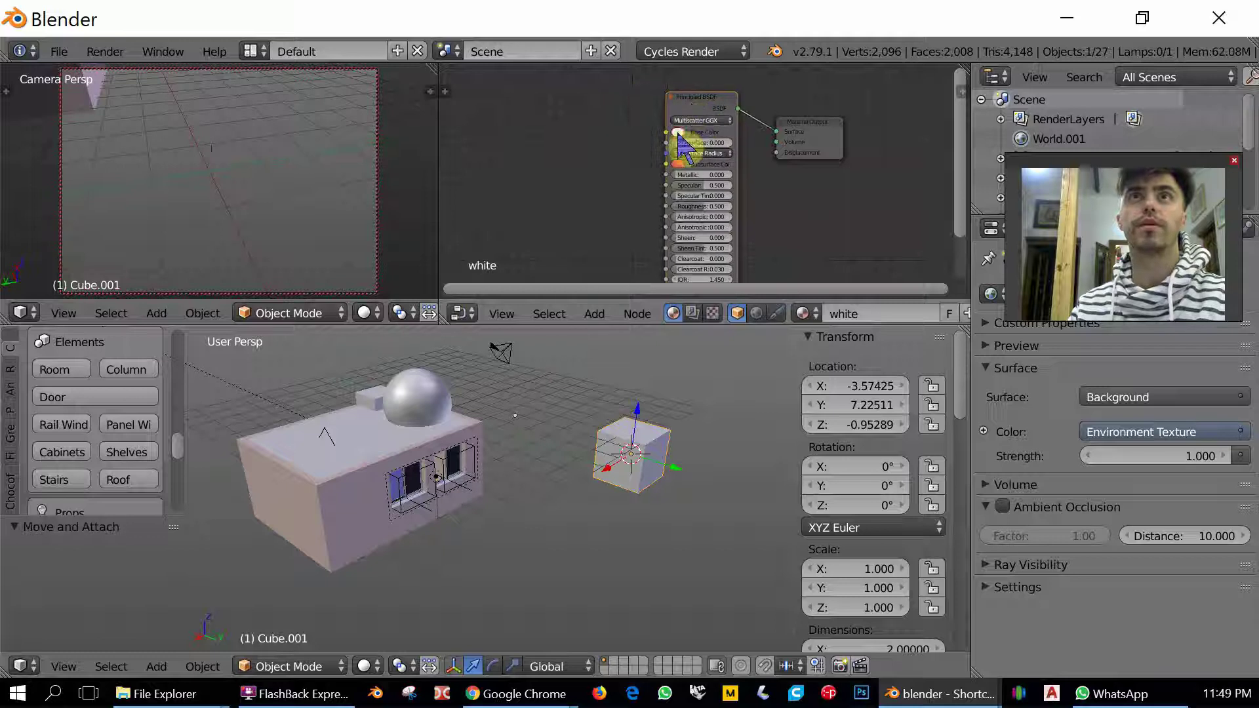
{"action": "left_click", "coordinate": [679, 133]}
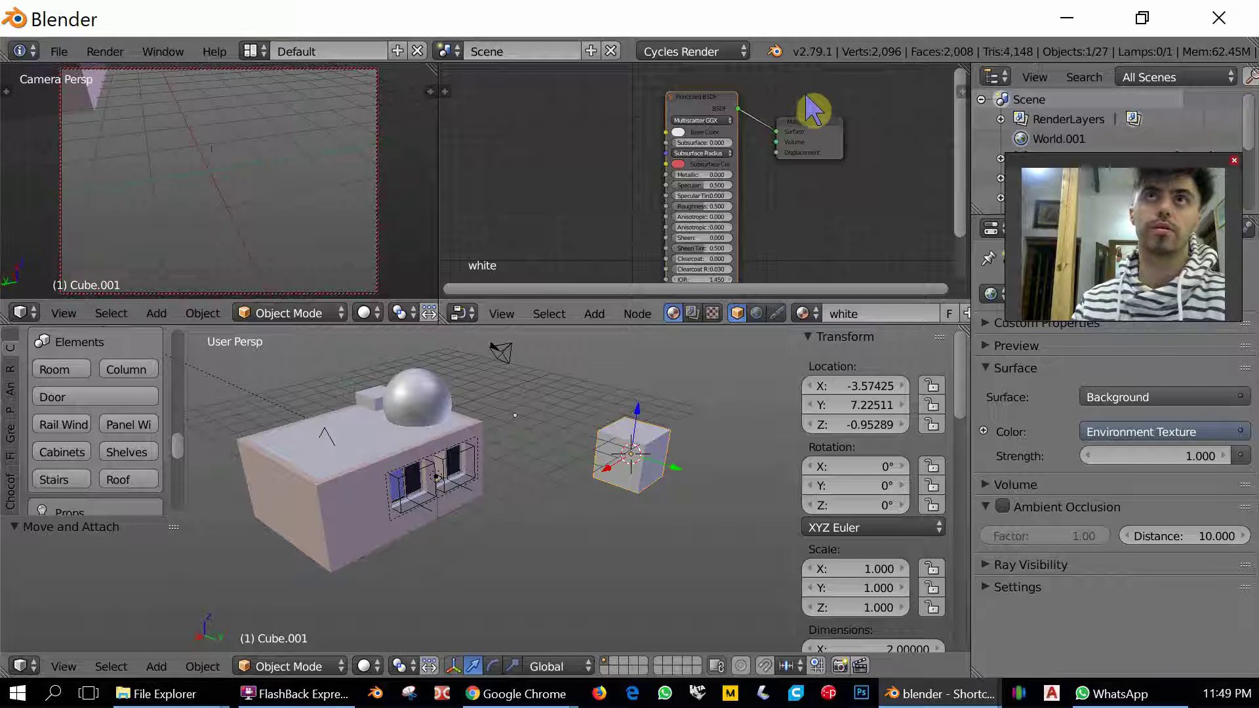
{"action": "middle_click_drag", "start_coordinate": [811, 107], "coordinate": [769, 128]}
{"action": "scroll", "coordinate": [755, 243], "scroll_direction": "up", "scroll_amount": 3}
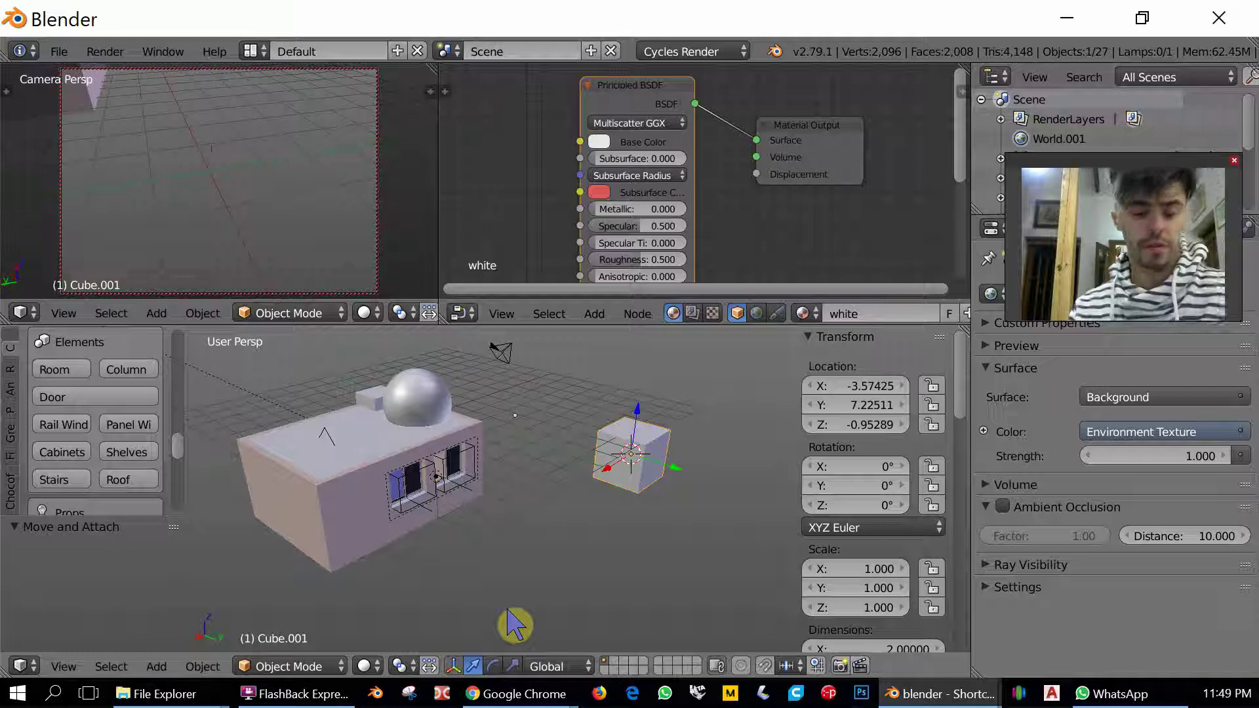
Use Replace Material to swap Wall_material for white on all objects.
{"action": "key", "text": "shift+q"}
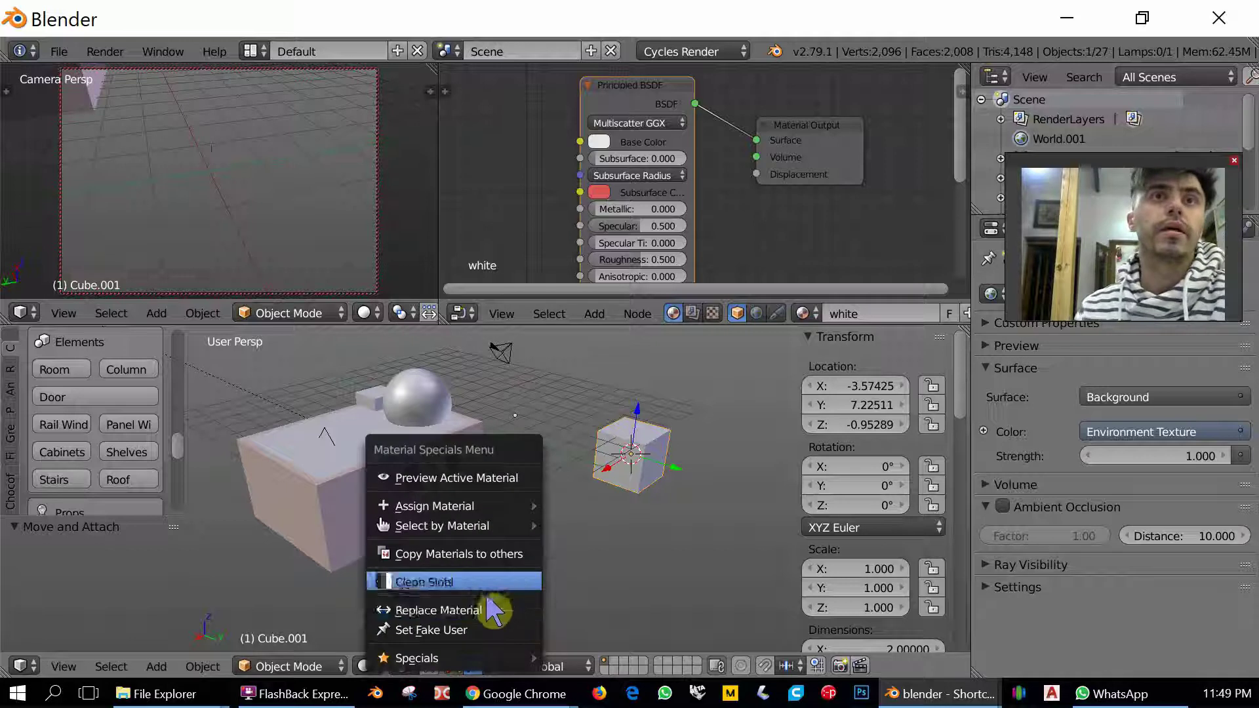
{"action": "left_click", "coordinate": [490, 611]}
{"action": "left_click", "coordinate": [493, 568]}
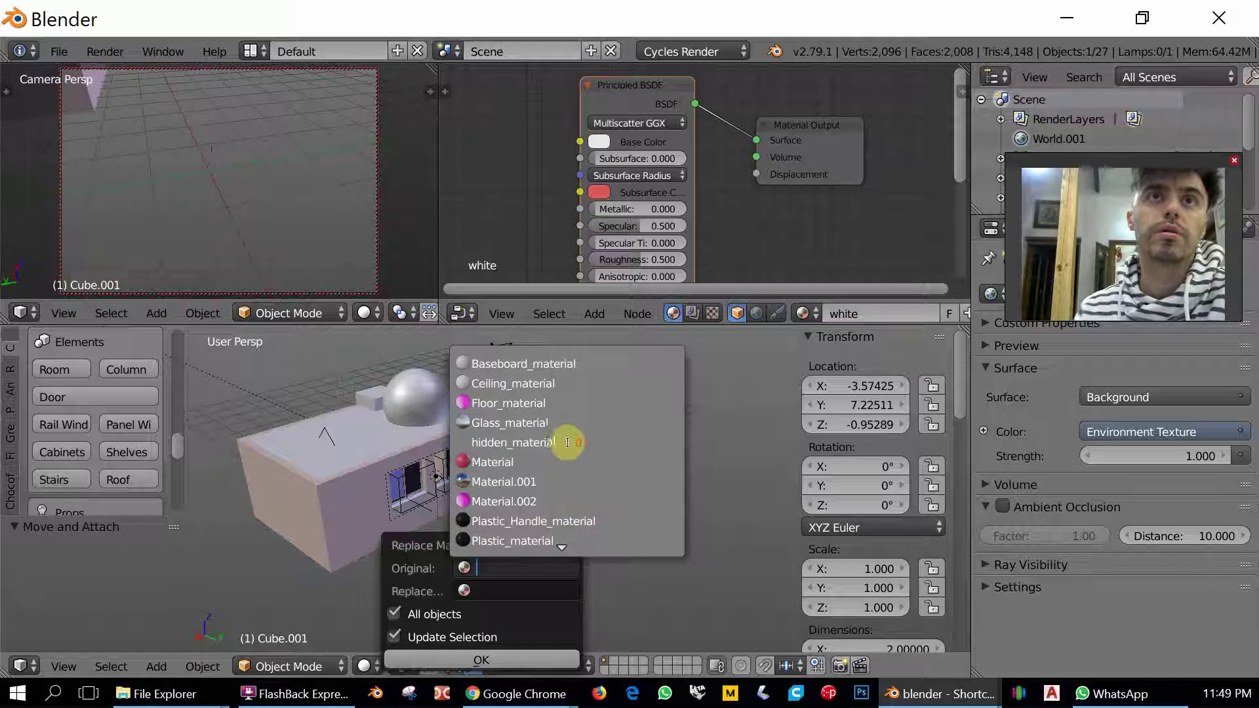
{"action": "mouse_move", "coordinate": [566, 541]}
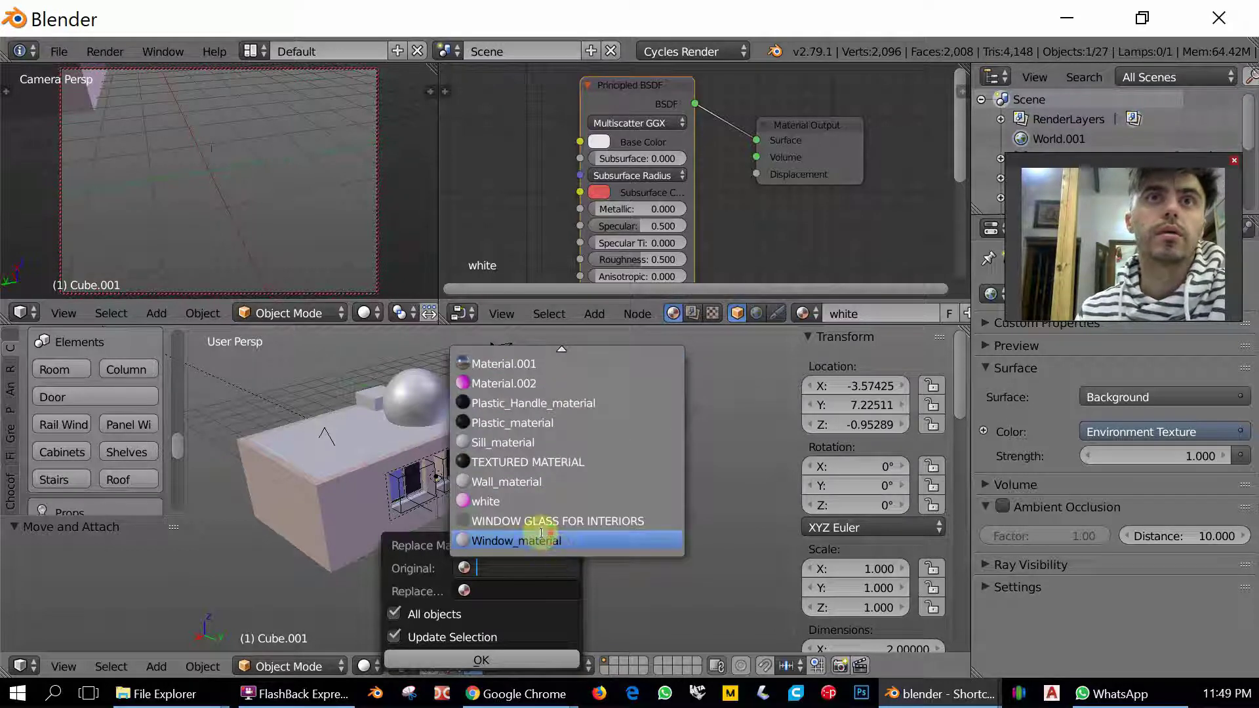
{"action": "left_click", "coordinate": [518, 482]}
{"action": "left_click", "coordinate": [530, 591]}
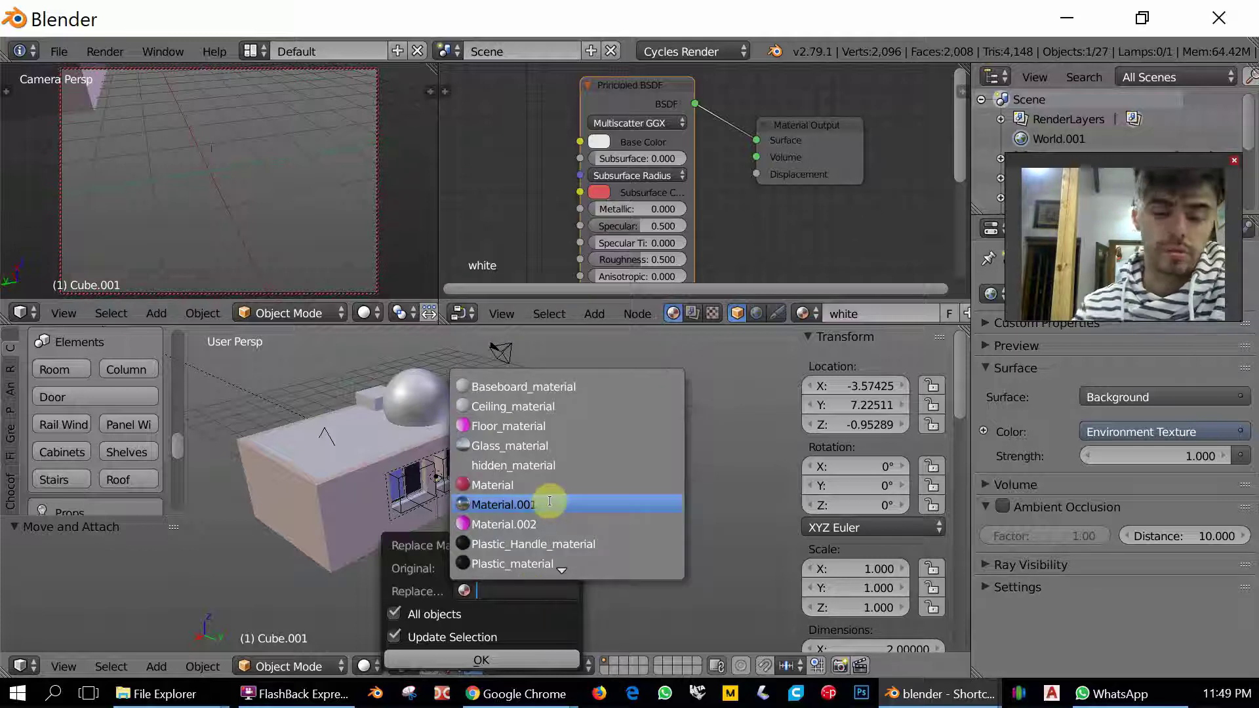
{"action": "type", "text": "w"}
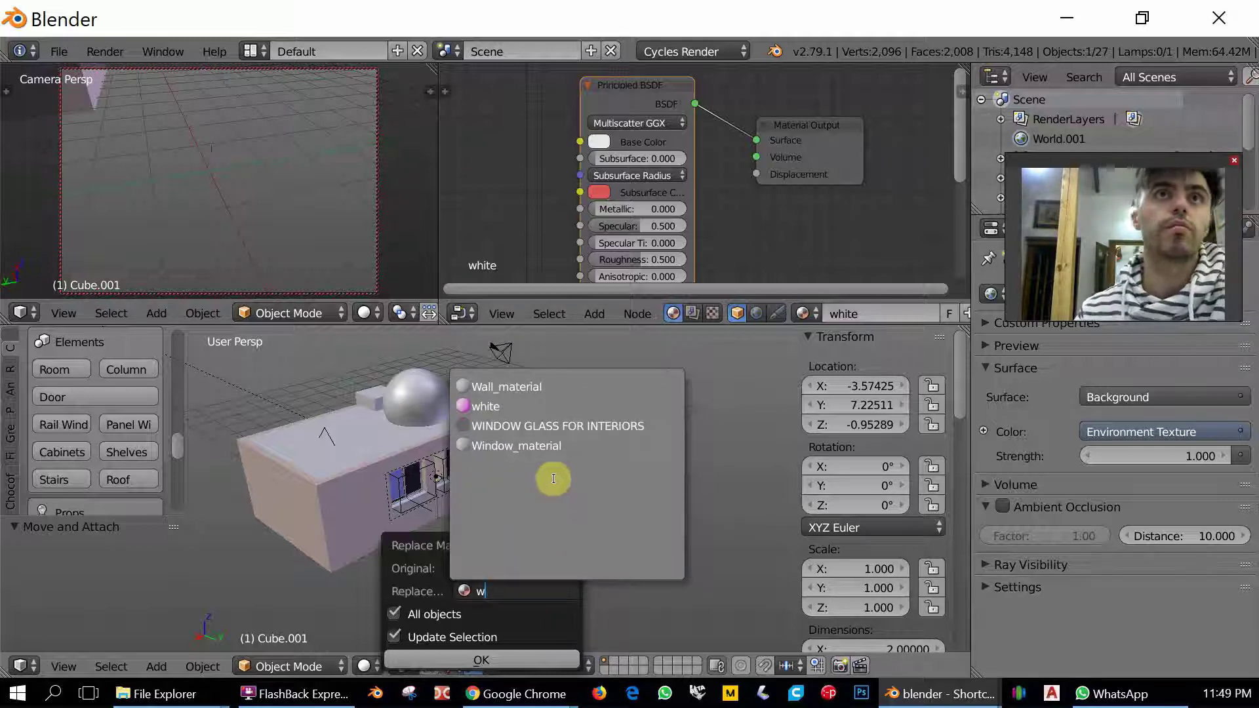
{"action": "left_click", "coordinate": [560, 407]}
{"action": "left_click", "coordinate": [500, 657]}
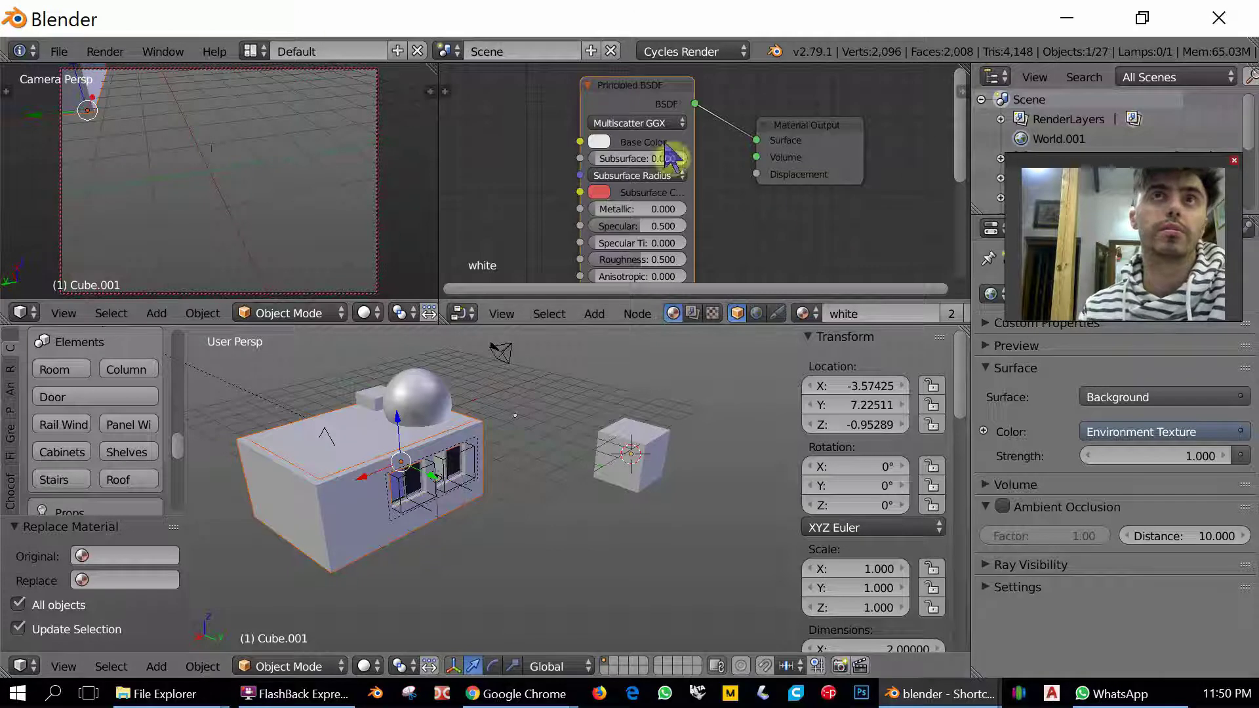
Select the Ceiling and assign it the white material in place of Ceiling_material.
{"action": "right_click", "coordinate": [420, 435]}
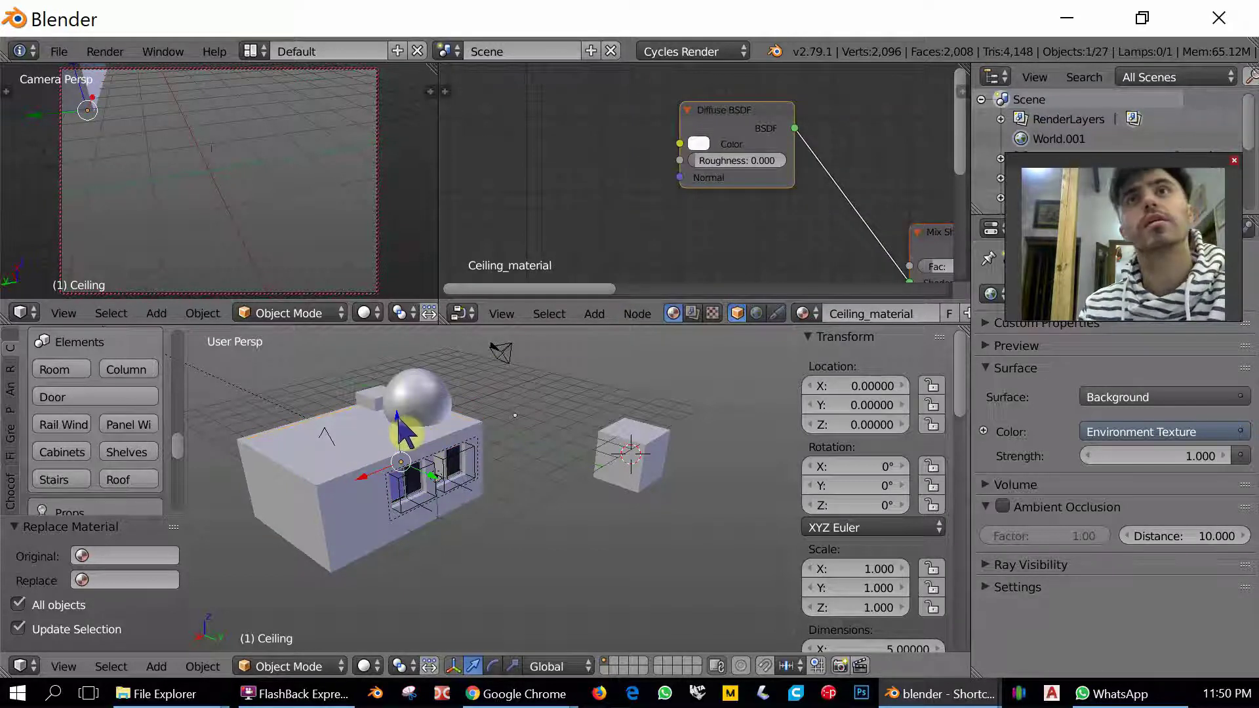
{"action": "scroll", "coordinate": [669, 236], "scroll_direction": "right", "scroll_amount": 3, "text": "ctrl"}
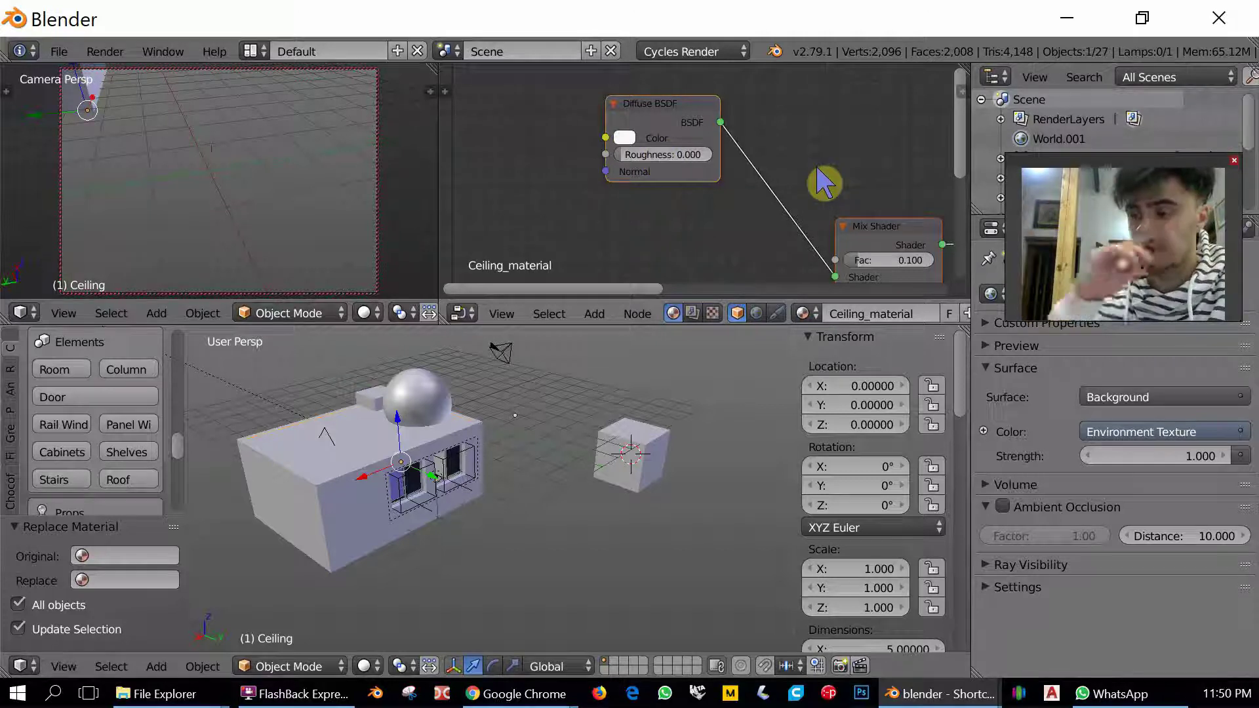
{"action": "left_click", "coordinate": [812, 314]}
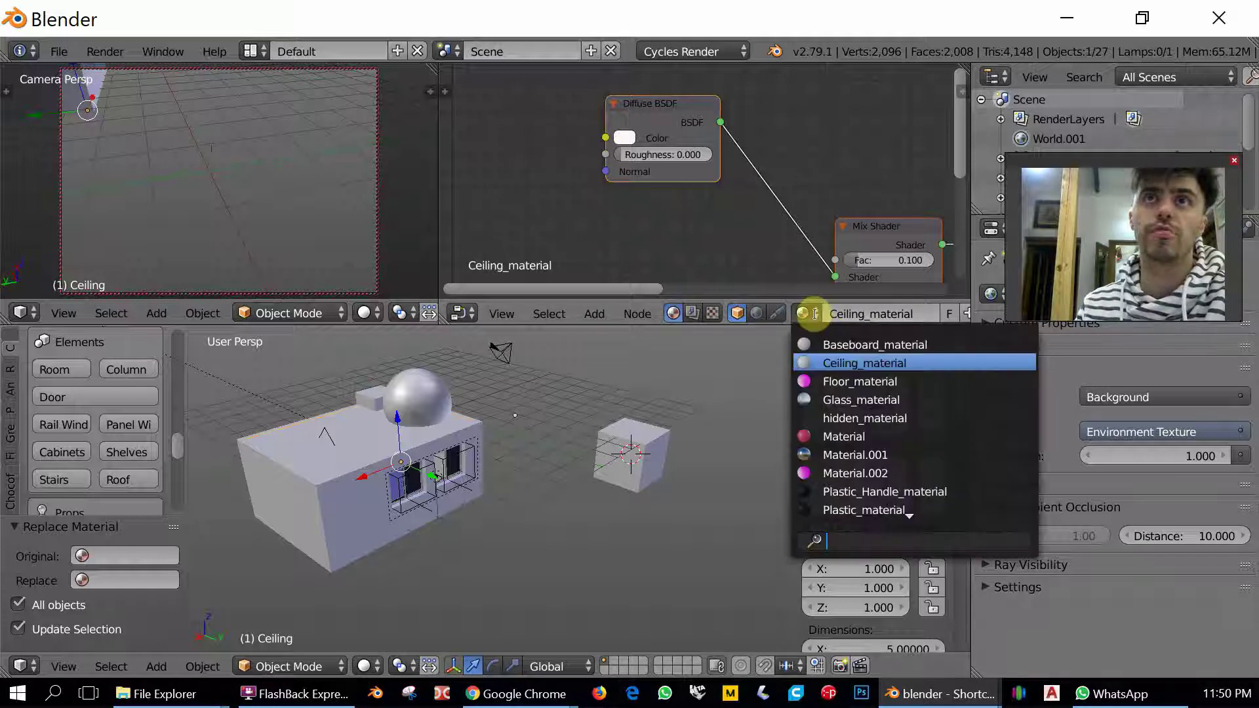
{"action": "scroll", "coordinate": [984, 478], "scroll_direction": "down", "scroll_amount": 6}
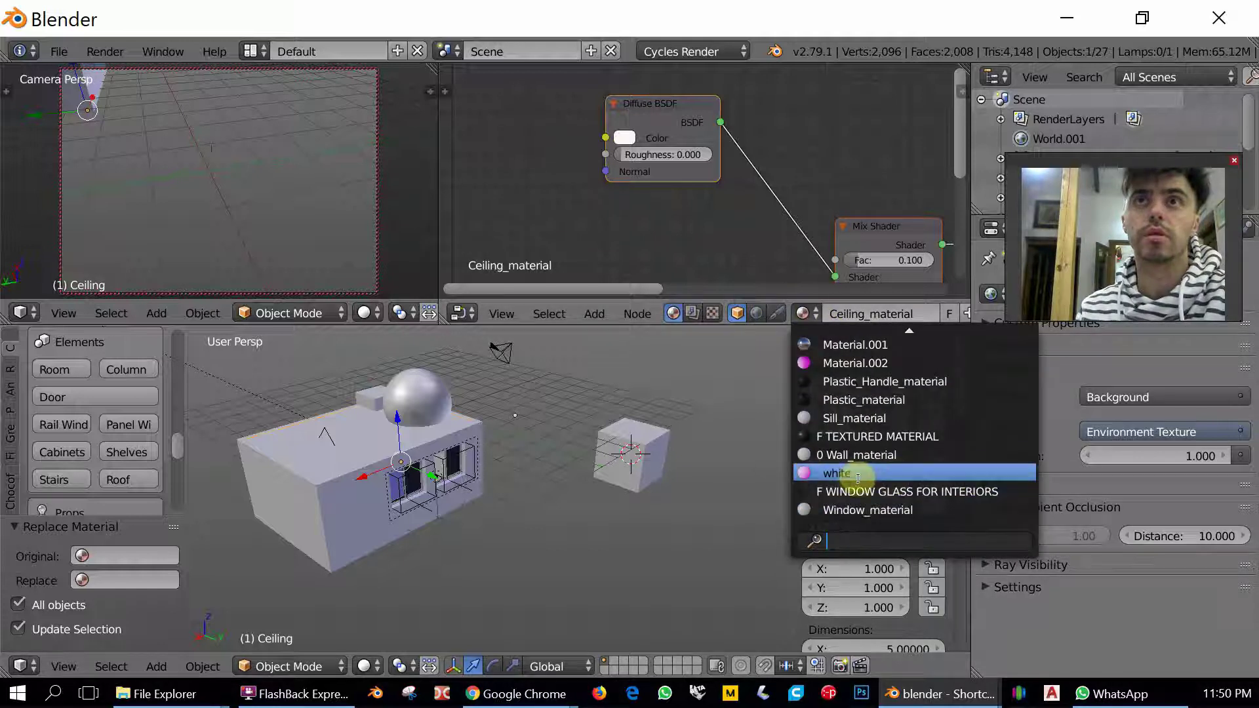
{"action": "left_click", "coordinate": [846, 473]}
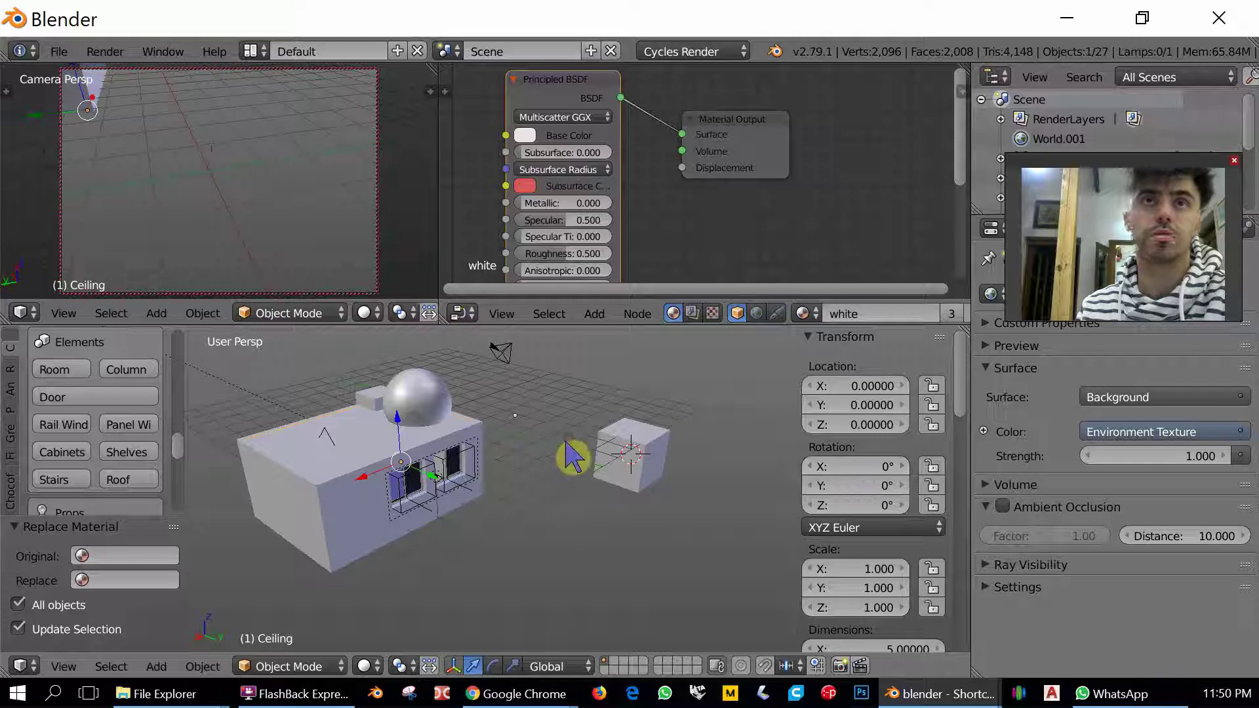
Zoom and orbit to a level front-on view of the windows and select Window.L.
{"action": "scroll", "coordinate": [551, 466], "scroll_direction": "up", "scroll_amount": 1}
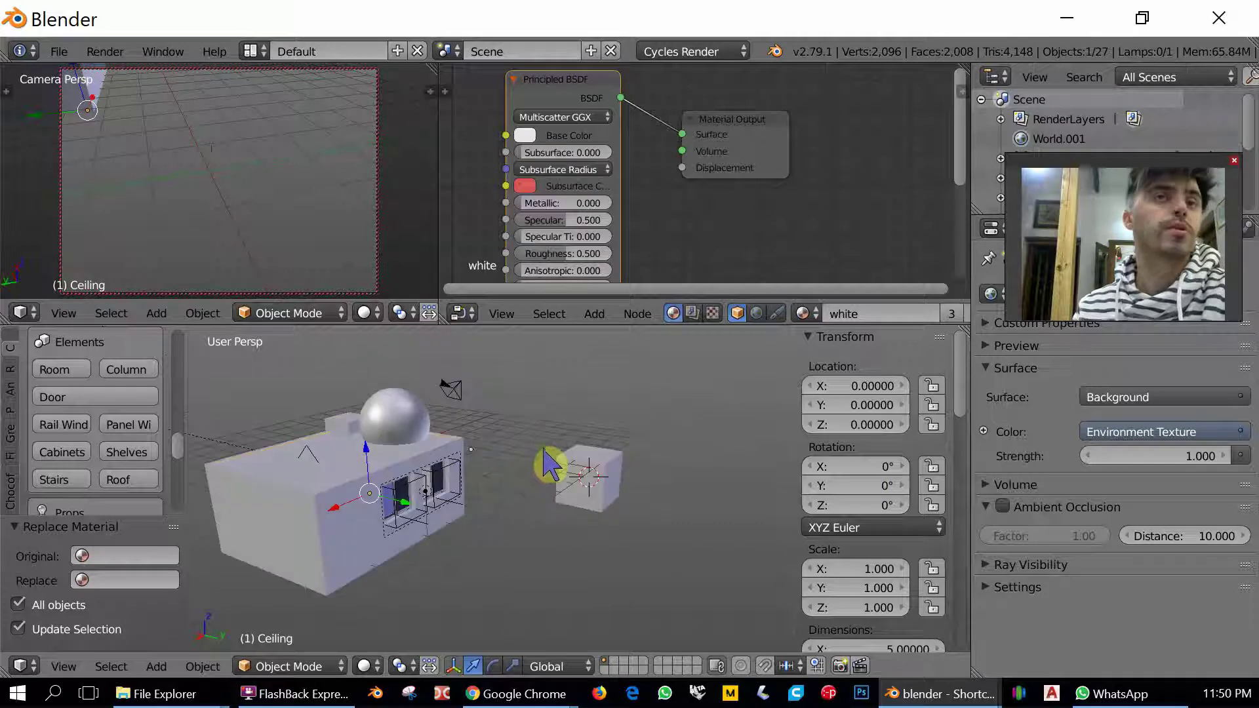
{"action": "scroll", "coordinate": [387, 505], "scroll_direction": "up", "scroll_amount": 4}
{"action": "scroll", "coordinate": [506, 469], "scroll_direction": "up", "scroll_amount": 2}
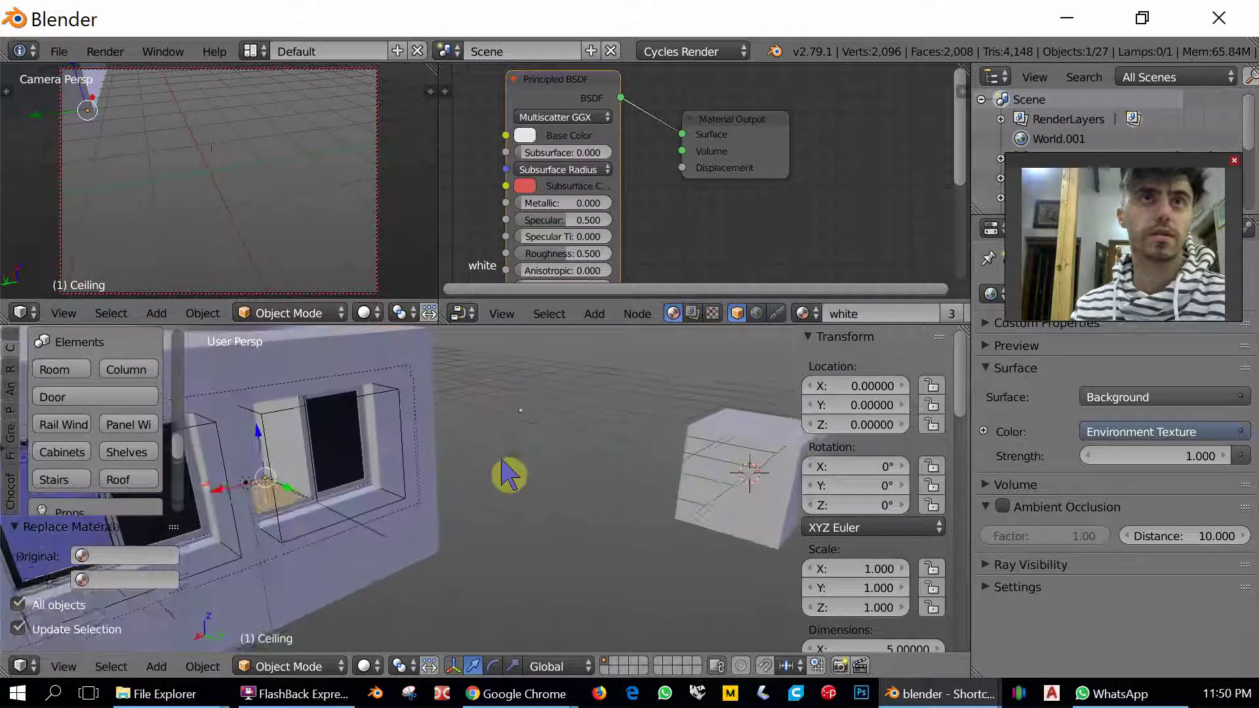
{"action": "scroll", "coordinate": [635, 433], "scroll_direction": "up", "scroll_amount": 2}
{"action": "scroll", "coordinate": [635, 433], "scroll_direction": "down", "scroll_amount": 2}
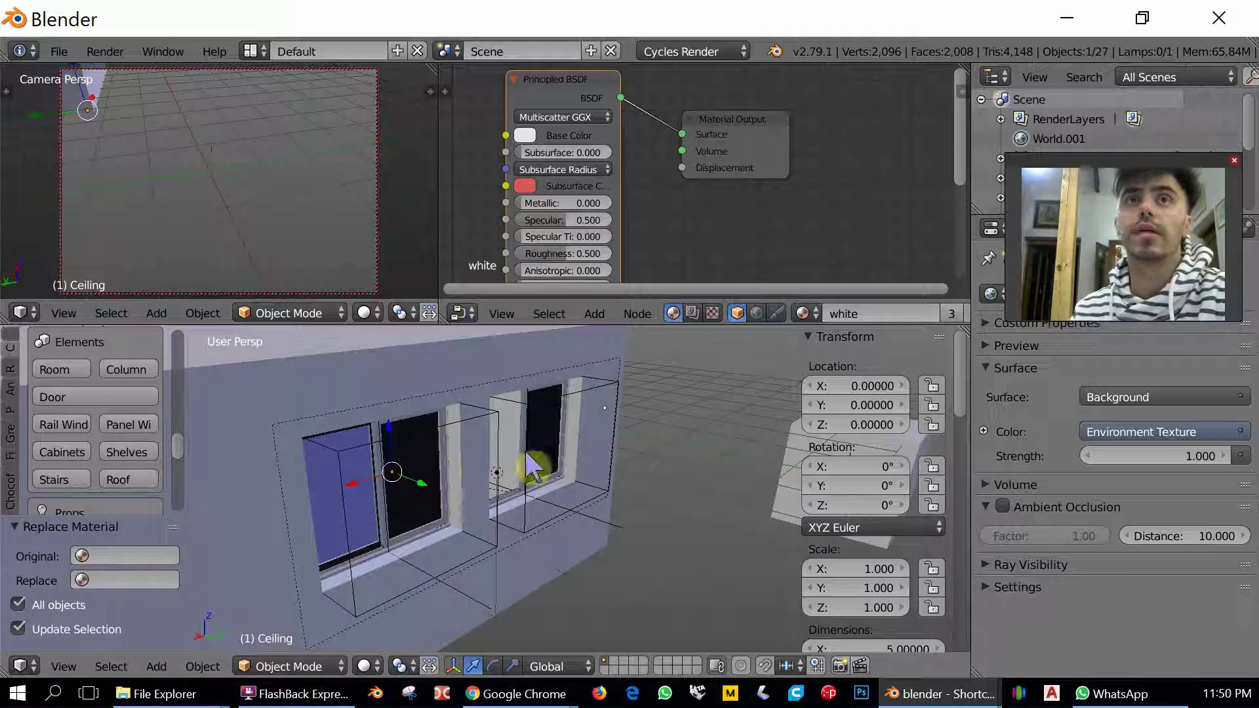
{"action": "middle_click_drag", "start_coordinate": [640, 514], "coordinate": [633, 472]}
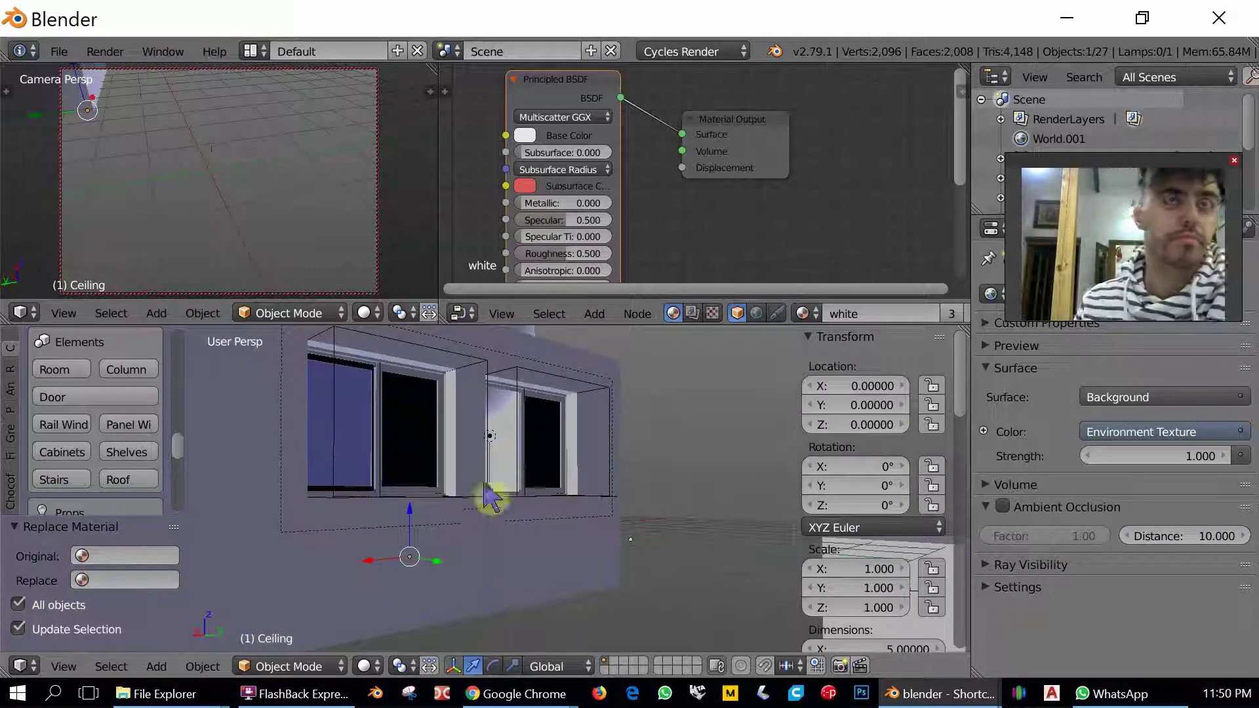
{"action": "mouse_move", "coordinate": [623, 476]}
{"action": "middle_mouse_down"}
{"action": "mouse_move", "coordinate": [655, 478]}
{"action": "mouse_move", "coordinate": [604, 492]}
{"action": "middle_mouse_up"}
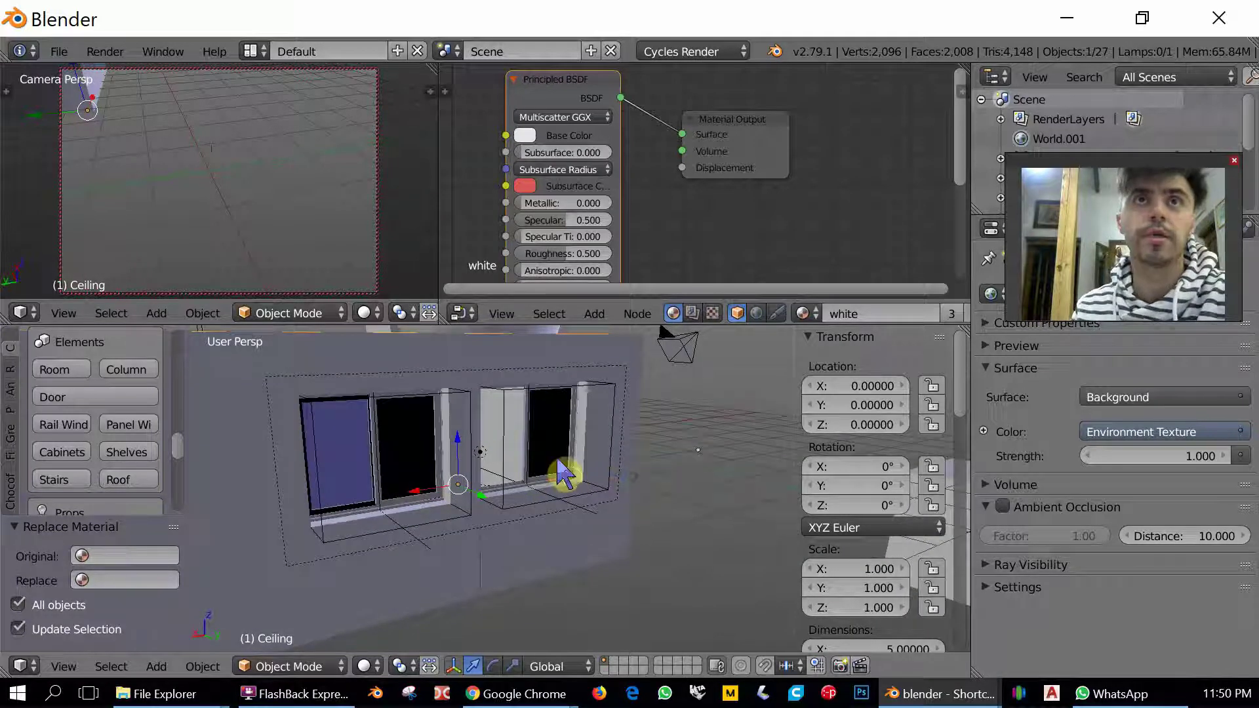
{"action": "right_click", "coordinate": [564, 474]}
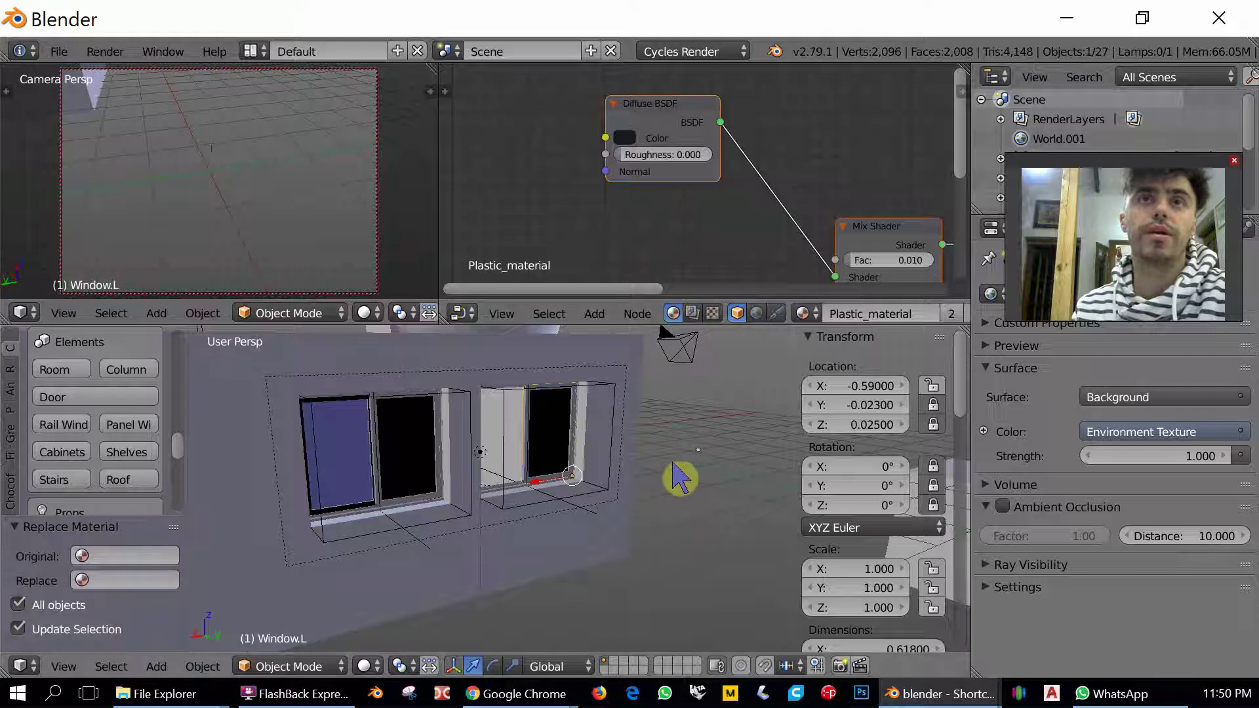
Compare the Room, Window.L and Window.R.001 objects, ending with Window.L selected.
{"action": "scroll", "coordinate": [558, 489], "scroll_direction": "up", "scroll_amount": 4}
{"action": "right_click", "coordinate": [599, 416]}
{"action": "scroll", "coordinate": [647, 436], "scroll_direction": "down", "scroll_amount": 5}
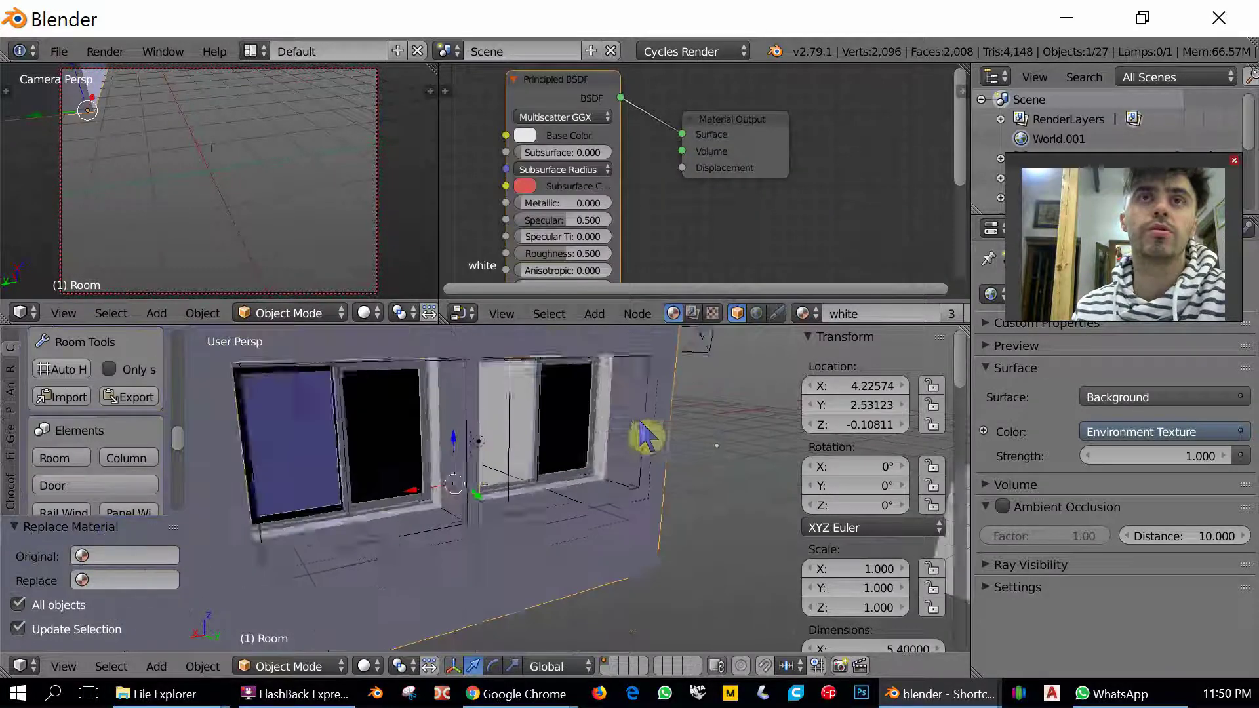
{"action": "scroll", "coordinate": [498, 465], "scroll_direction": "up", "scroll_amount": 3}
{"action": "right_click", "coordinate": [554, 446]}
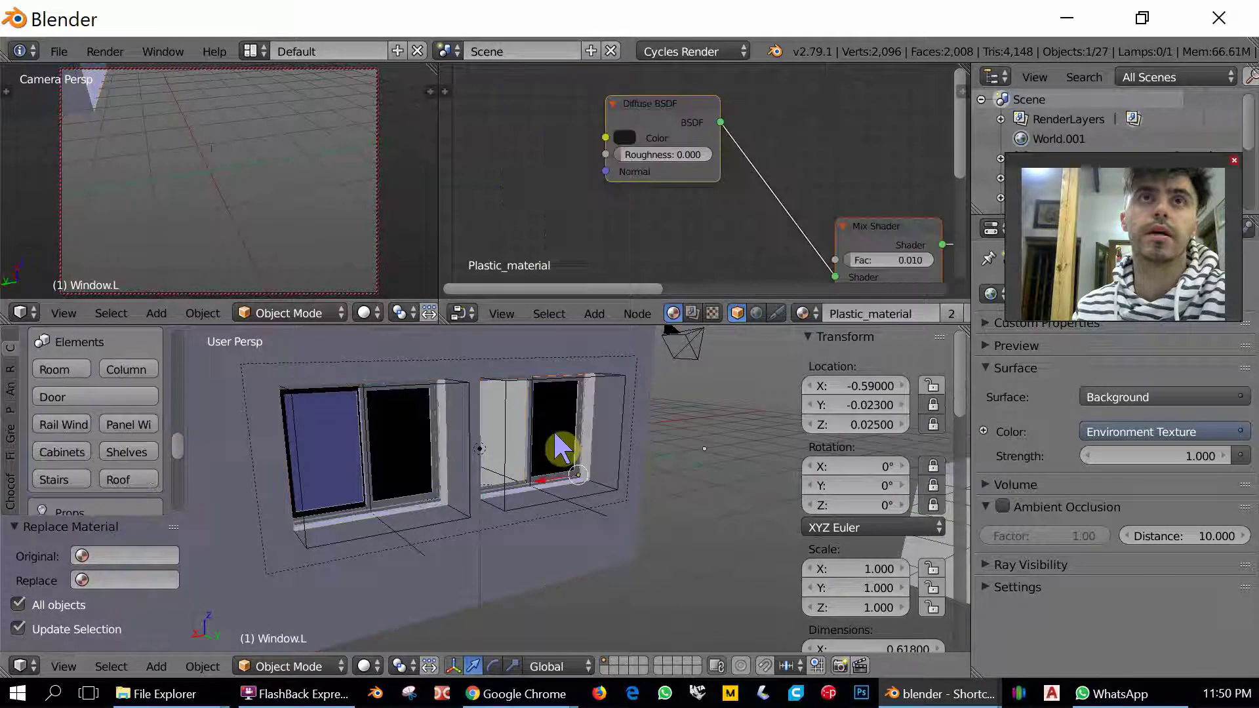
{"action": "right_click", "coordinate": [375, 459]}
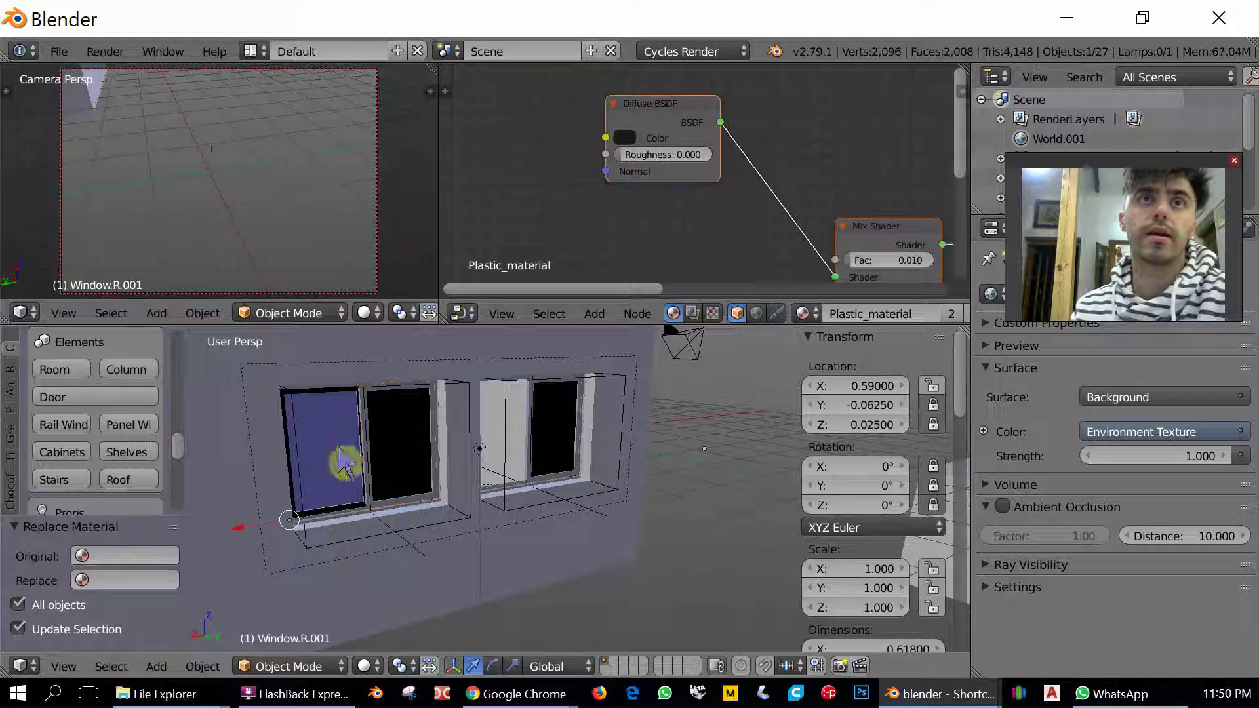
{"action": "scroll", "coordinate": [555, 442], "scroll_direction": "up", "scroll_amount": 3}
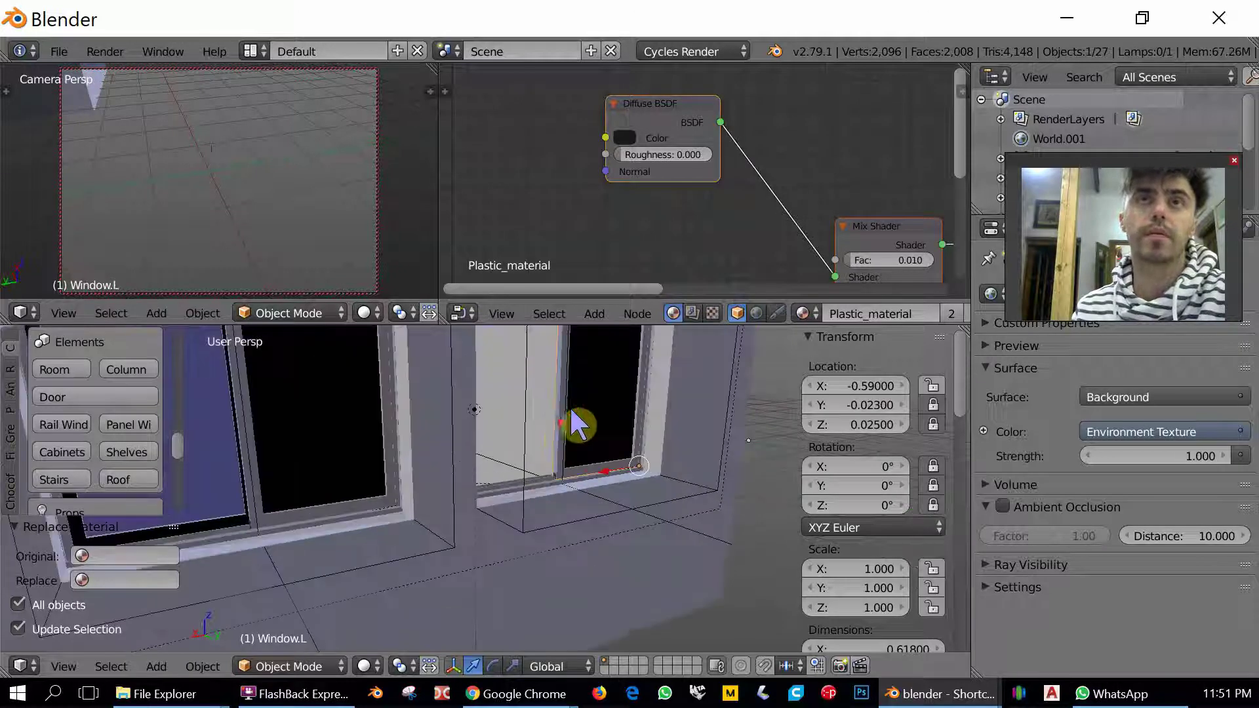
{"action": "scroll", "coordinate": [602, 412], "scroll_direction": "up", "scroll_amount": 5}
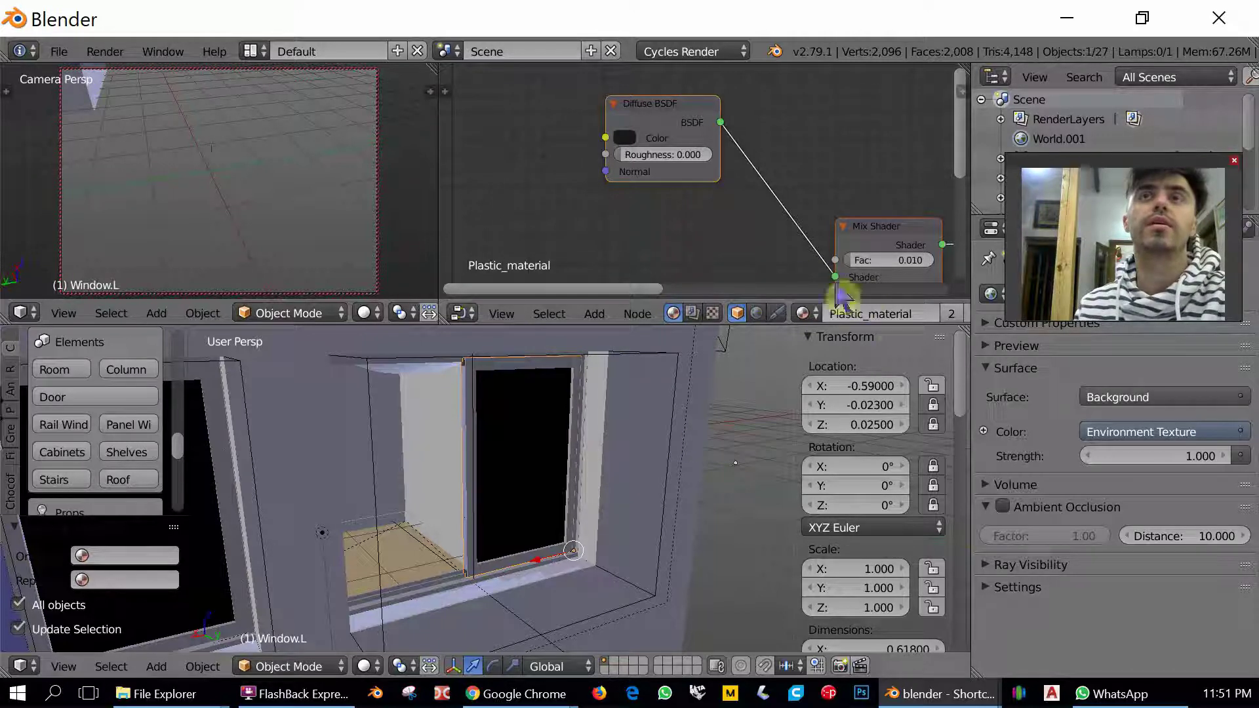
{"action": "right_click", "coordinate": [520, 398]}
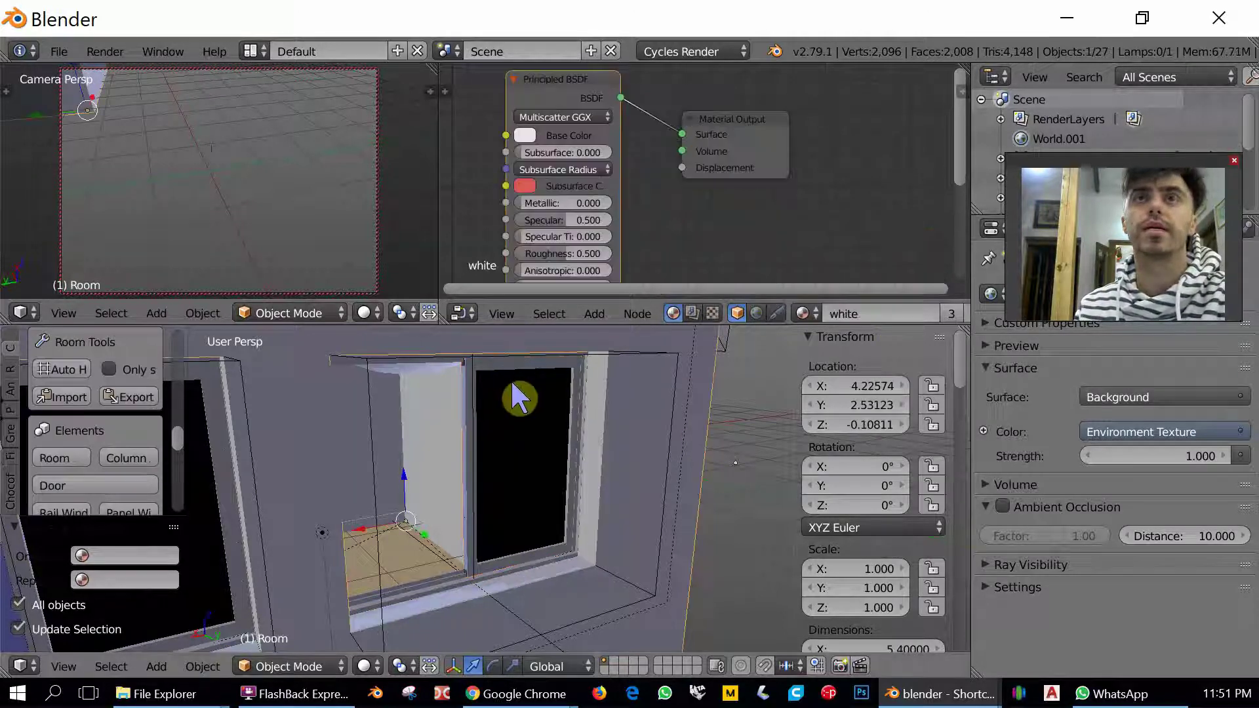
{"action": "right_click", "coordinate": [542, 408]}
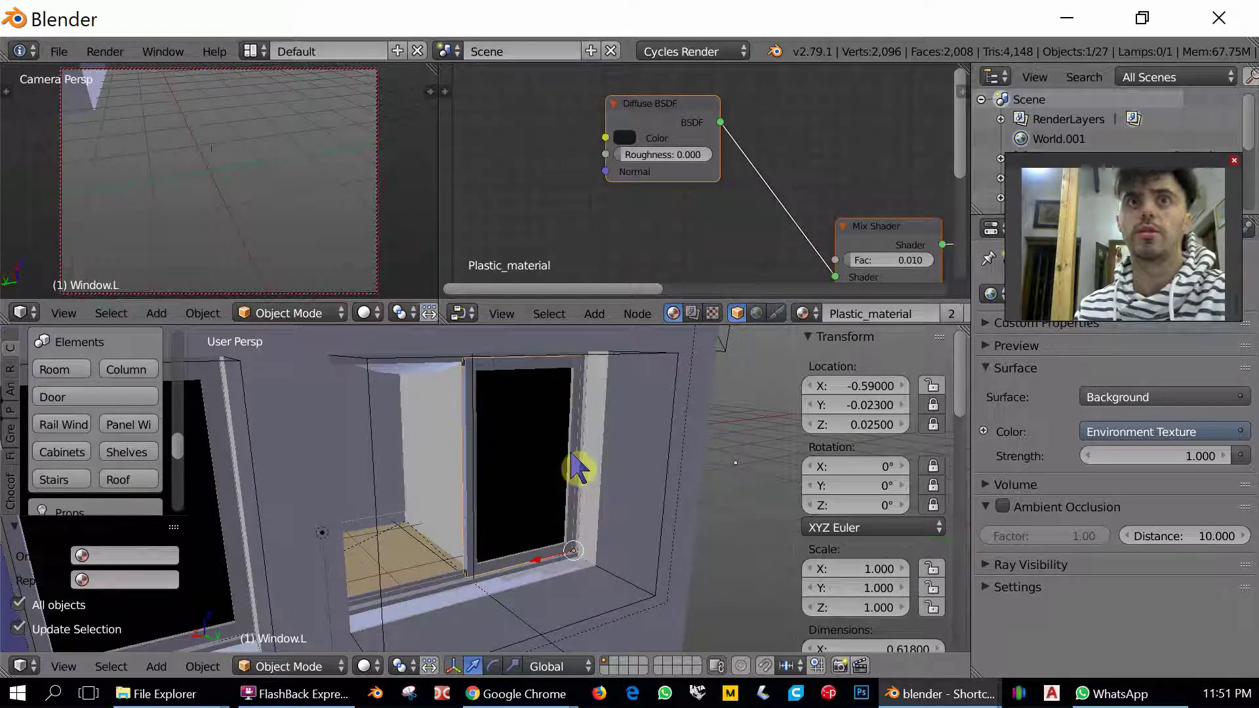
In Edit Mode with face select, select Window.L's glass pane face to activate Glass_material.
{"action": "left_click", "coordinate": [288, 666]}
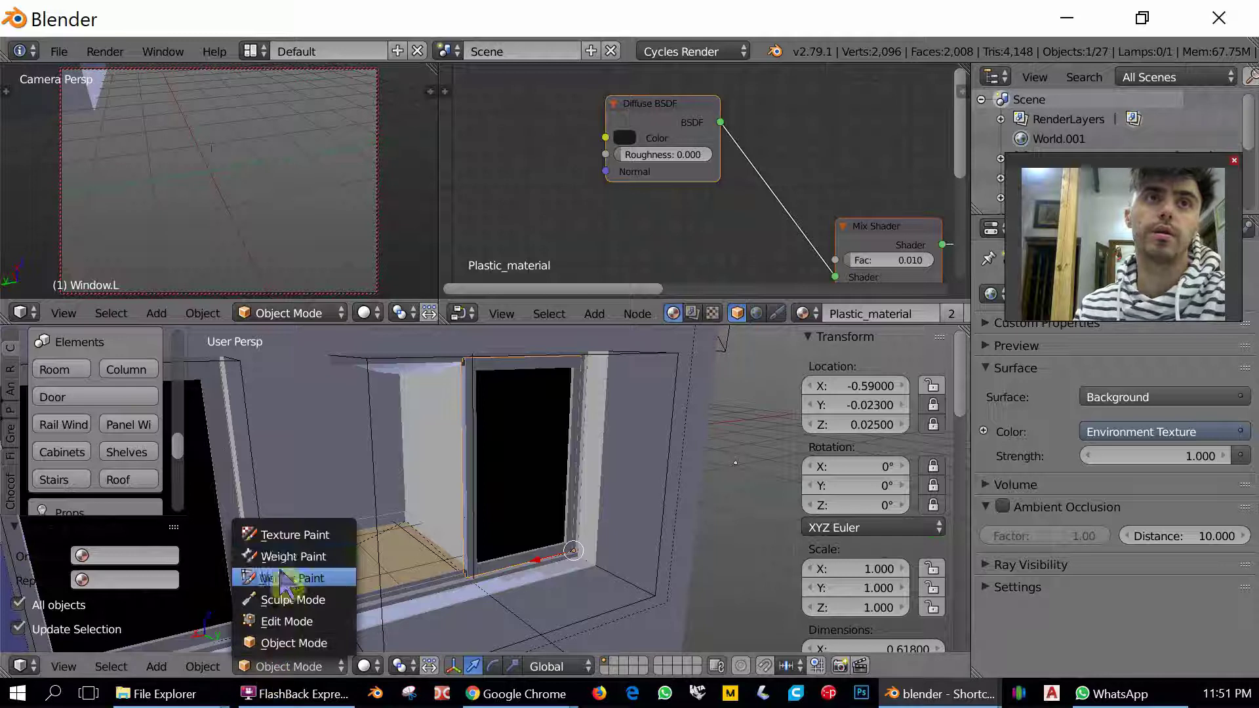
{"action": "left_click", "coordinate": [286, 612]}
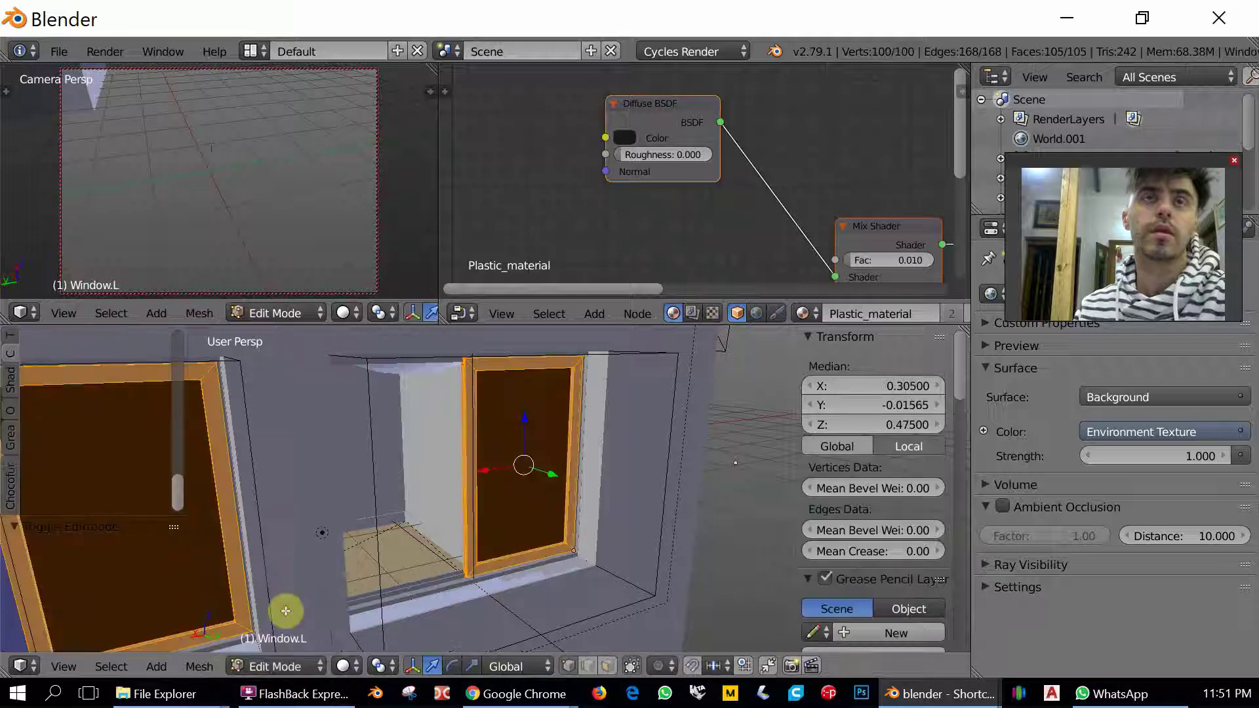
{"action": "left_click", "coordinate": [607, 668]}
{"action": "right_click", "coordinate": [523, 463]}
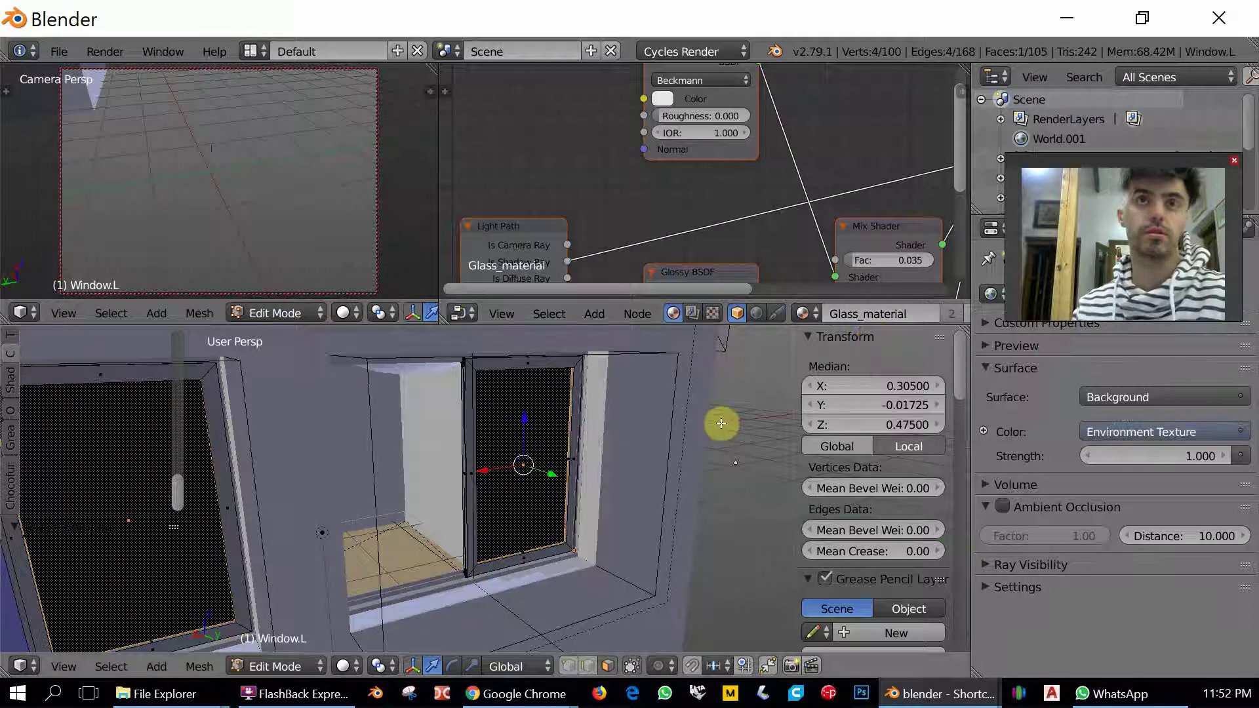
Switch Window.L back to Object Mode.
{"action": "left_click", "coordinate": [318, 667]}
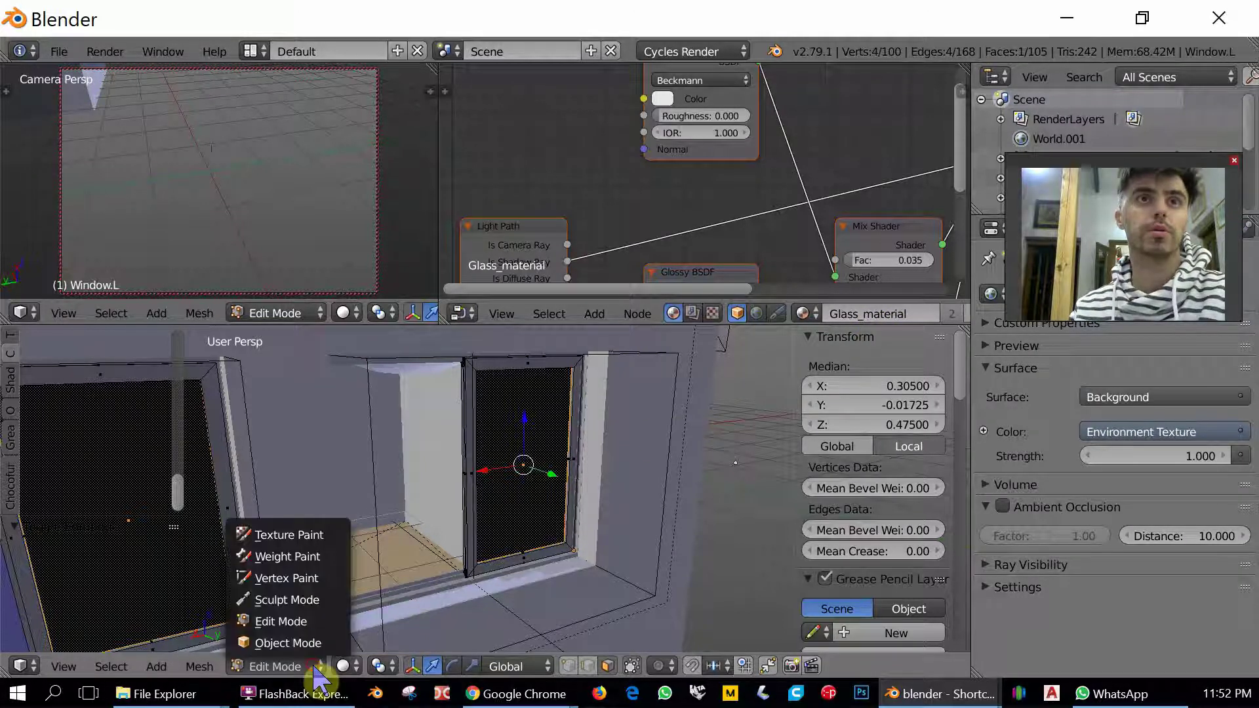
{"action": "left_click", "coordinate": [288, 644]}
{"action": "scroll", "coordinate": [692, 493], "scroll_direction": "down", "scroll_amount": 4}
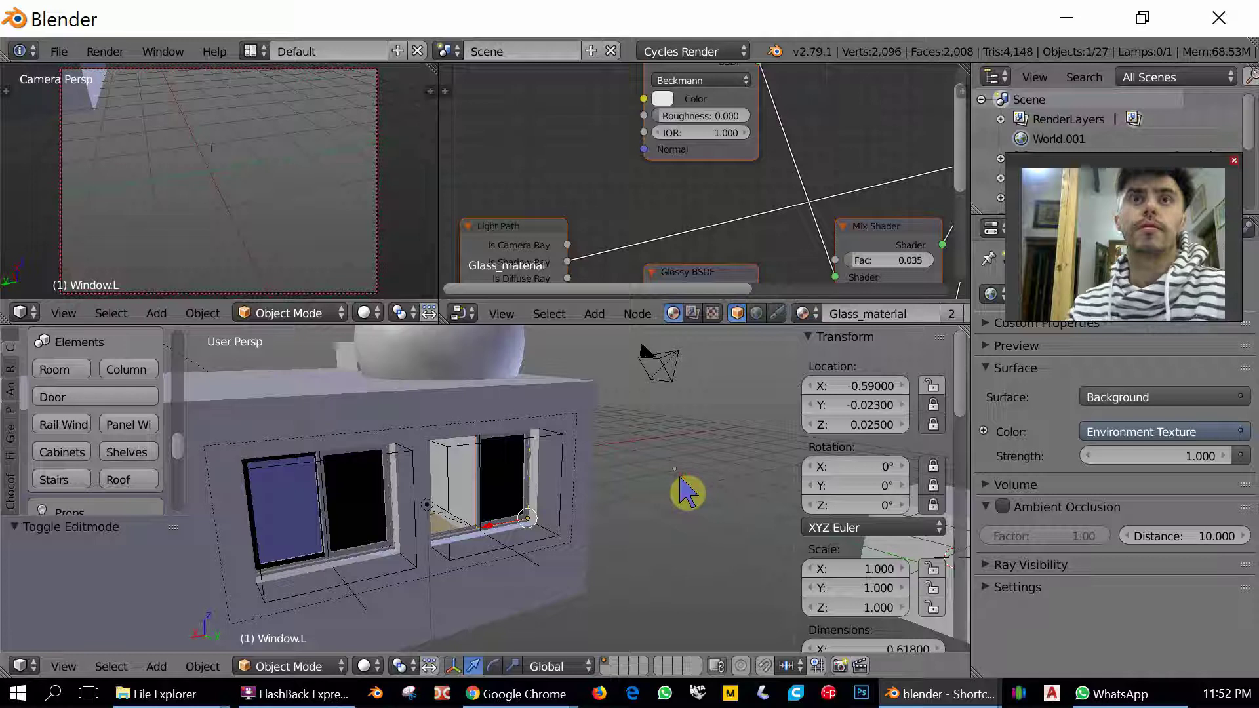
Use Replace Material to swap Glass_material for WINDOW GLASS FOR INTERIORS across all objects.
{"action": "key", "text": "shift+q"}
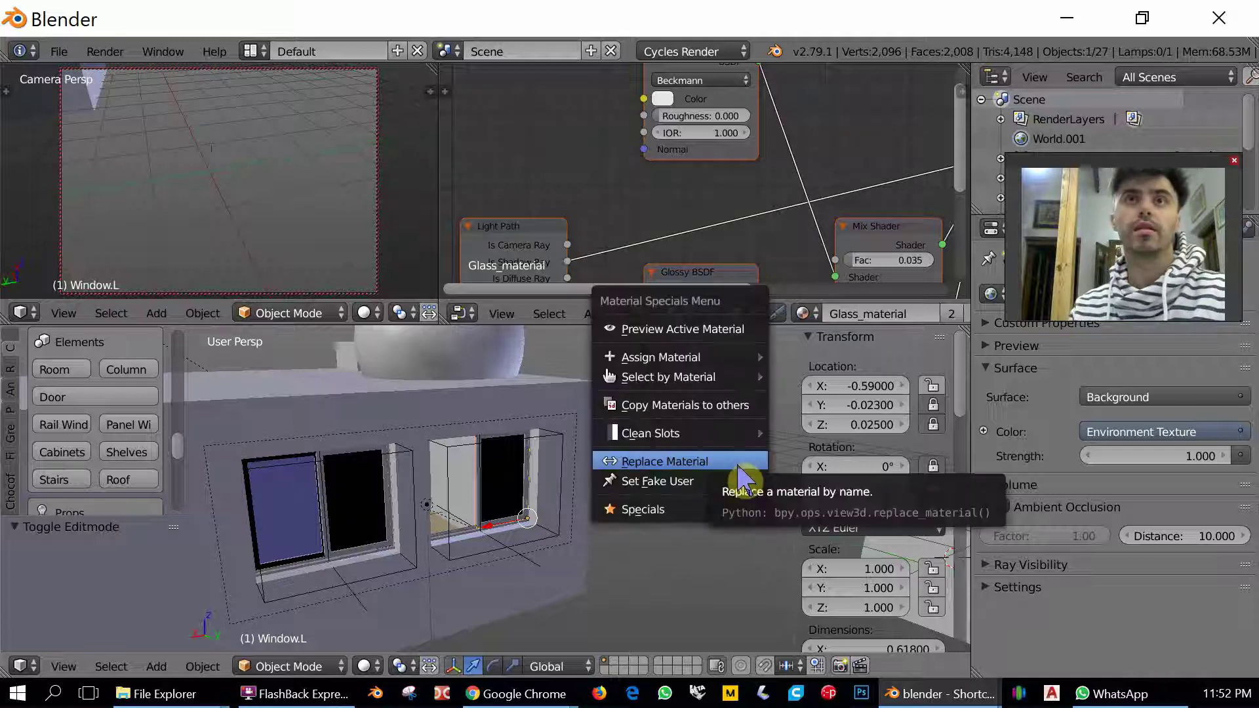
{"action": "left_click", "coordinate": [740, 464]}
{"action": "left_click", "coordinate": [747, 494]}
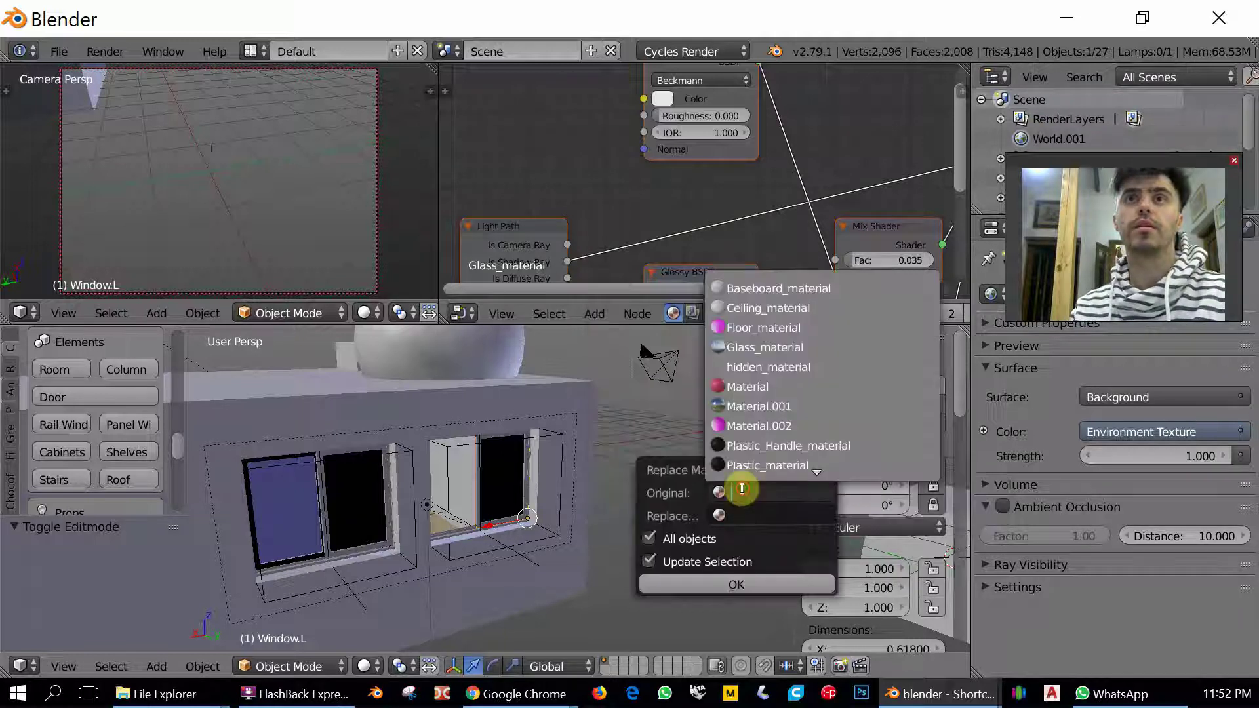
{"action": "left_click", "coordinate": [807, 347]}
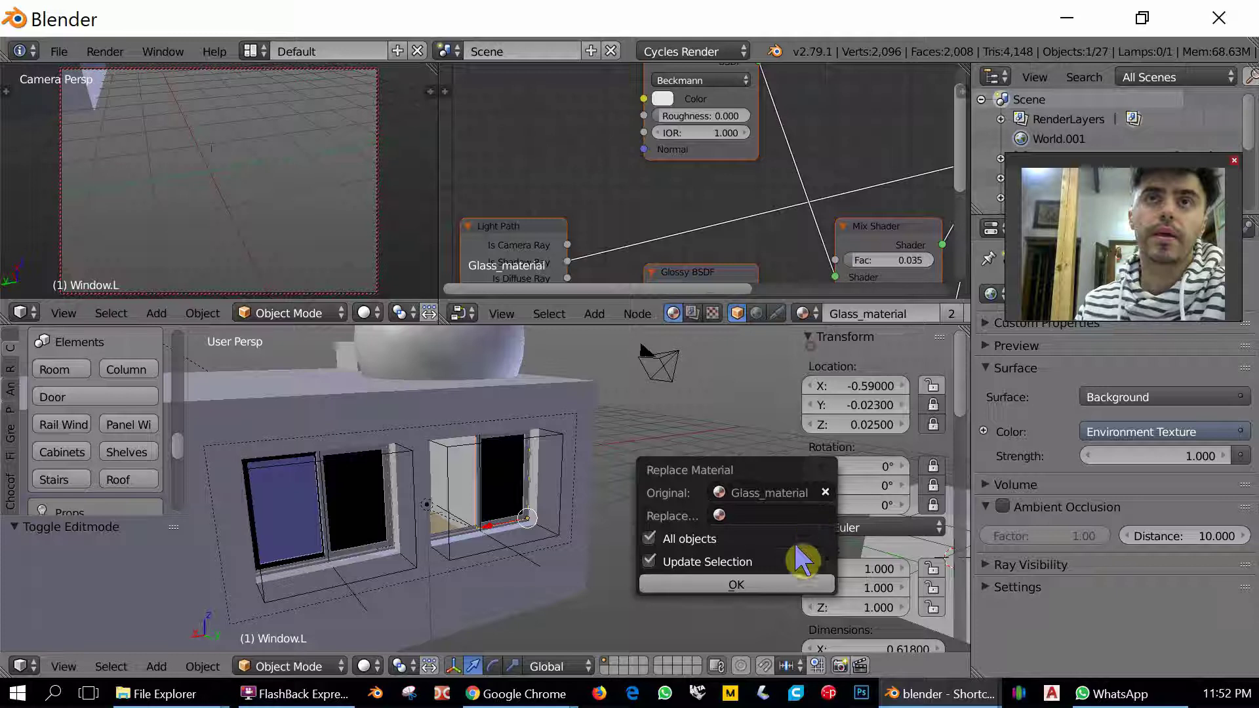
{"action": "left_click", "coordinate": [796, 516]}
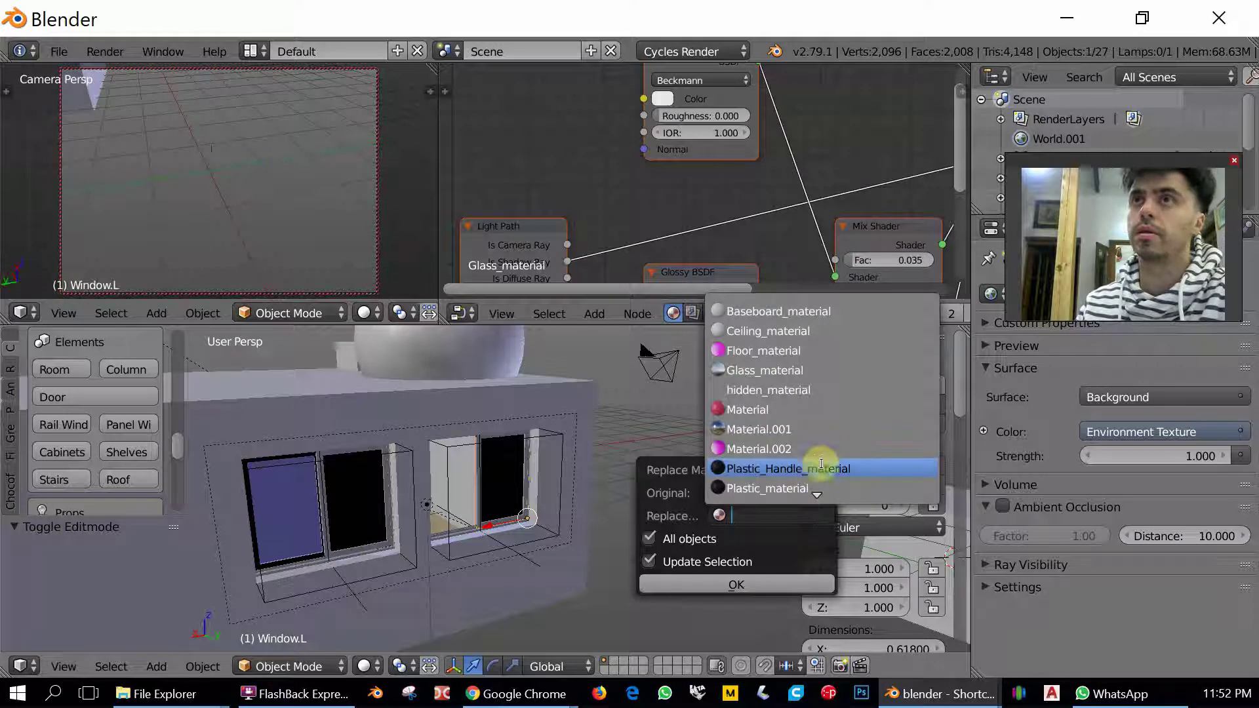
{"action": "scroll", "coordinate": [830, 432], "scroll_direction": "down", "scroll_amount": 9}
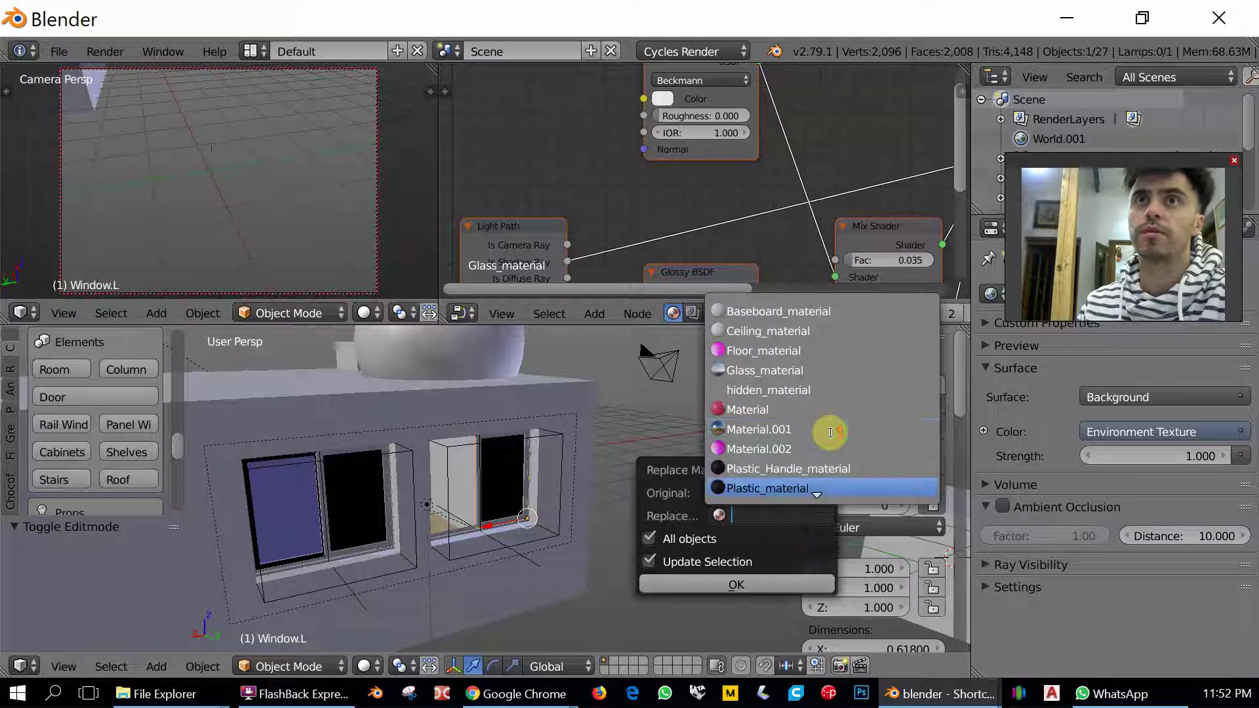
{"action": "scroll", "coordinate": [830, 433], "scroll_direction": "up", "scroll_amount": 1}
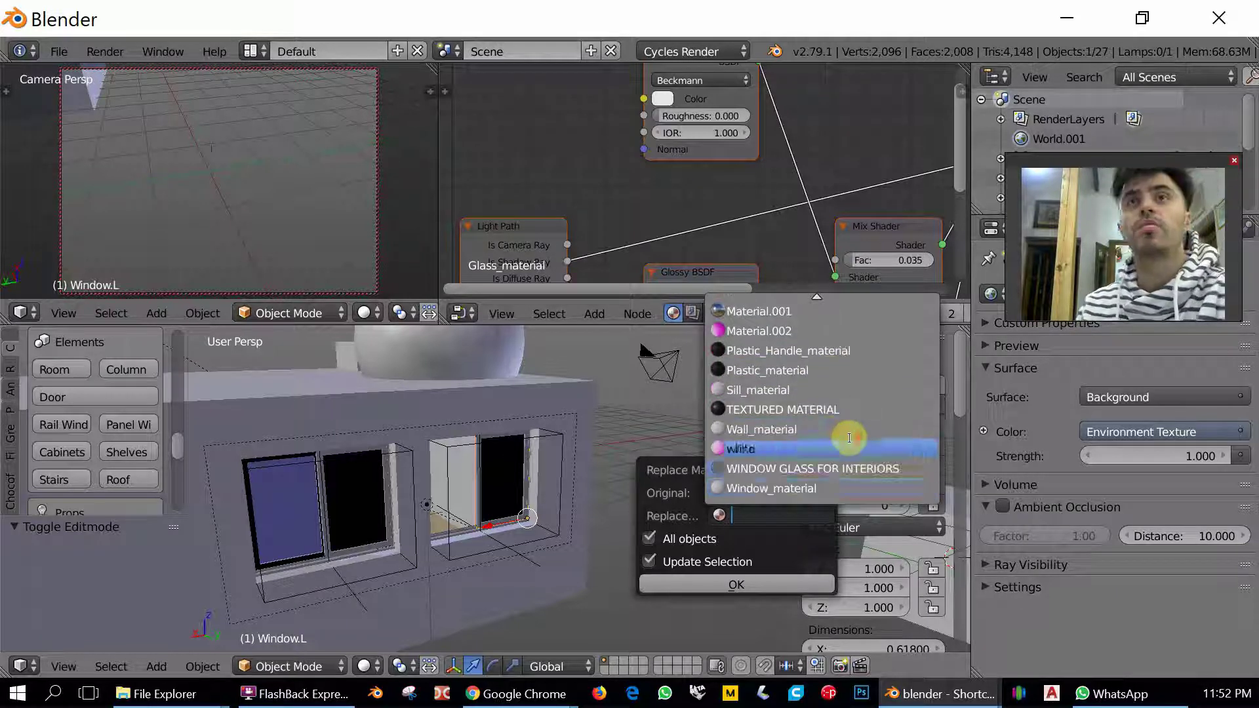
{"action": "left_click", "coordinate": [870, 470]}
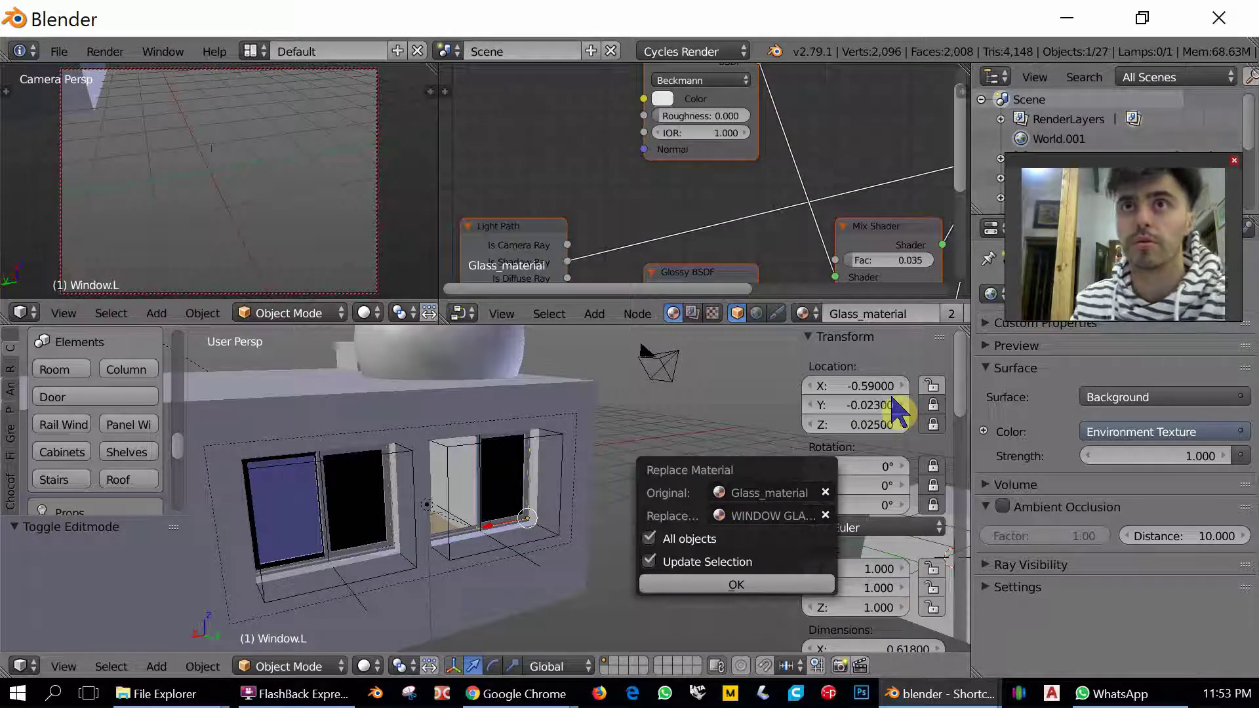
{"action": "left_click", "coordinate": [729, 585]}
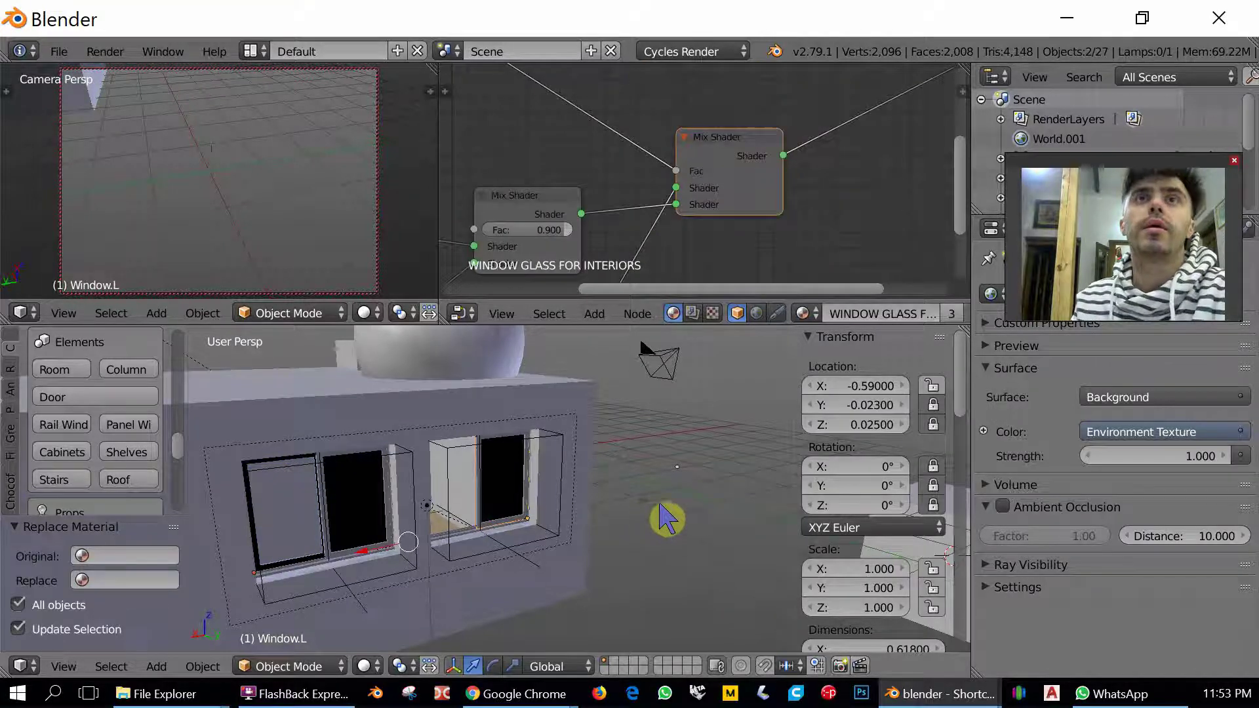
Frame the selected Window.L and orbit inside the room toward the window wall.
{"action": "key", "text": "KP_Decimal"}
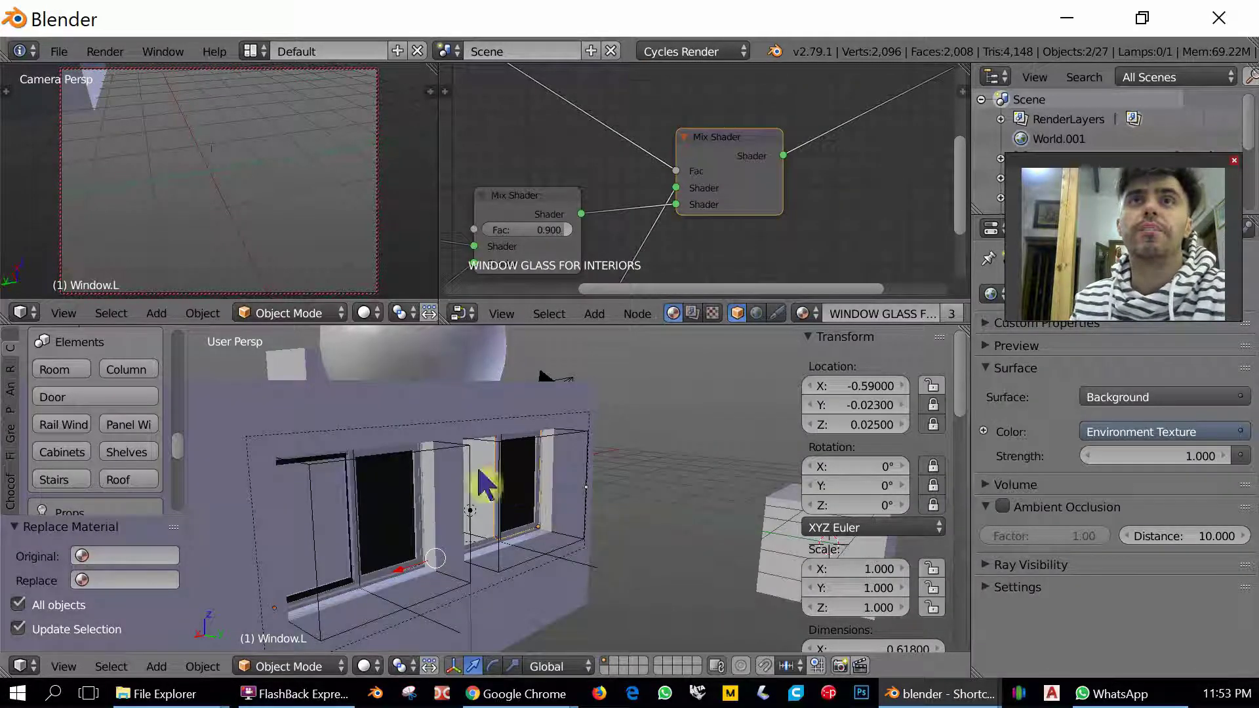
{"action": "middle_click_drag", "start_coordinate": [608, 492], "coordinate": [470, 498]}
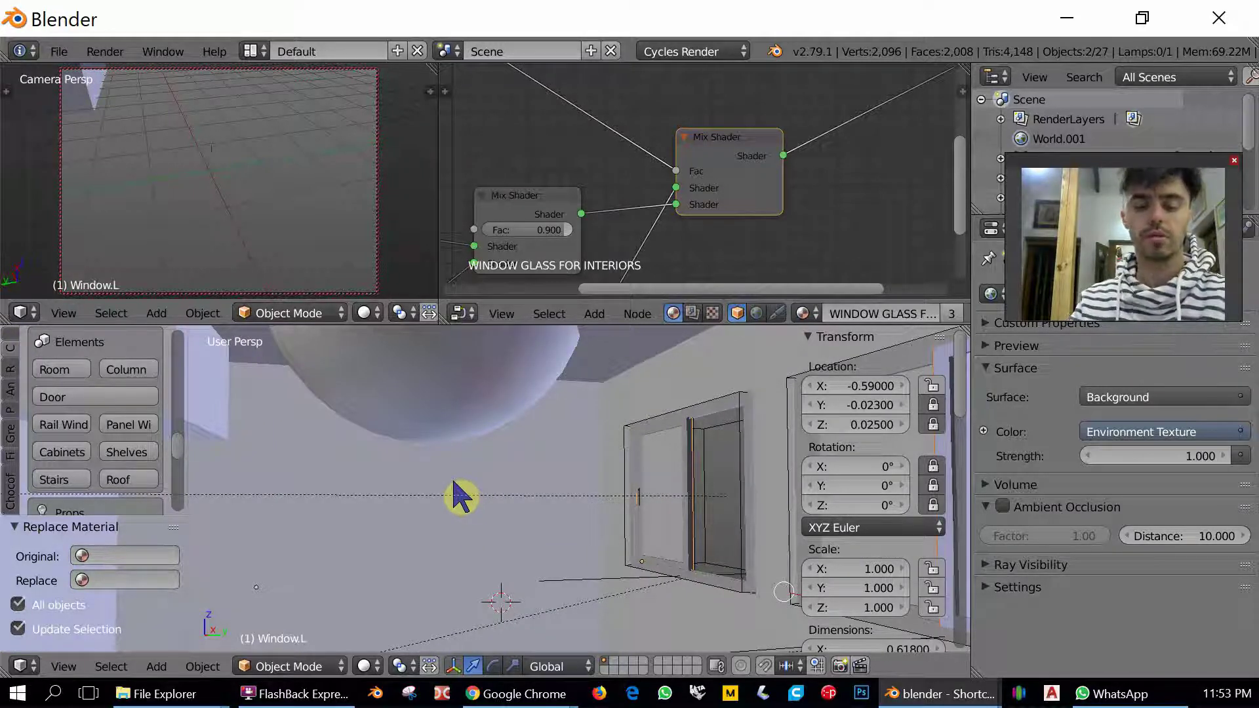
{"action": "key", "text": "space"}
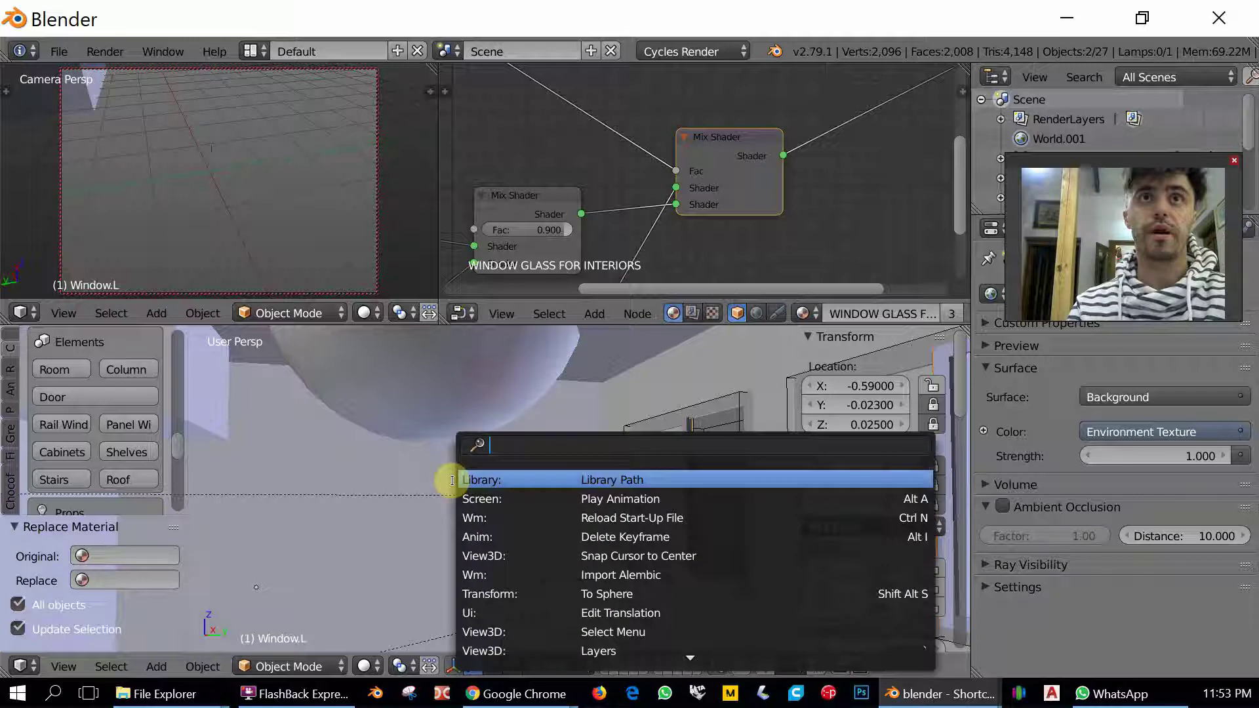
Run Align Camera To View from an 'ali' search, then select the camera.
{"action": "type", "text": "align"}
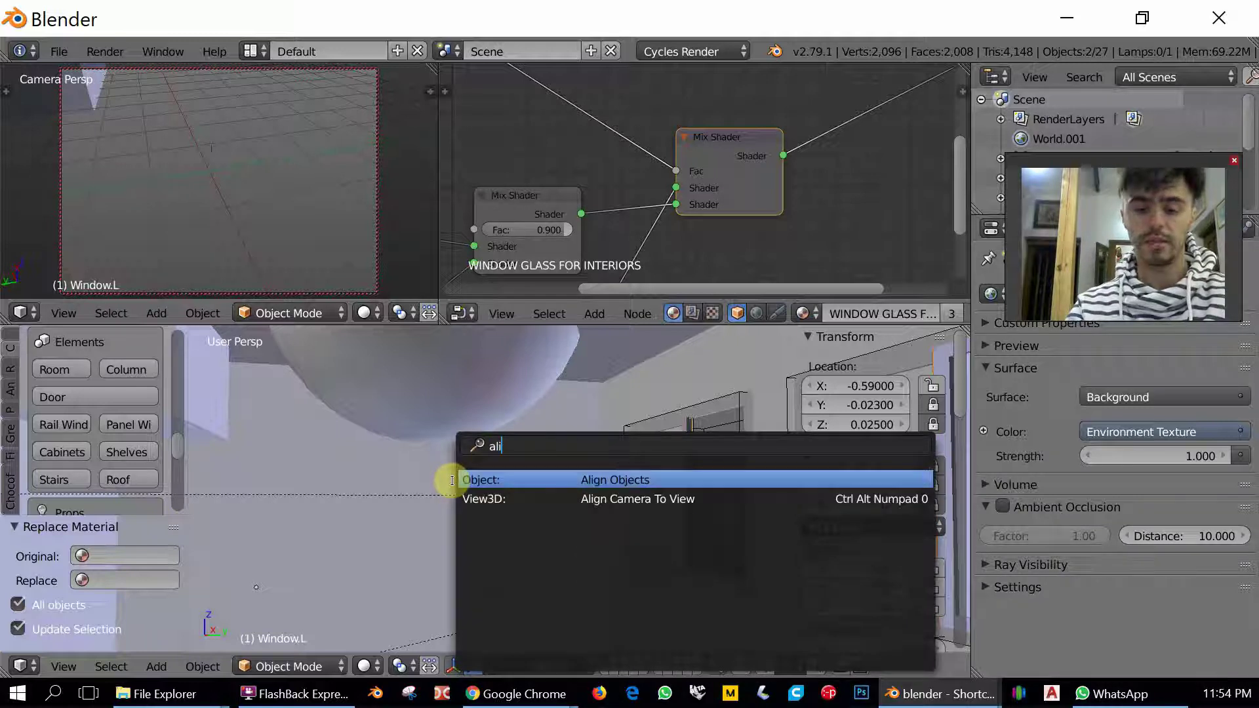
{"action": "left_click", "coordinate": [577, 508]}
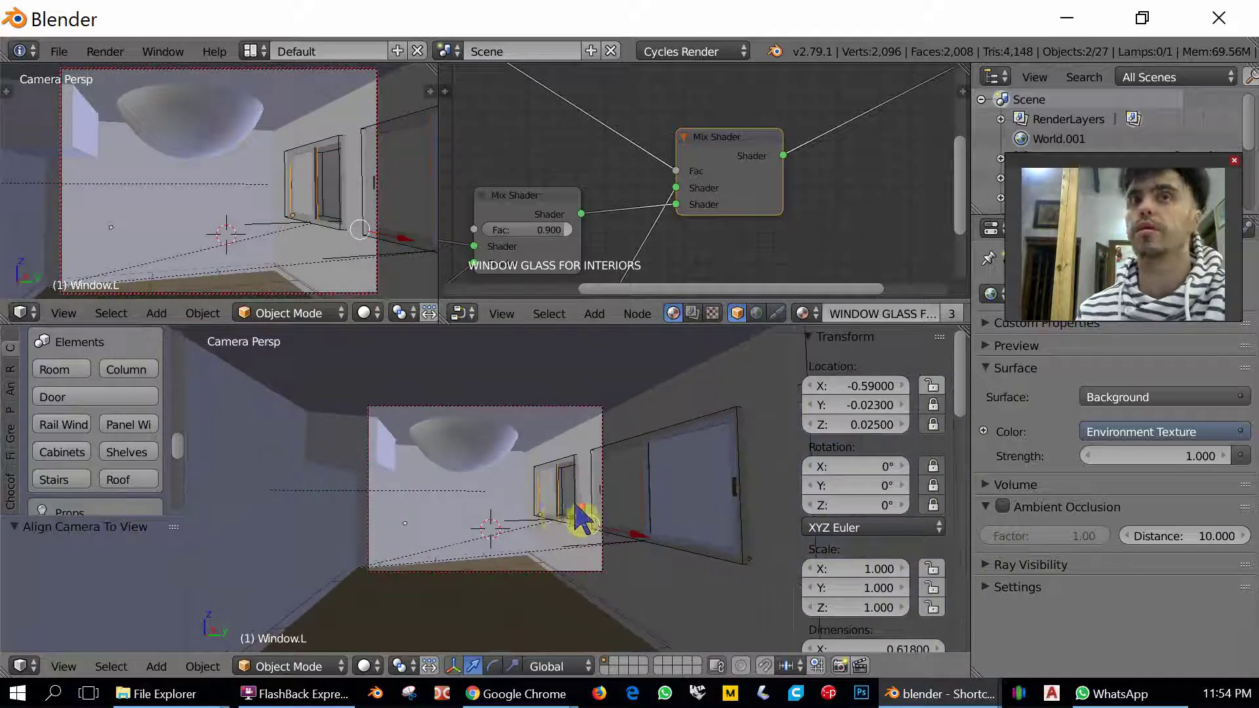
{"action": "scroll", "coordinate": [530, 393], "scroll_direction": "up", "scroll_amount": 2}
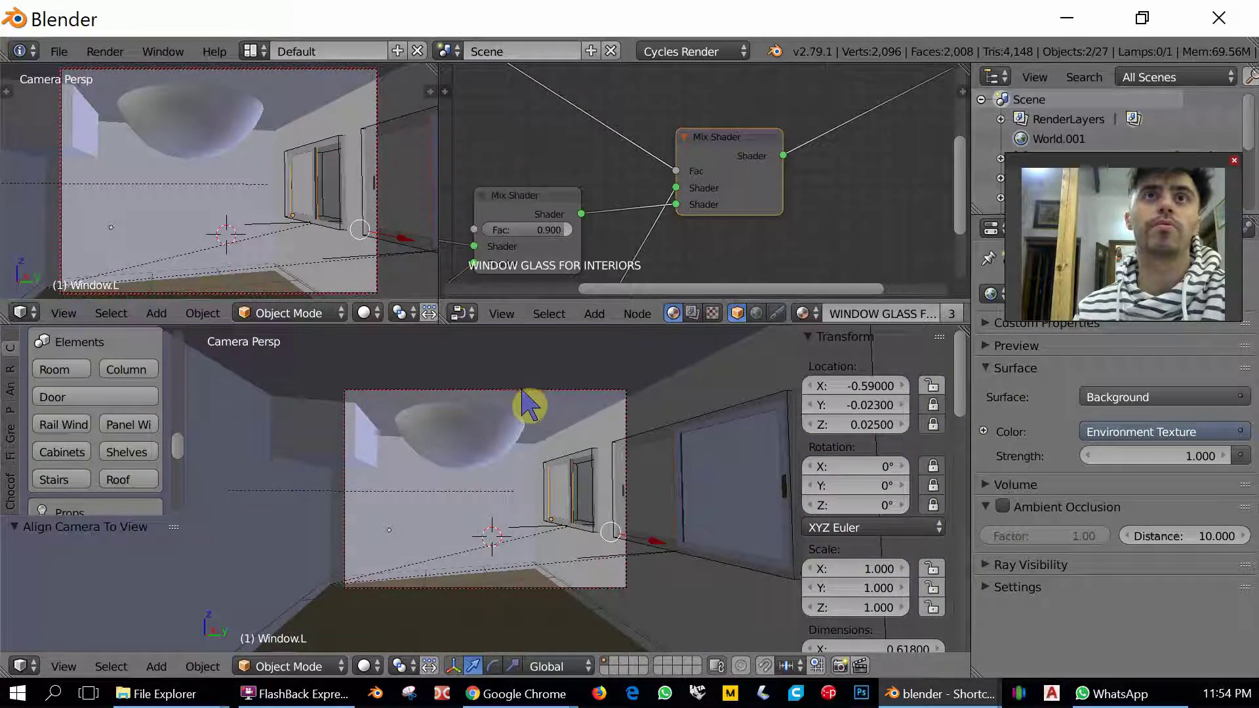
{"action": "right_click", "coordinate": [530, 390]}
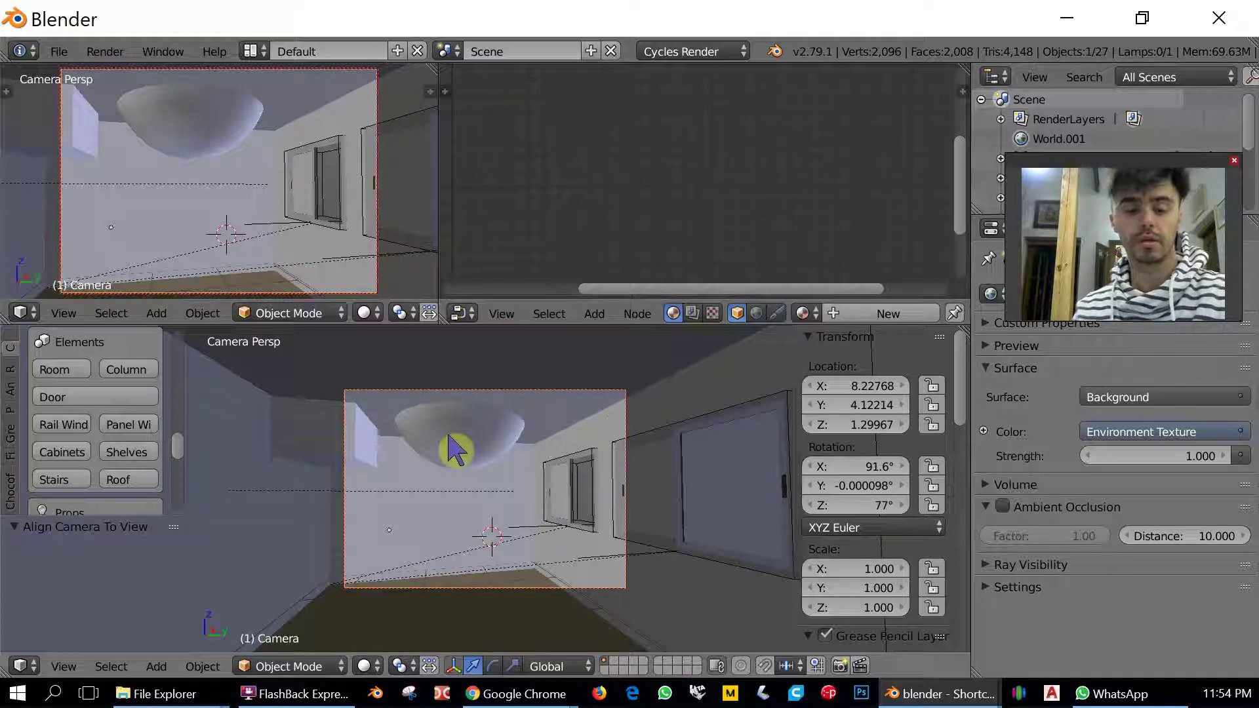
{"action": "key", "text": "w"}
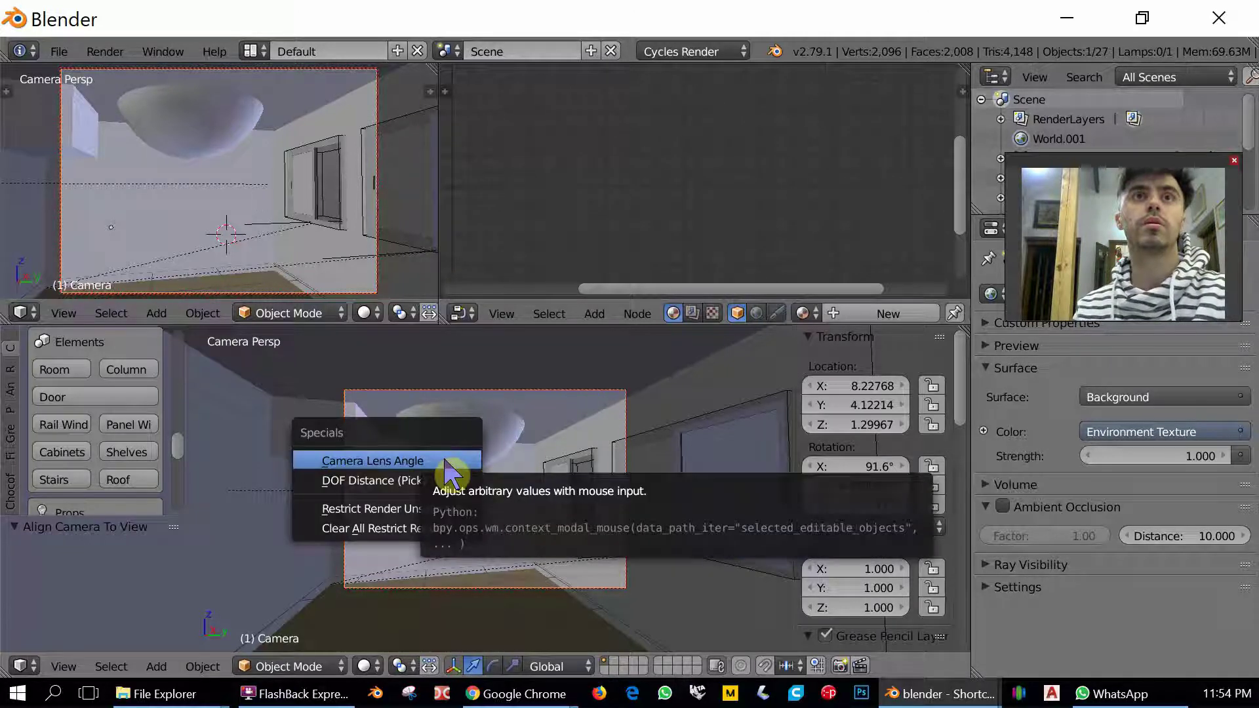
{"action": "left_click", "coordinate": [446, 467]}
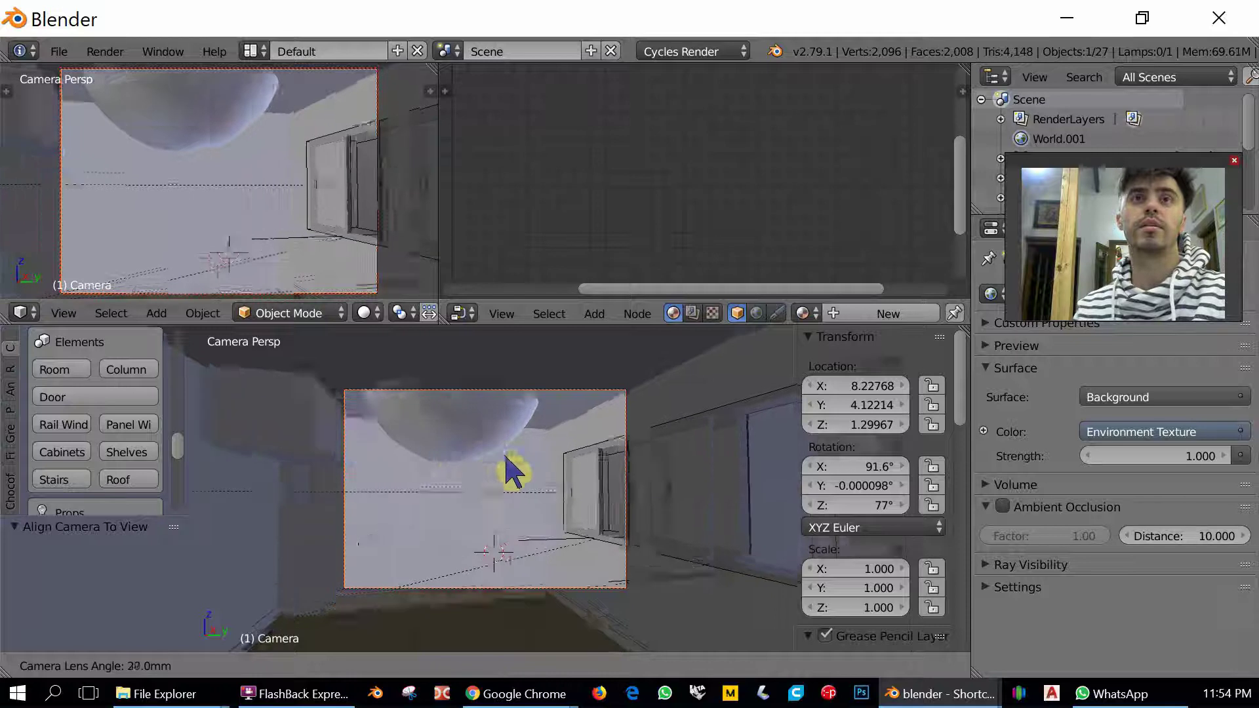
{"action": "left_click", "coordinate": [393, 471]}
{"action": "scroll", "coordinate": [542, 514], "scroll_direction": "up", "scroll_amount": 5}
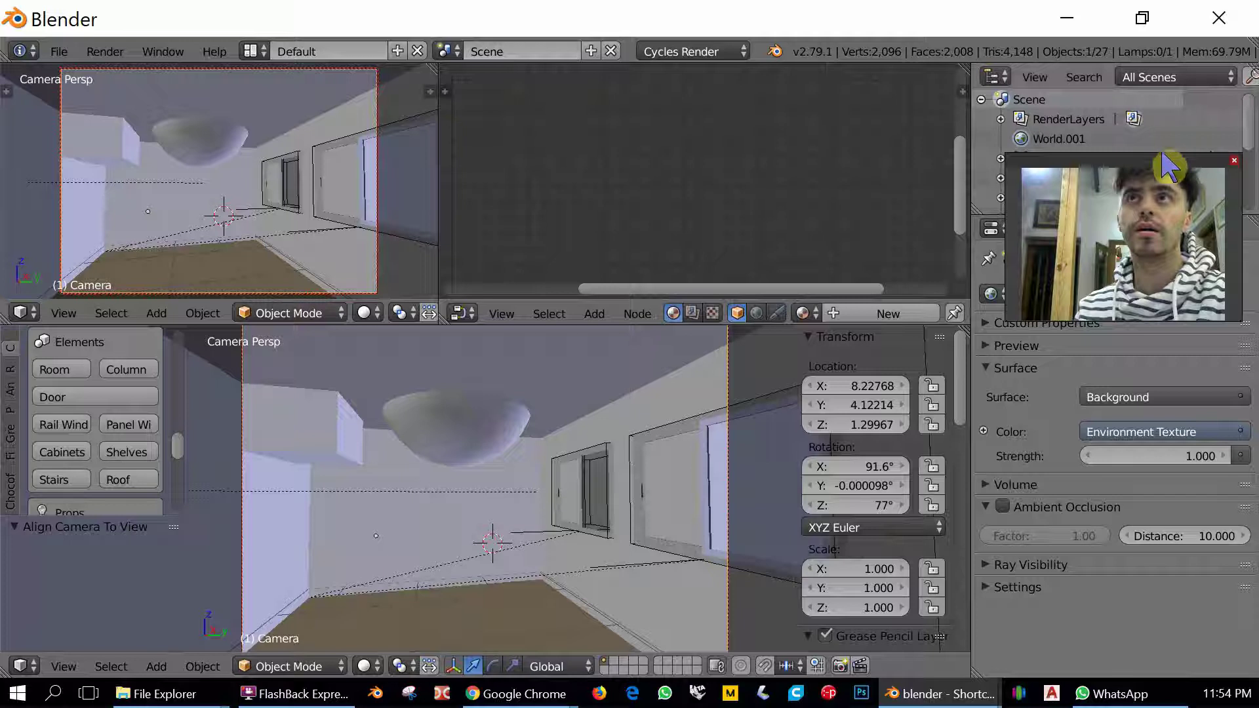
{"action": "left_click_drag", "start_coordinate": [1166, 174], "coordinate": [1156, 29]}
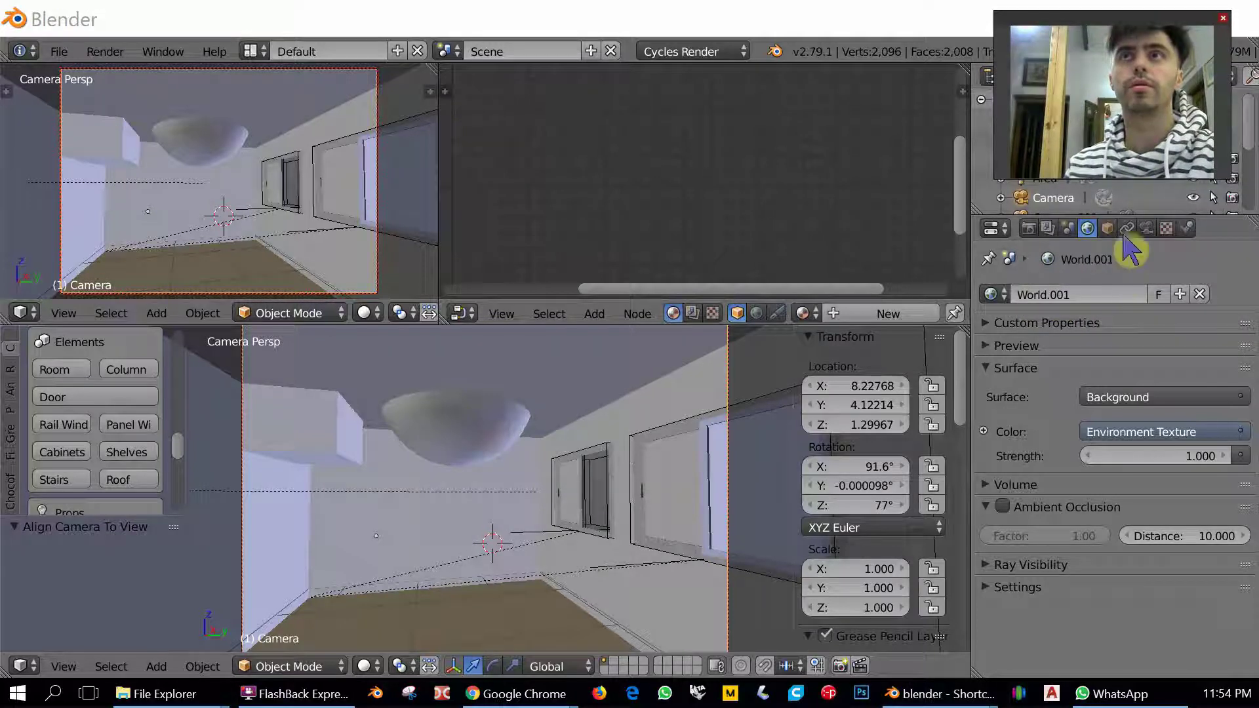
{"action": "left_click", "coordinate": [1147, 228]}
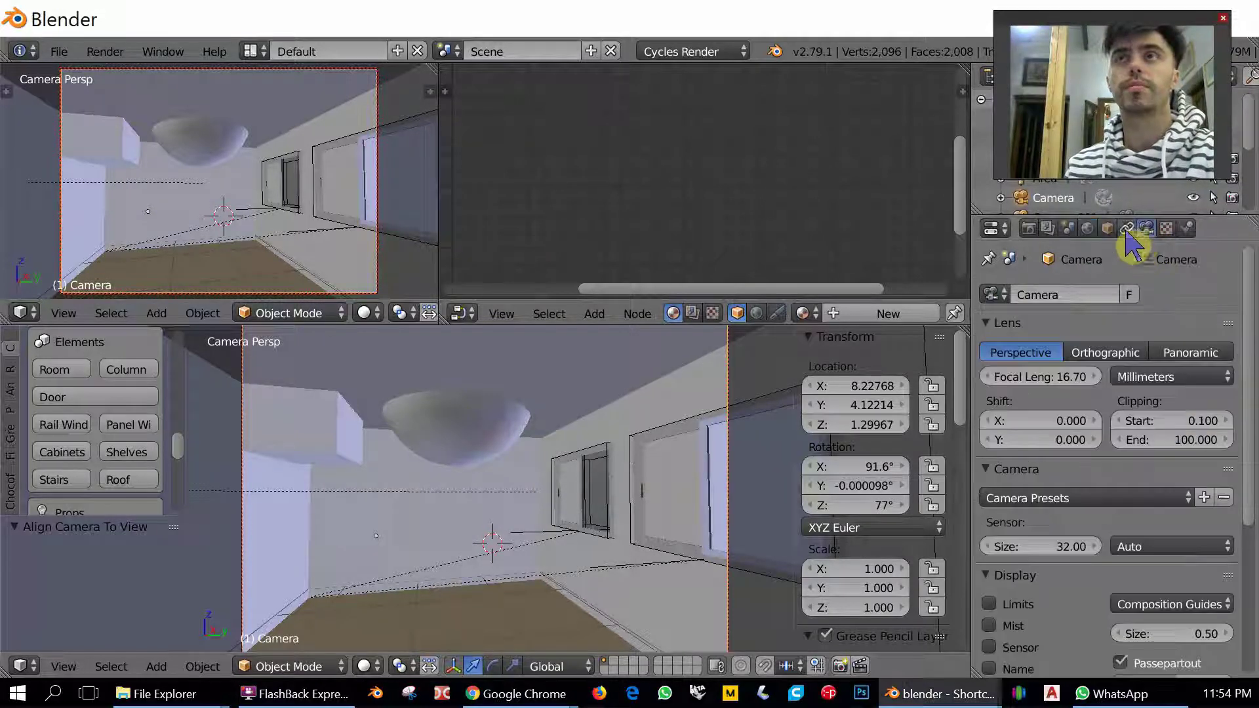
{"action": "left_click", "coordinate": [1172, 352]}
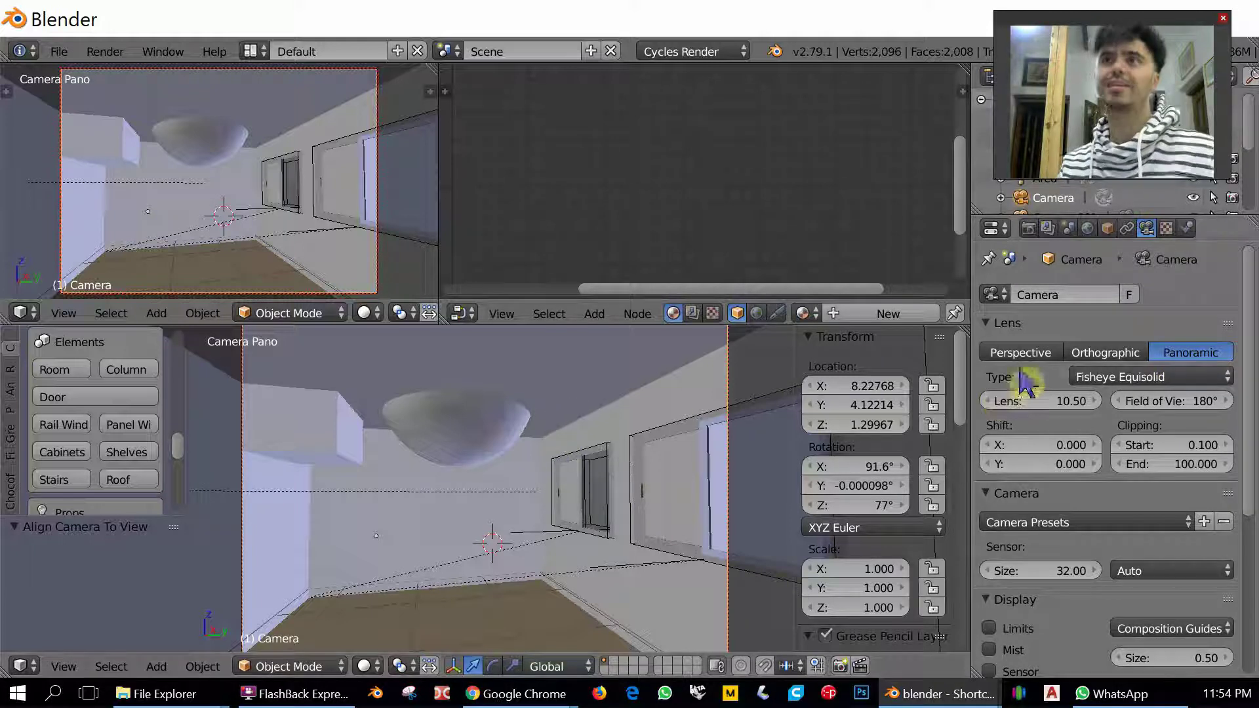
{"action": "left_click", "coordinate": [1031, 353]}
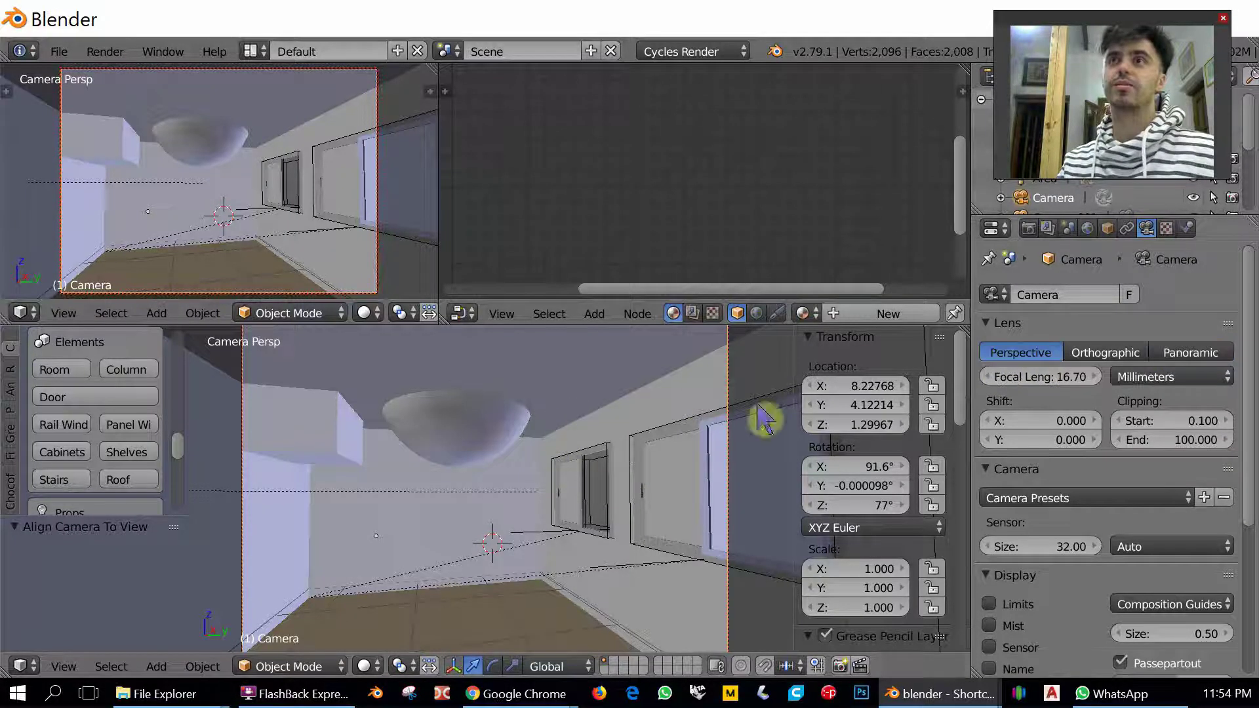
{"action": "right_click", "coordinate": [621, 402]}
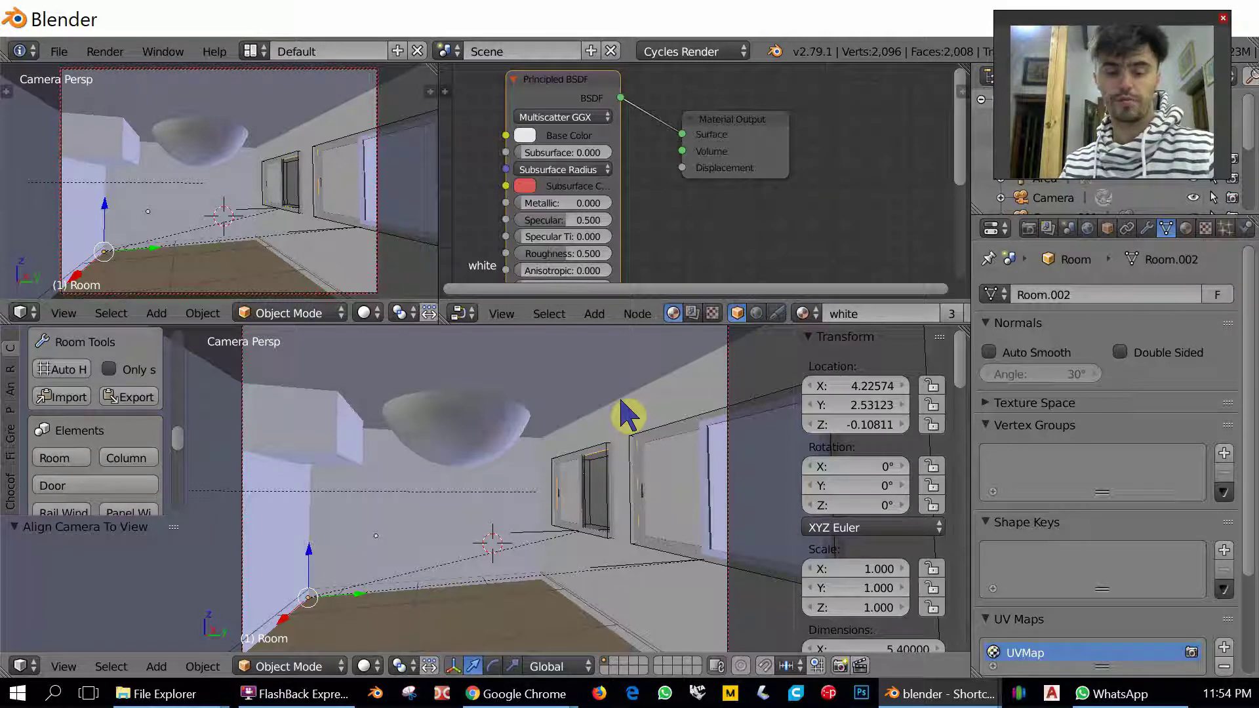
Turn on Cycles rendered shading, select the camera, and switch its lens to Panoramic.
{"action": "key", "text": "shift+z"}
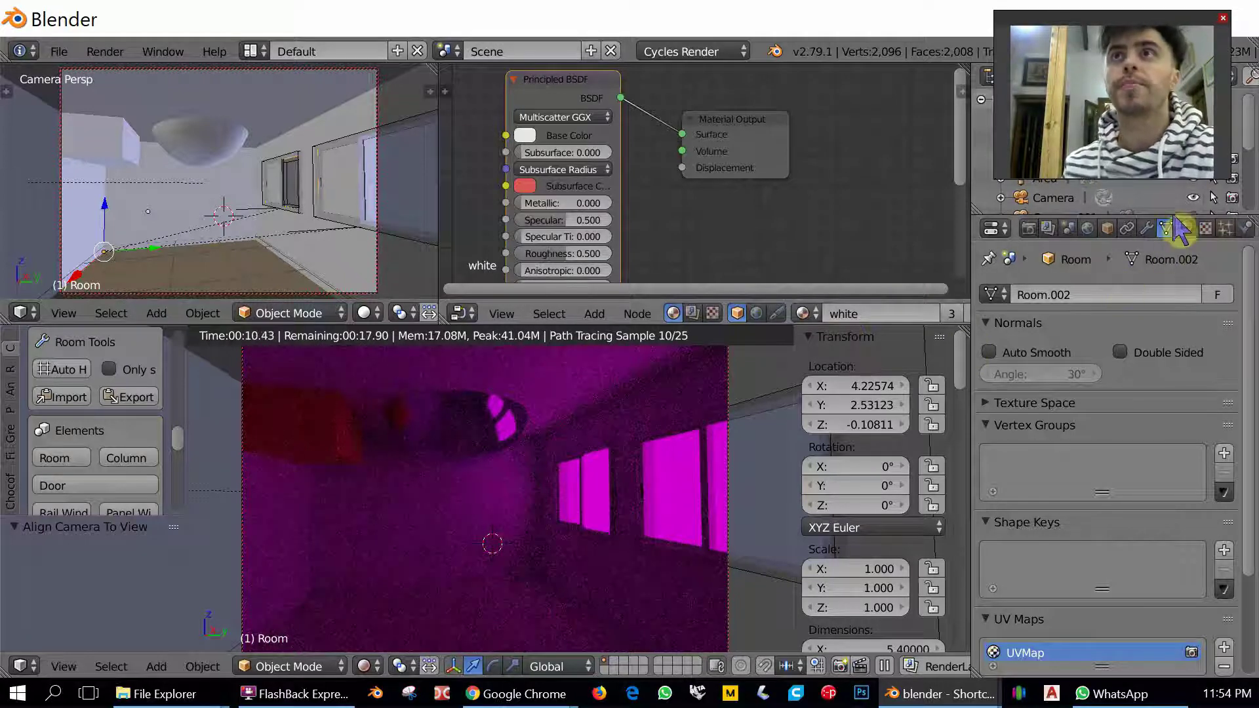
{"action": "right_click", "coordinate": [731, 361]}
{"action": "right_click", "coordinate": [738, 376]}
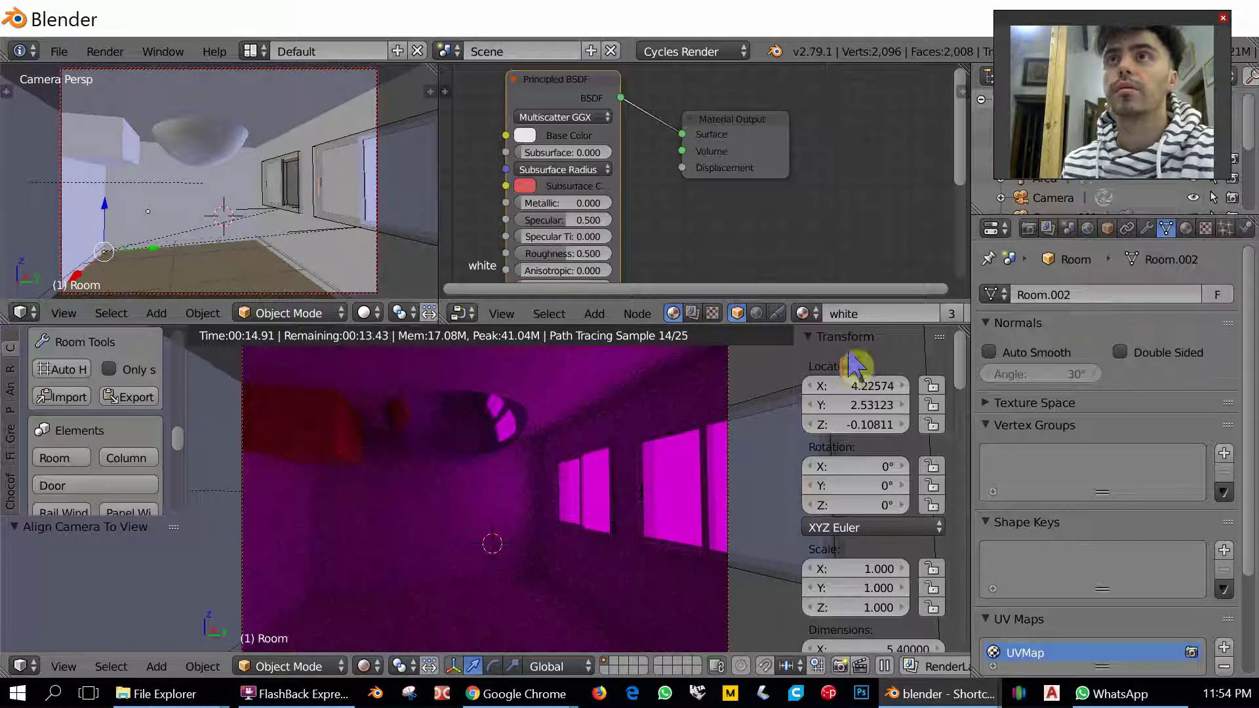
{"action": "right_click", "coordinate": [736, 374]}
{"action": "right_click", "coordinate": [736, 373]}
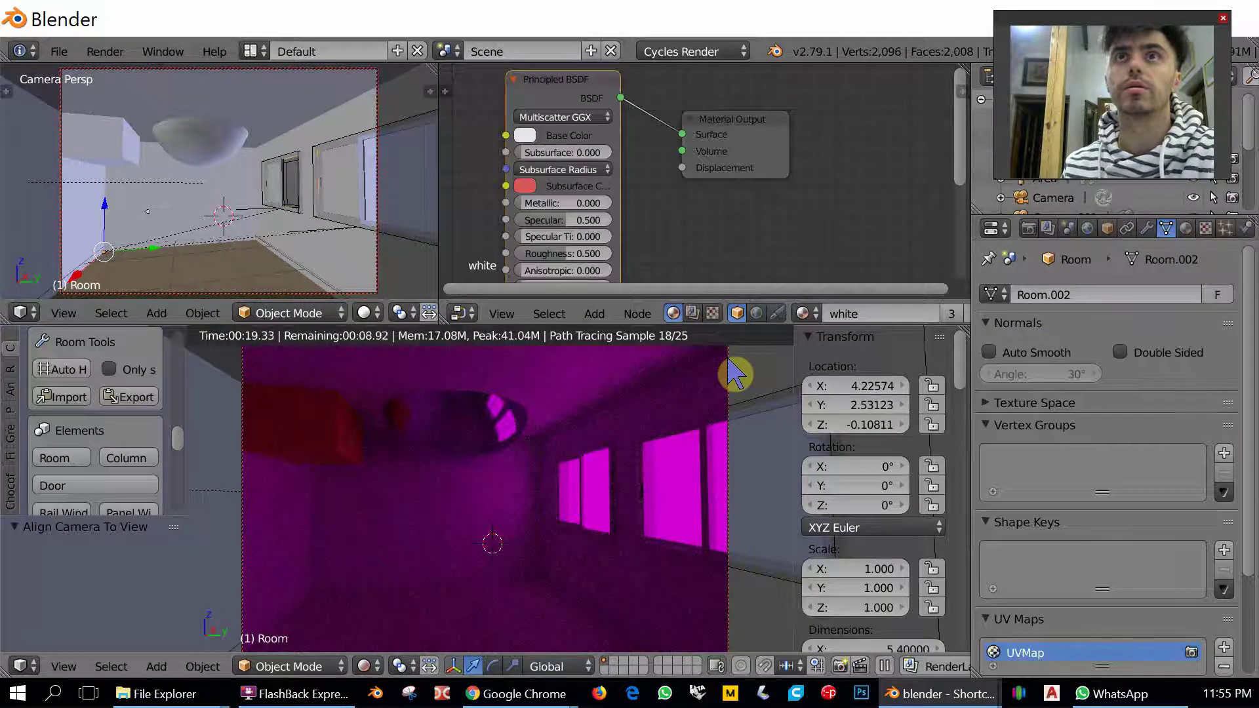
{"action": "right_click", "coordinate": [736, 370]}
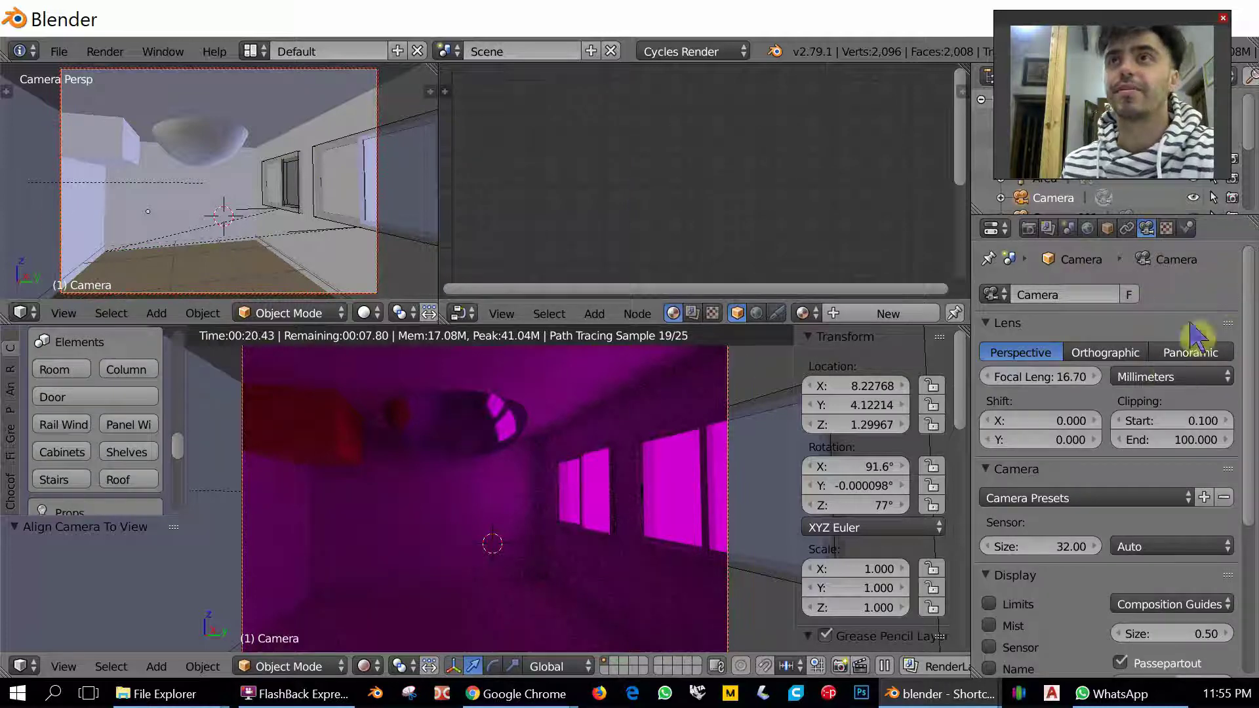
{"action": "left_click", "coordinate": [1179, 356]}
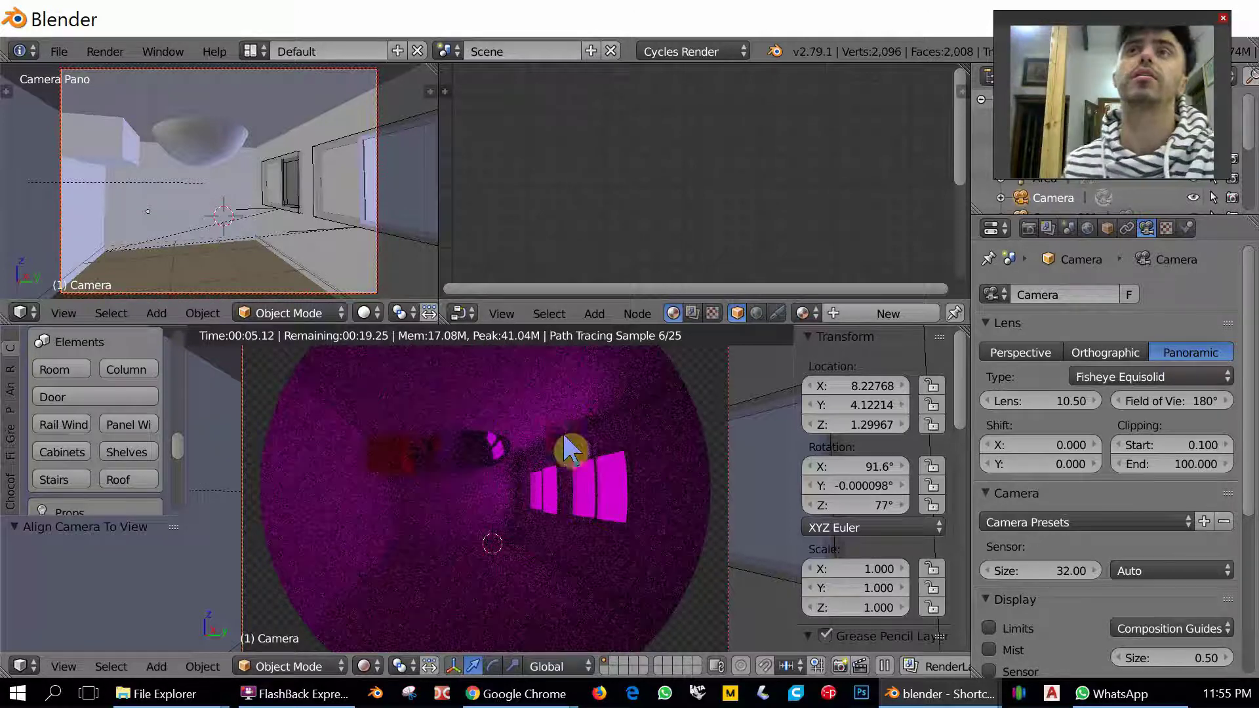
Try Fisheye Equidistant, Equirectangular and Fisheye Equisolid panoramas, then set the camera back to Perspective.
{"action": "left_click", "coordinate": [1120, 384]}
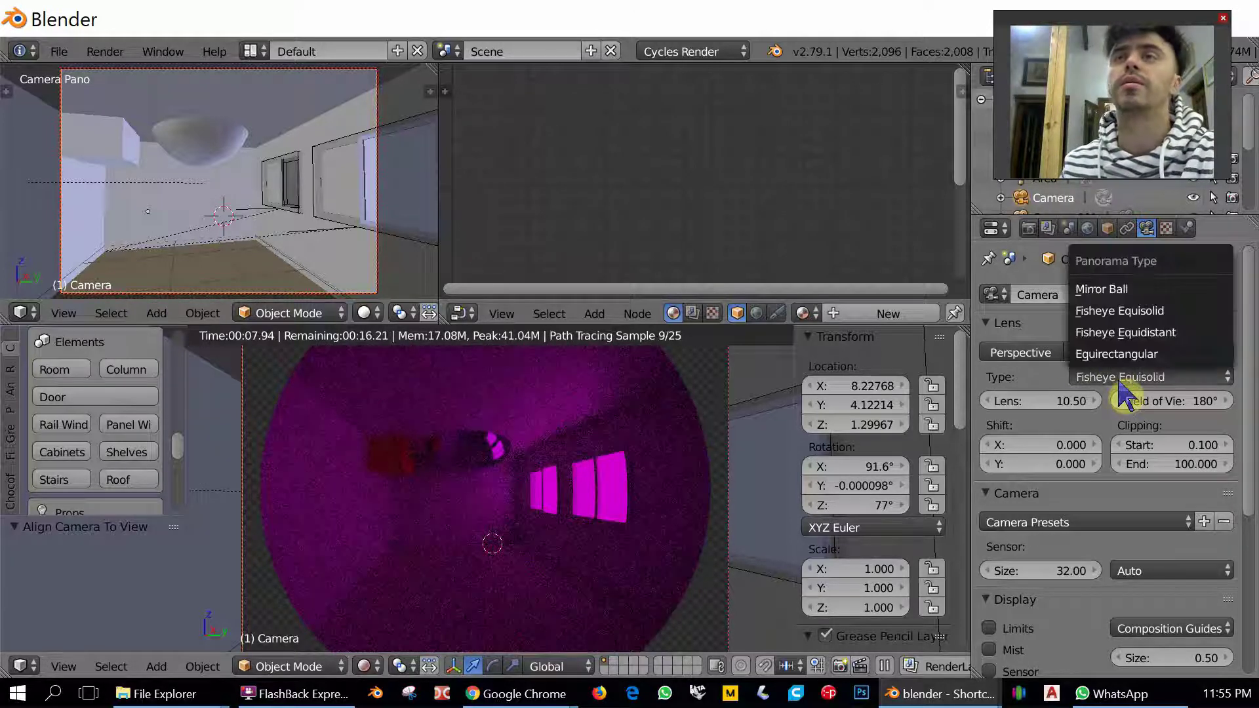
{"action": "left_click", "coordinate": [1139, 334]}
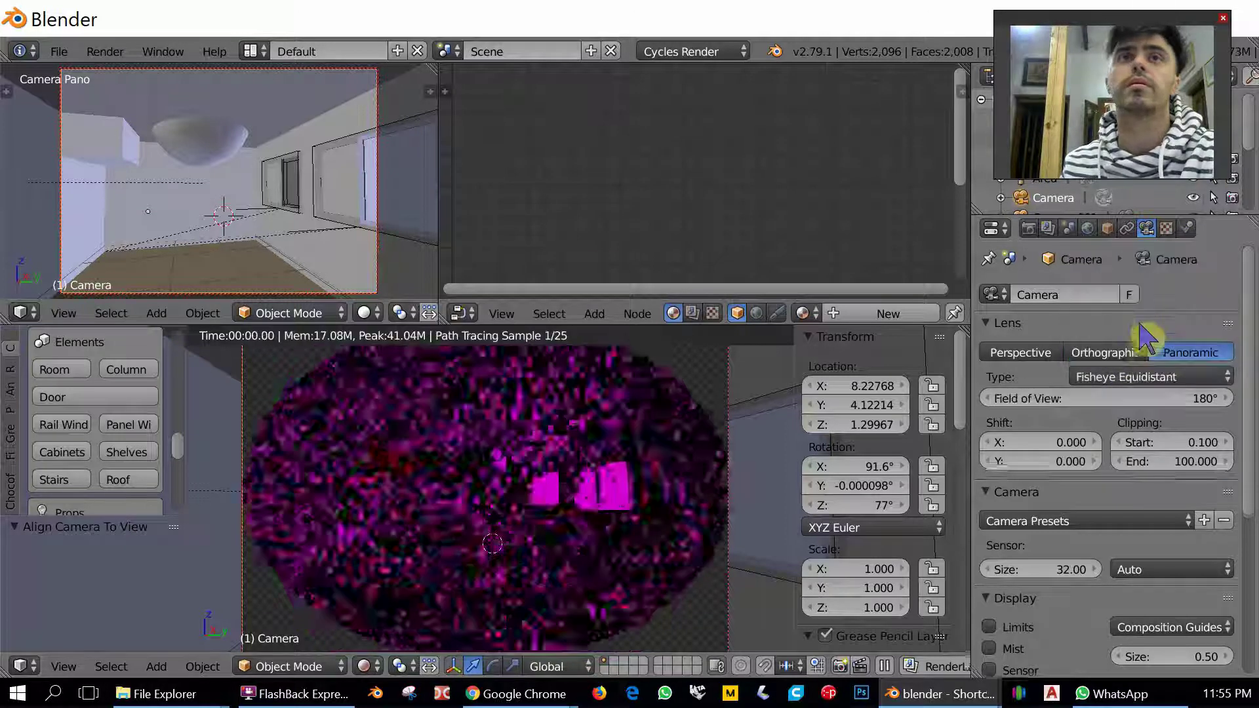
{"action": "left_click", "coordinate": [1109, 387]}
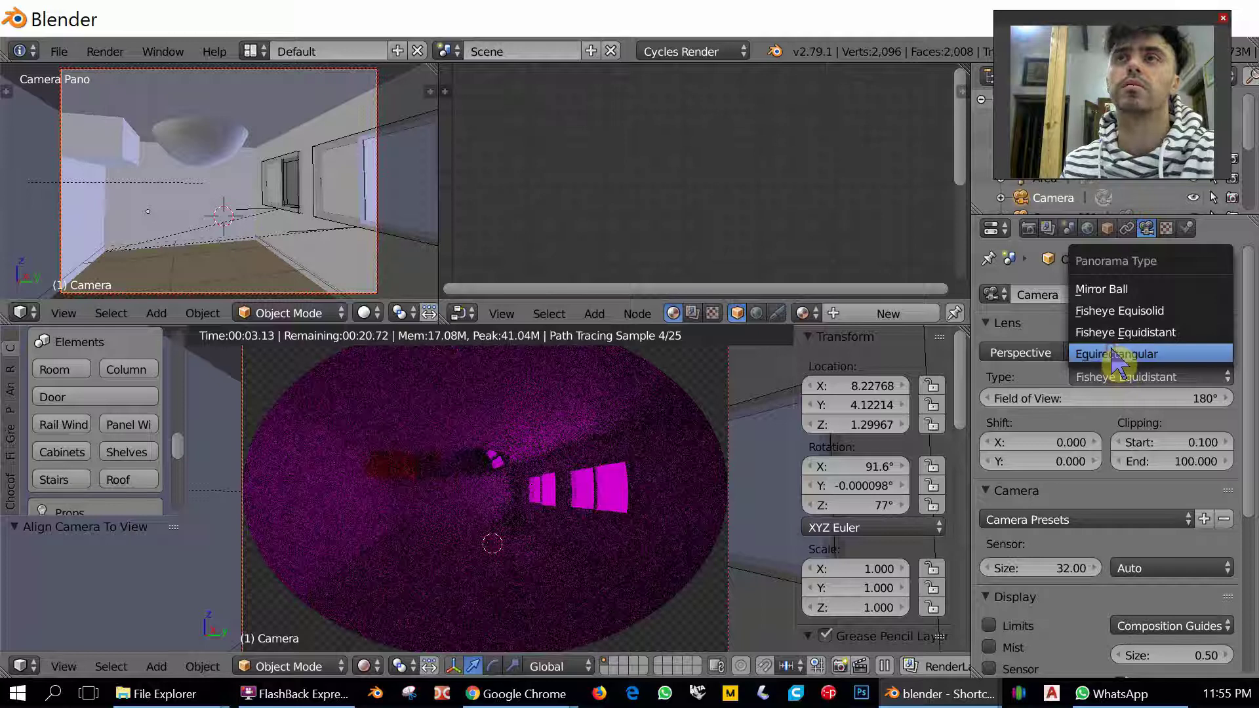
{"action": "left_click", "coordinate": [1113, 354]}
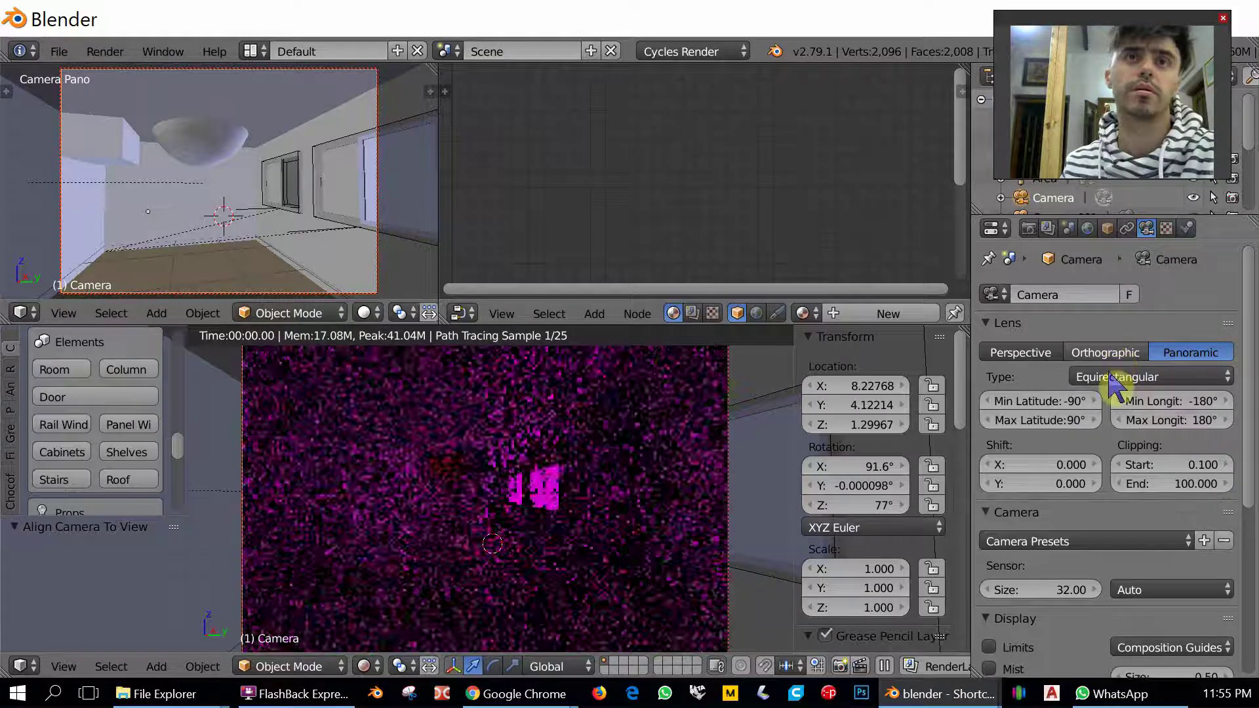
{"action": "left_click", "coordinate": [1120, 379]}
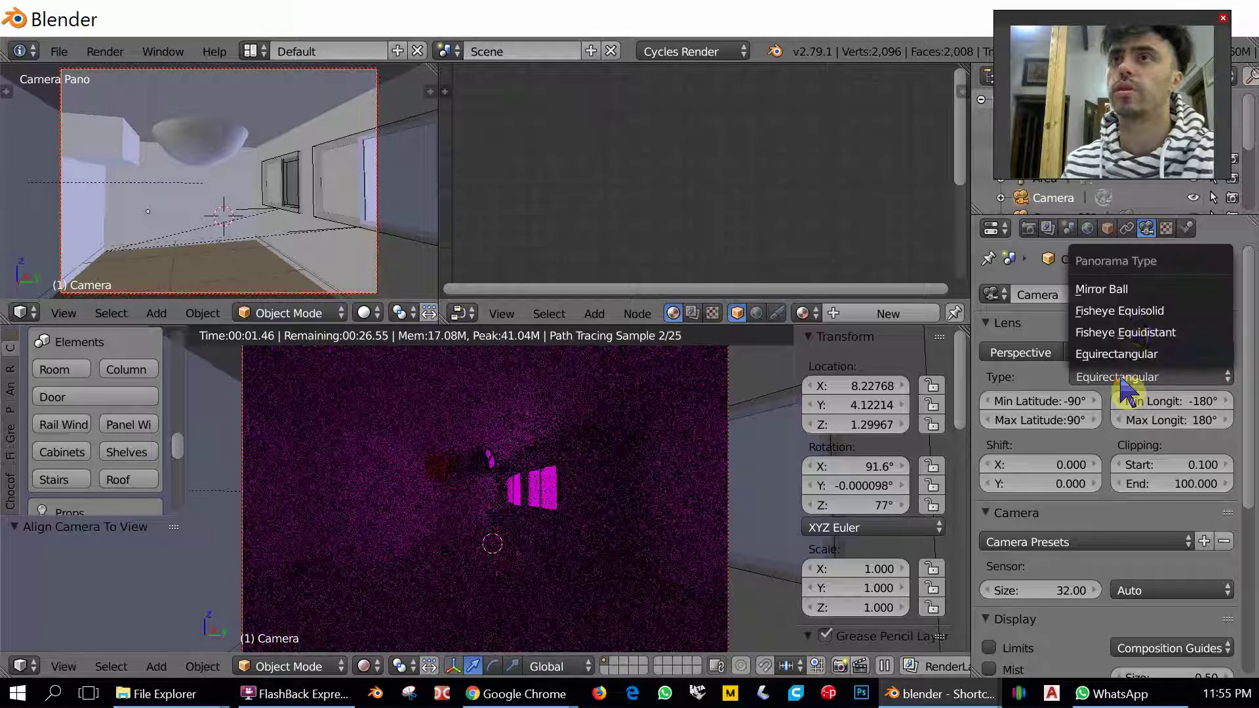
{"action": "left_click", "coordinate": [1124, 313]}
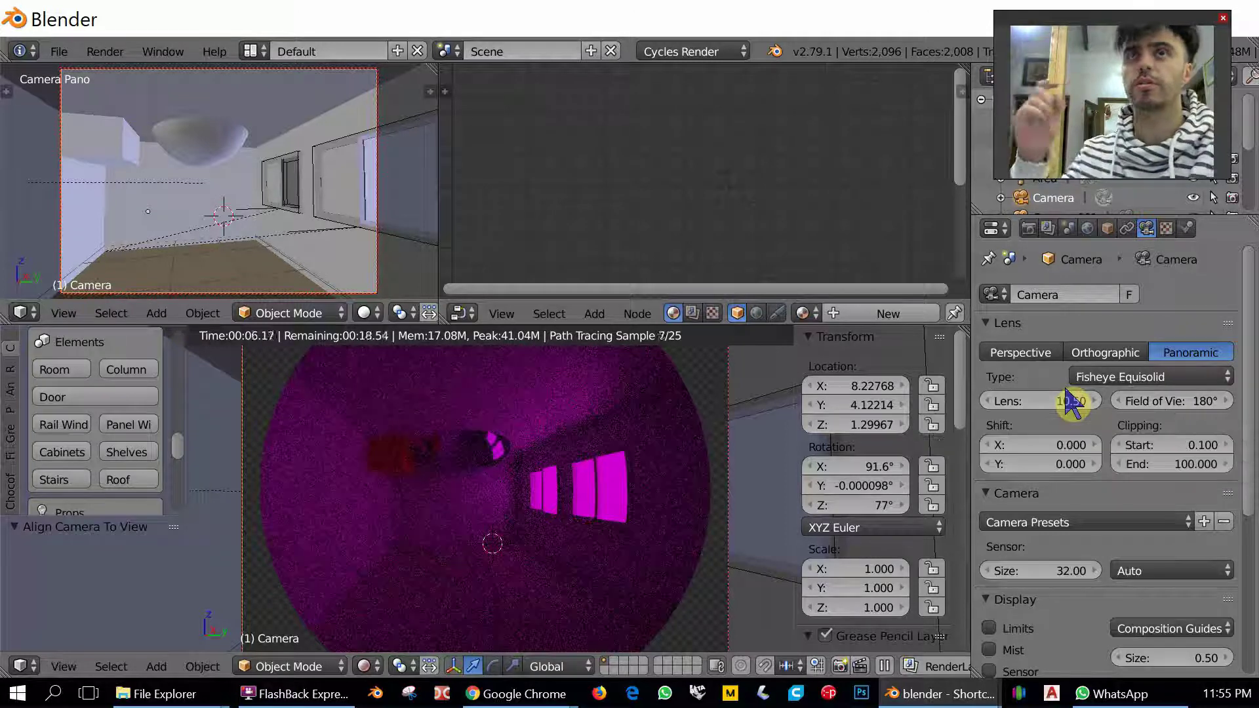
{"action": "left_click", "coordinate": [1035, 358]}
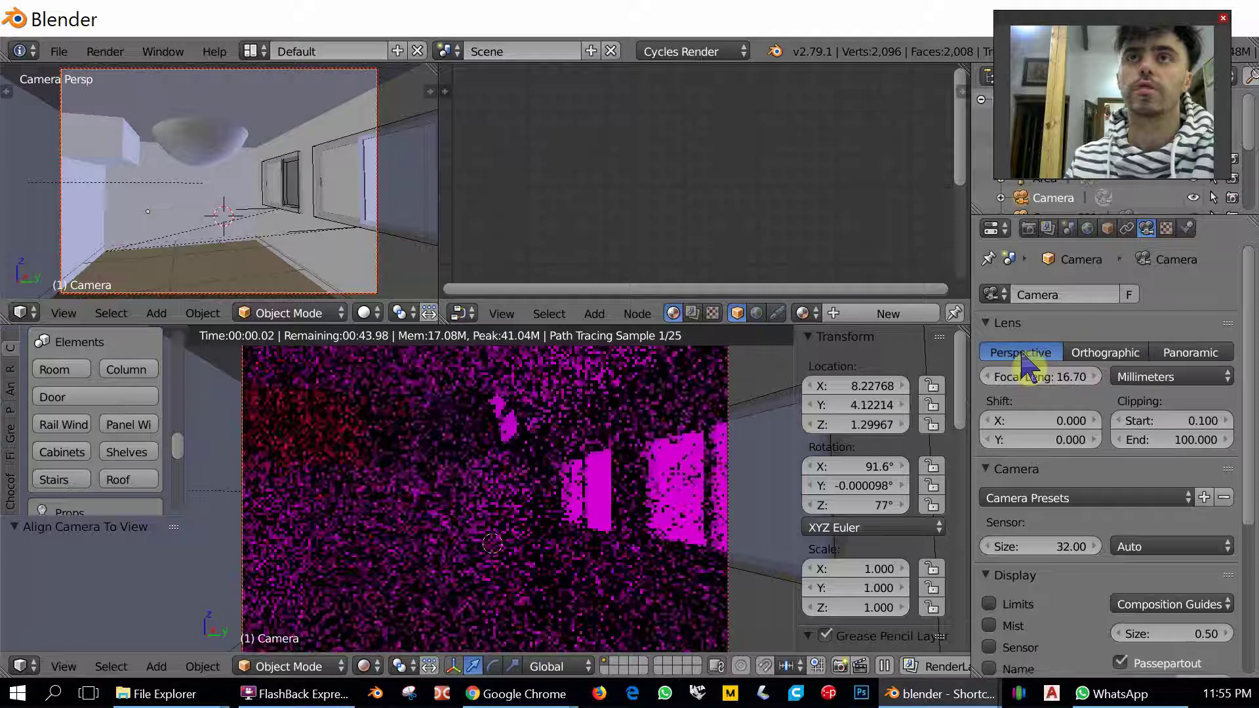
Return the viewport to solid shading and set the camera focal length to 10 mm.
{"action": "right_click", "coordinate": [498, 449]}
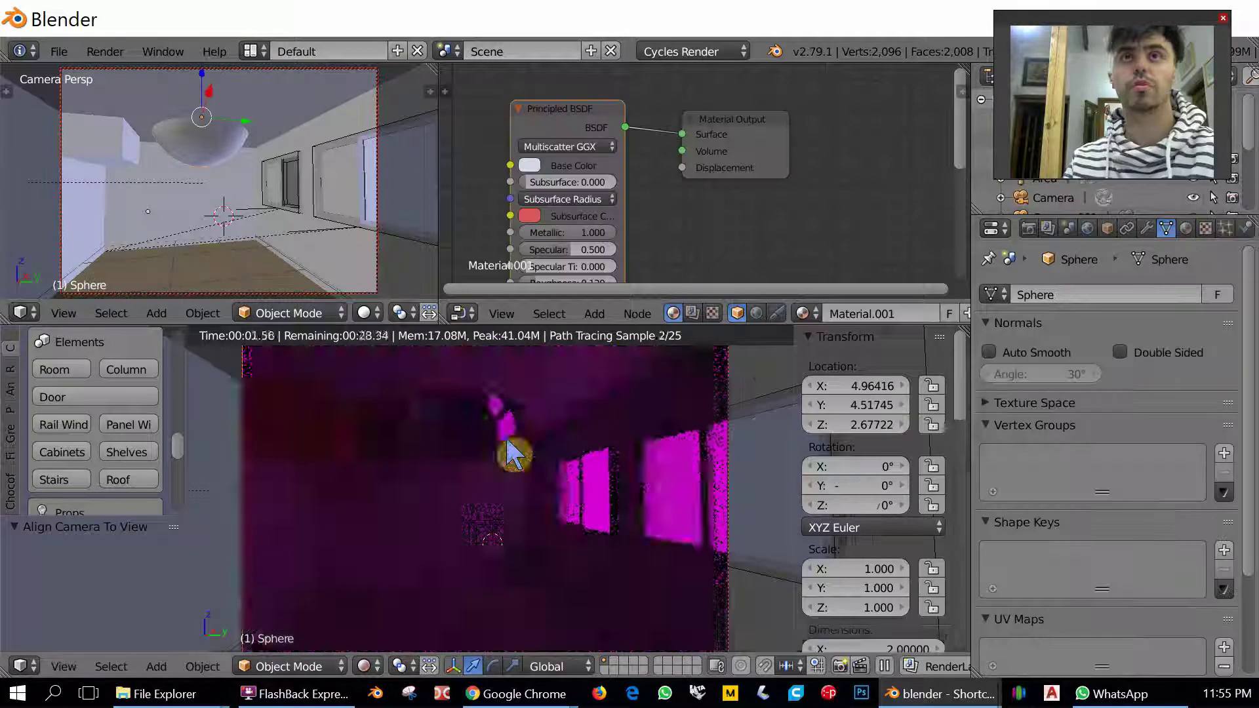
{"action": "key", "text": "z"}
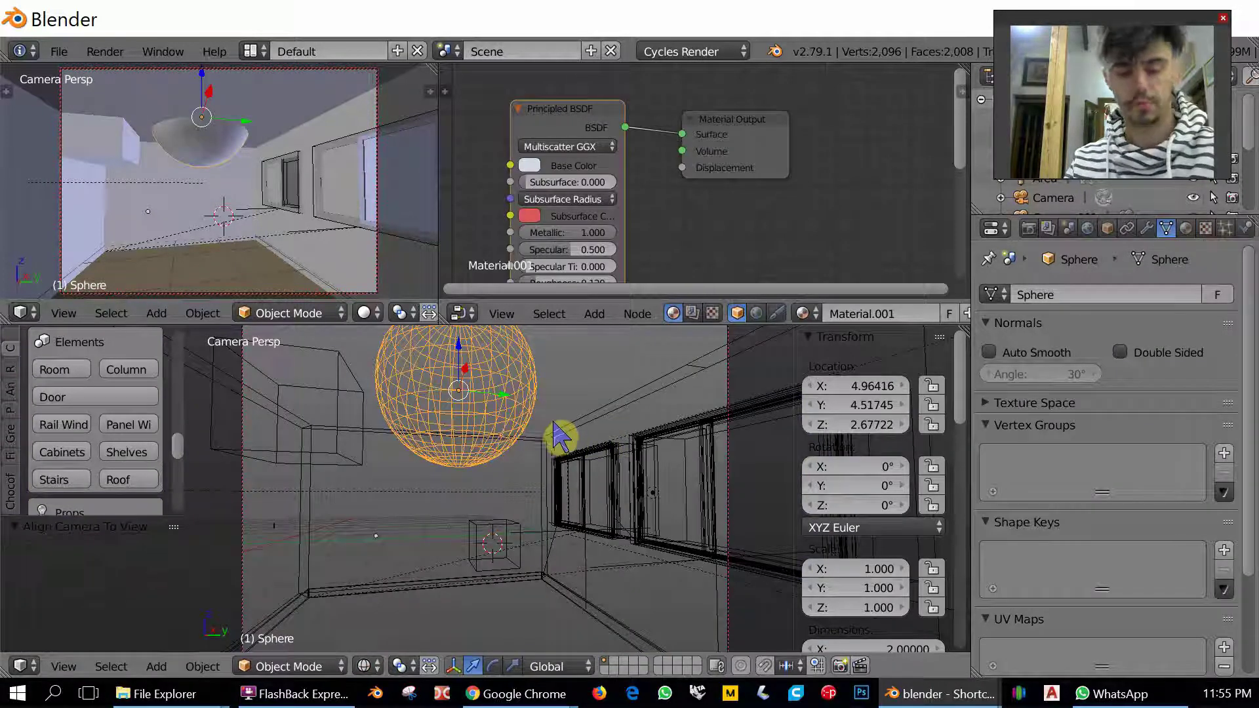
{"action": "key", "text": "z"}
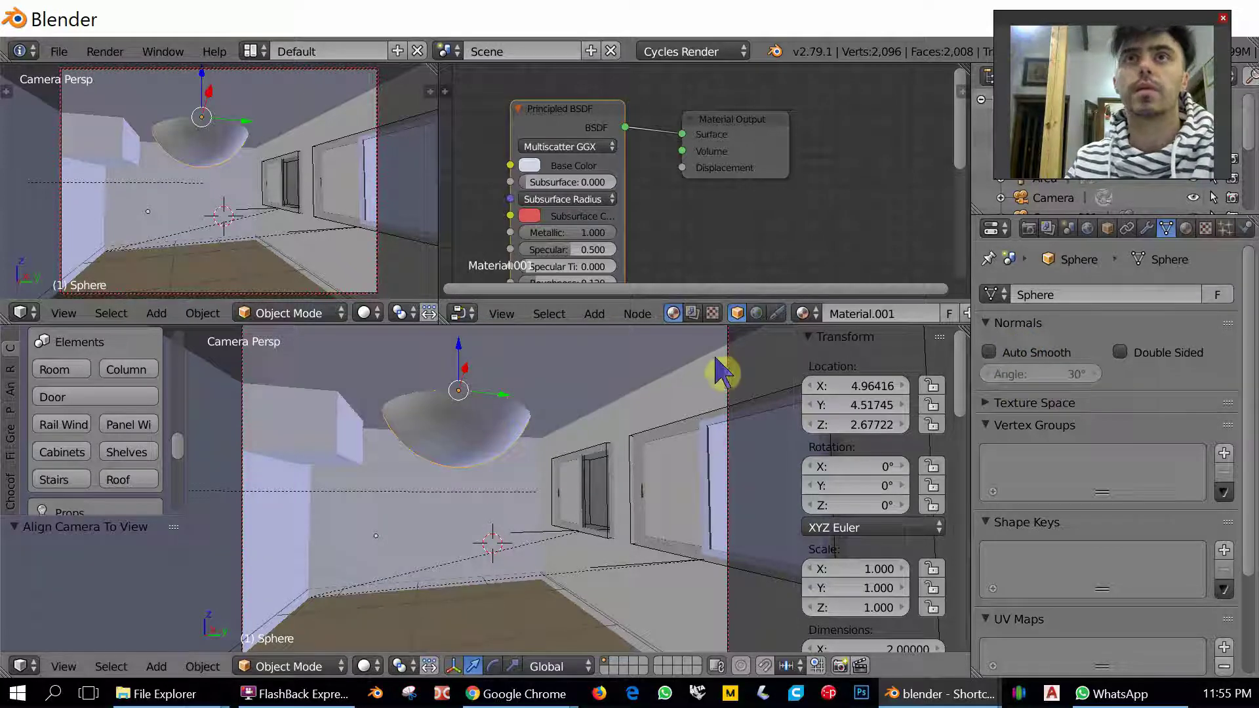
{"action": "right_click", "coordinate": [733, 371]}
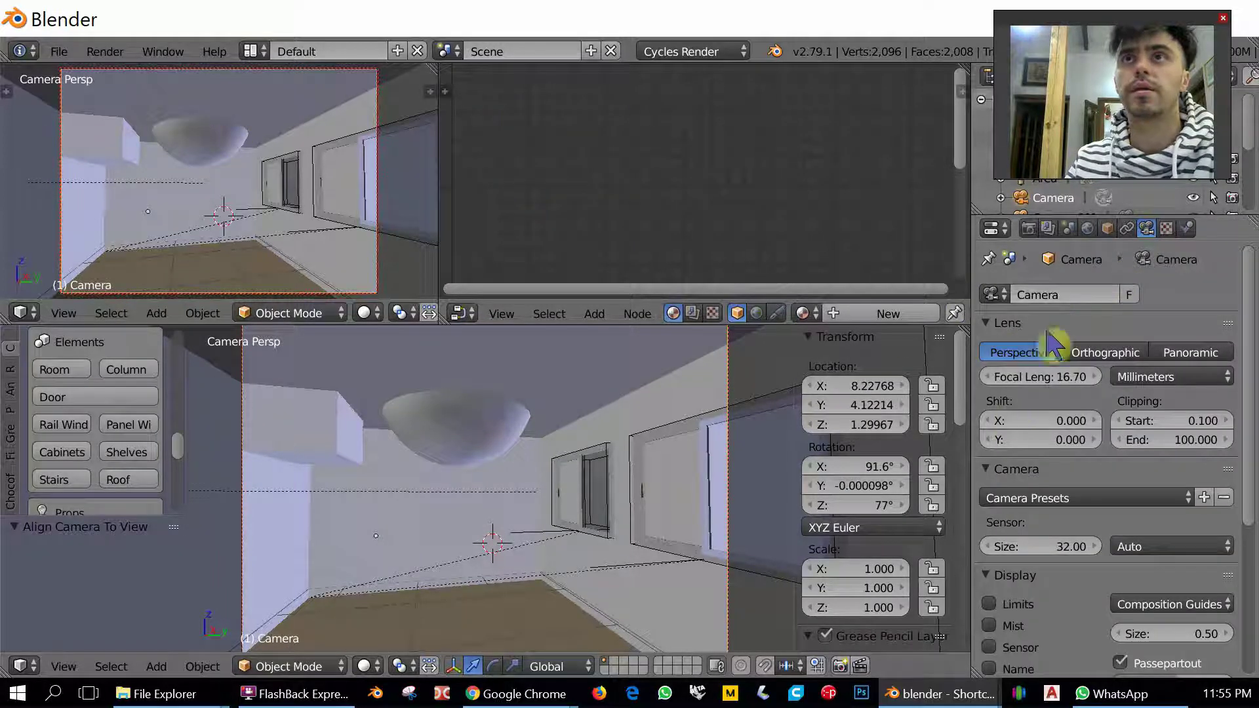
{"action": "left_click", "coordinate": [1031, 377]}
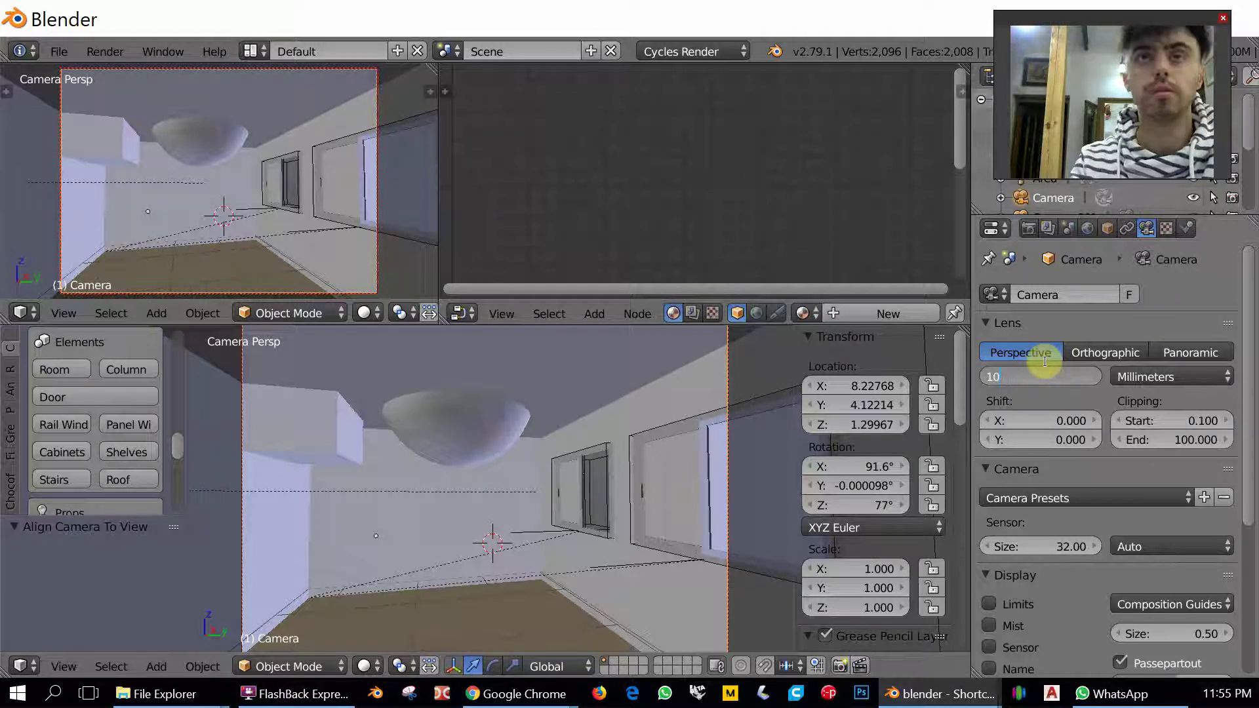
{"action": "type", "text": "10"}
{"action": "key", "text": "Return"}
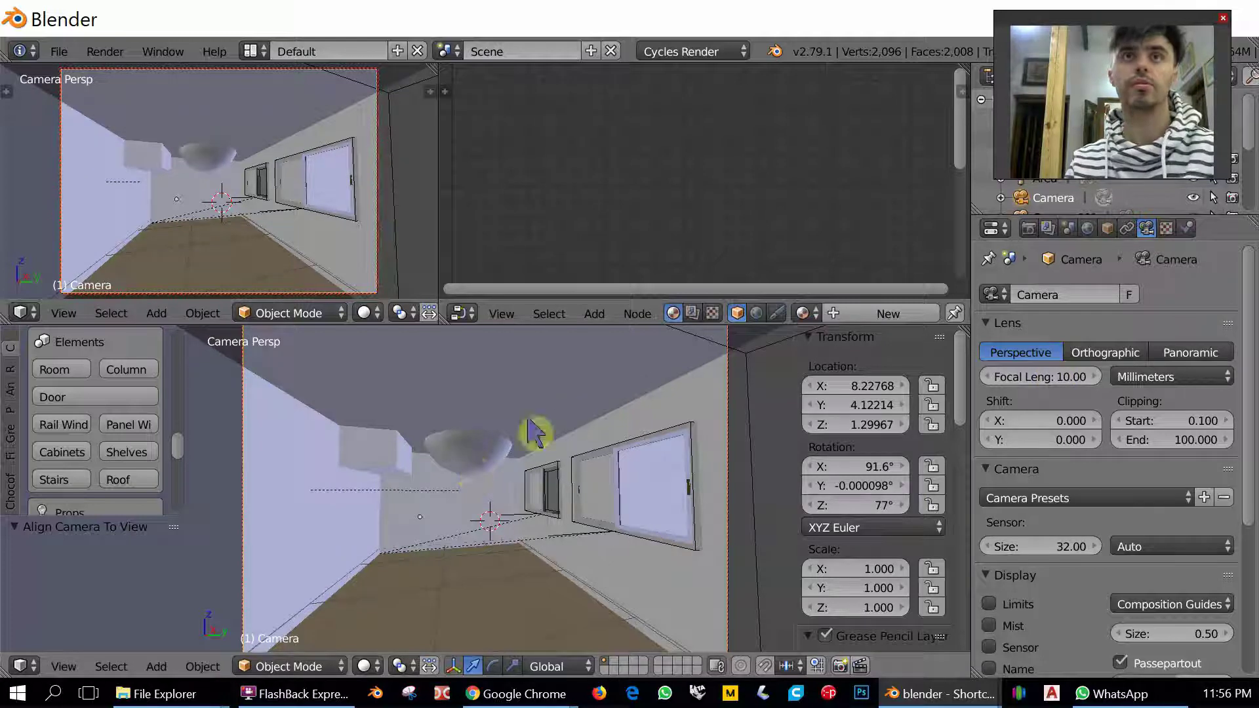
Adjust the camera lens angle interactively to settle at a 17.70 mm focal length.
{"action": "key", "text": "w"}
{"action": "left_click", "coordinate": [564, 407]}
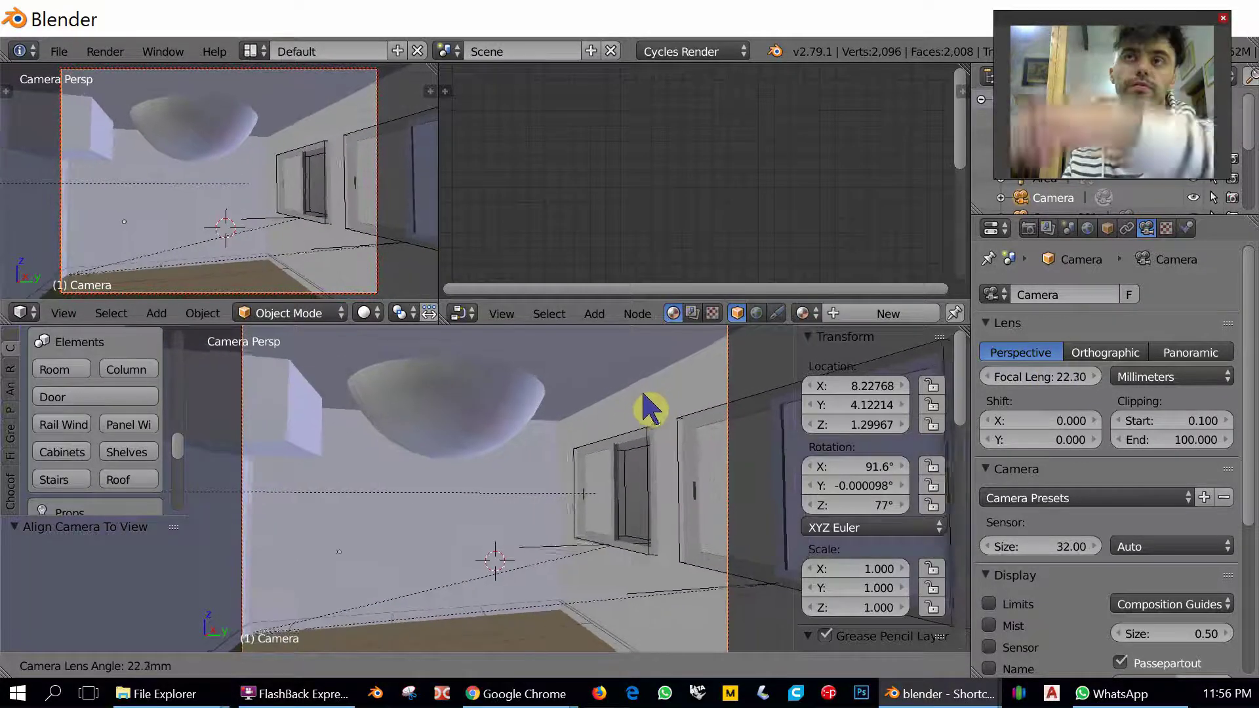
{"action": "mouse_move", "coordinate": [628, 412]}
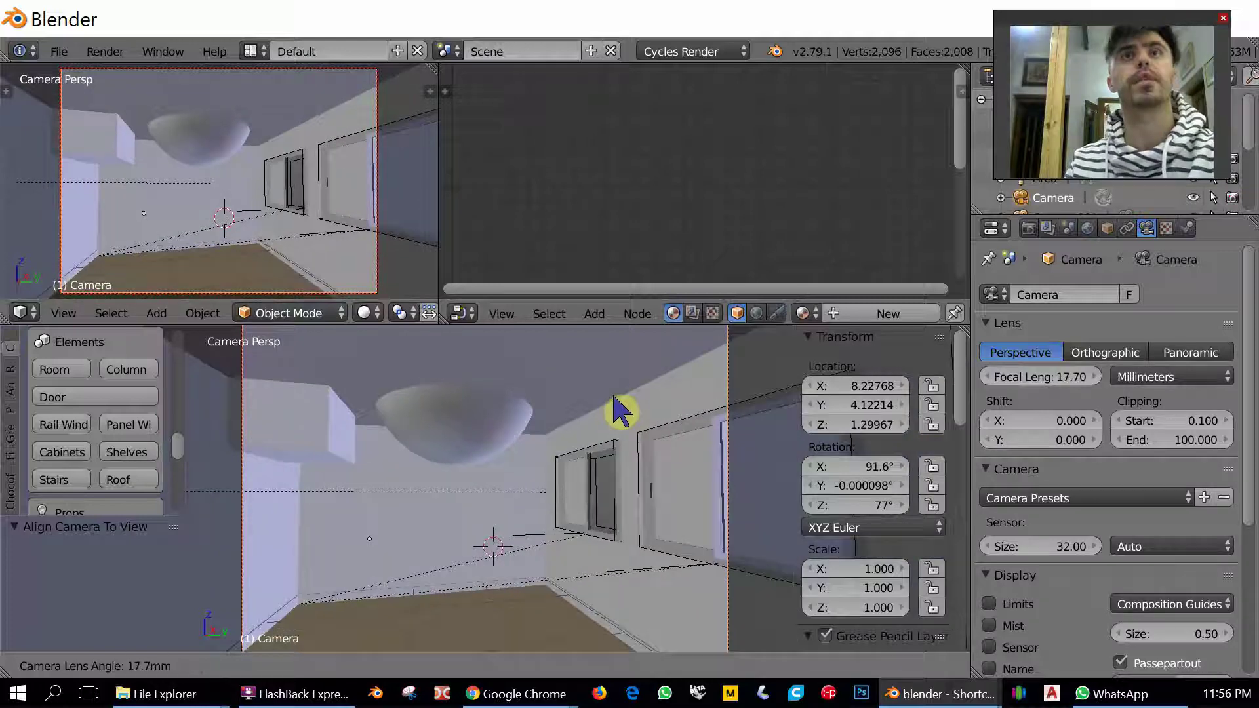
{"action": "left_click", "coordinate": [622, 412]}
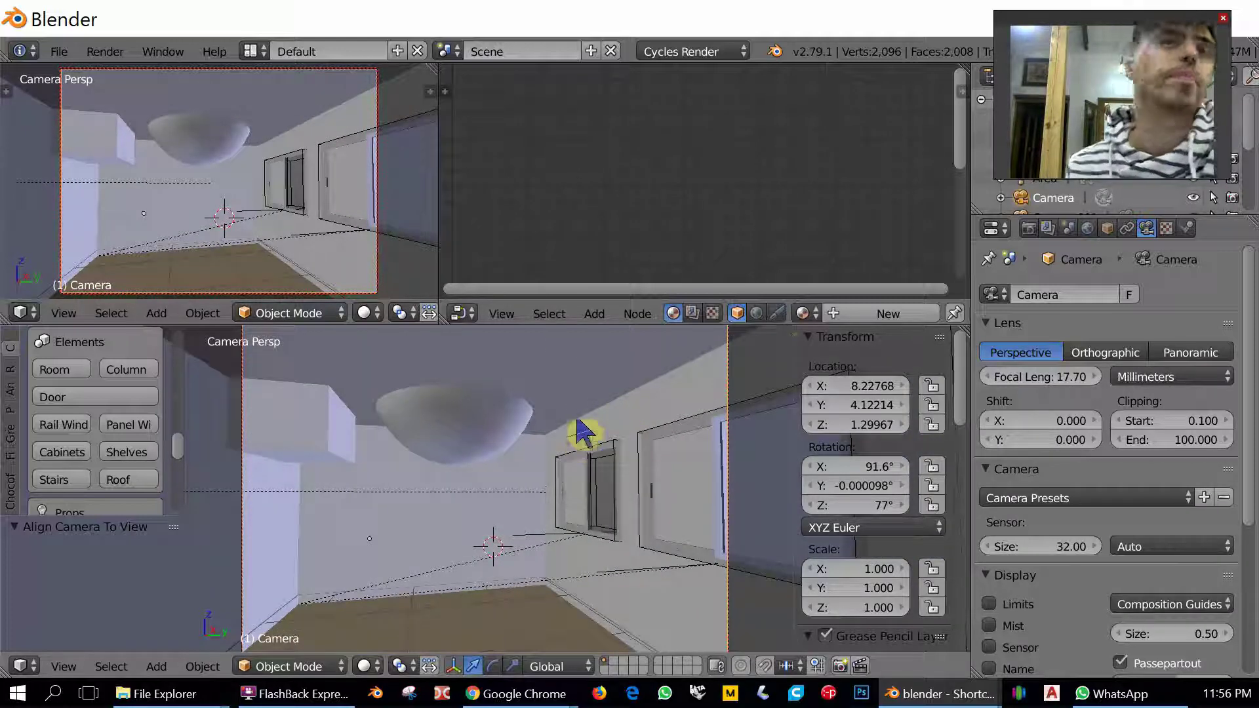
Load goegap_2k.hdr from the recent hdr folder into the World's HDR MAP texture.
{"action": "left_click", "coordinate": [756, 314]}
{"action": "middle_click_drag", "start_coordinate": [562, 162], "coordinate": [696, 165]}
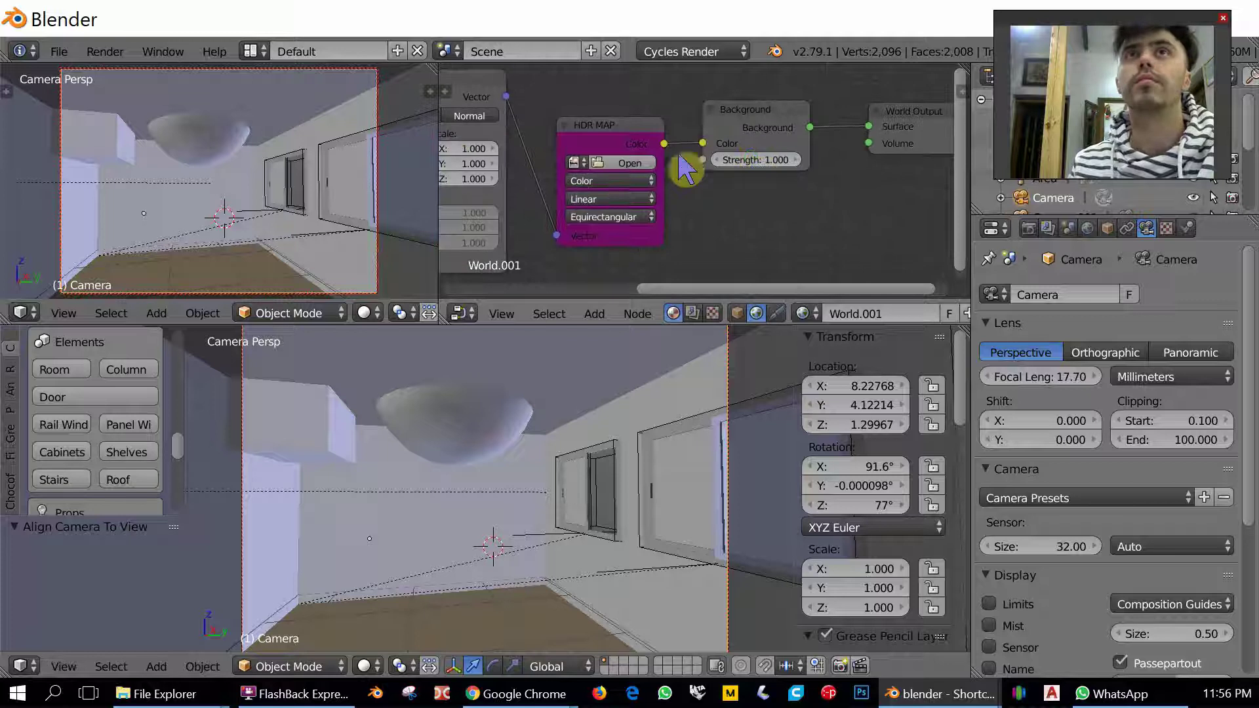
{"action": "left_click", "coordinate": [624, 167]}
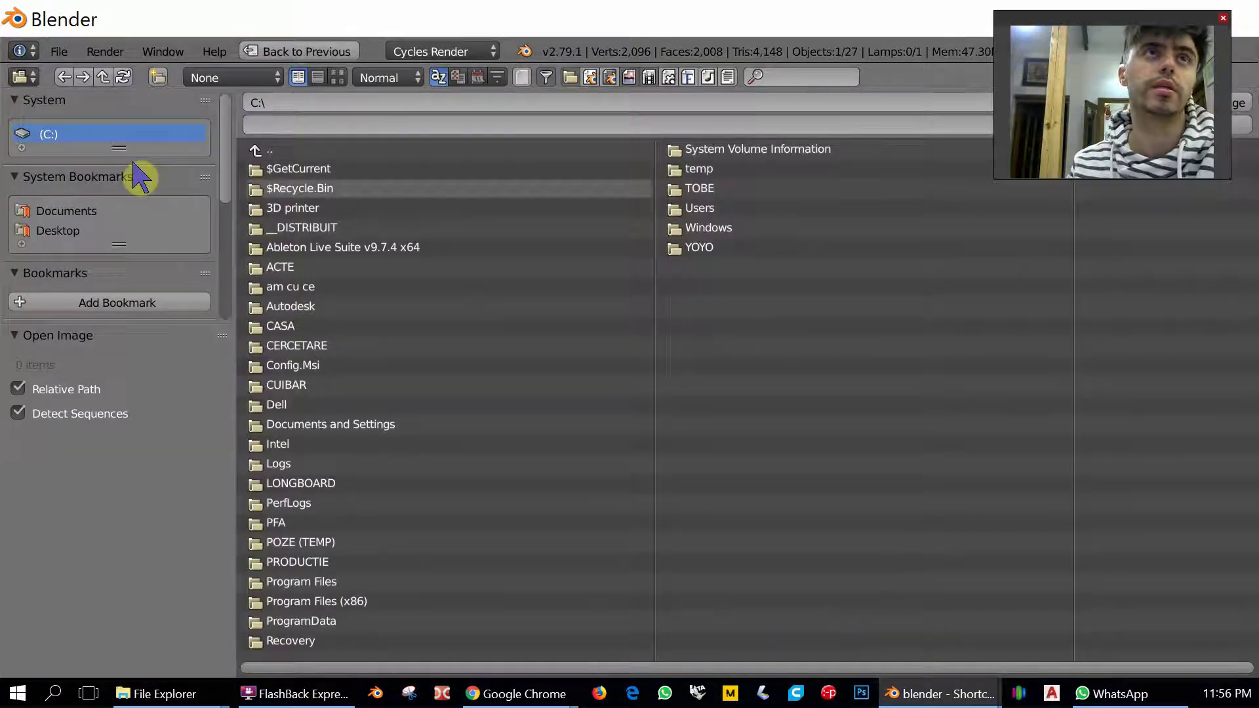
{"action": "left_click", "coordinate": [16, 275]}
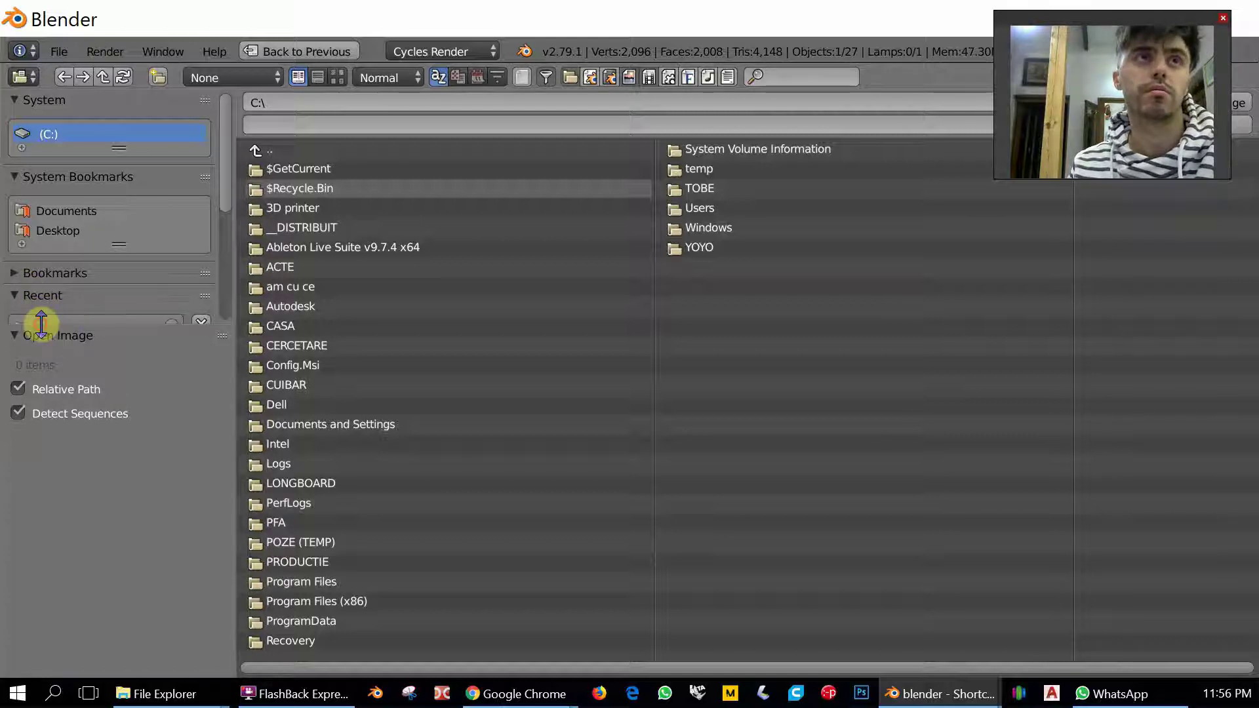
{"action": "left_click_drag", "start_coordinate": [41, 324], "coordinate": [41, 400]}
{"action": "left_click", "coordinate": [45, 349]}
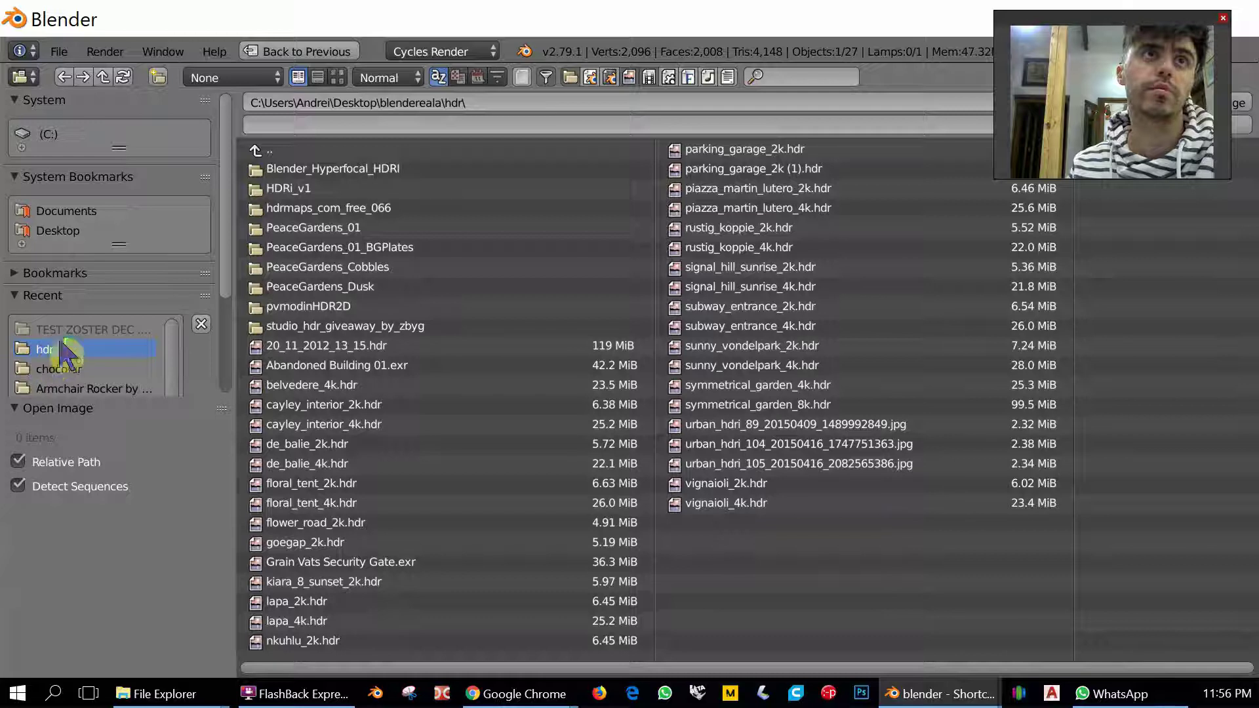
{"action": "left_click", "coordinate": [337, 79]}
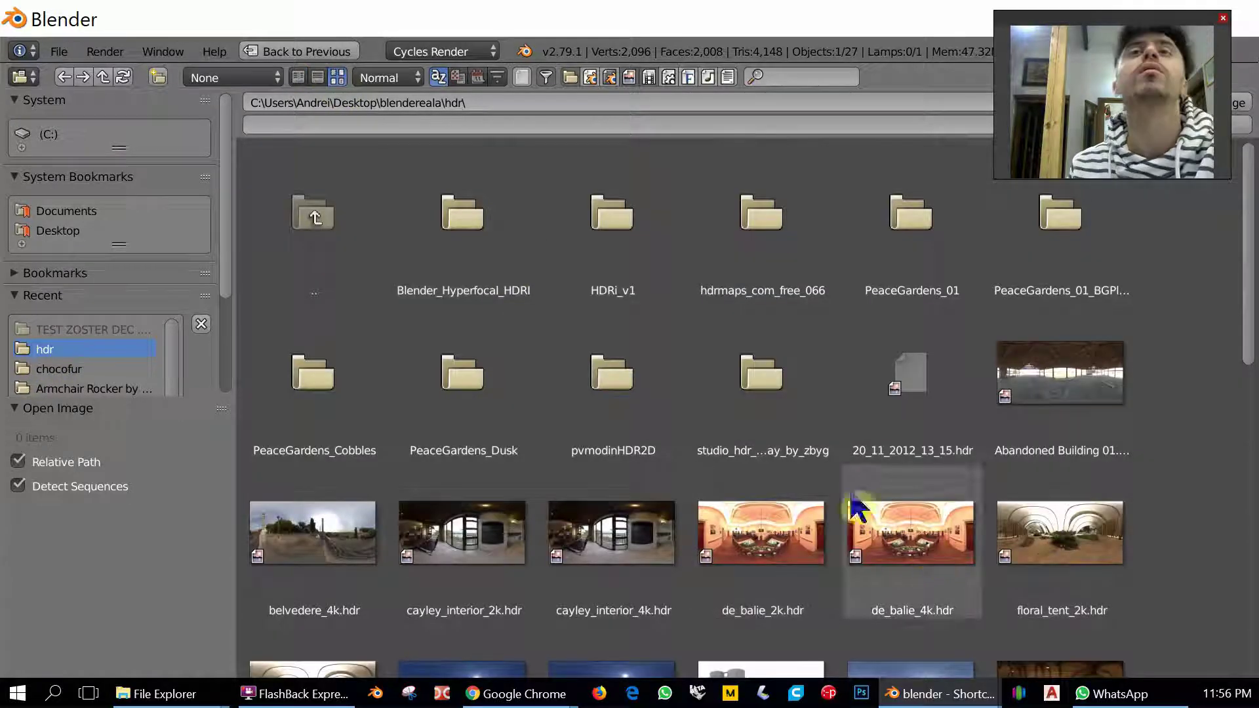
{"action": "scroll", "coordinate": [808, 571], "scroll_direction": "down", "scroll_amount": 4}
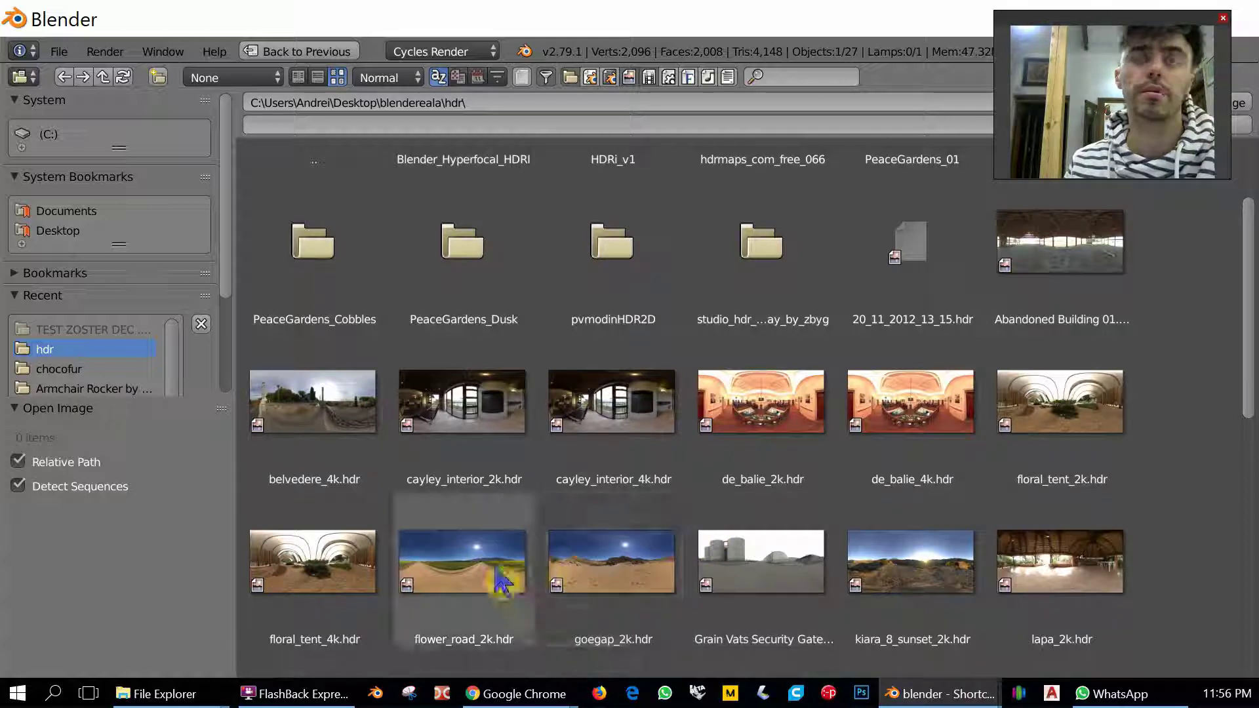
{"action": "double_click", "coordinate": [564, 571]}
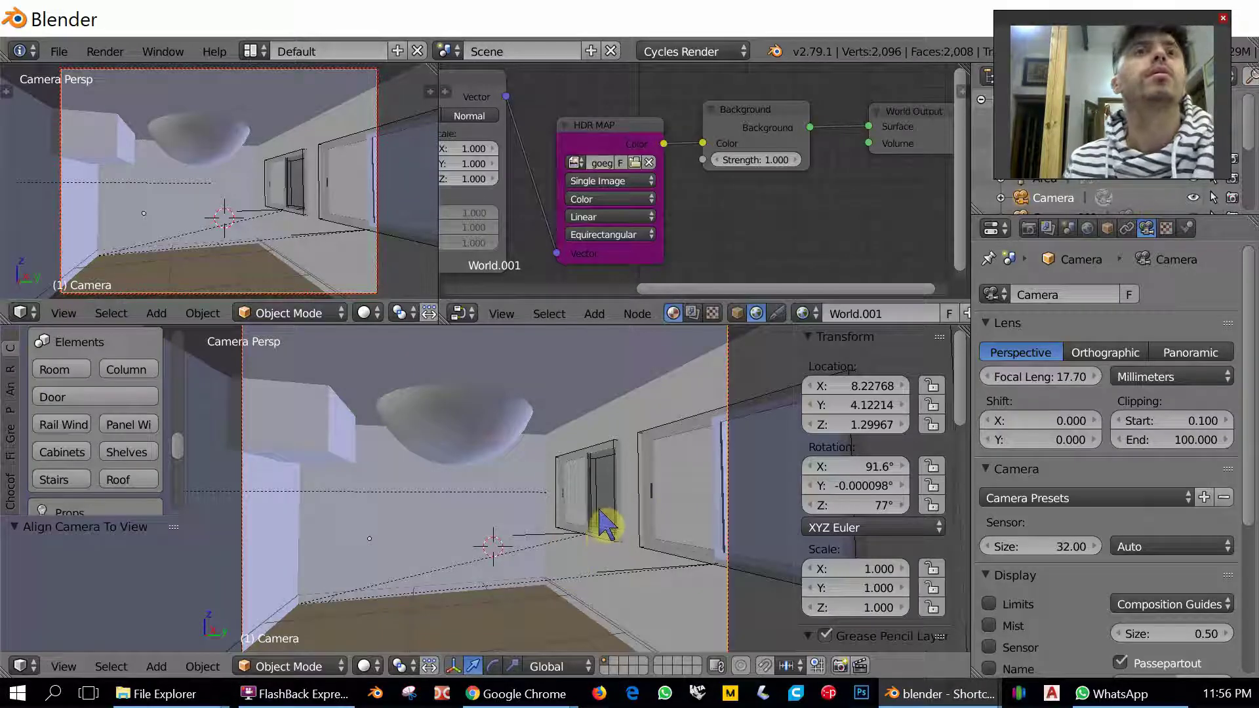
Switch the lower view to Cycles rendered shading and orbit around the house.
{"action": "right_click", "coordinate": [602, 399]}
{"action": "key", "text": "shift+z"}
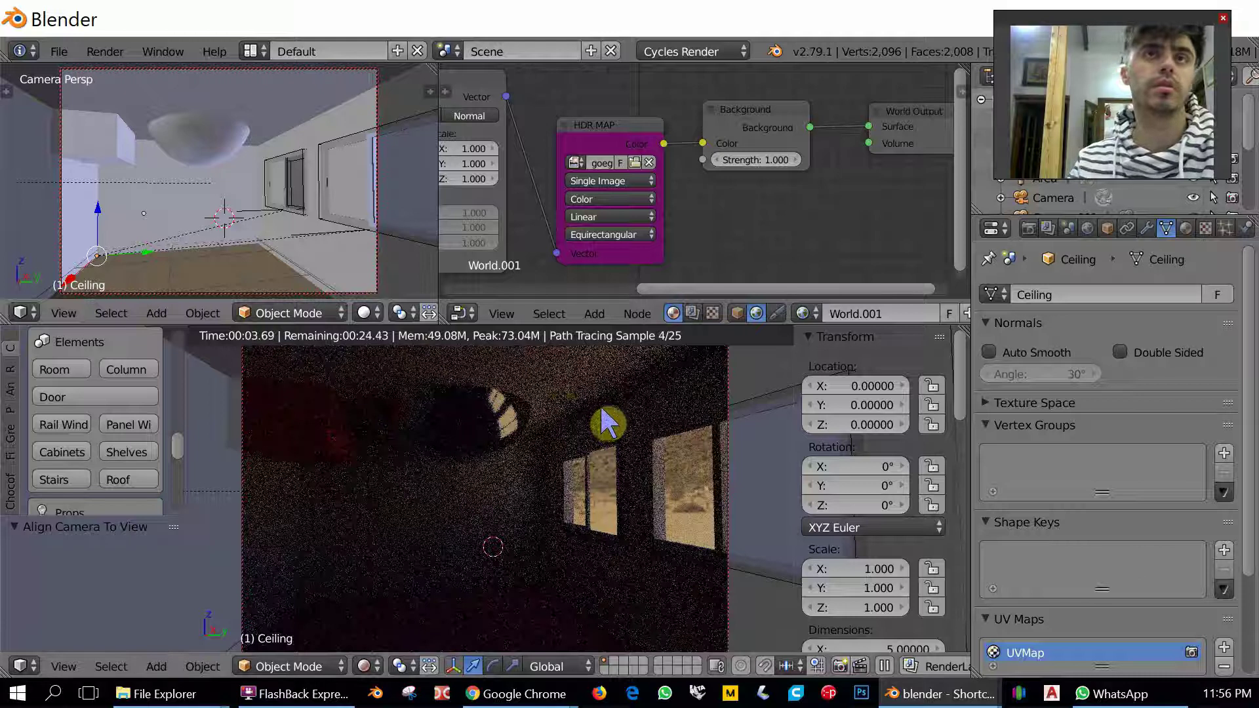
{"action": "scroll", "coordinate": [565, 463], "scroll_direction": "up", "scroll_amount": 4}
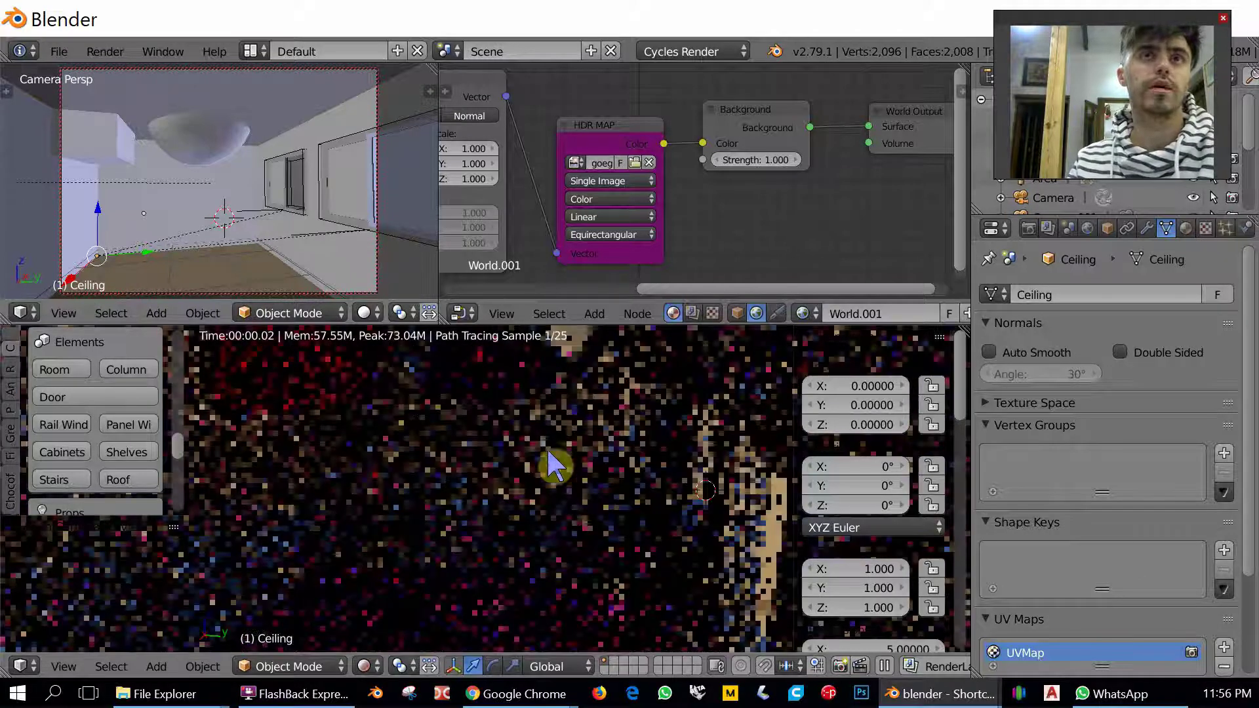
{"action": "scroll", "coordinate": [554, 467], "scroll_direction": "down", "scroll_amount": 6}
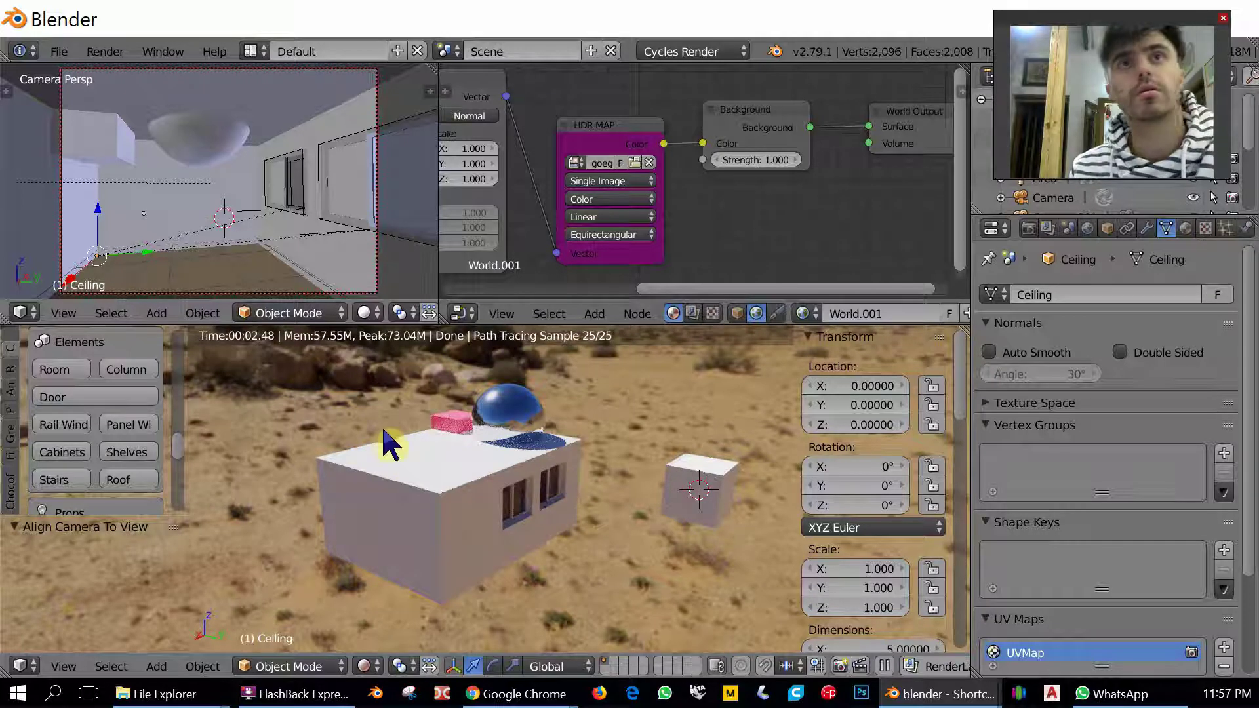
{"action": "middle_click_drag", "start_coordinate": [392, 446], "coordinate": [576, 509]}
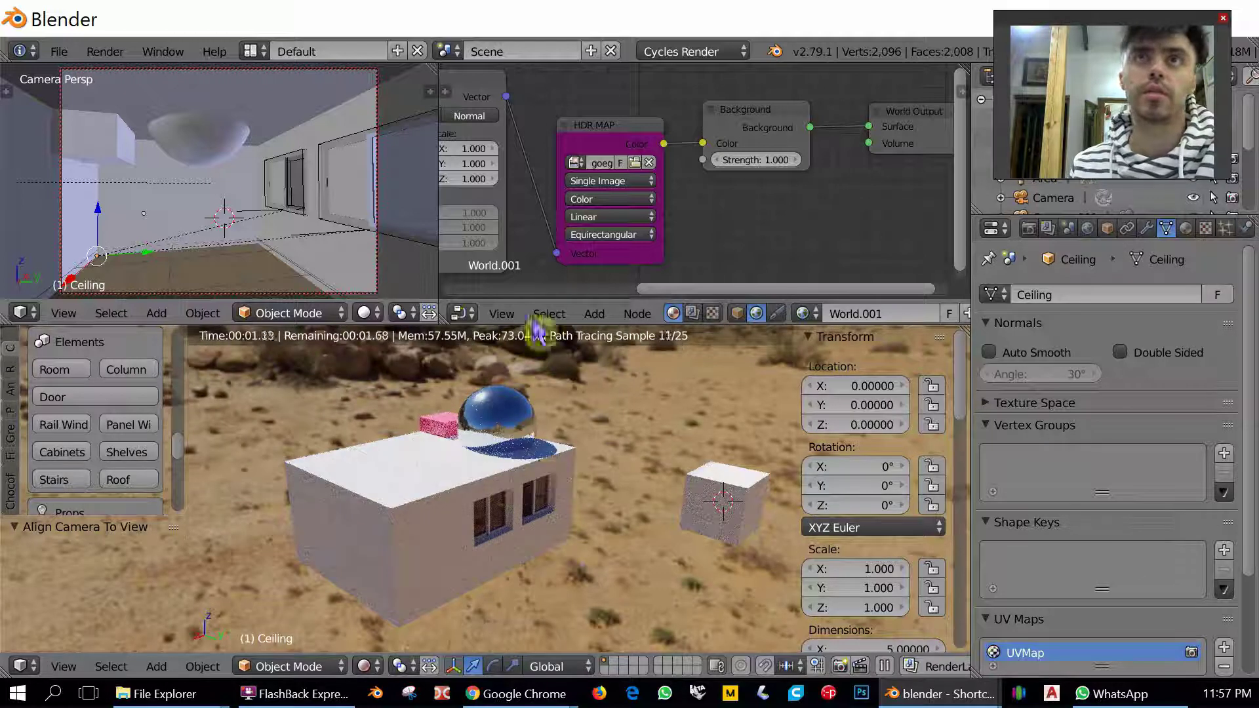
Set the world Mapping node's Z rotation to 200° and render the camera view in Cycles.
{"action": "middle_click_drag", "start_coordinate": [656, 228], "coordinate": [779, 250]}
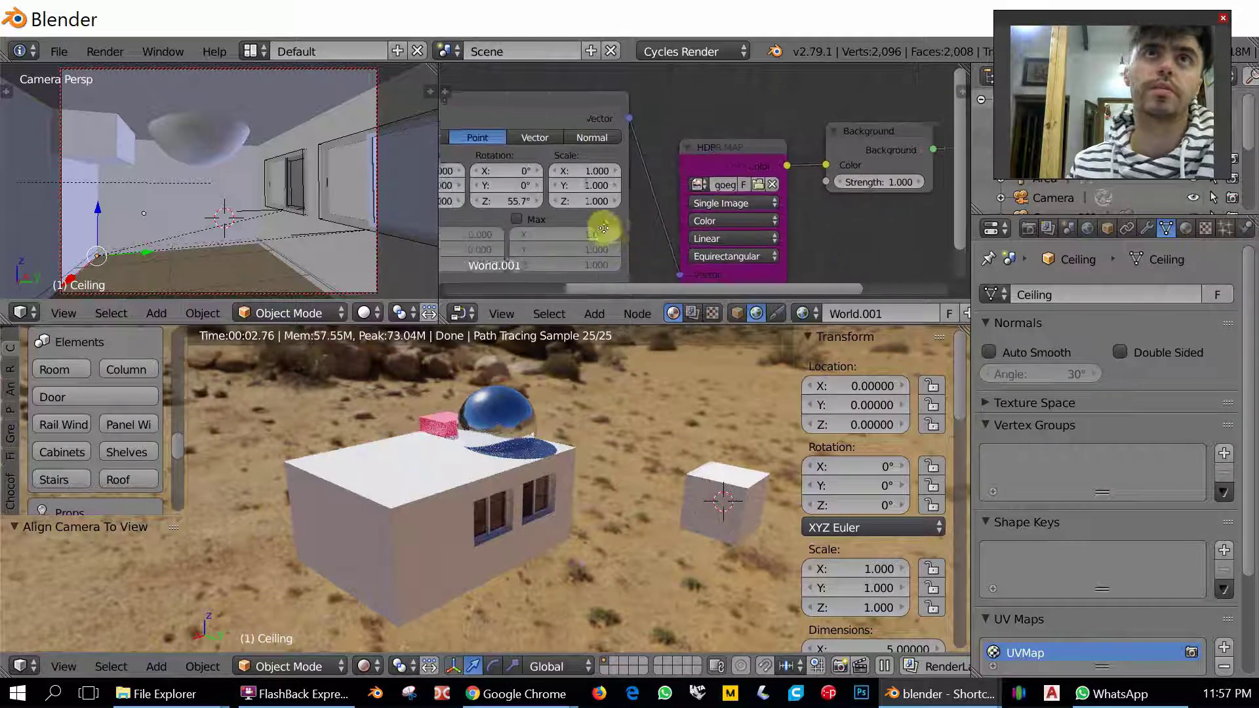
{"action": "middle_click_drag", "start_coordinate": [603, 229], "coordinate": [638, 223]}
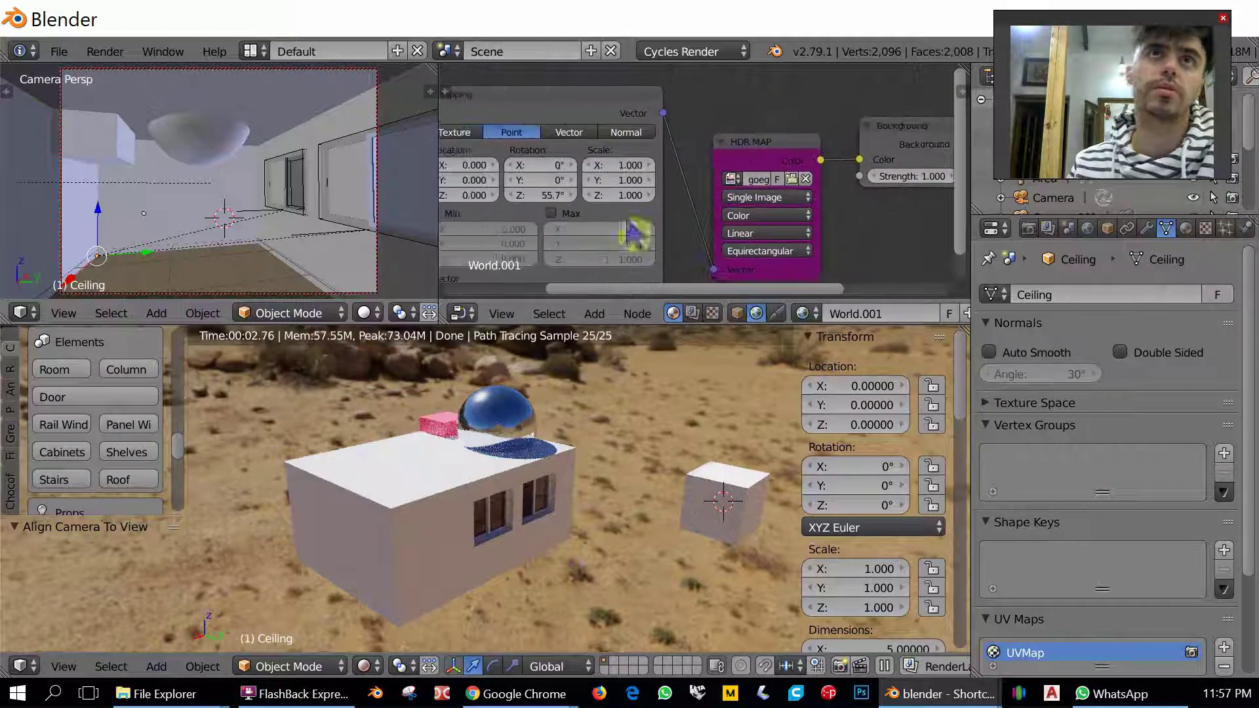
{"action": "left_click", "coordinate": [540, 196]}
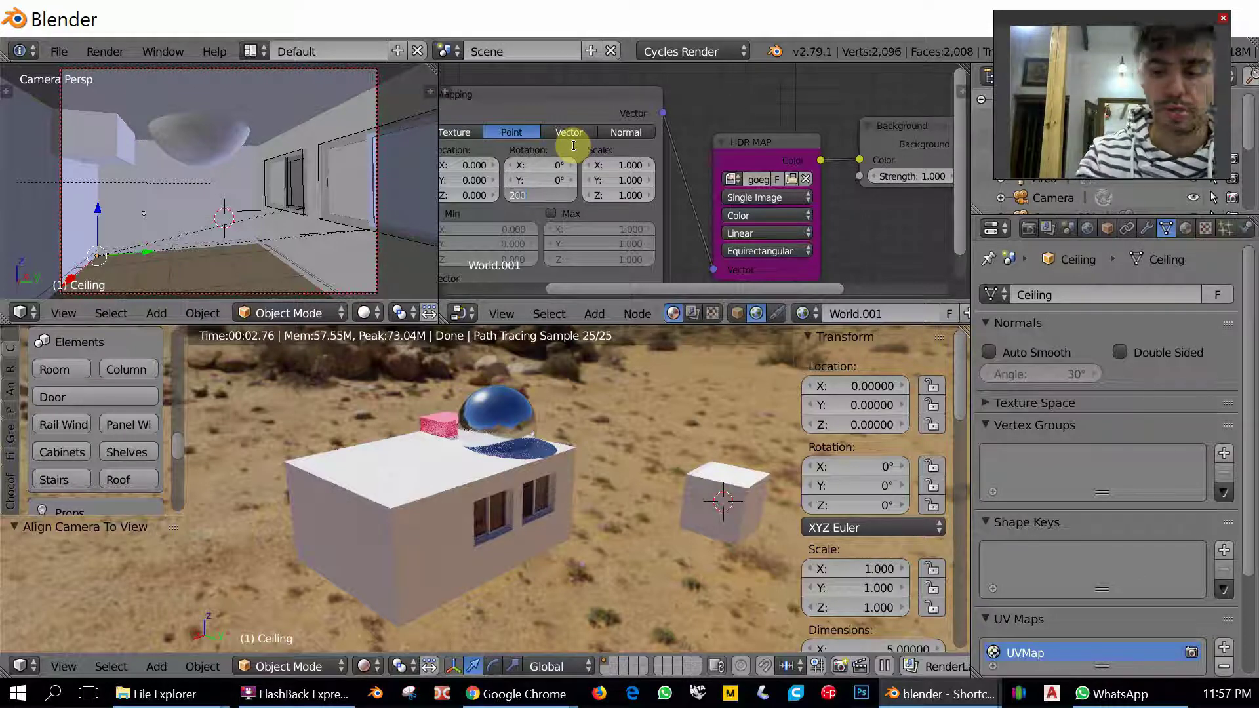
{"action": "key", "text": "Return"}
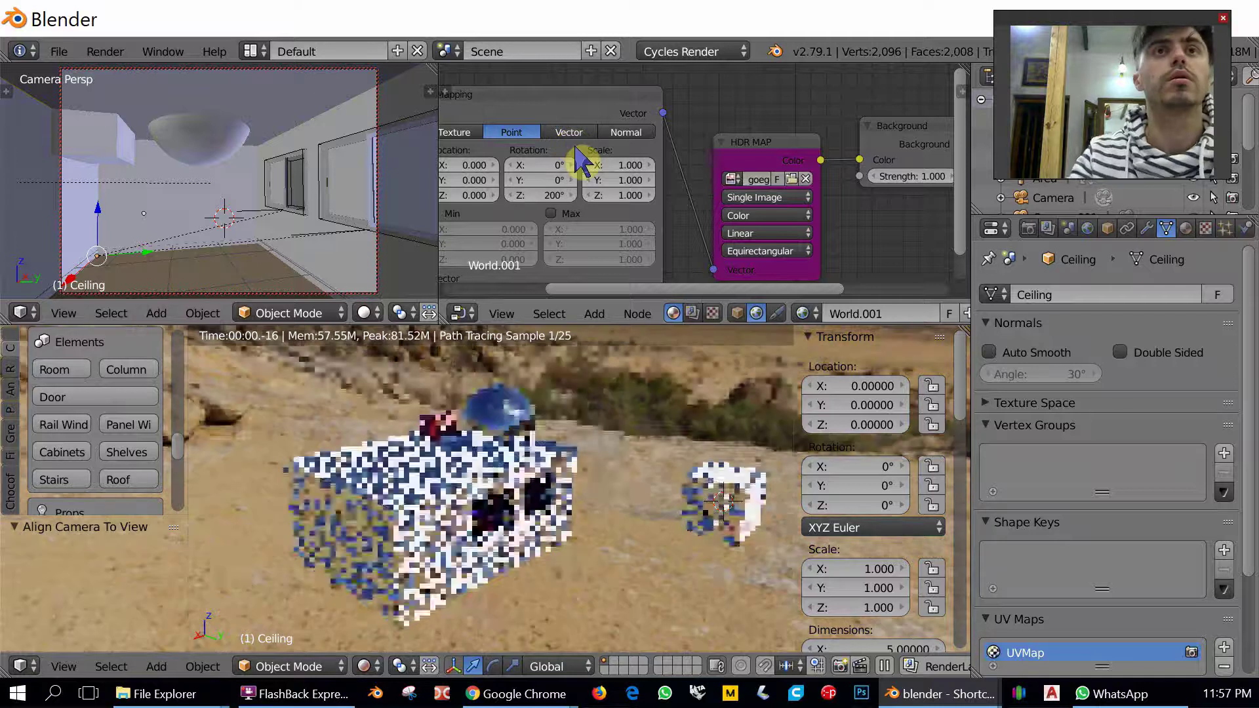
{"action": "right_click", "coordinate": [298, 269]}
{"action": "key", "text": "shift+z"}
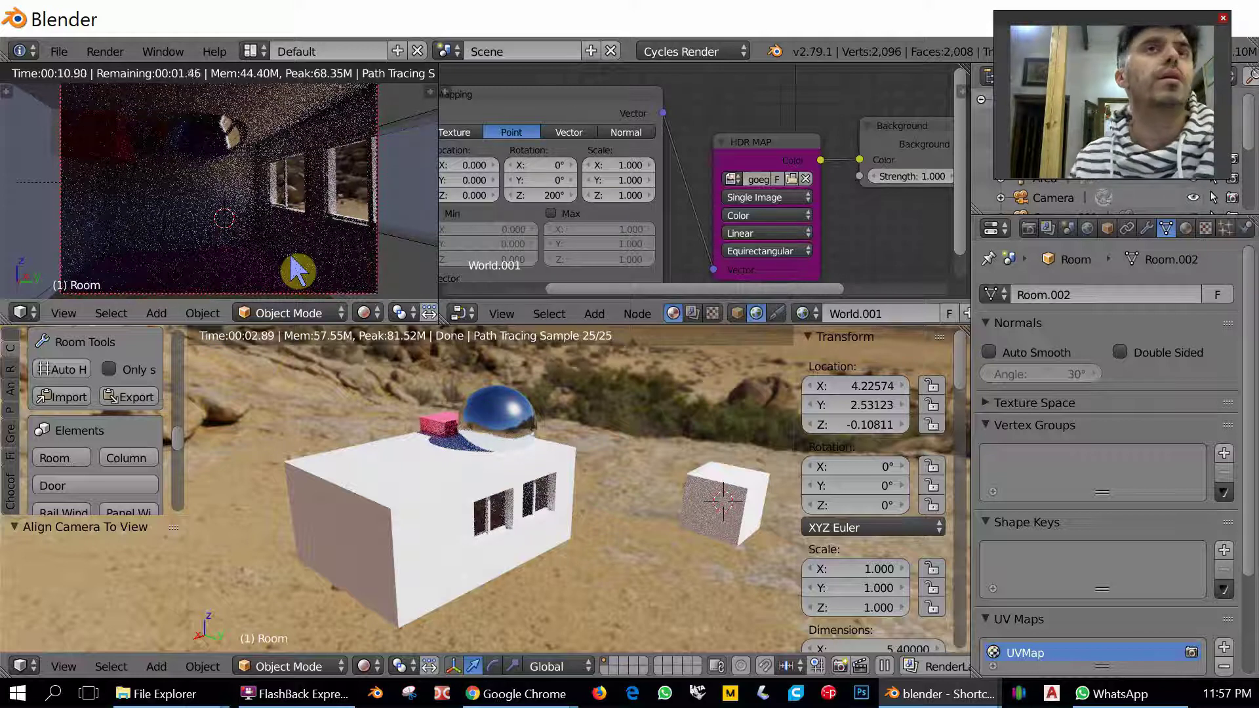
Orbit and zoom around the rendered house, including a low view, to inspect it from several angles.
{"action": "middle_click_drag", "start_coordinate": [577, 534], "coordinate": [538, 532]}
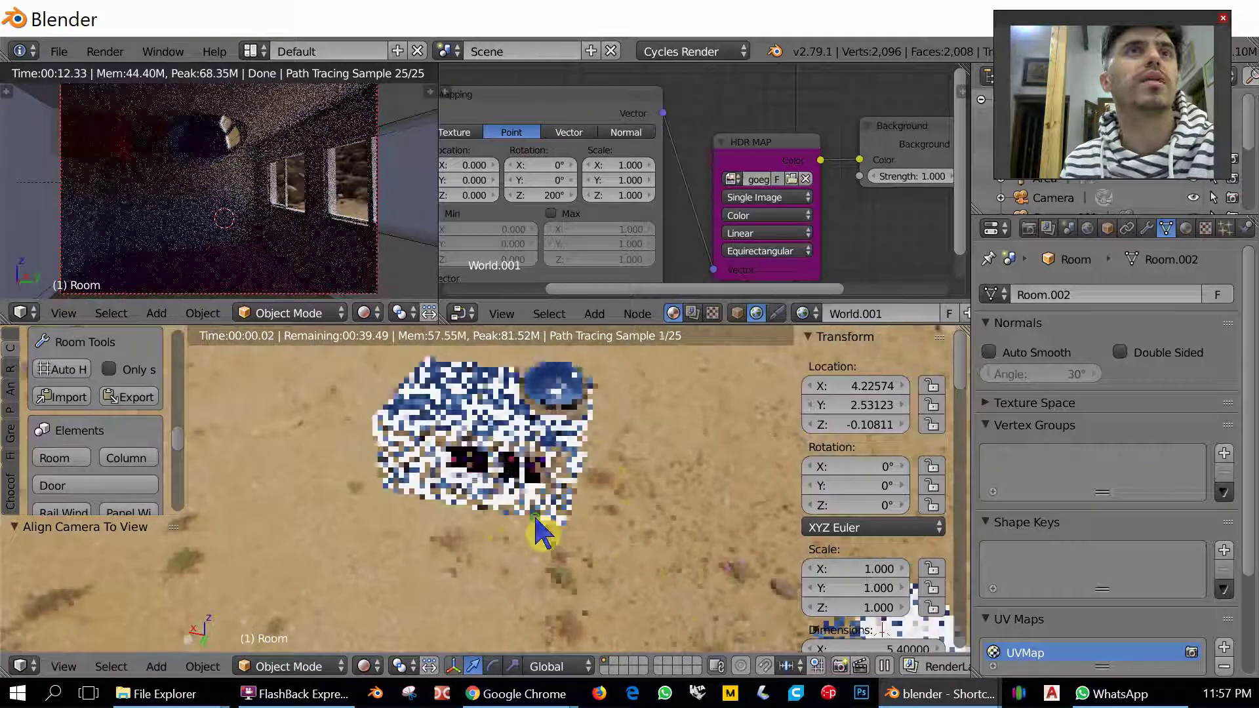
{"action": "scroll", "coordinate": [595, 420], "scroll_direction": "up", "scroll_amount": 2}
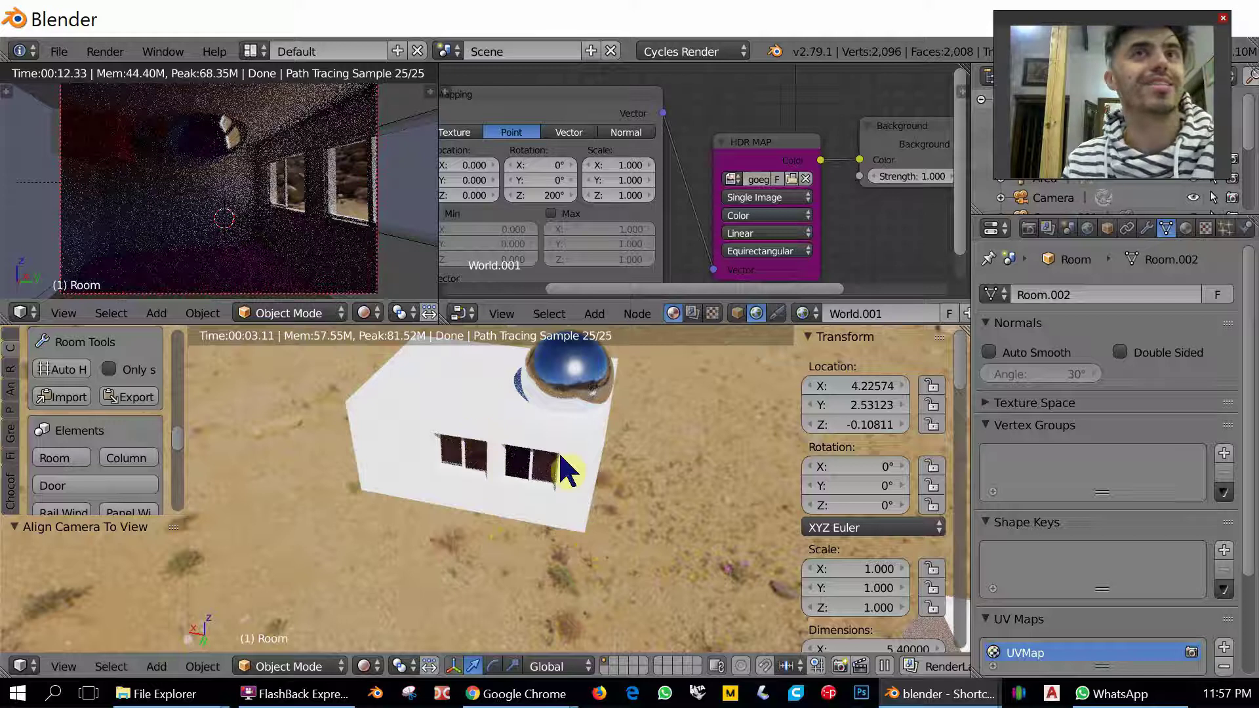
{"action": "middle_click_drag", "start_coordinate": [590, 473], "coordinate": [725, 449]}
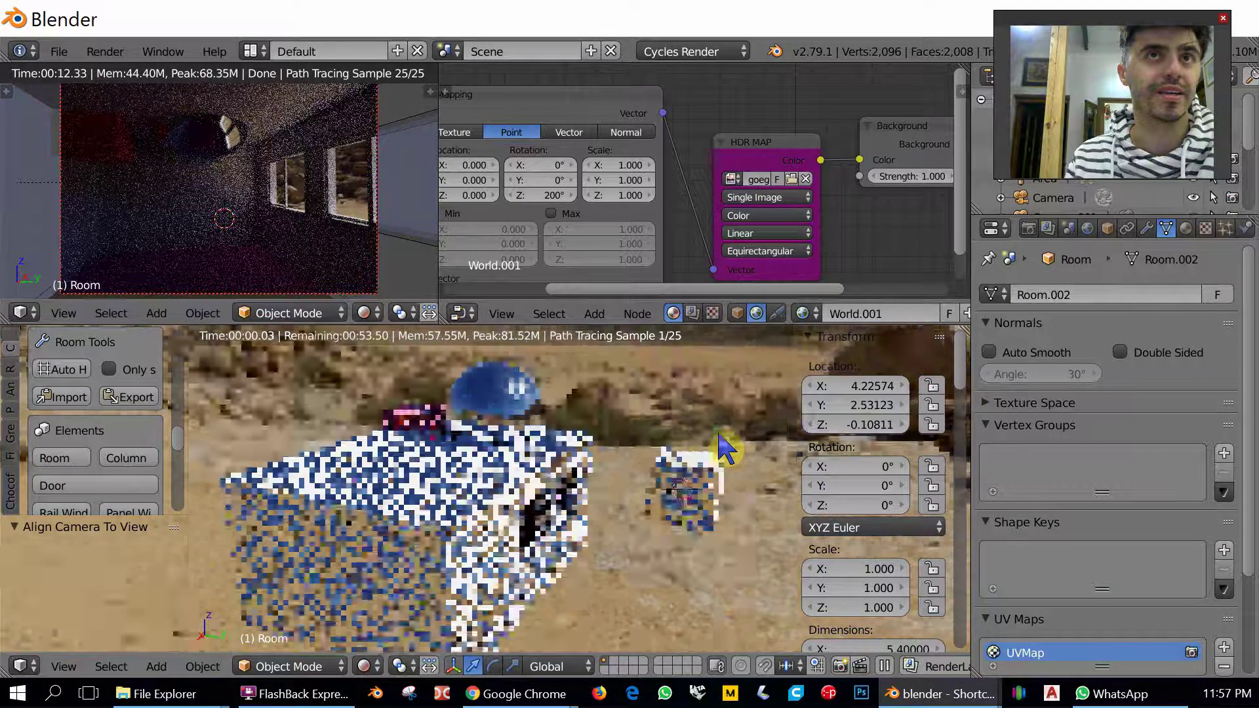
{"action": "middle_click_drag", "start_coordinate": [514, 472], "coordinate": [453, 453]}
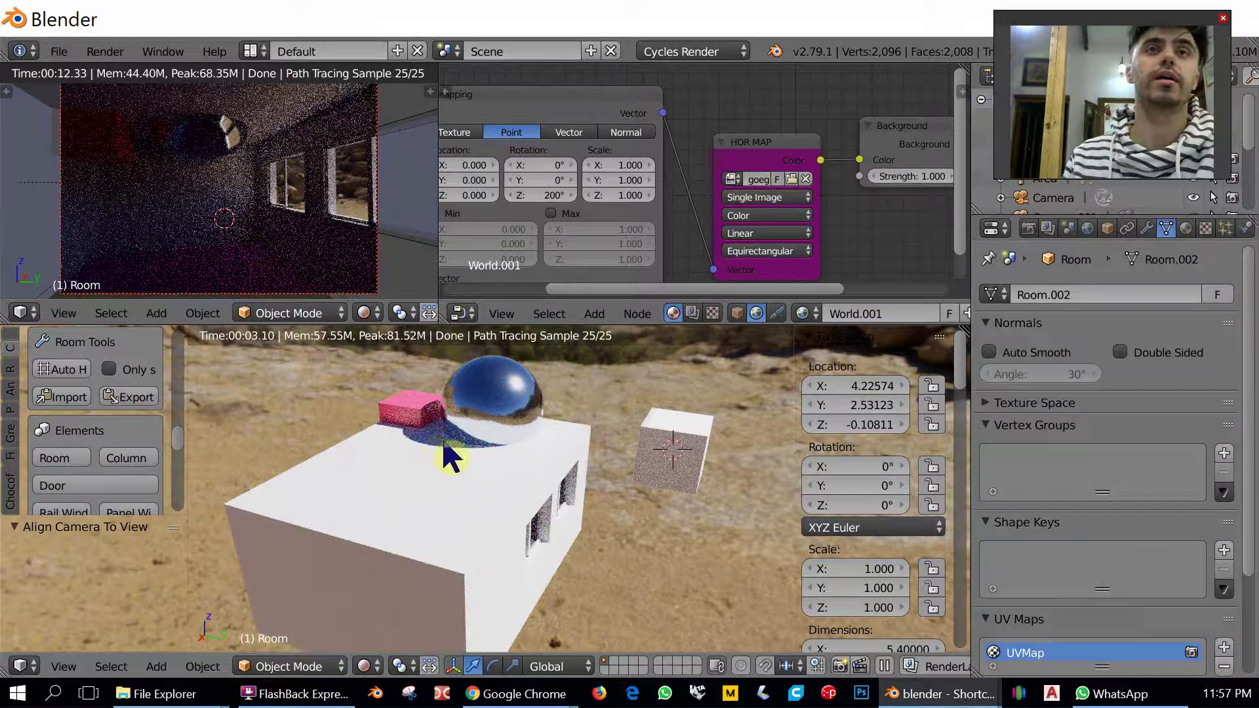
{"action": "middle_click_drag", "start_coordinate": [610, 518], "coordinate": [663, 534]}
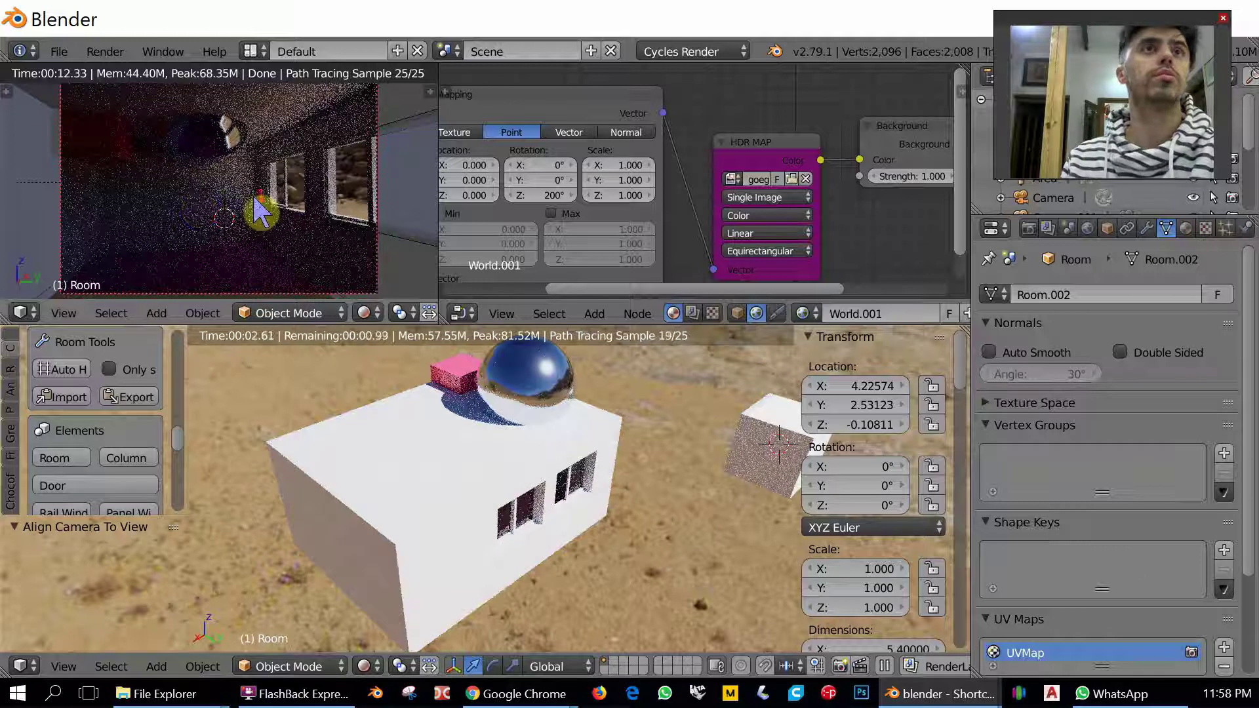
{"action": "scroll", "coordinate": [261, 211], "scroll_direction": "down", "scroll_amount": 2}
{"action": "scroll", "coordinate": [256, 208], "scroll_direction": "up", "scroll_amount": 2}
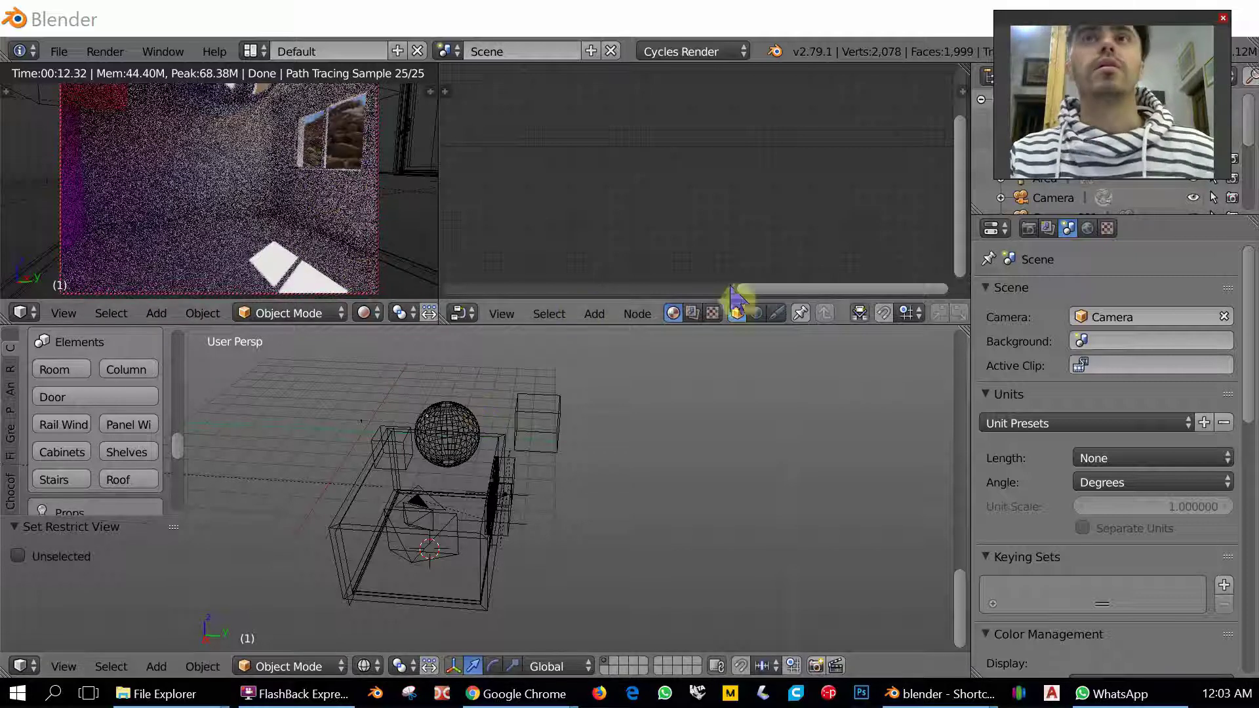
Show the World nodes with the Mapping node in view, and render the main viewport live in Cycles.
{"action": "left_click", "coordinate": [756, 314]}
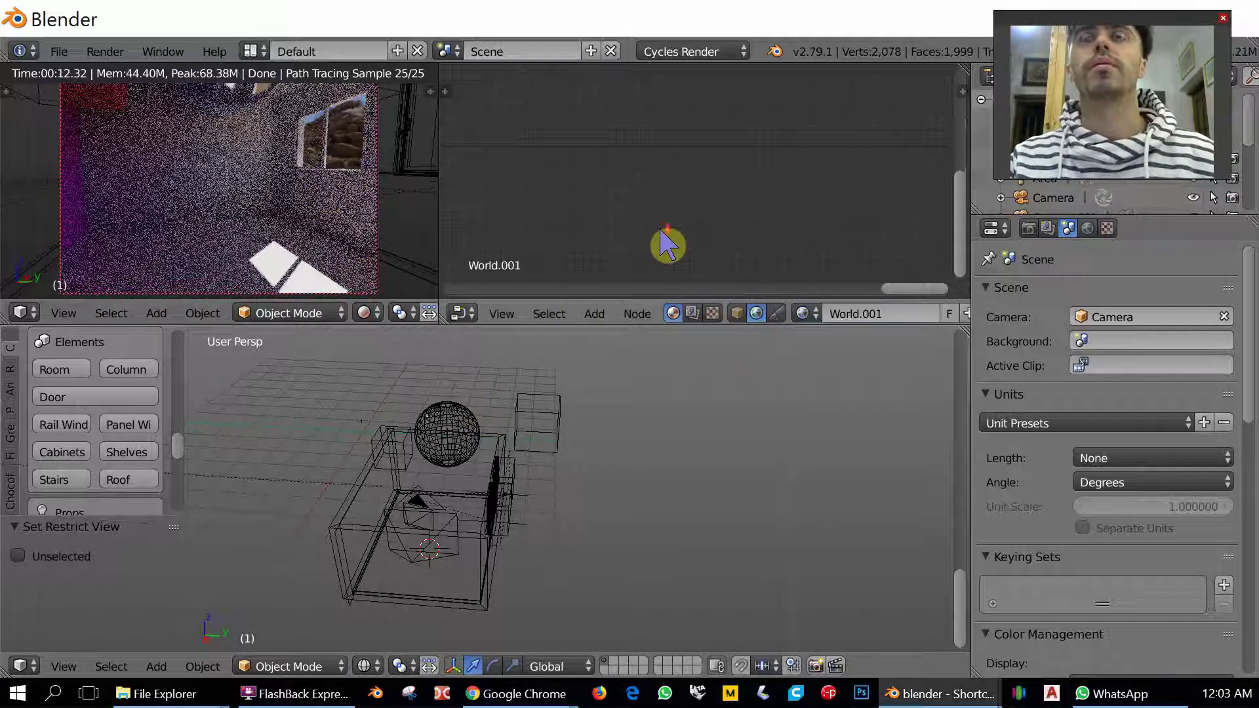
{"action": "key", "text": "Home"}
{"action": "scroll", "coordinate": [660, 228], "scroll_direction": "up", "scroll_amount": 4}
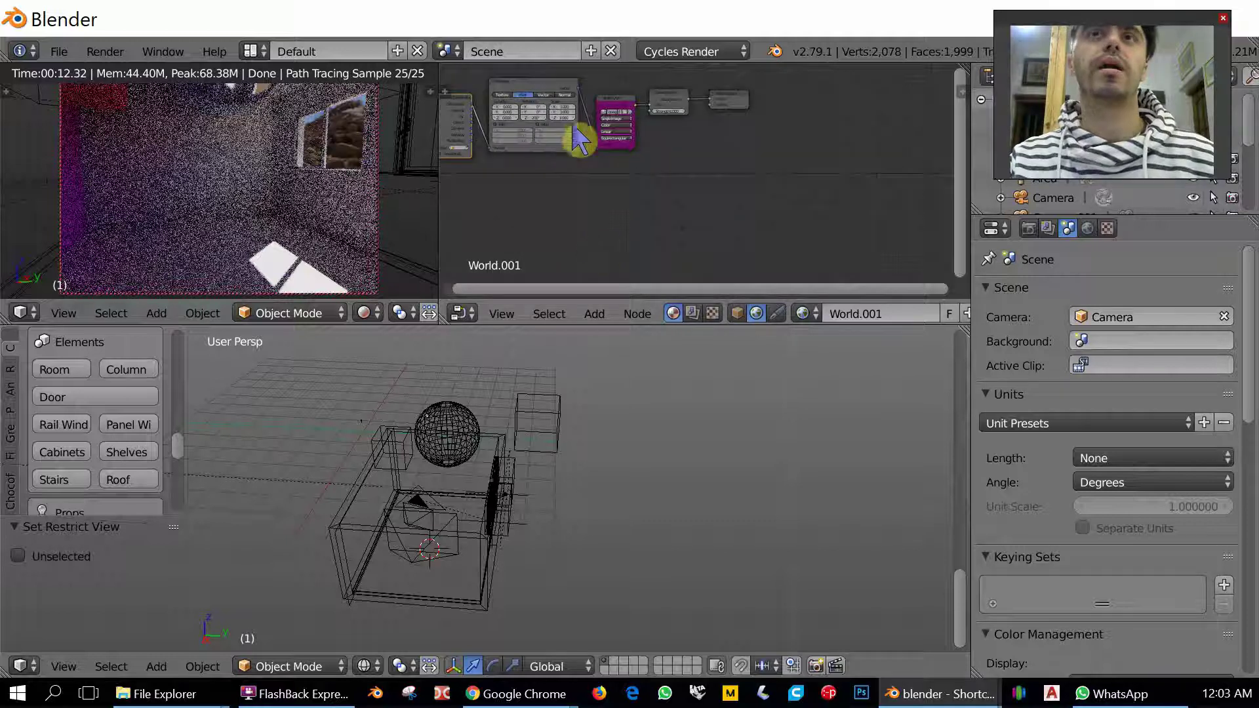
{"action": "key", "text": "shift+z"}
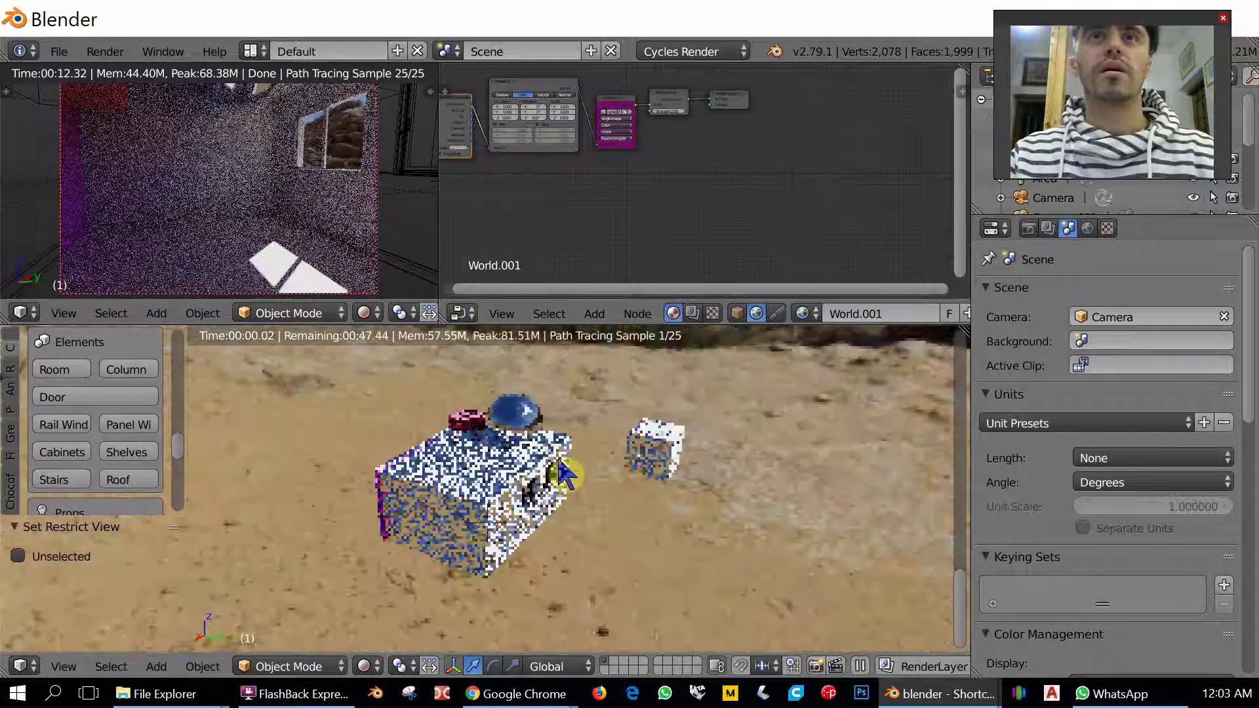
{"action": "middle_click_drag", "start_coordinate": [560, 473], "coordinate": [487, 155]}
{"action": "scroll", "coordinate": [581, 151], "scroll_direction": "up", "scroll_amount": 5}
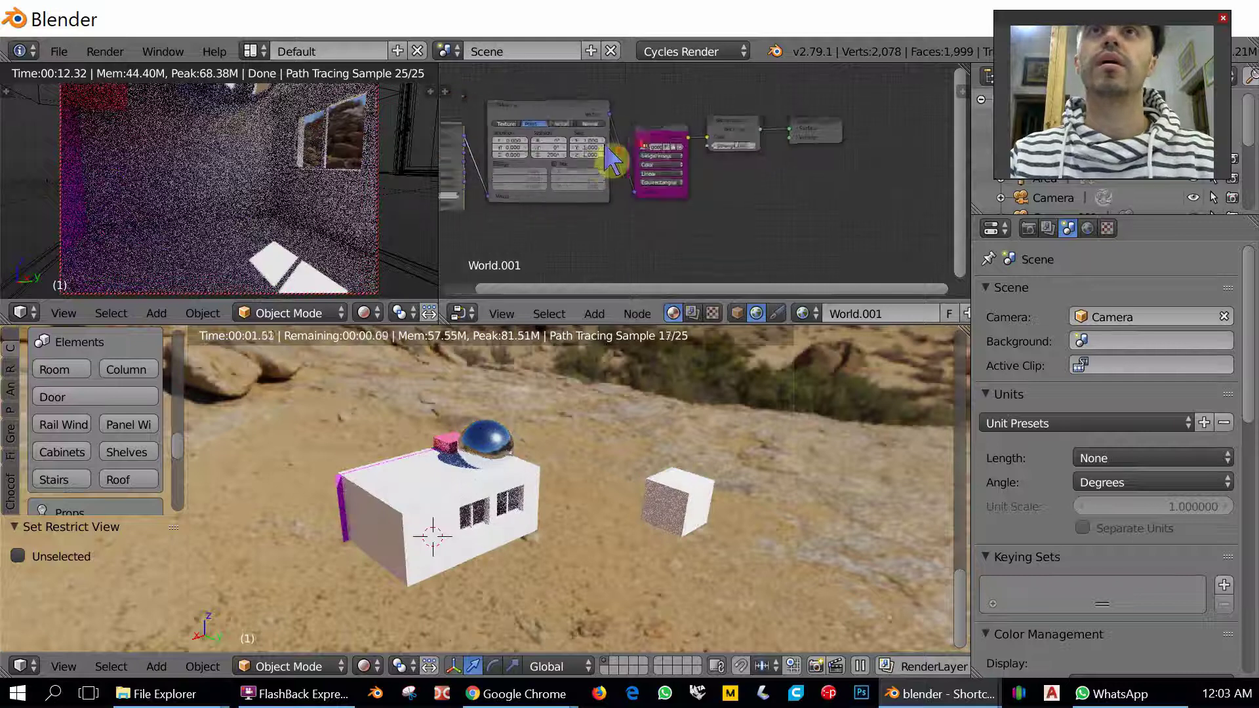
{"action": "middle_click_drag", "start_coordinate": [571, 157], "coordinate": [711, 182]}
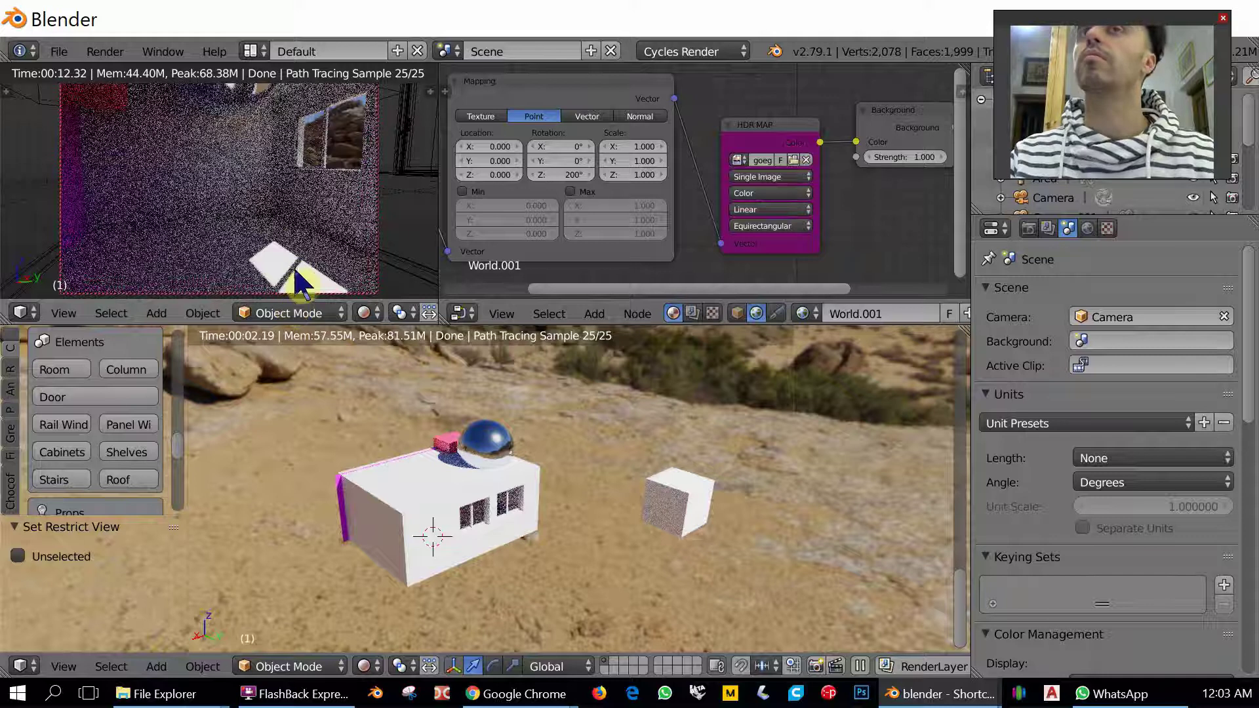
{"action": "middle_click_drag", "start_coordinate": [533, 174], "coordinate": [576, 194]}
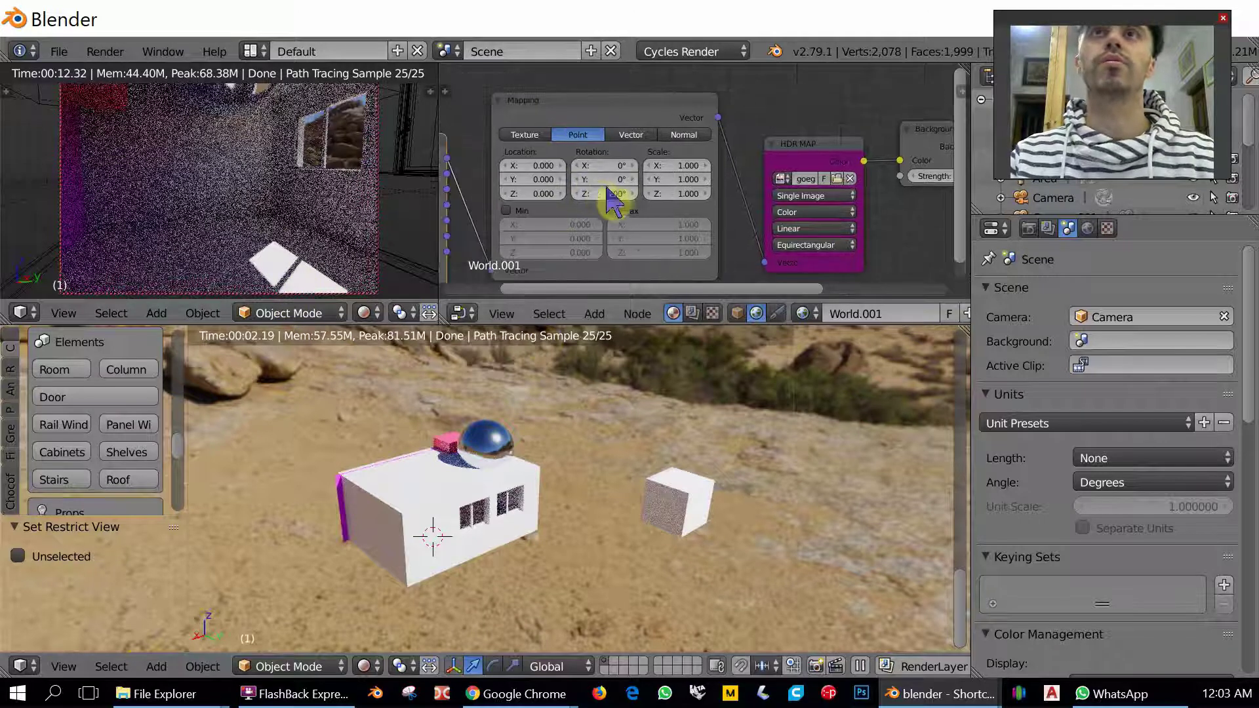
Turn the Mapping node's Z rotation from 200° up to 227°.
{"action": "left_click_drag", "start_coordinate": [624, 198], "coordinate": [624, 200]}
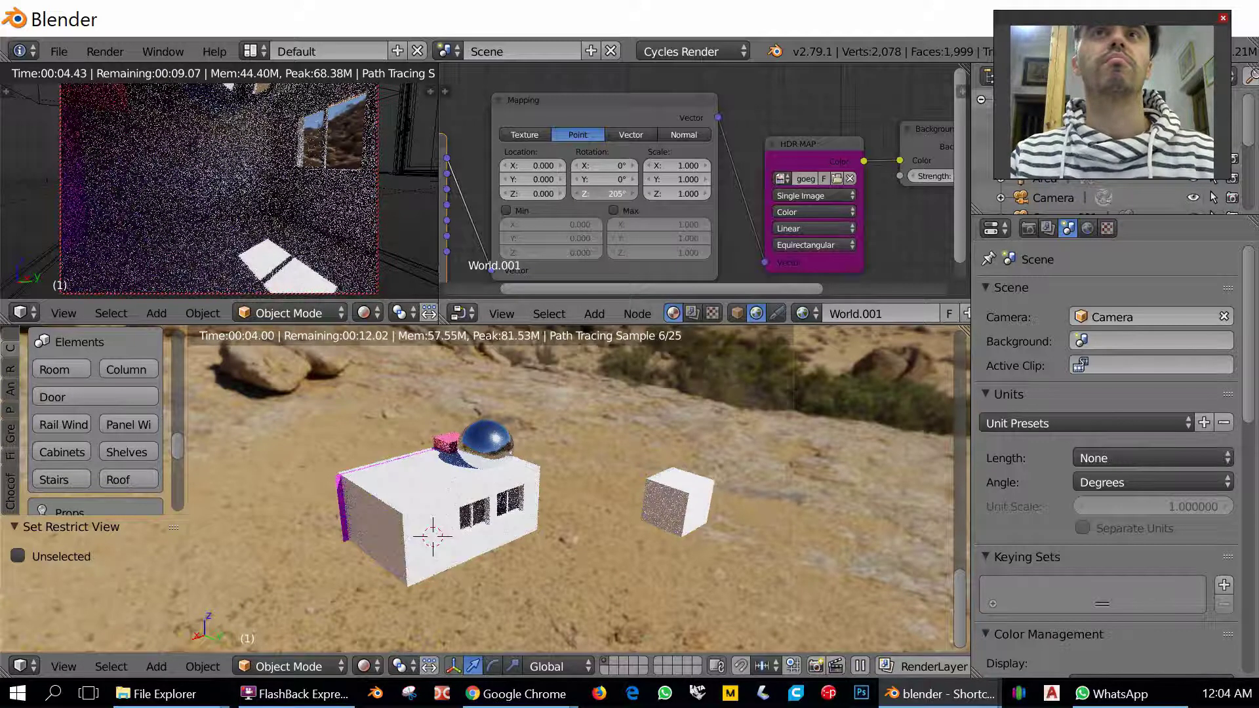
{"action": "left_click_drag", "start_coordinate": [604, 193], "coordinate": [606, 204]}
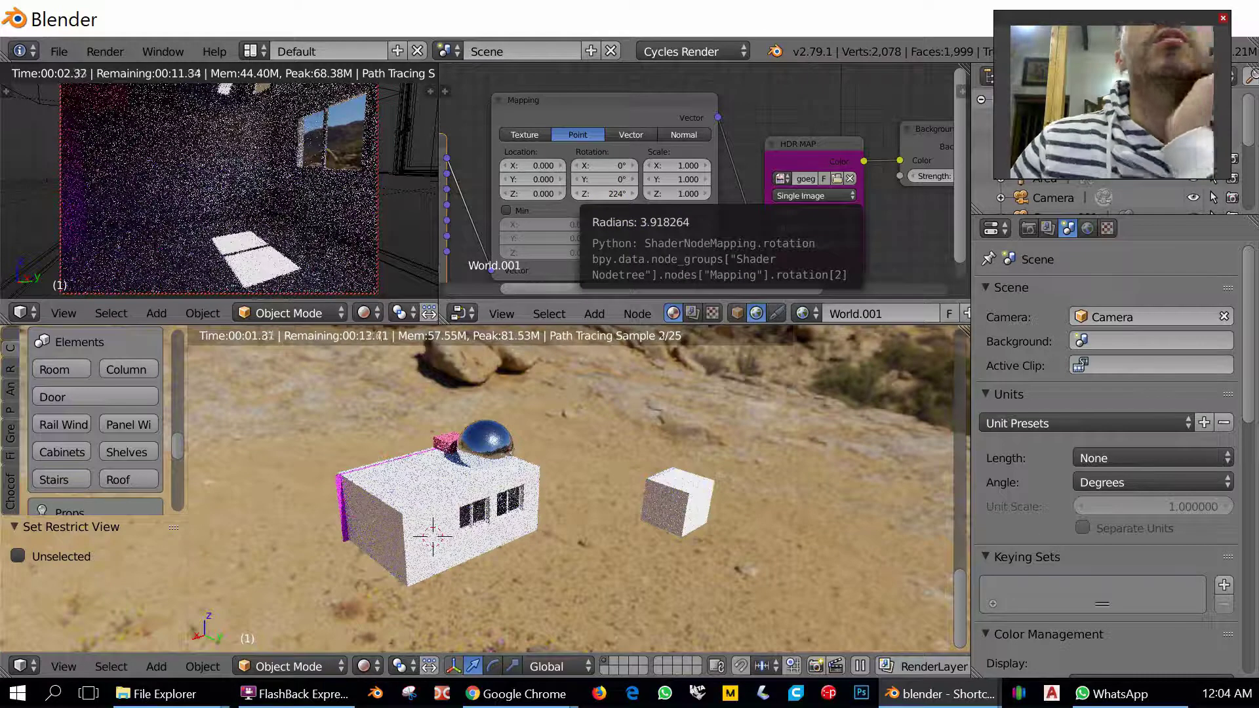
{"action": "left_click", "coordinate": [633, 194]}
{"action": "left_click", "coordinate": [634, 195]}
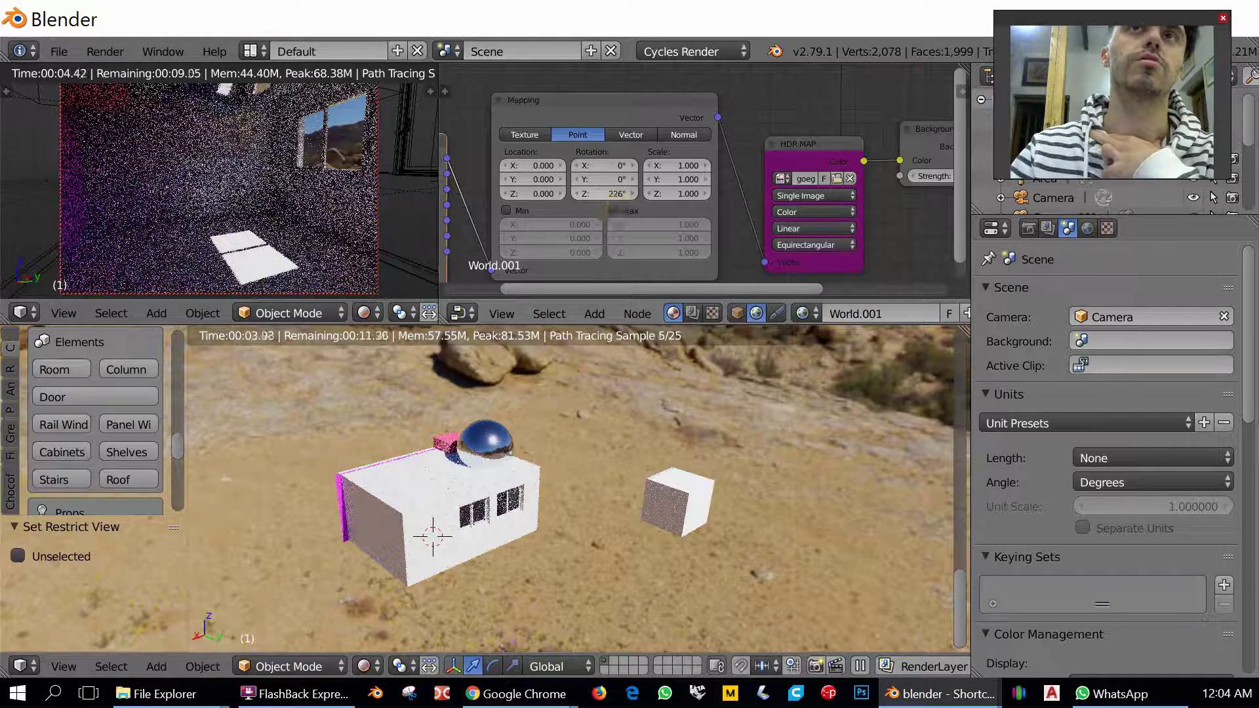
{"action": "left_click", "coordinate": [606, 195]}
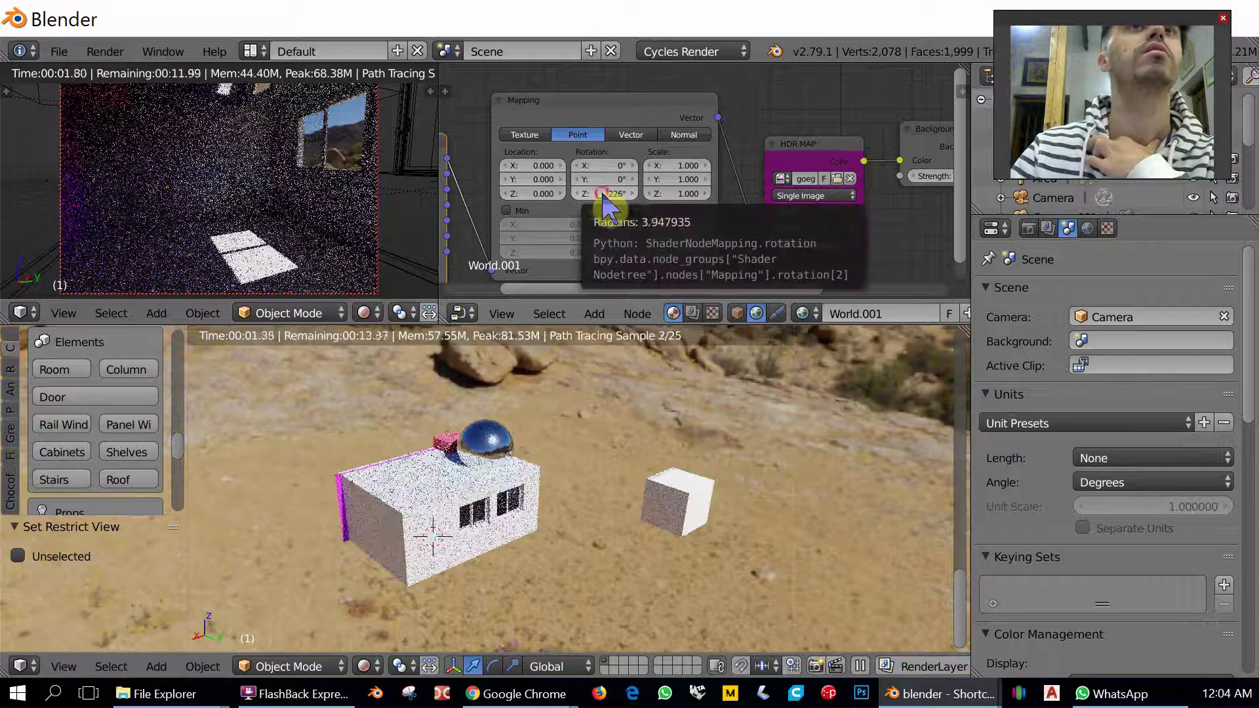
{"action": "left_click_drag", "start_coordinate": [606, 196], "coordinate": [653, 210]}
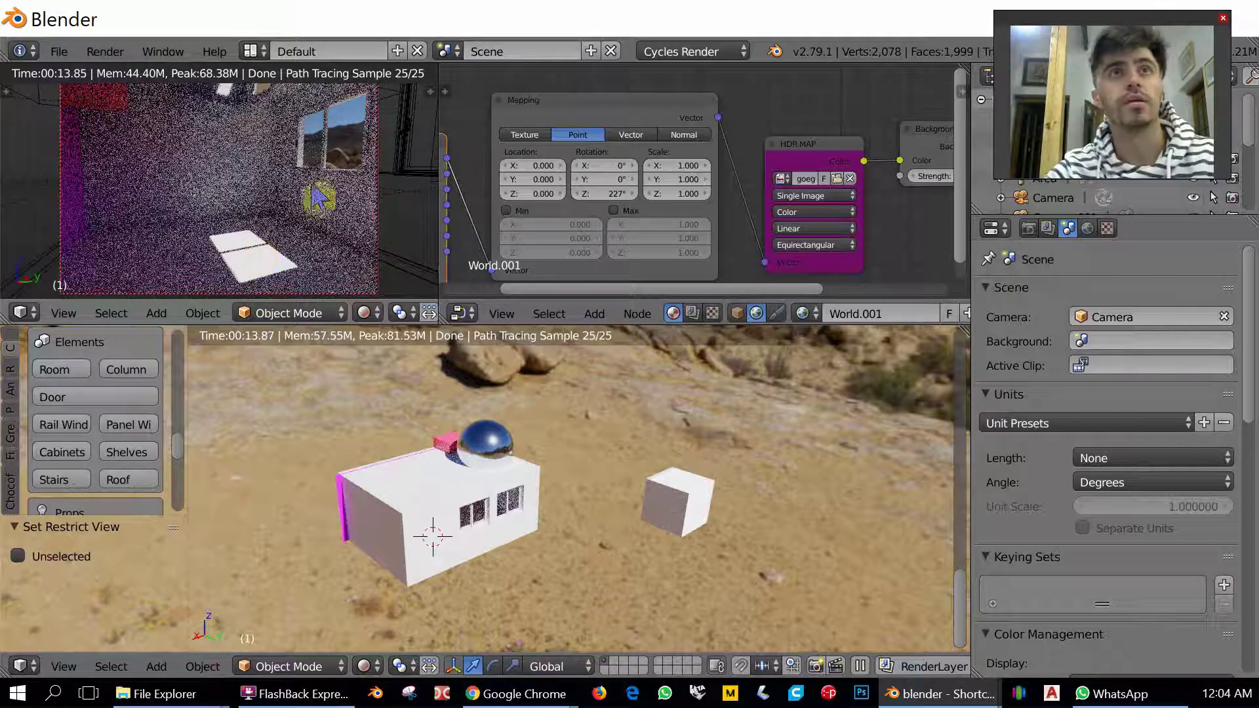
Move the Baseboard object vertically along the global Z axis to a new height.
{"action": "right_click", "coordinate": [220, 293]}
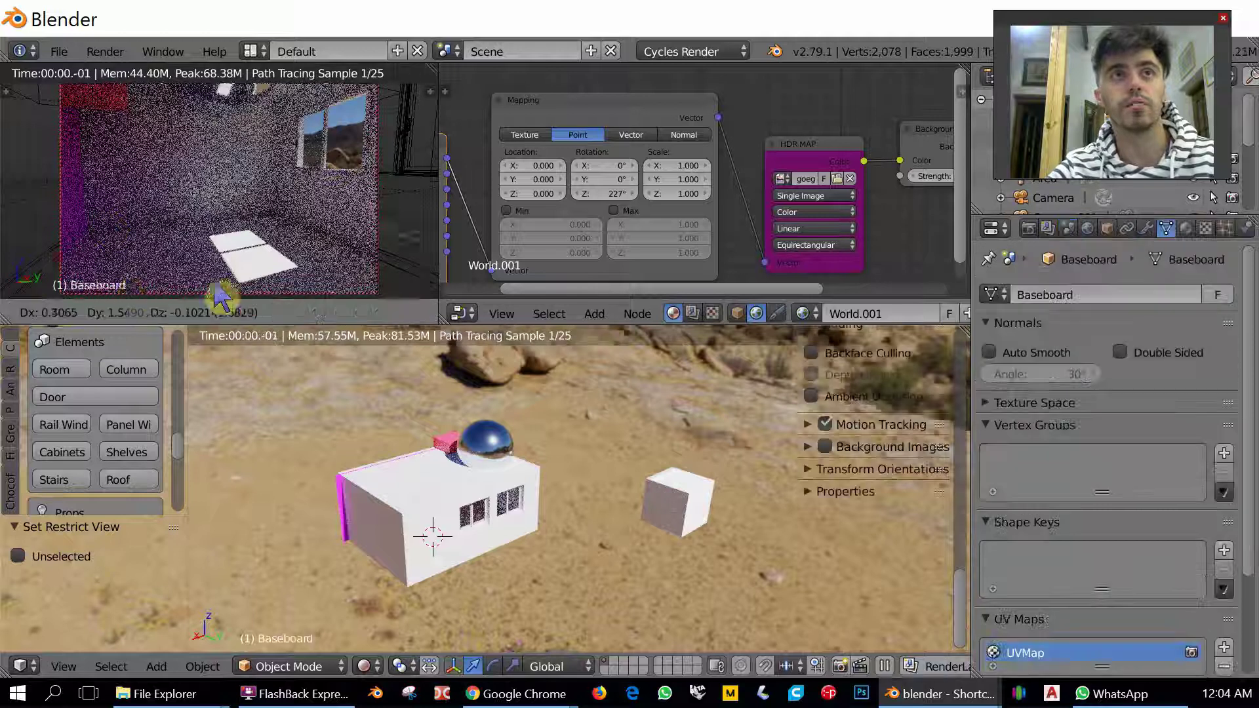
{"action": "key", "text": "g"}
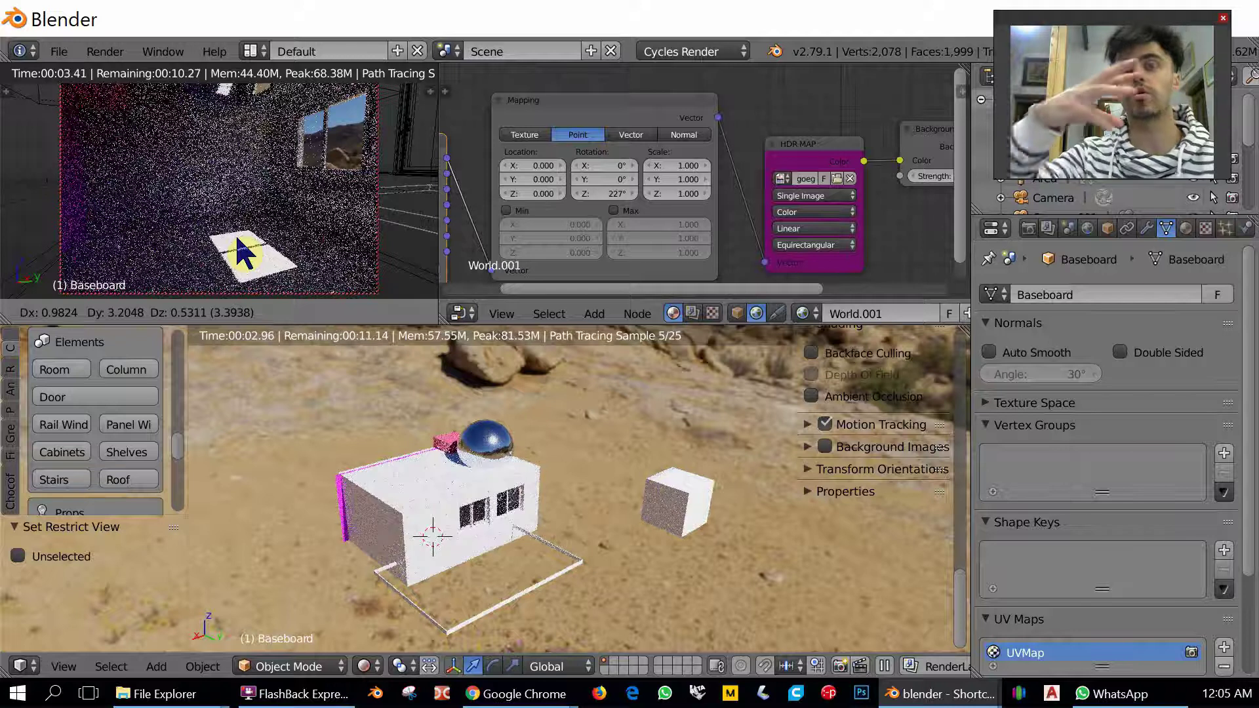
{"action": "key", "text": "z"}
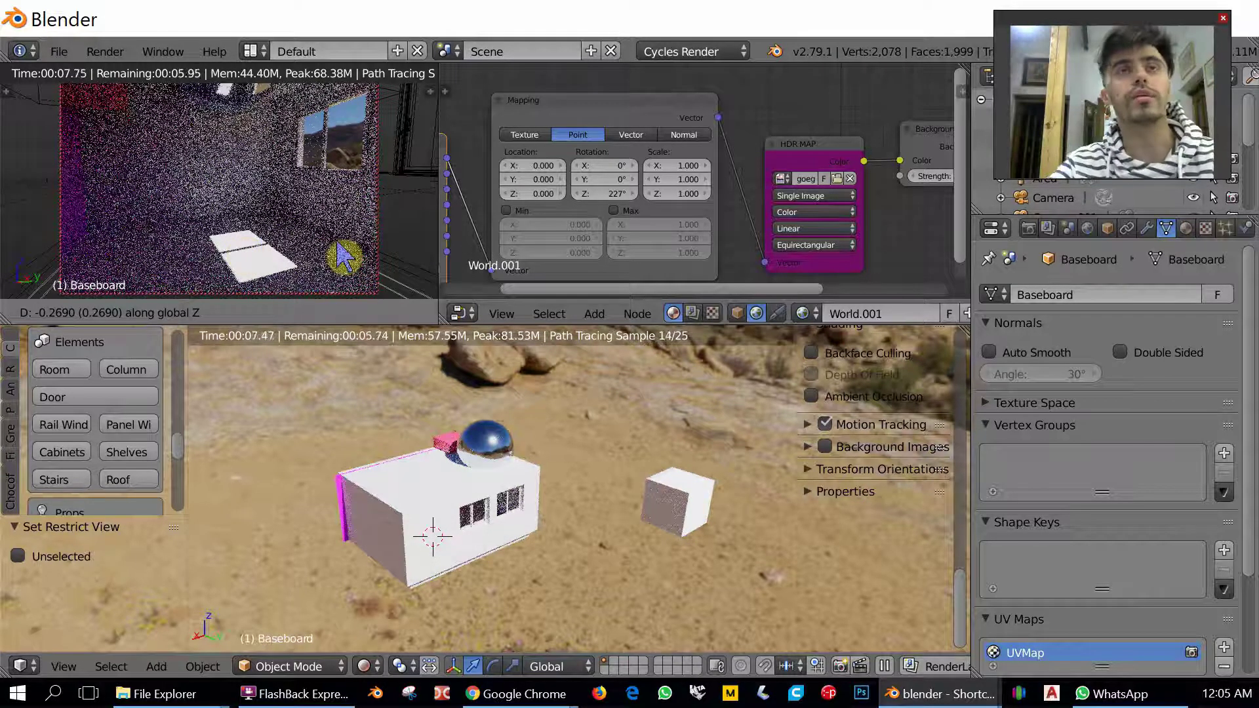
{"action": "mouse_move", "coordinate": [633, 246]}
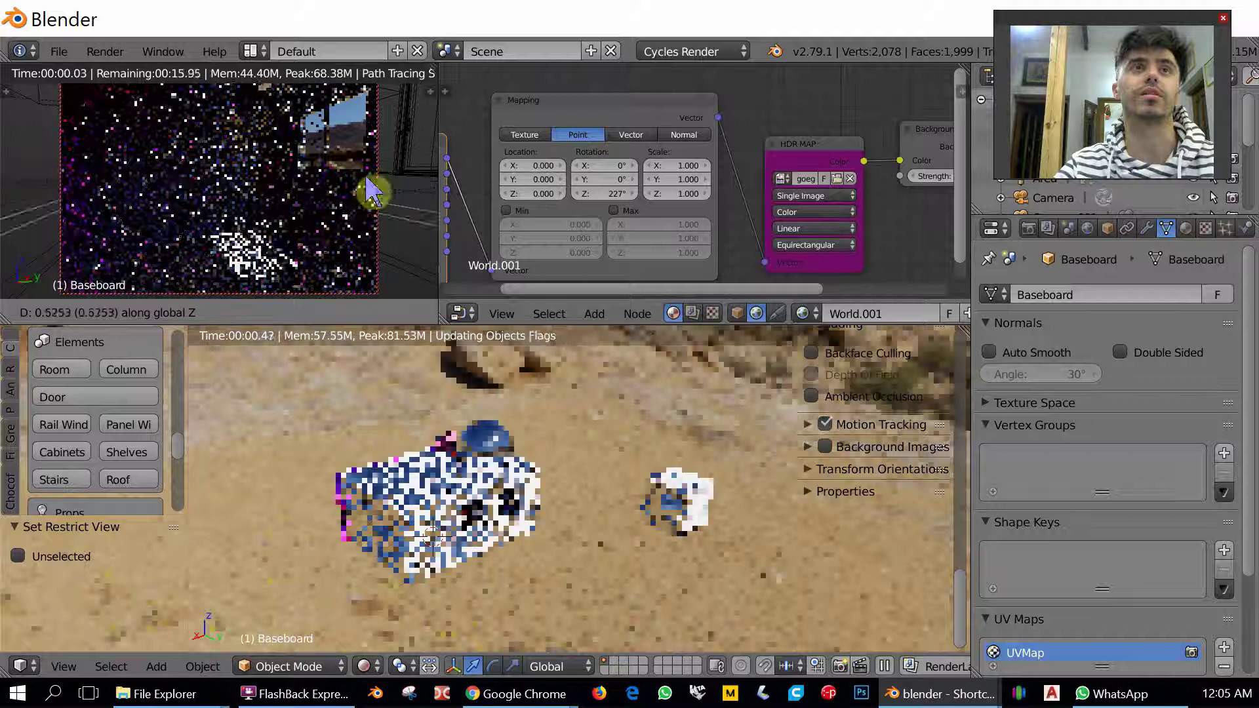
{"action": "left_click", "coordinate": [11, 190]}
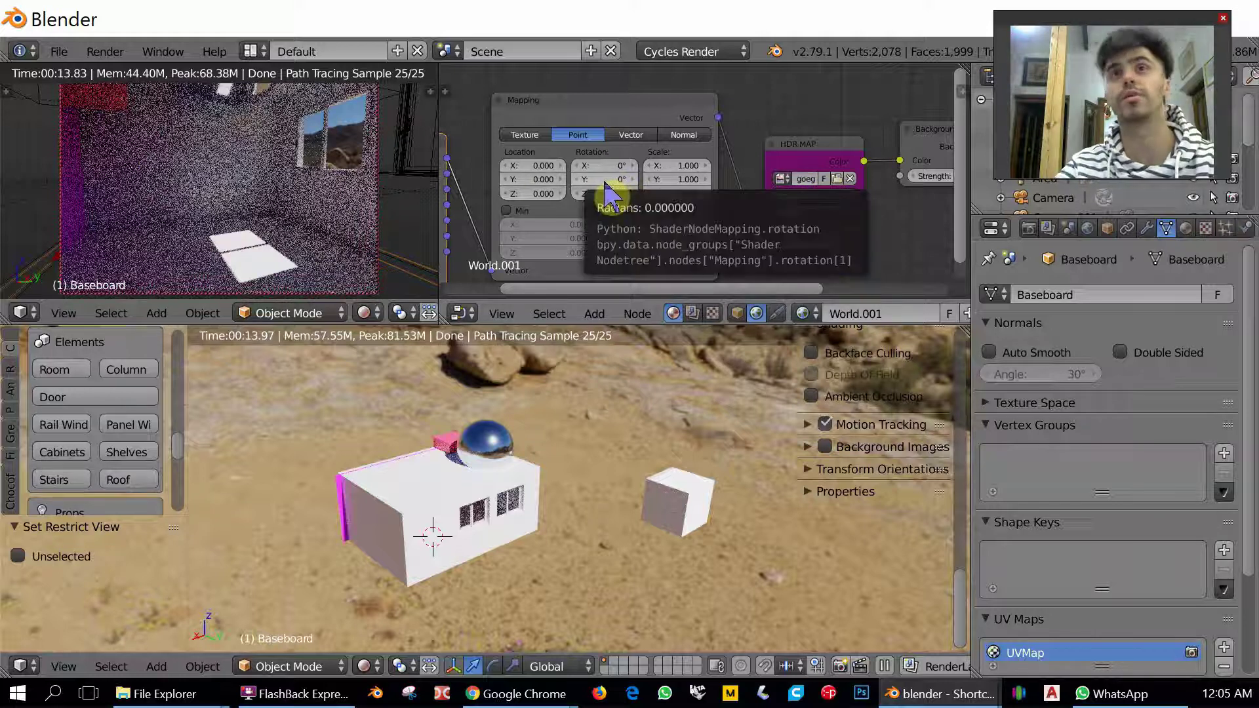
Set the HDRI Mapping rotation to X 14.9°, Y 21.8° and Z 255°.
{"action": "mouse_move", "coordinate": [600, 181]}
{"action": "left_mouse_down"}
{"action": "mouse_move", "coordinate": [620, 181]}
{"action": "mouse_move", "coordinate": [604, 191]}
{"action": "left_mouse_up"}
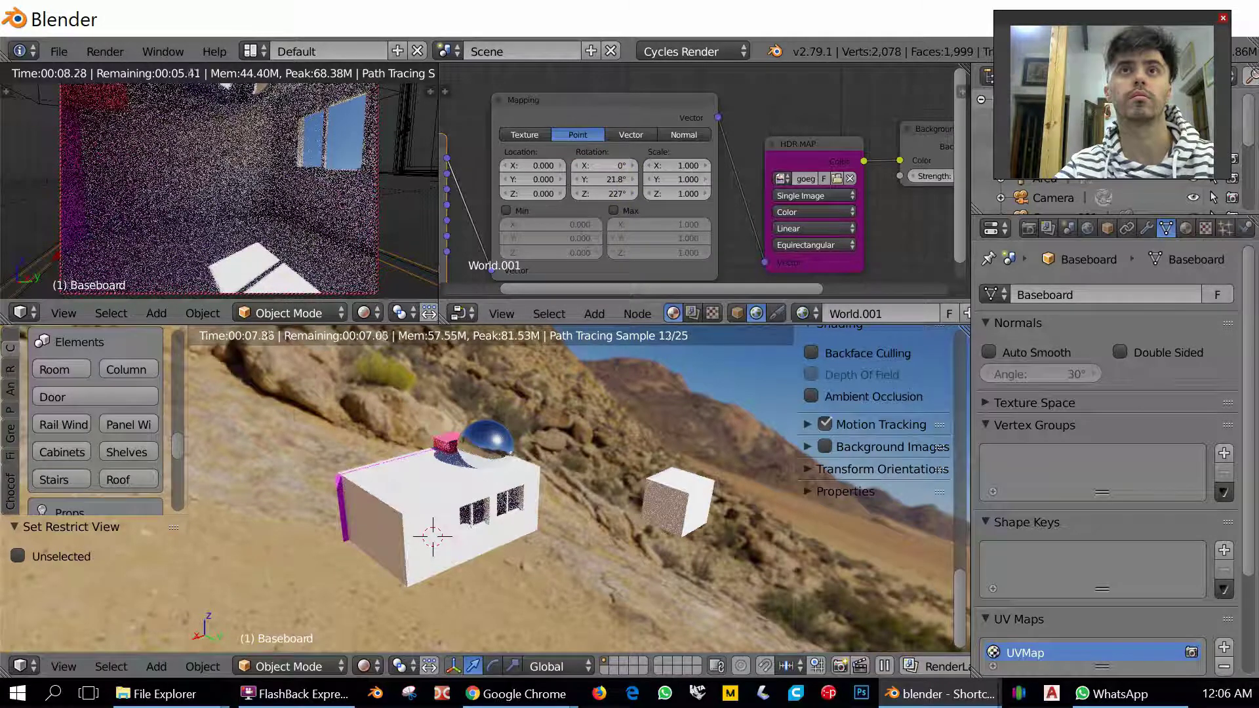
{"action": "left_click_drag", "start_coordinate": [603, 166], "coordinate": [643, 166]}
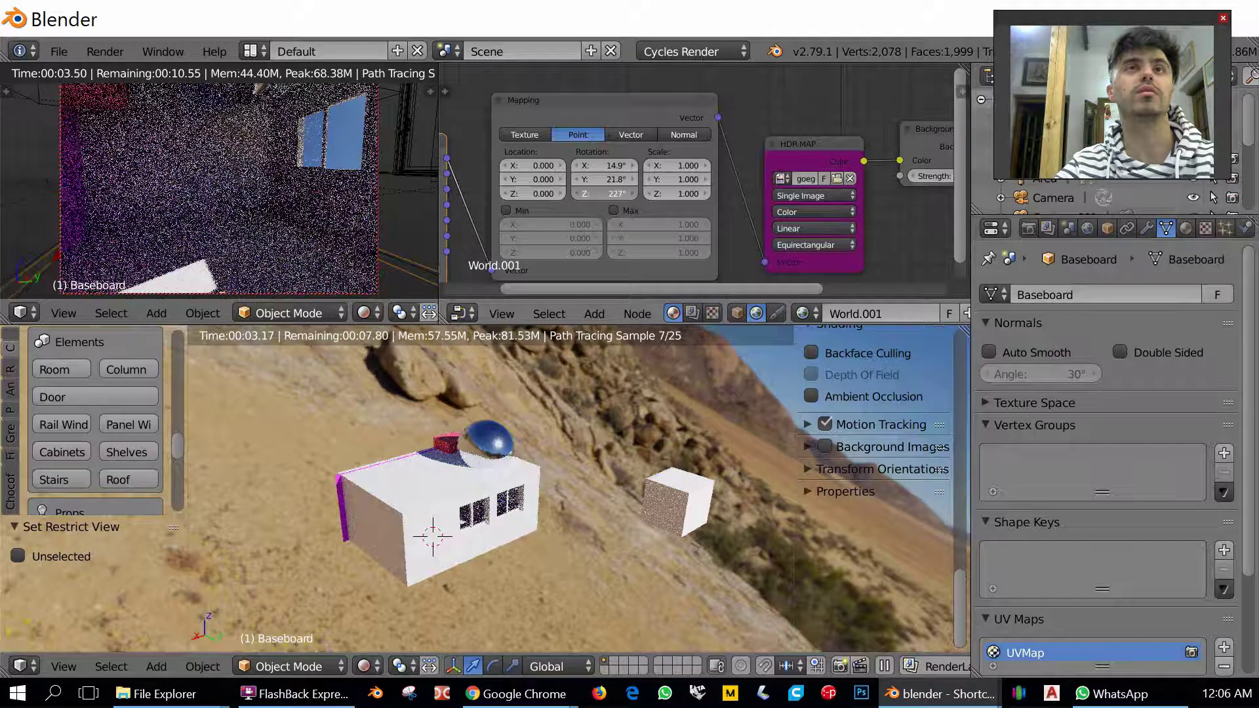
{"action": "left_click_drag", "start_coordinate": [604, 193], "coordinate": [624, 203]}
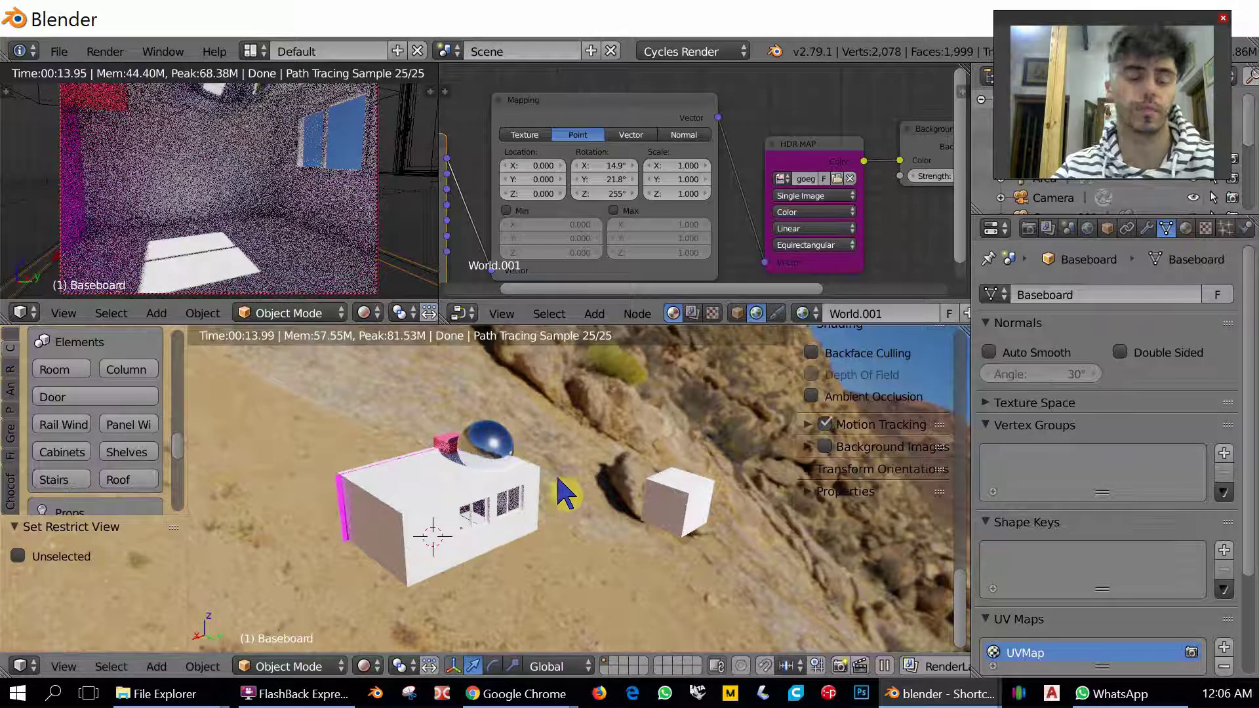
Switch the main view to wireframe and select the Area portal lamp at the window.
{"action": "key", "text": "z"}
{"action": "scroll", "coordinate": [577, 493], "scroll_direction": "up", "scroll_amount": 6}
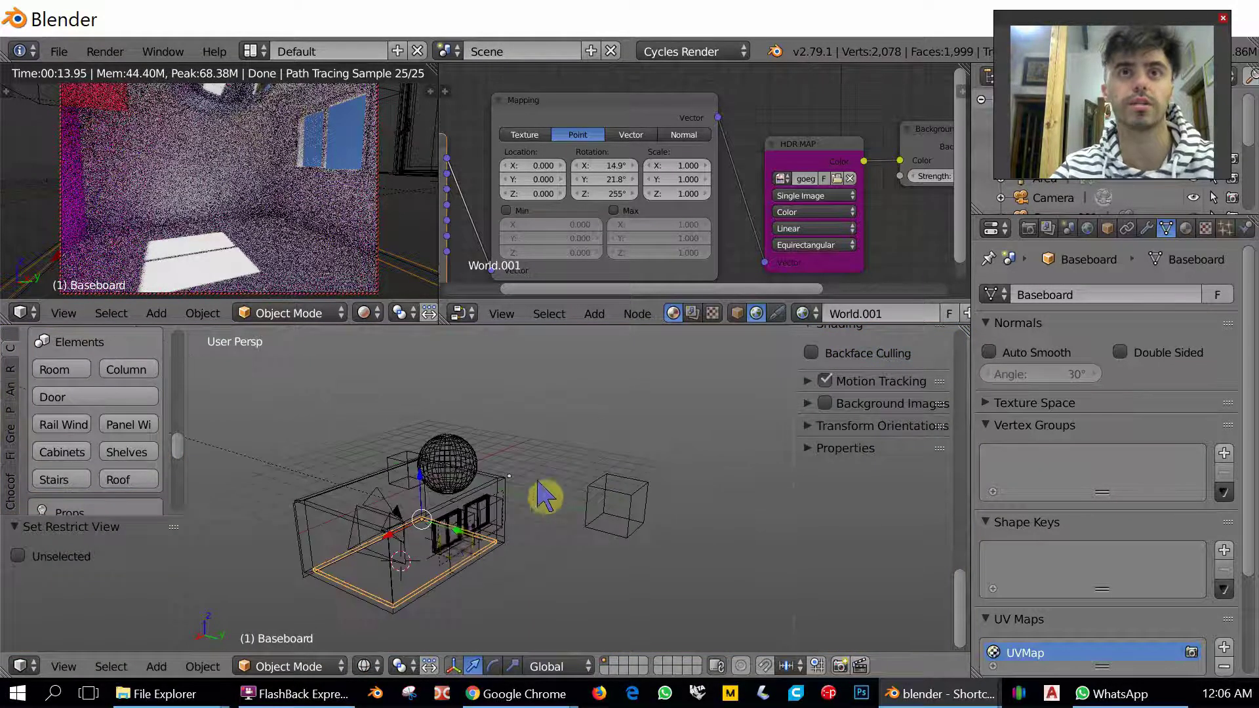
{"action": "scroll", "coordinate": [619, 518], "scroll_direction": "down", "scroll_amount": 2}
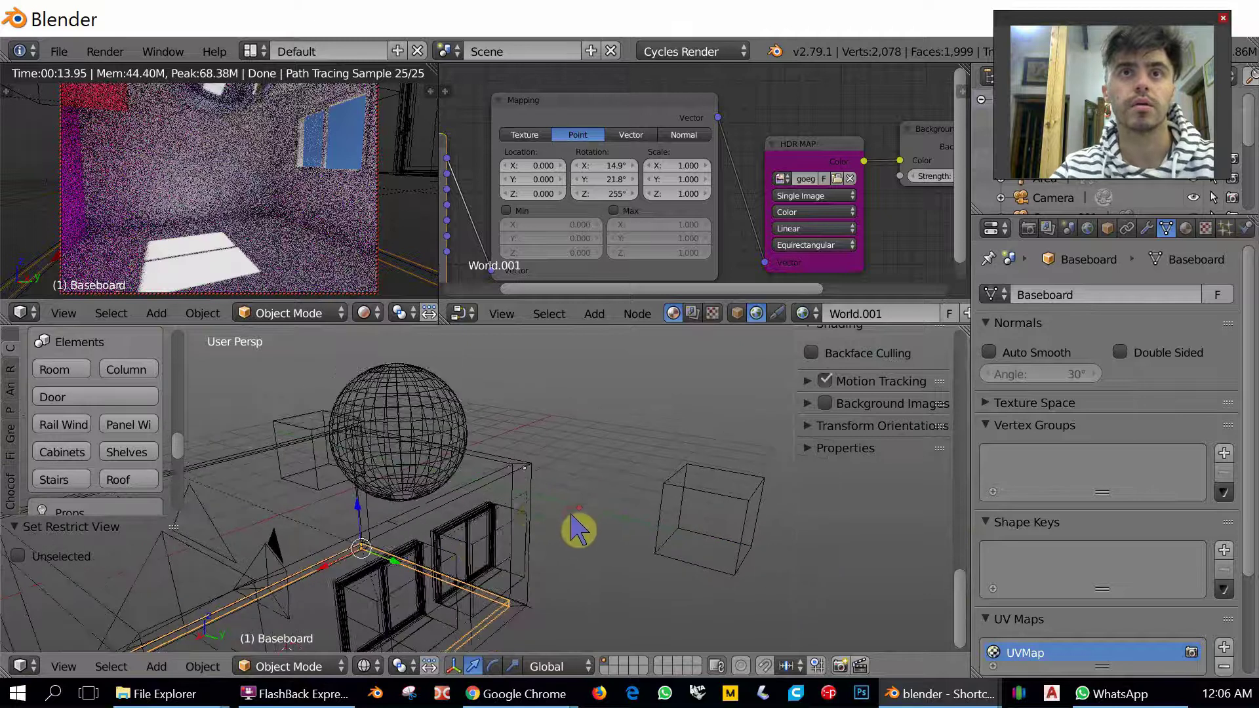
{"action": "right_click", "coordinate": [520, 513]}
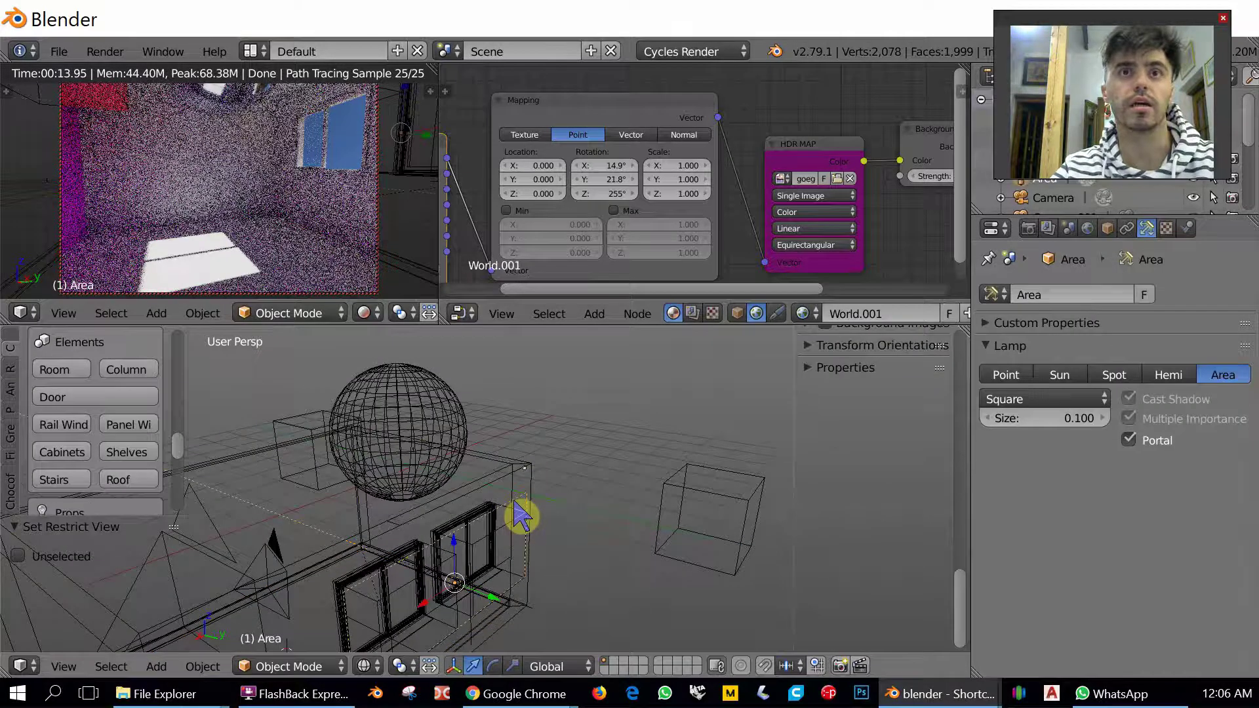
Orbit around the room to inspect the window lamp from several angles.
{"action": "middle_click_drag", "start_coordinate": [521, 517], "coordinate": [514, 526]}
{"action": "mouse_move", "coordinate": [393, 549]}
{"action": "middle_mouse_down"}
{"action": "mouse_move", "coordinate": [426, 545]}
{"action": "mouse_move", "coordinate": [416, 572]}
{"action": "mouse_move", "coordinate": [383, 556]}
{"action": "middle_mouse_up"}
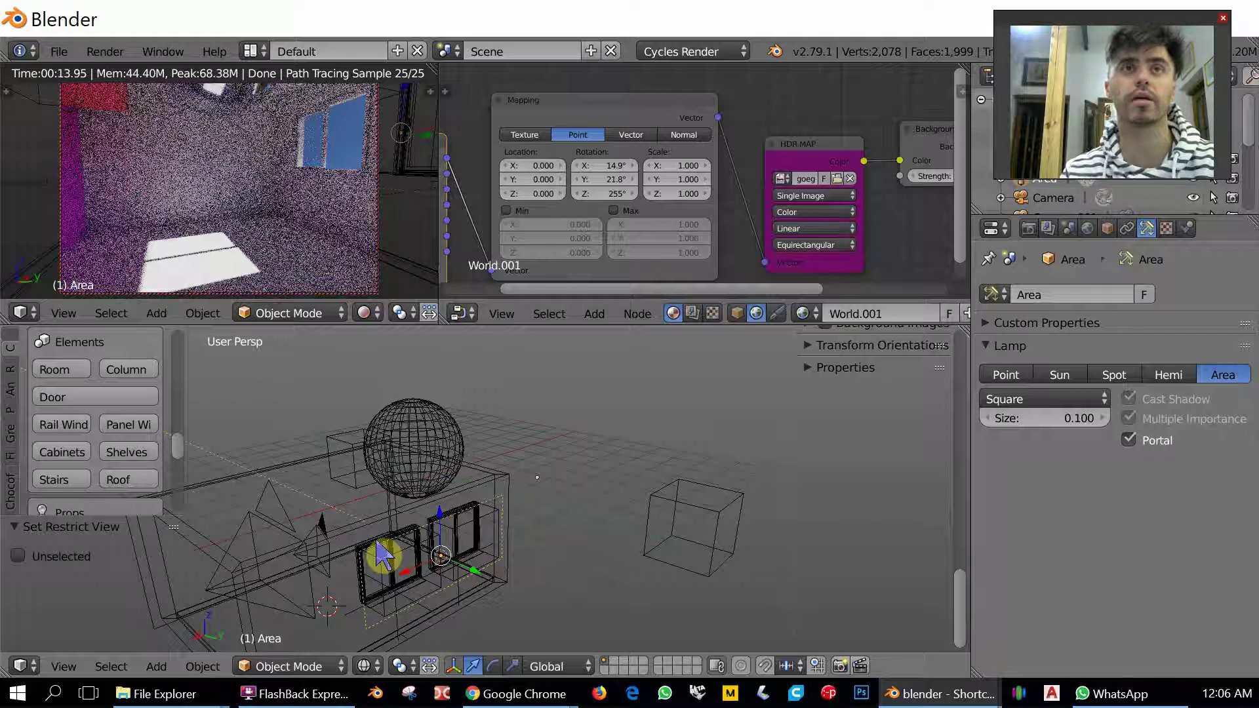
{"action": "middle_click_drag", "start_coordinate": [464, 562], "coordinate": [509, 556]}
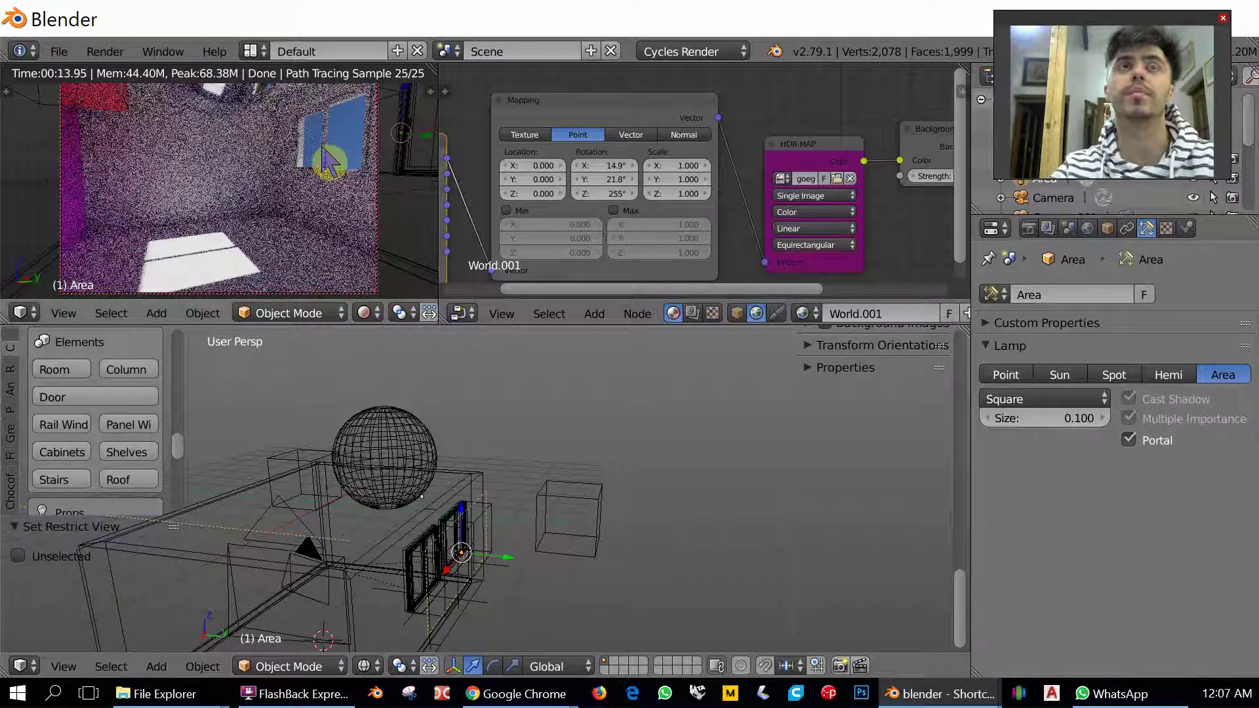
{"action": "middle_click_drag", "start_coordinate": [441, 413], "coordinate": [492, 396]}
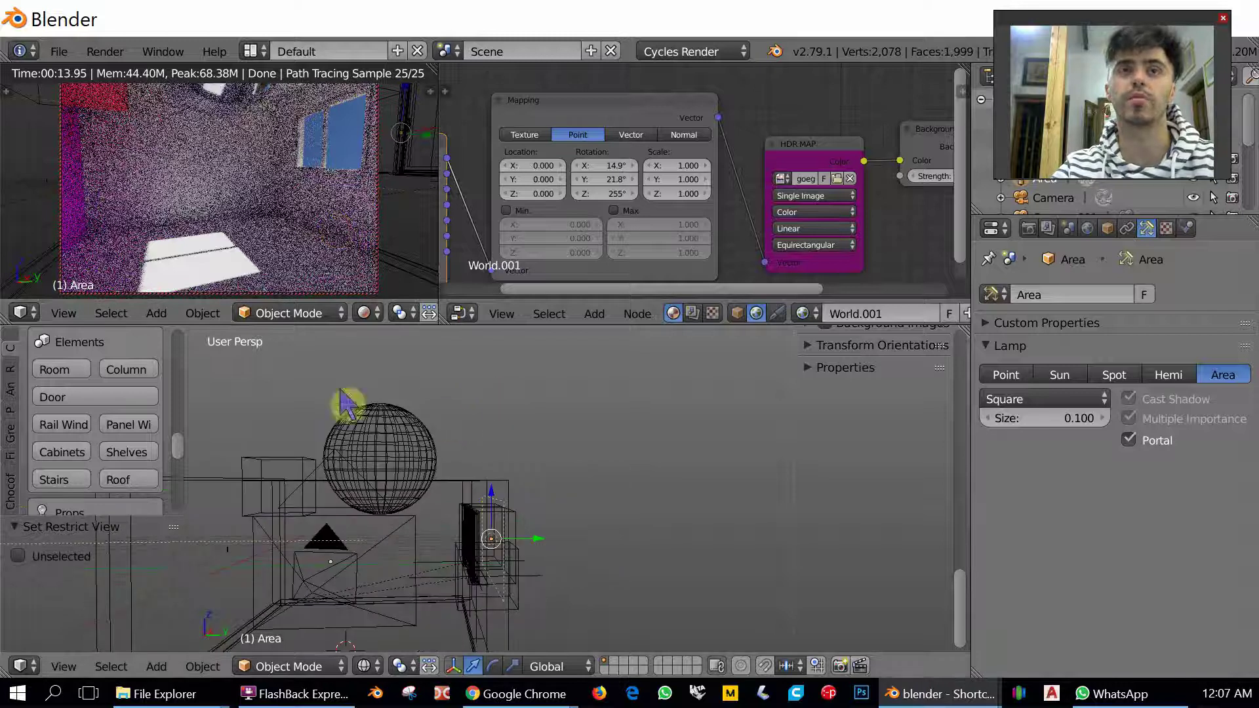
{"action": "middle_click_drag", "start_coordinate": [416, 394], "coordinate": [450, 416]}
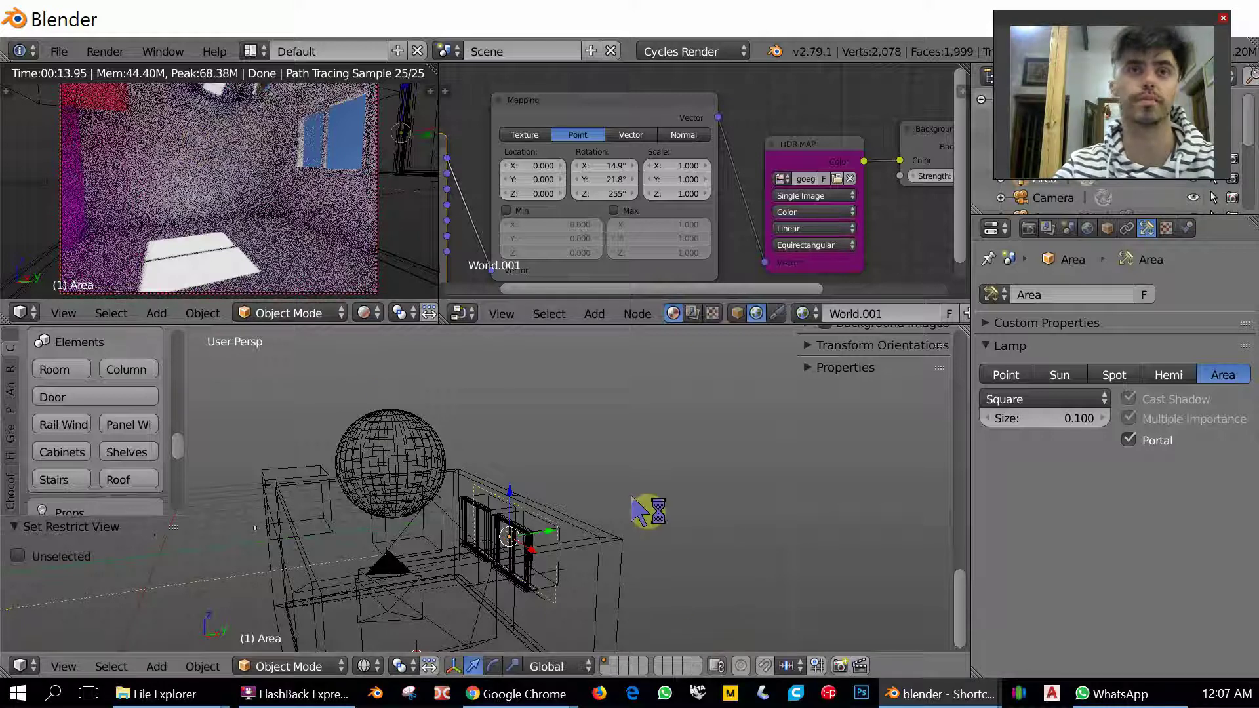
{"action": "middle_click_drag", "start_coordinate": [664, 514], "coordinate": [598, 515]}
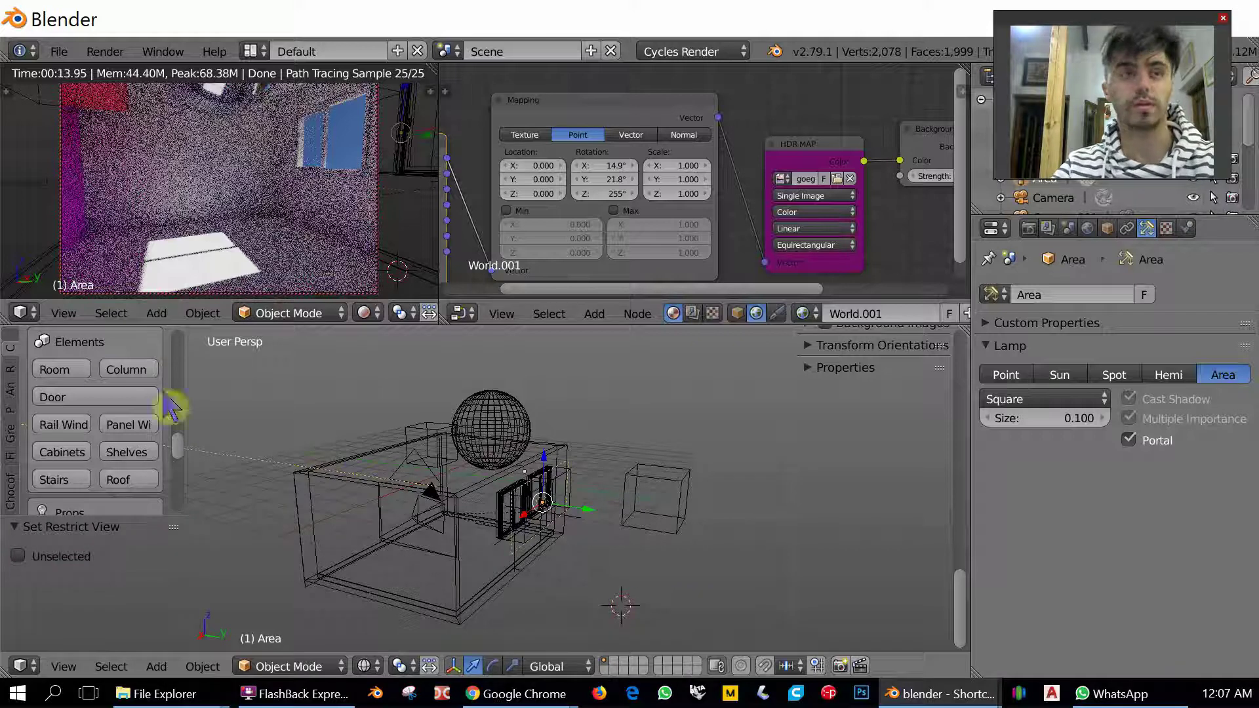
{"action": "scroll", "coordinate": [108, 396], "scroll_direction": "down", "scroll_amount": 4}
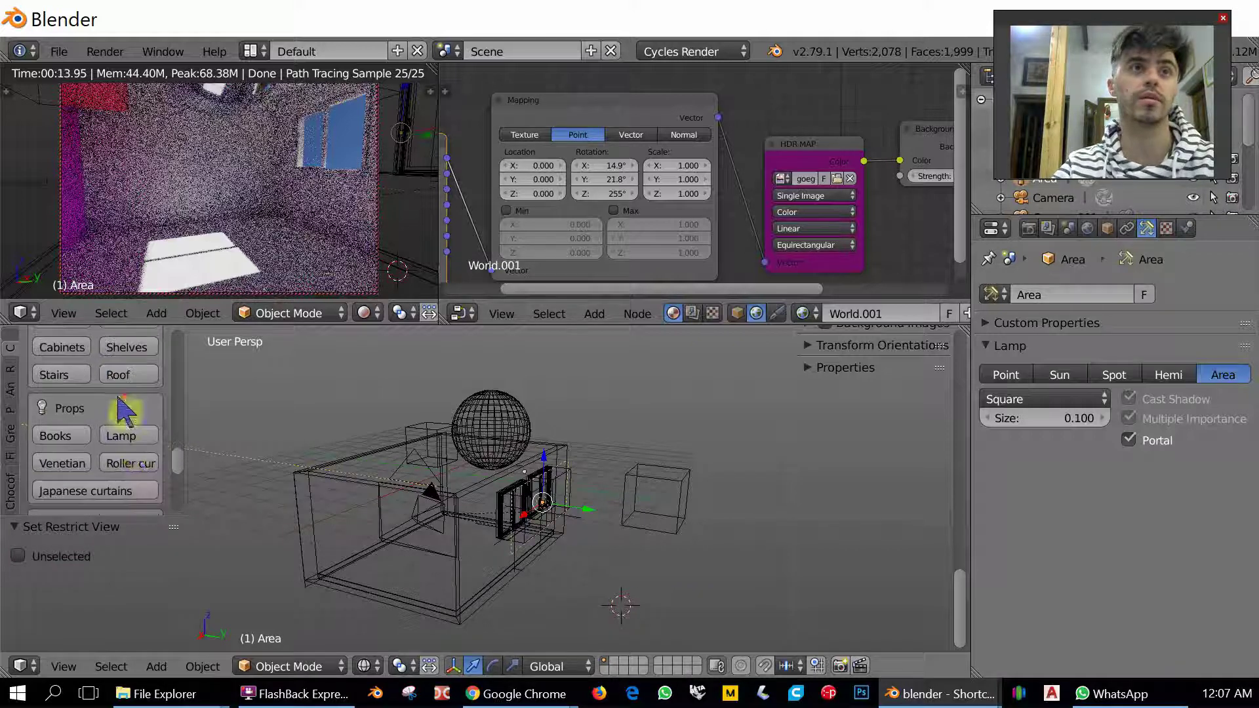
{"action": "scroll", "coordinate": [131, 449], "scroll_direction": "down", "scroll_amount": 3}
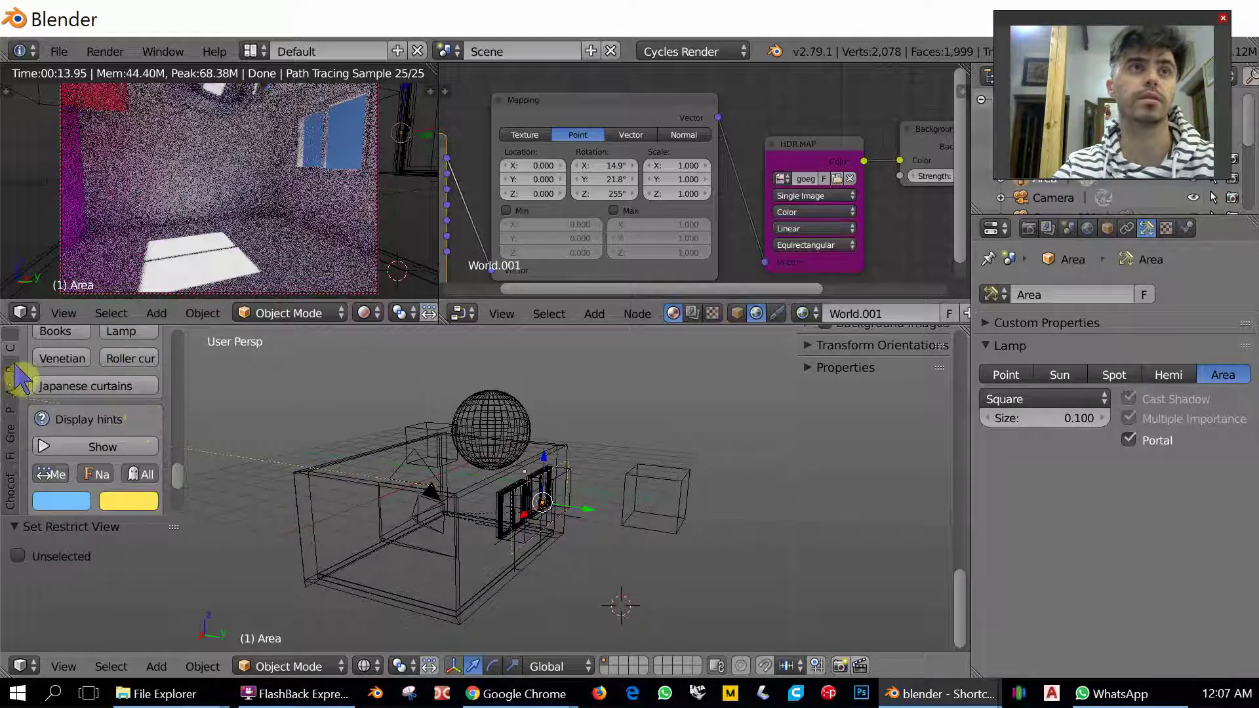
Add a new Area lamp, Area.001, enlarge it, then rescale it to 0.790.
{"action": "scroll", "coordinate": [16, 357], "scroll_direction": "down", "scroll_amount": 3}
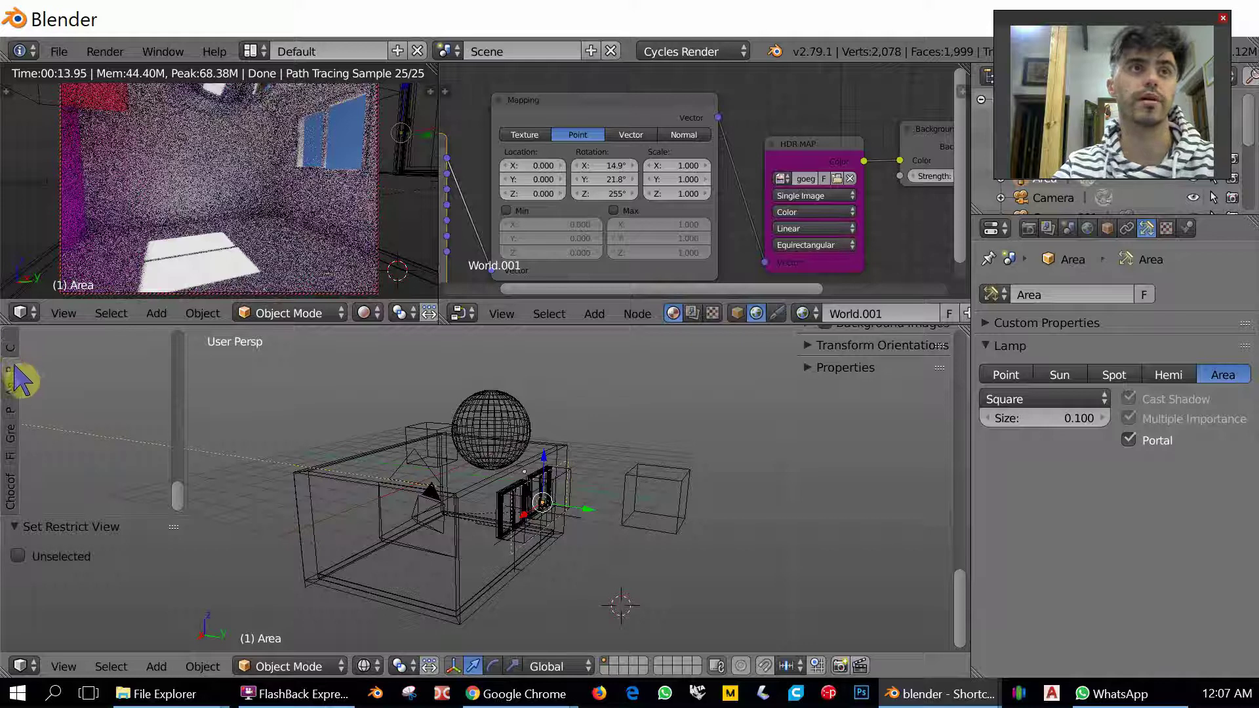
{"action": "left_click", "coordinate": [16, 365]}
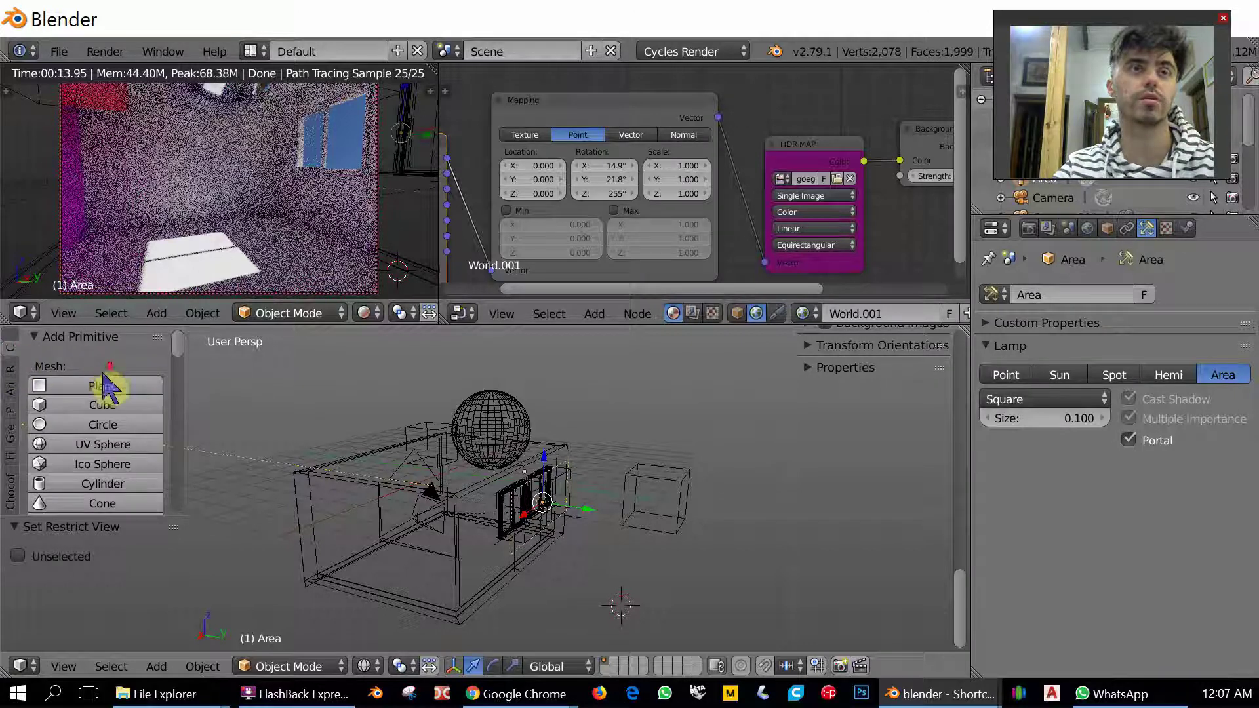
{"action": "scroll", "coordinate": [122, 400], "scroll_direction": "down", "scroll_amount": 10}
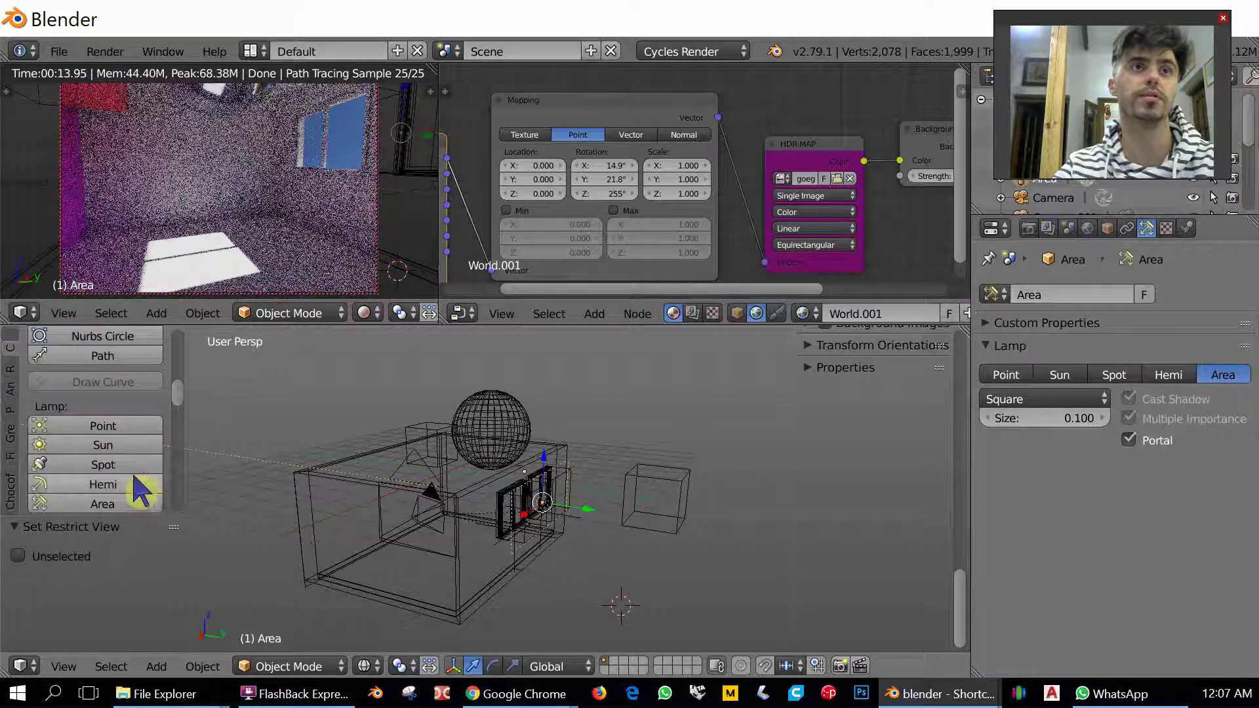
{"action": "left_click", "coordinate": [125, 505]}
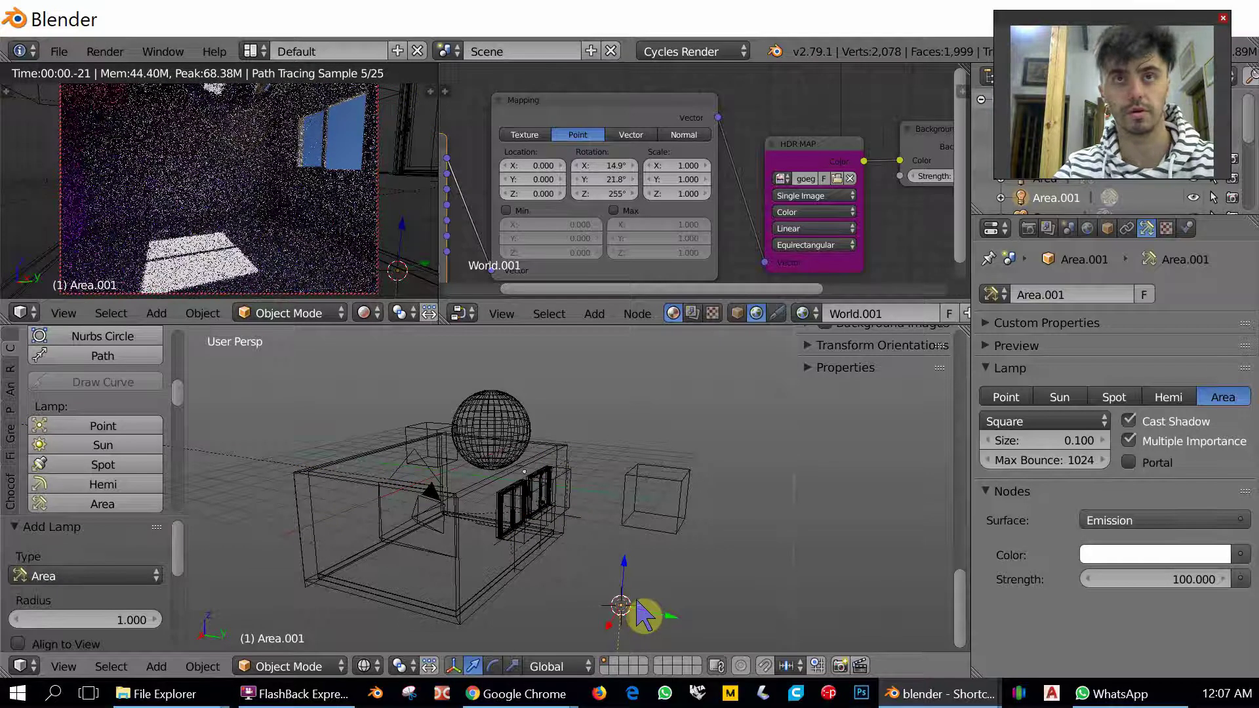
{"action": "key", "text": "s"}
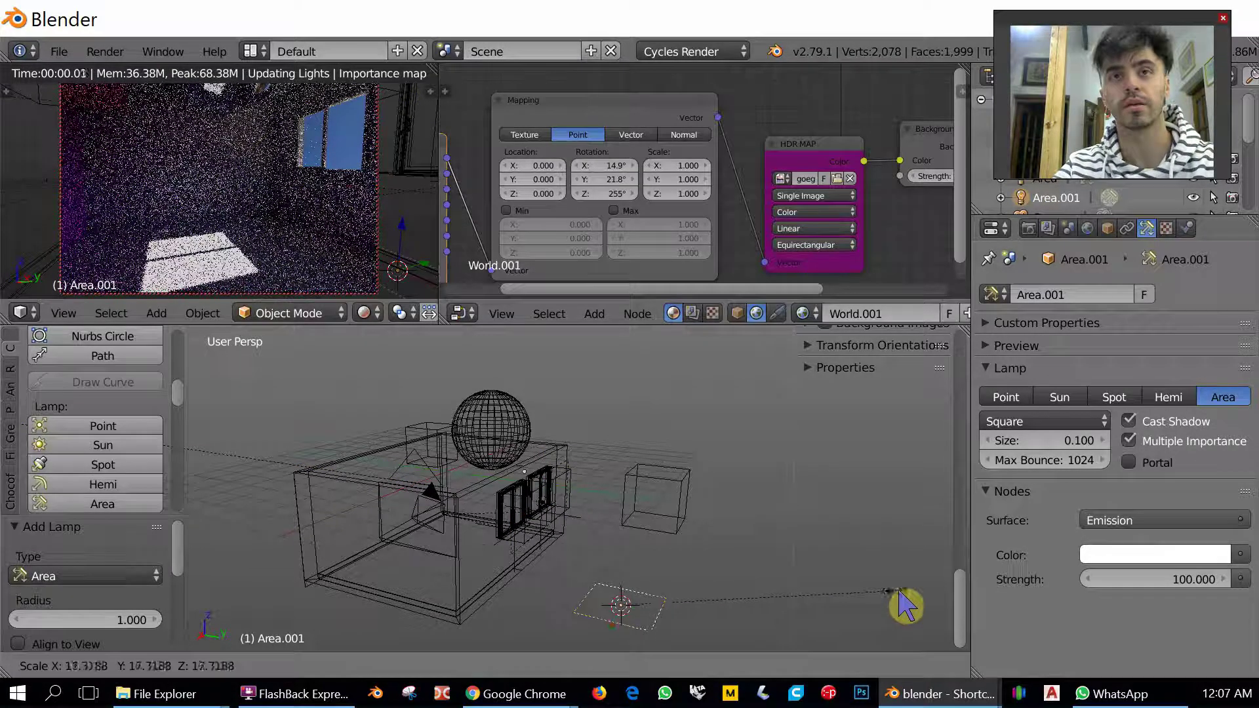
{"action": "left_click", "coordinate": [912, 605]}
{"action": "key", "text": "s"}
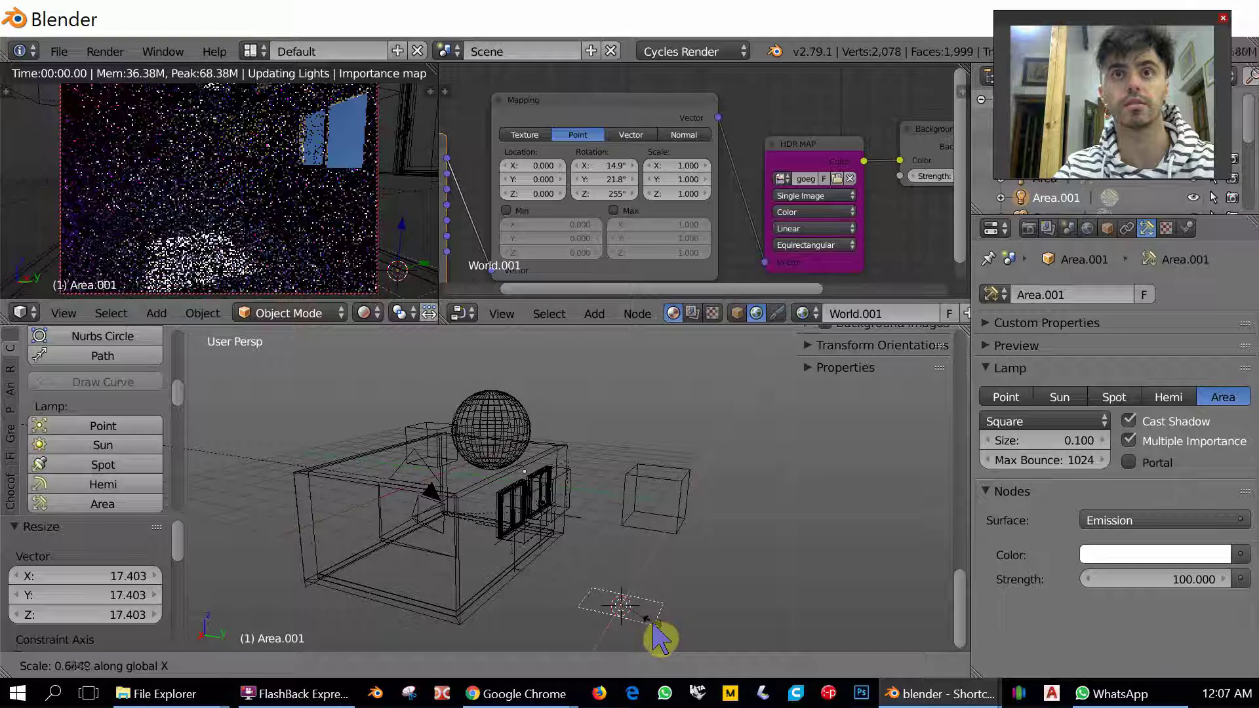
{"action": "left_click", "coordinate": [669, 627]}
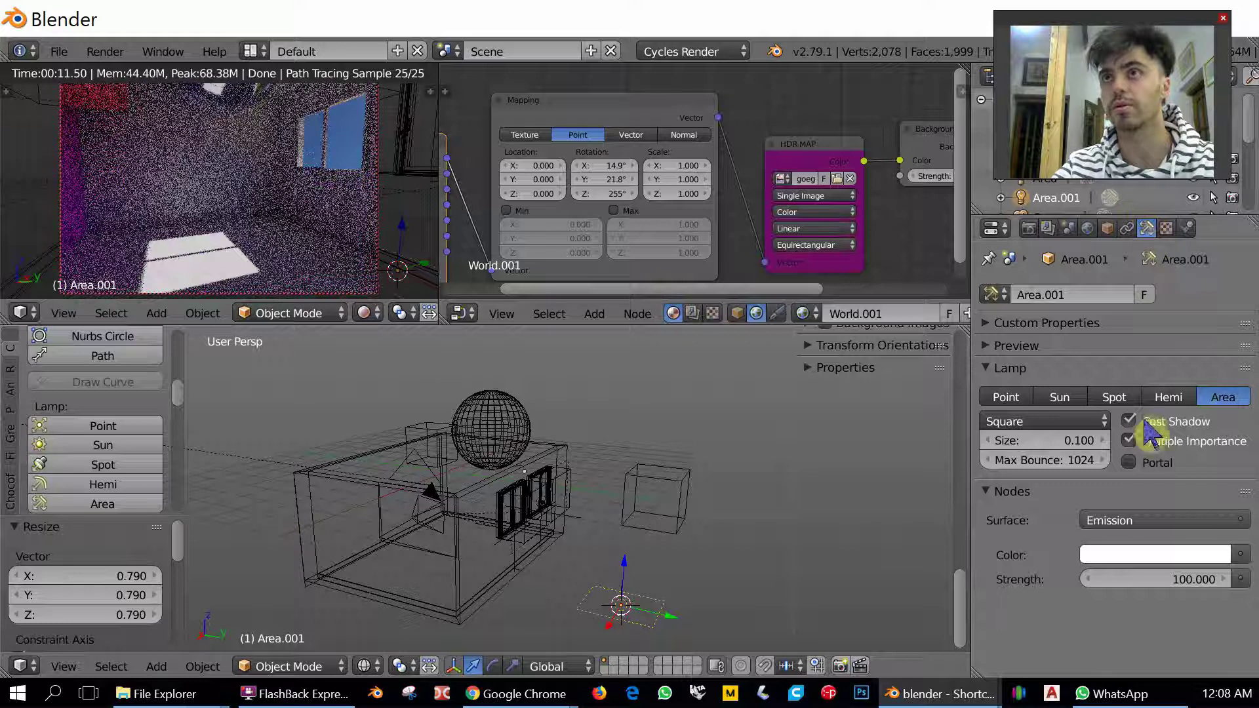
Enable Portal on the Area.001 lamp and orbit toward the room.
{"action": "left_click", "coordinate": [1129, 462]}
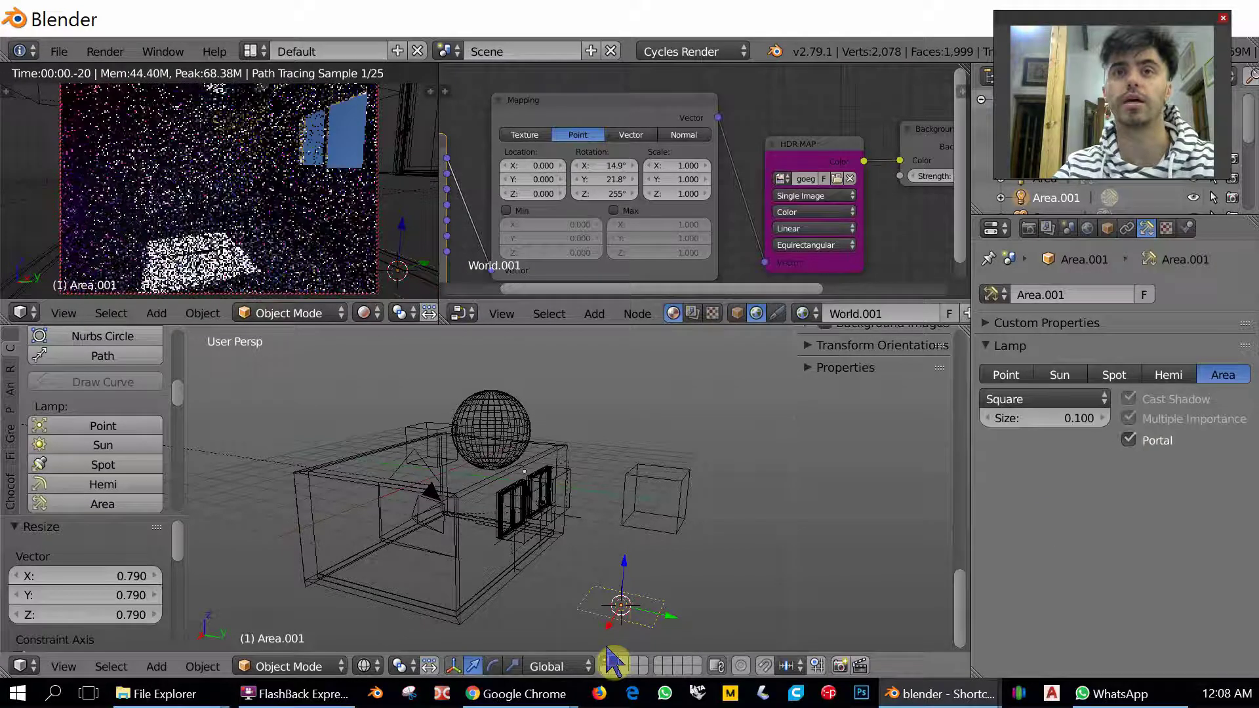
{"action": "middle_click_drag", "start_coordinate": [610, 604], "coordinate": [551, 616]}
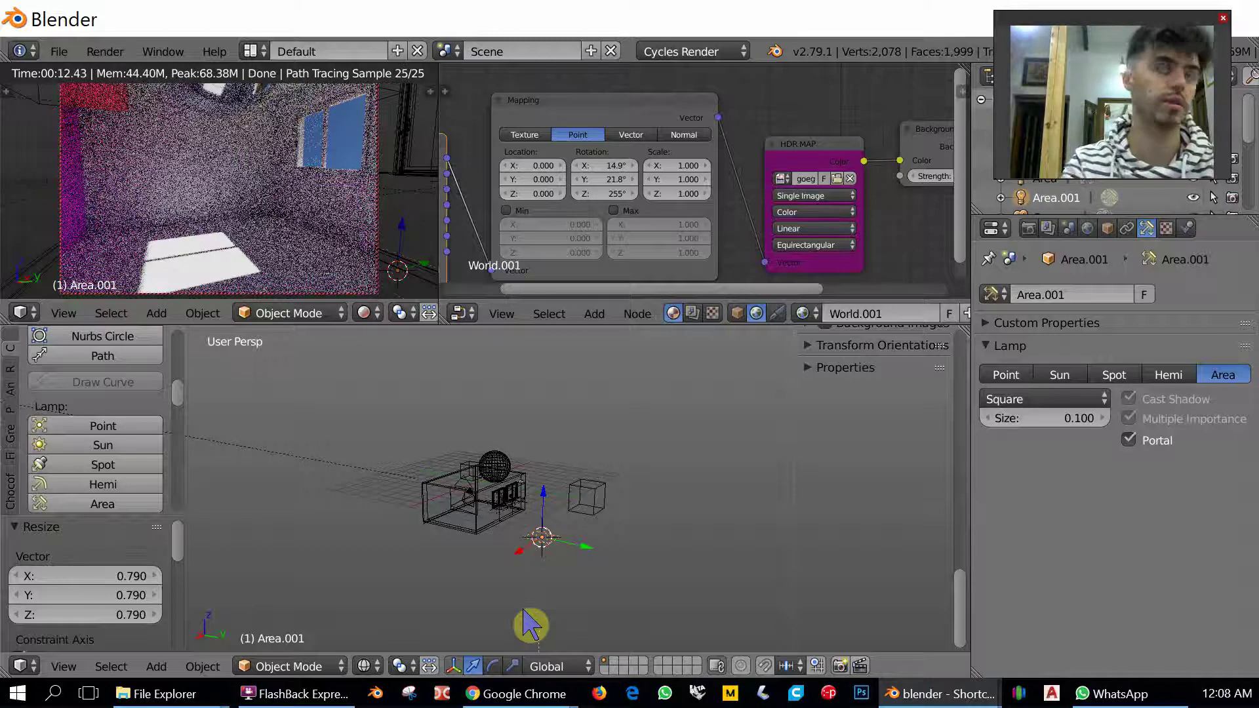
{"action": "scroll", "coordinate": [478, 603], "scroll_direction": "up", "scroll_amount": 10}
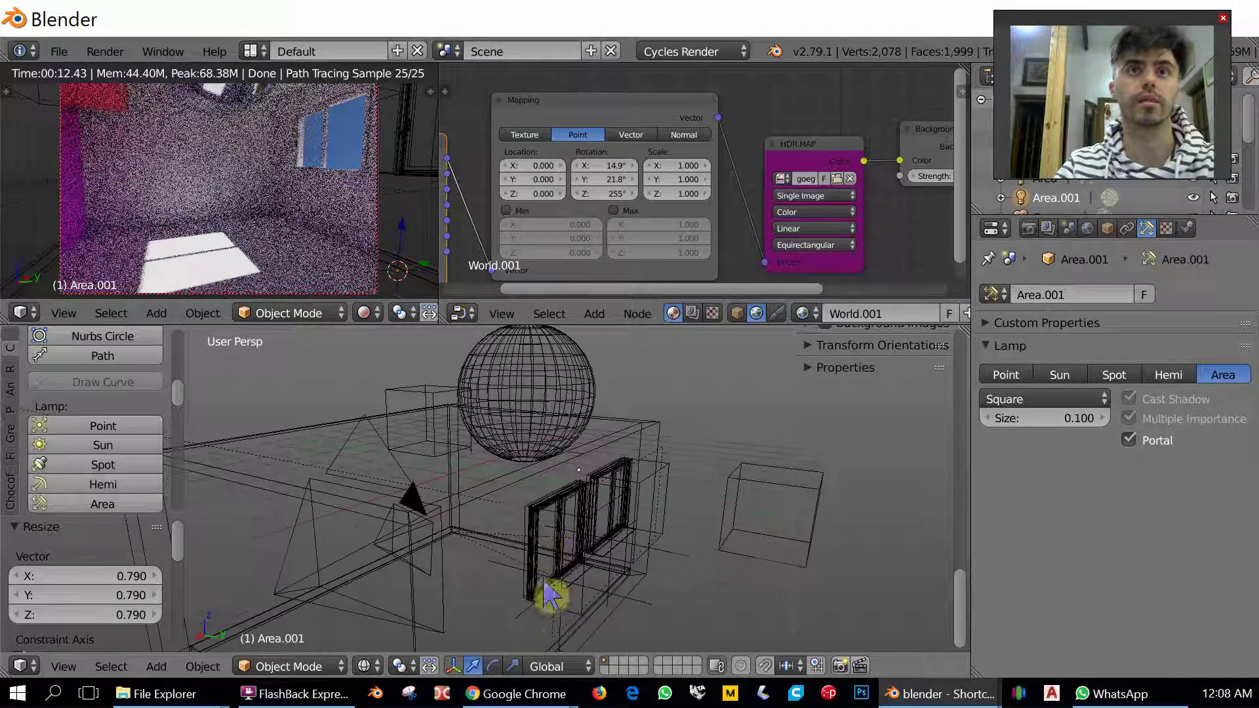
Shift the window Area portal -0.117 along Y and reframe the camera view of the room.
{"action": "right_click", "coordinate": [561, 640]}
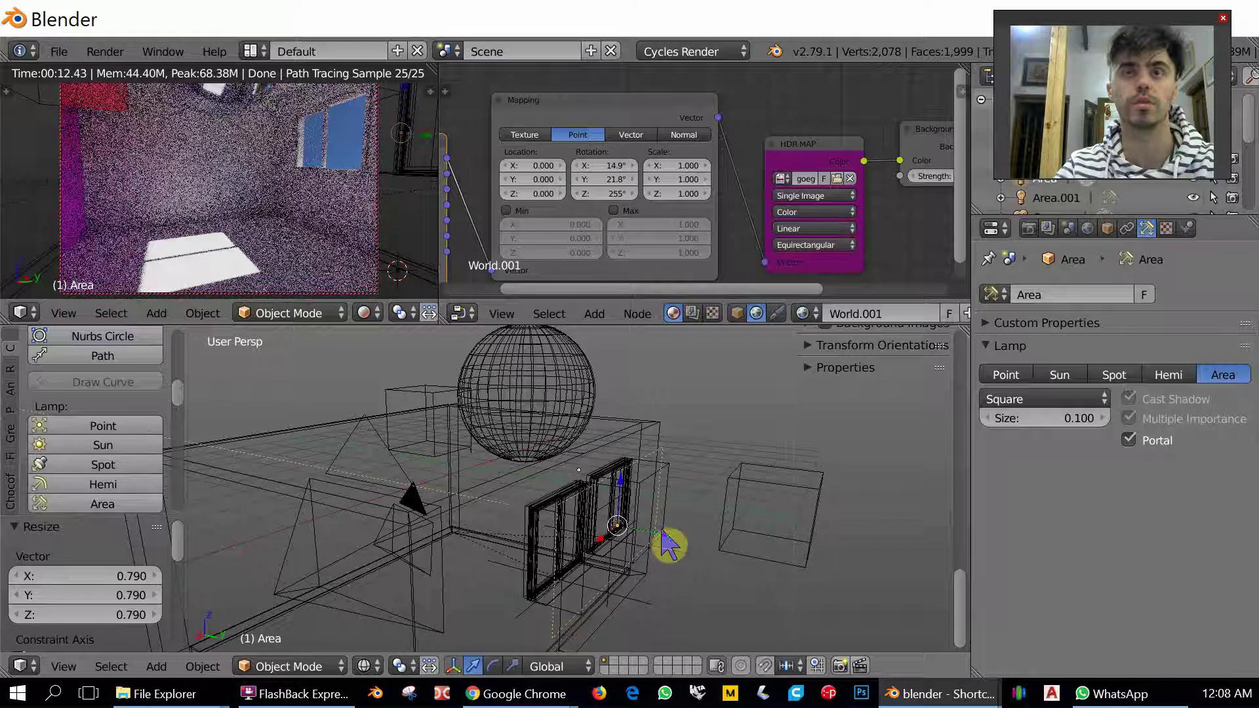
{"action": "left_click_drag", "start_coordinate": [661, 536], "coordinate": [655, 551]}
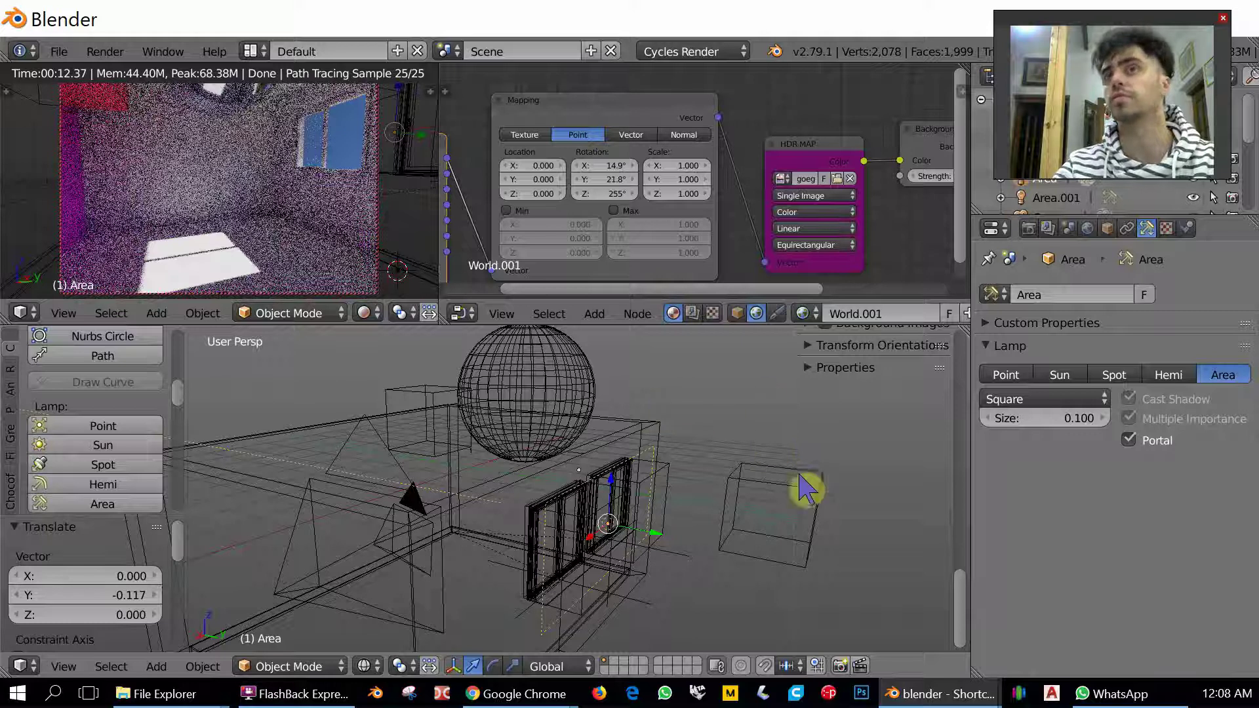
{"action": "scroll", "coordinate": [312, 197], "scroll_direction": "up", "scroll_amount": 2}
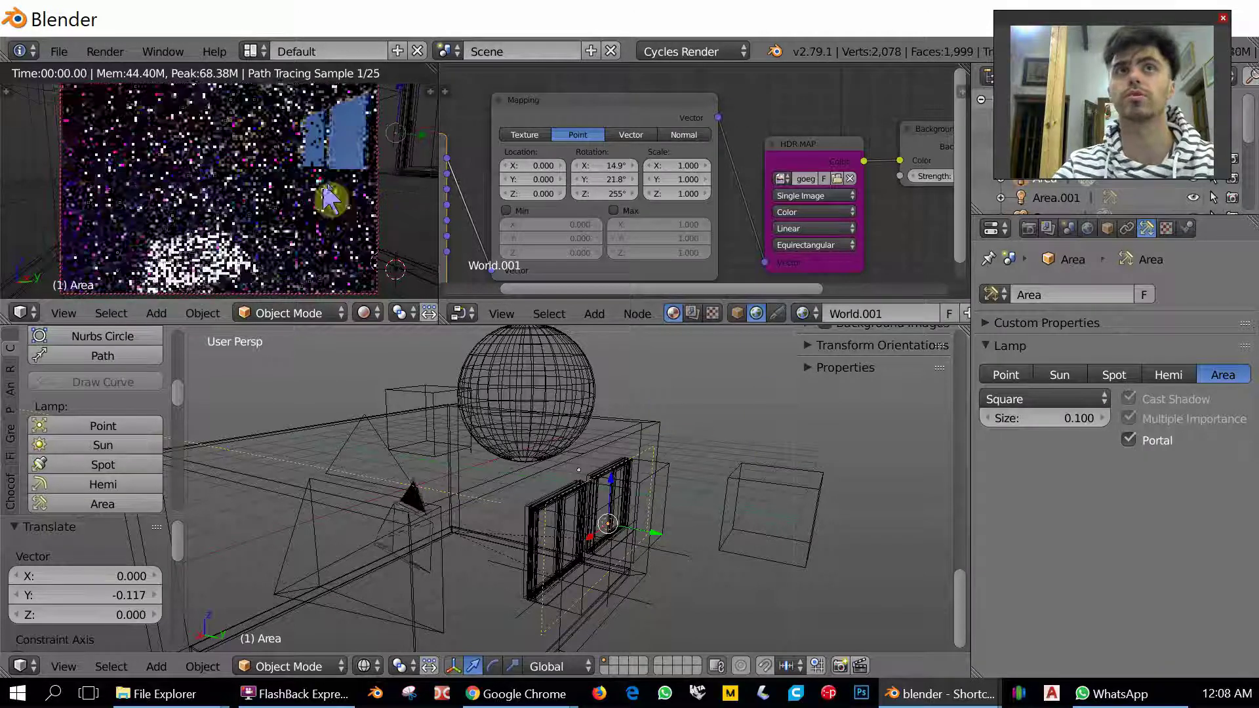
{"action": "scroll", "coordinate": [343, 191], "scroll_direction": "up", "scroll_amount": 2}
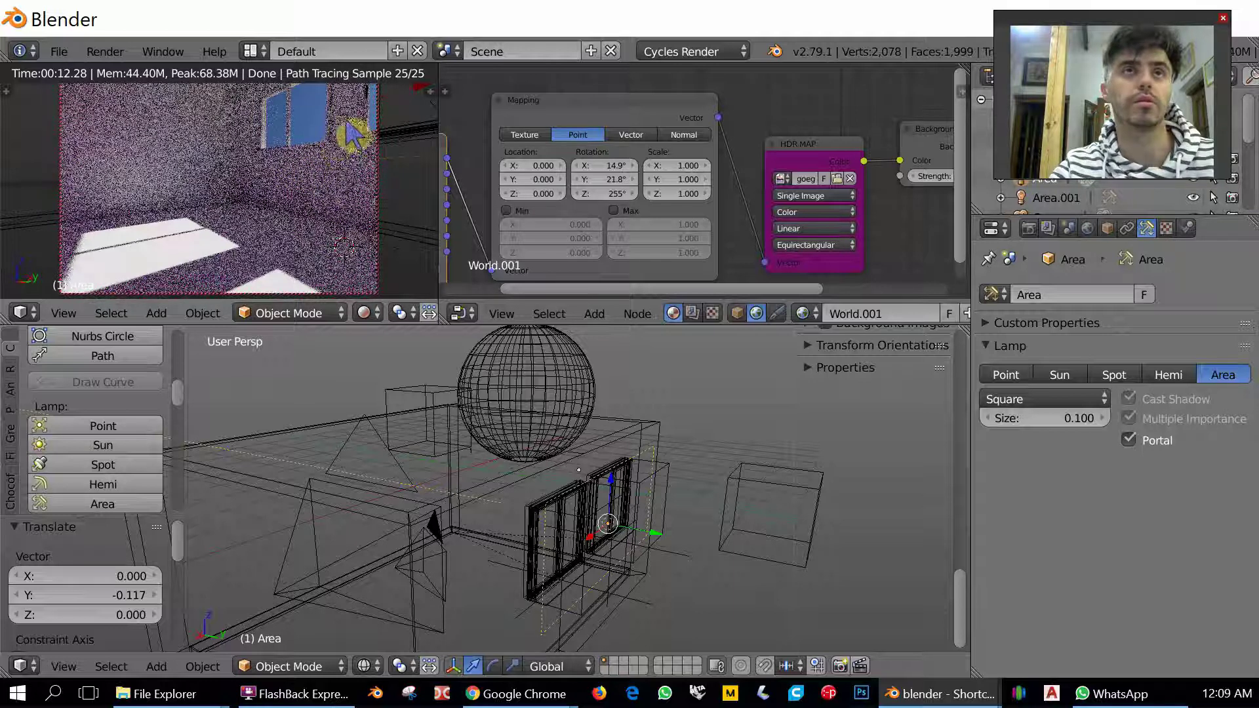
{"action": "mouse_move", "coordinate": [311, 170]}
{"action": "middle_mouse_down", "text": "shift"}
{"action": "mouse_move", "coordinate": [313, 188]}
{"action": "mouse_move", "coordinate": [305, 177]}
{"action": "middle_mouse_up", "text": "shift"}
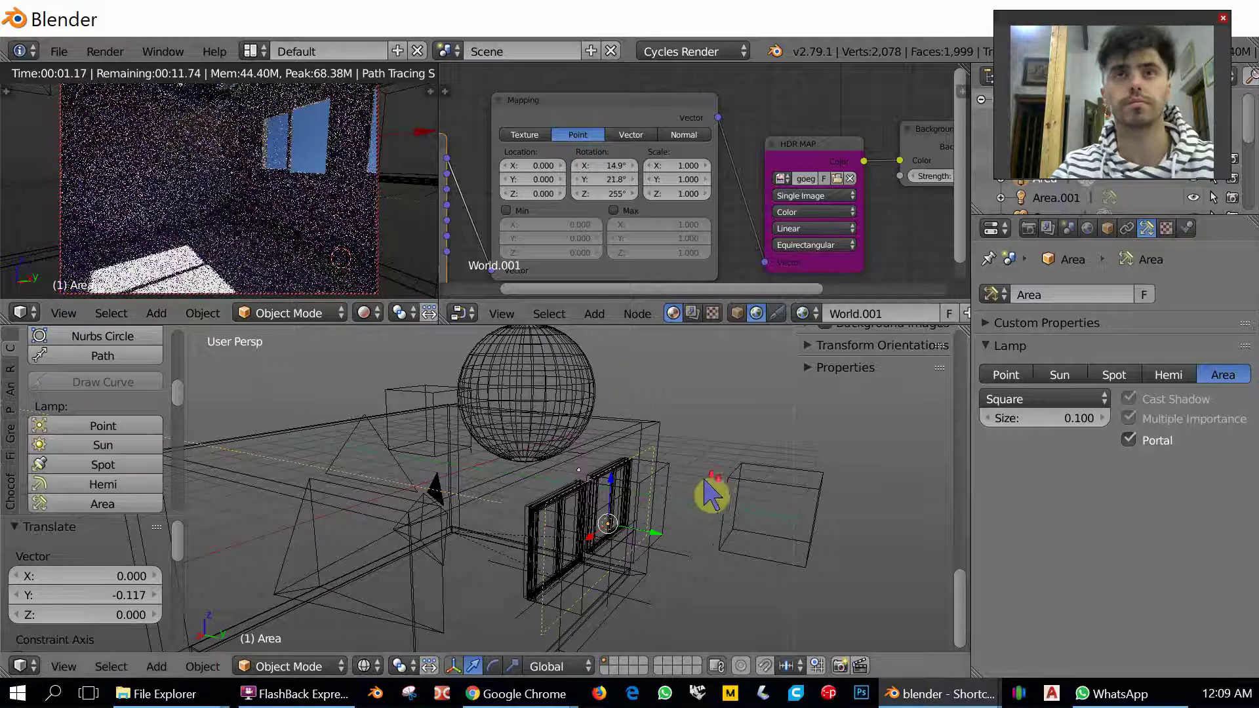
{"action": "middle_click_drag", "start_coordinate": [683, 514], "coordinate": [417, 465]}
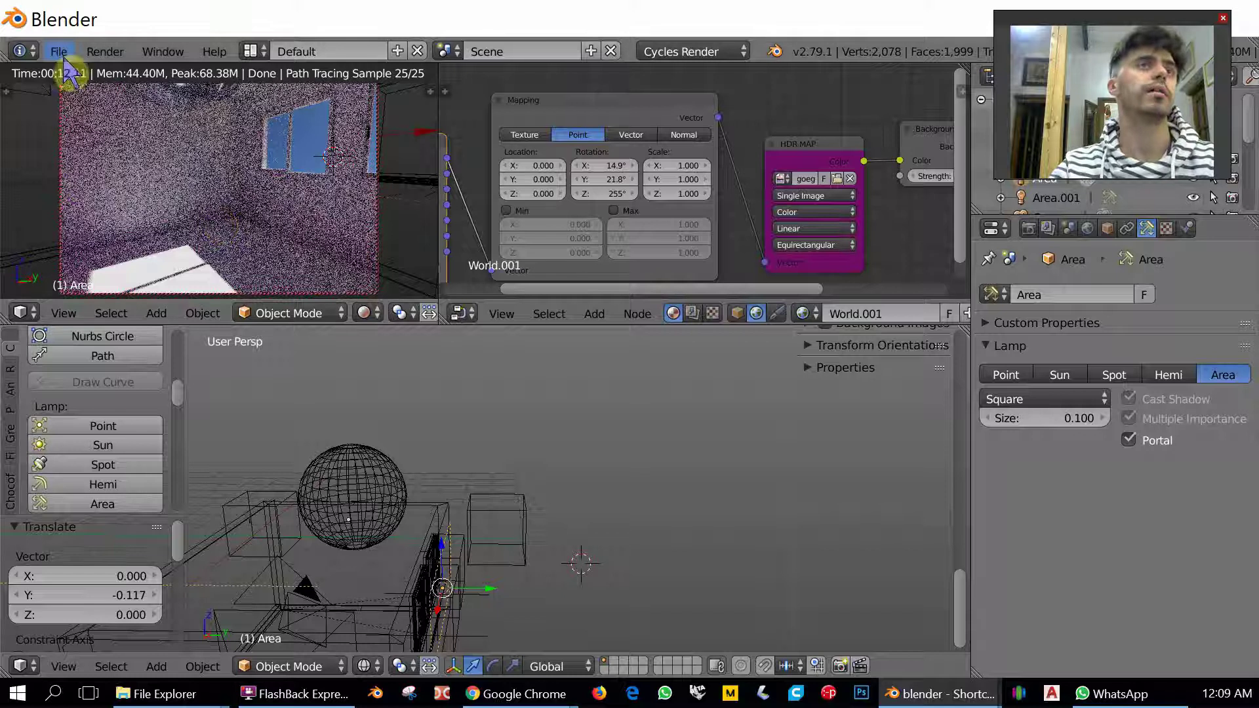
{"action": "key", "text": "z"}
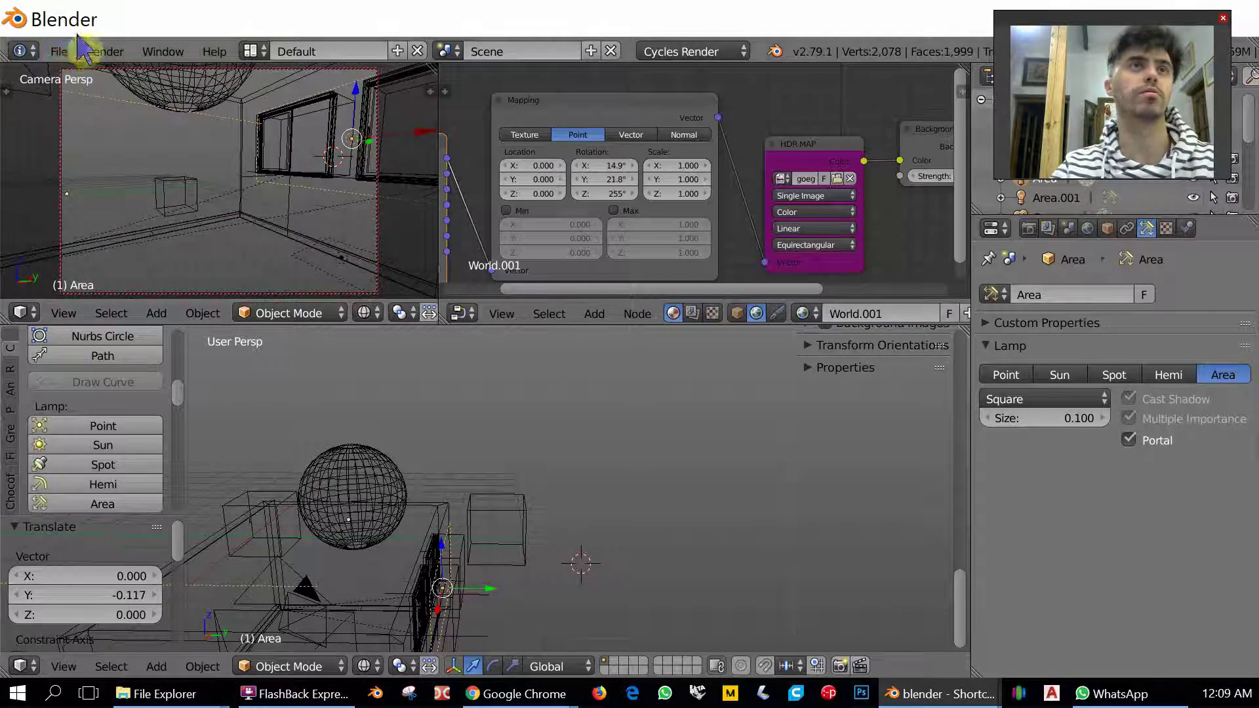
{"action": "left_click", "coordinate": [59, 51]}
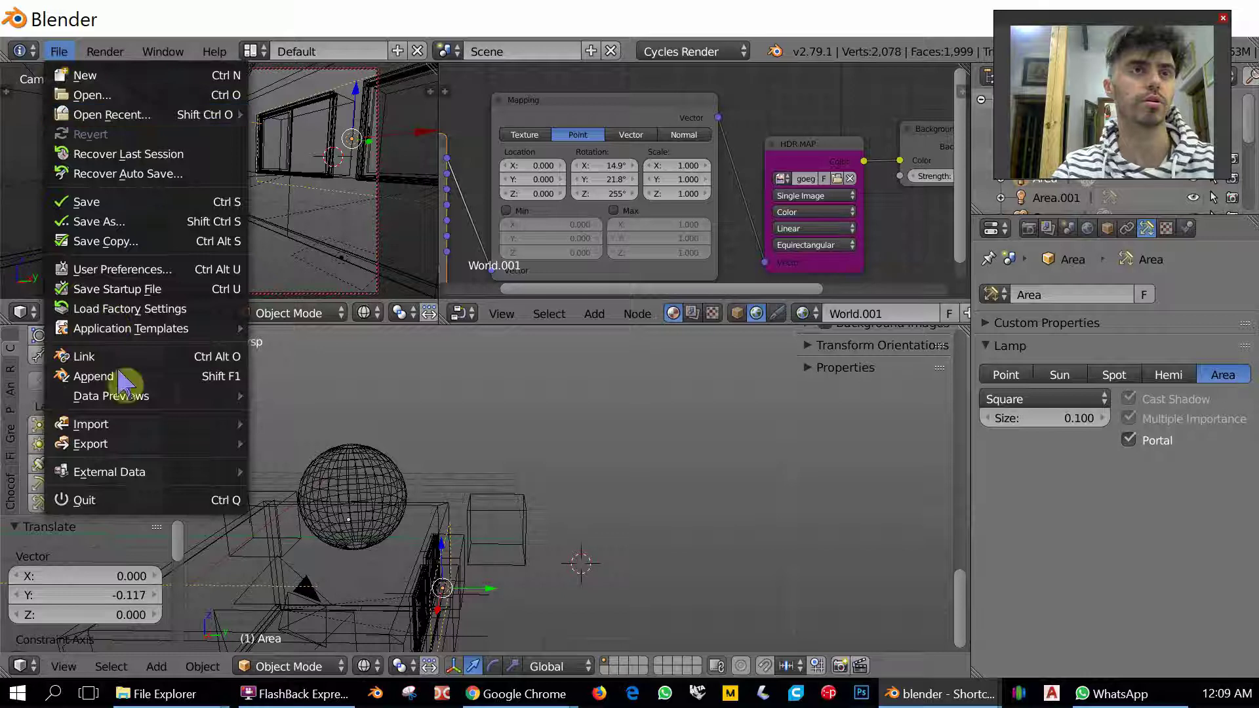
{"action": "mouse_move", "coordinate": [131, 452]}
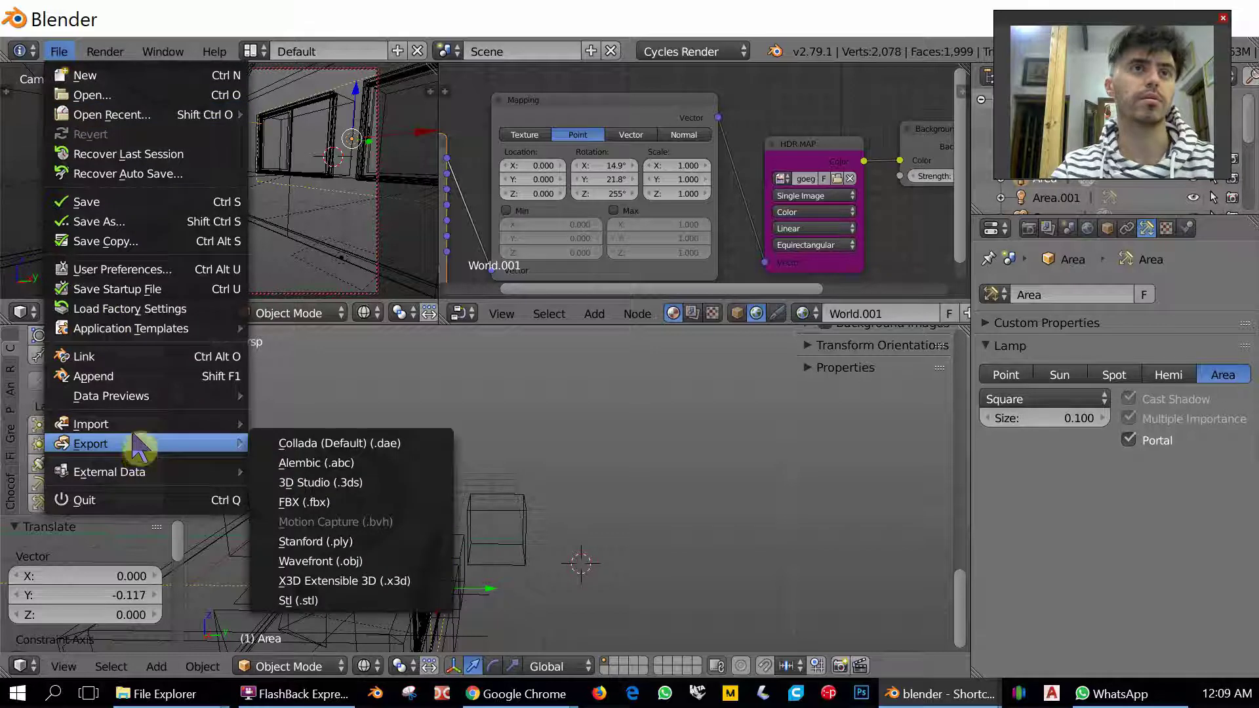
{"action": "mouse_move", "coordinate": [137, 427]}
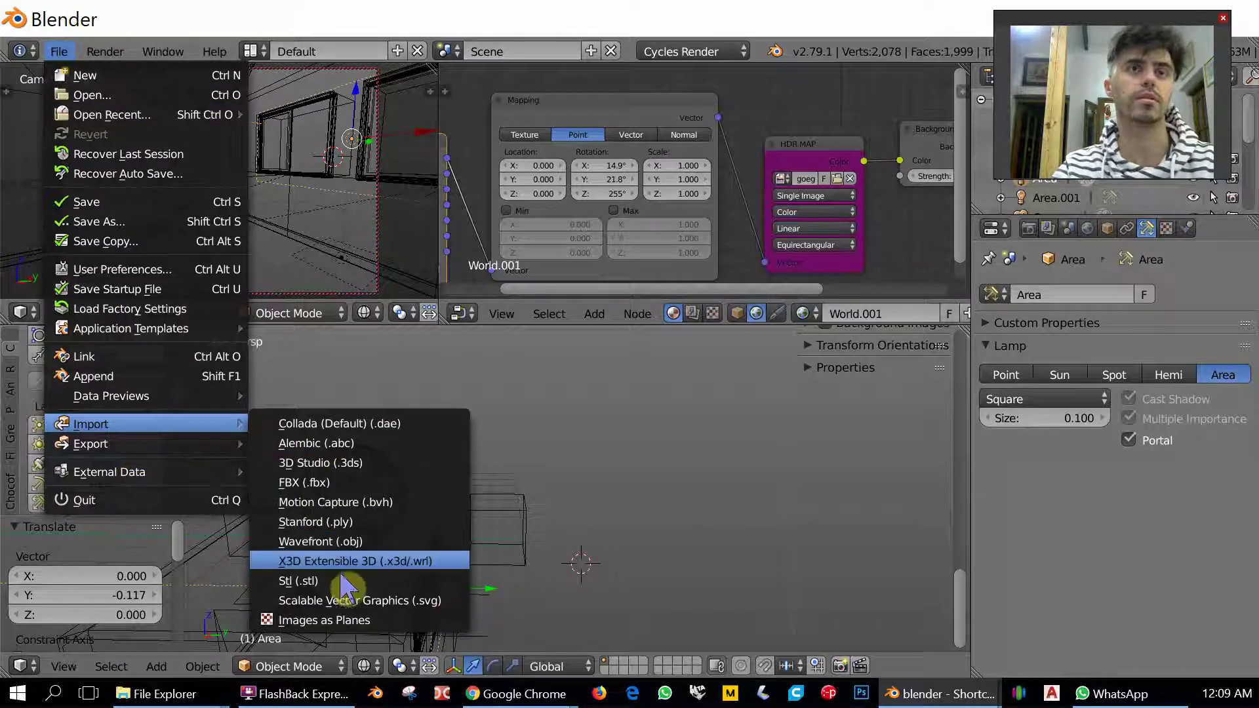
{"action": "left_click", "coordinate": [343, 622]}
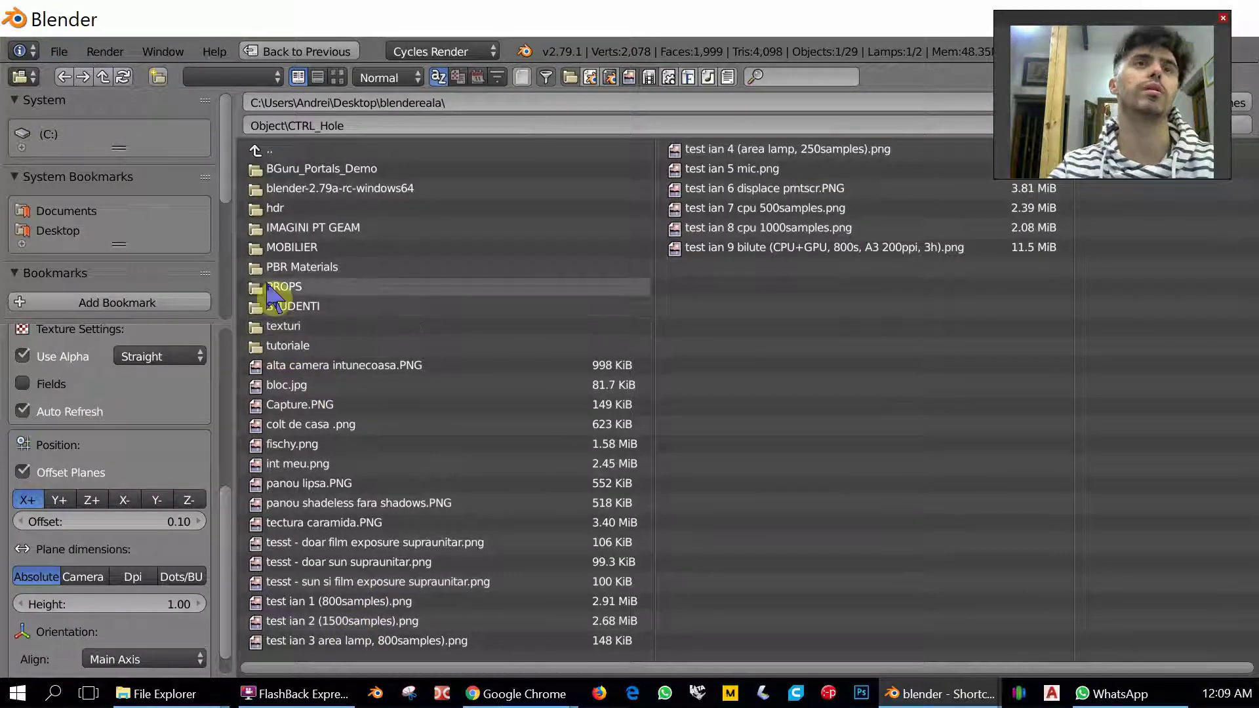
{"action": "left_click", "coordinate": [289, 228]}
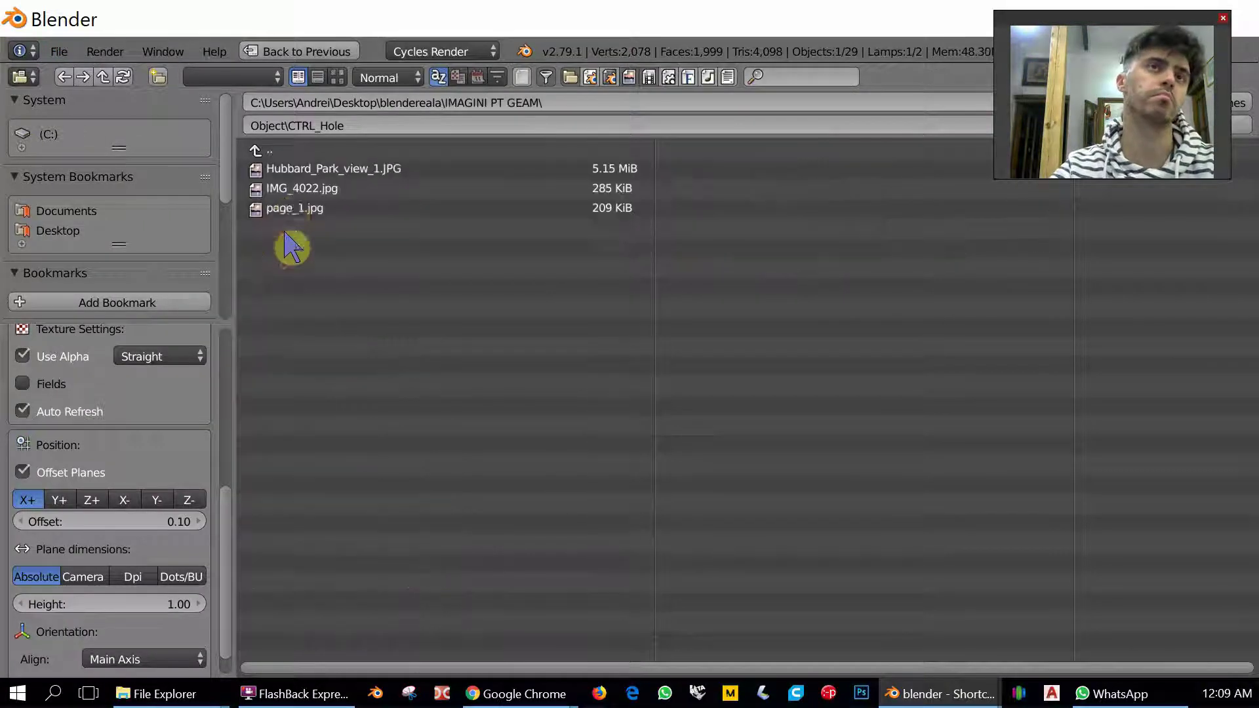
{"action": "left_click", "coordinate": [337, 79]}
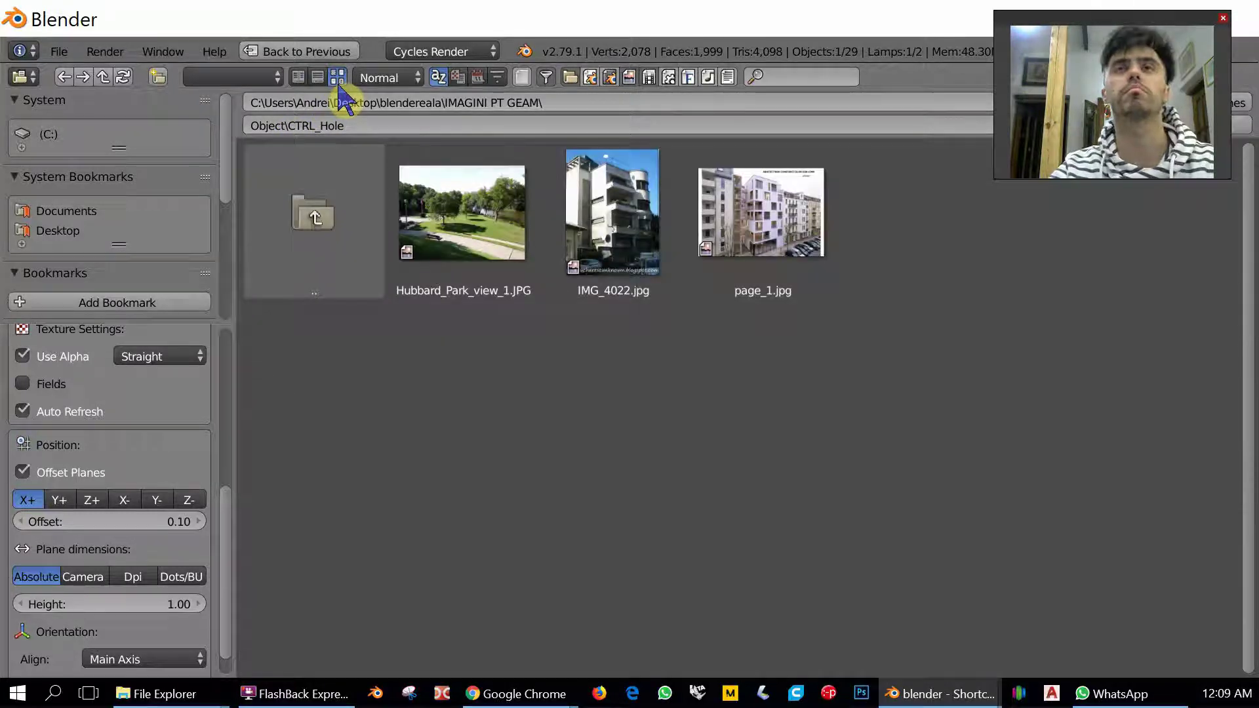
{"action": "double_click", "coordinate": [620, 223]}
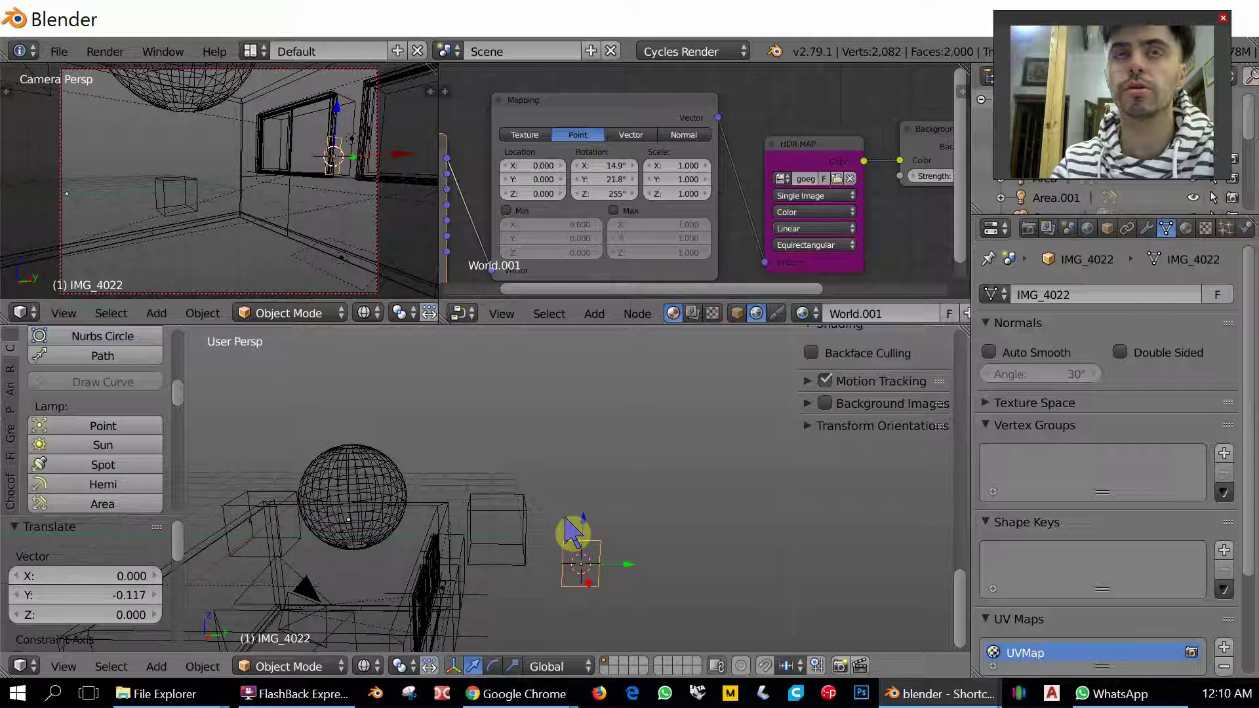
{"action": "key", "text": "ctrl+z"}
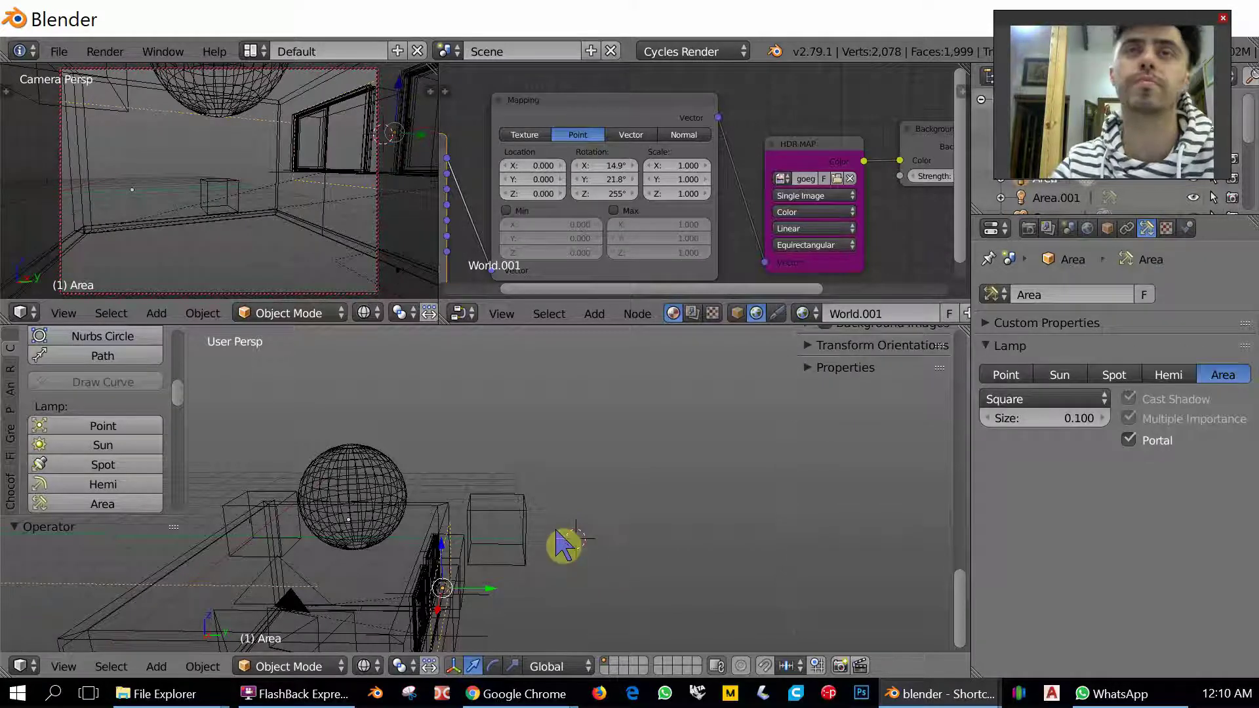
Import IMG_4022.jpg through Images as Planes with Shadeless material settings.
{"action": "left_click", "coordinate": [73, 46]}
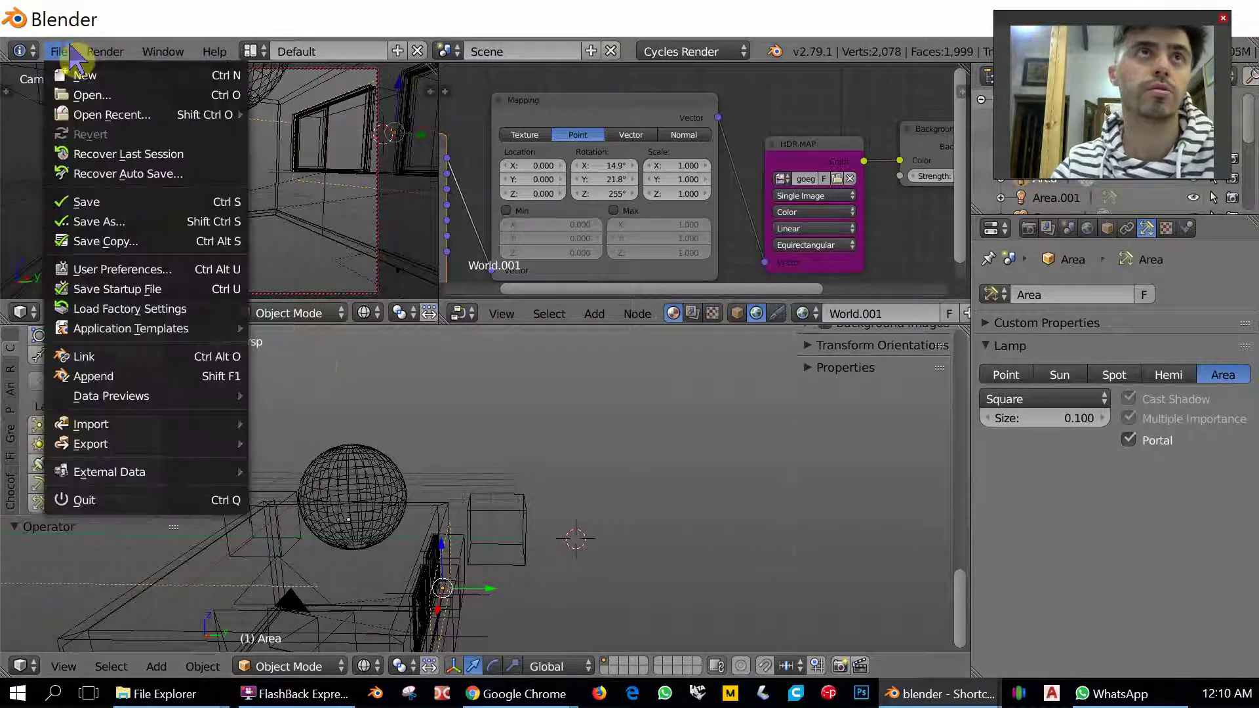
{"action": "mouse_move", "coordinate": [126, 425]}
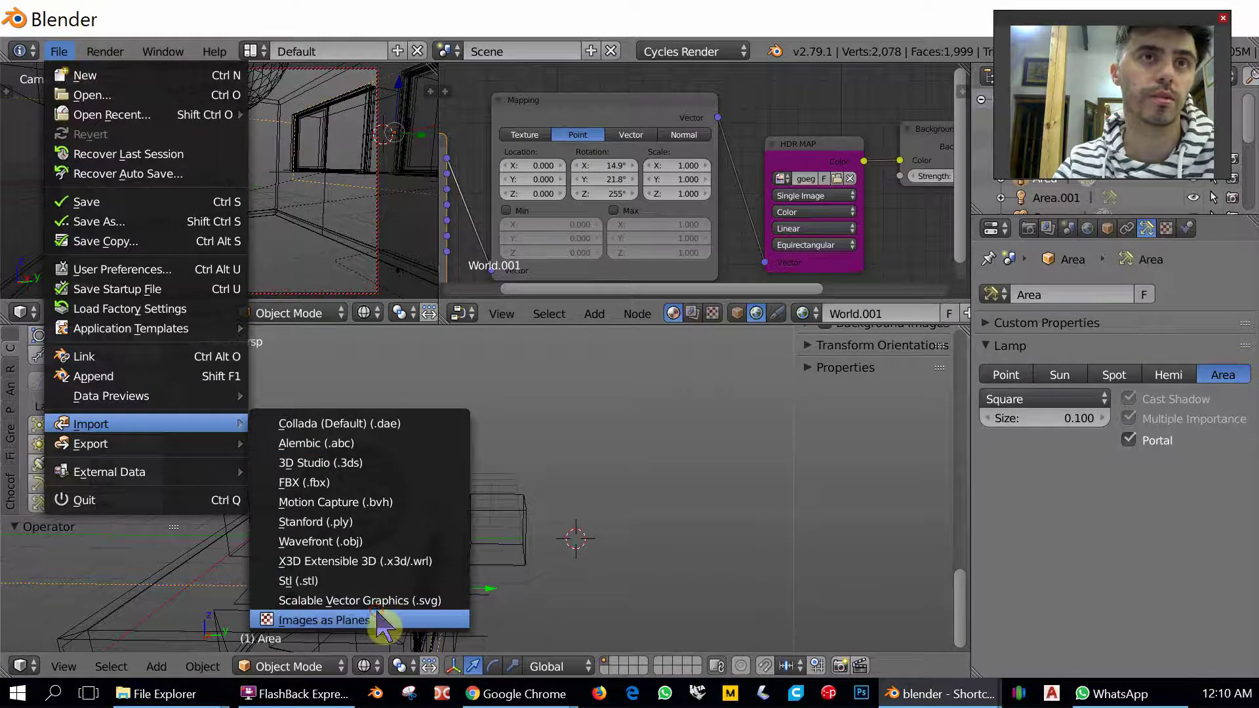
{"action": "left_click", "coordinate": [383, 621]}
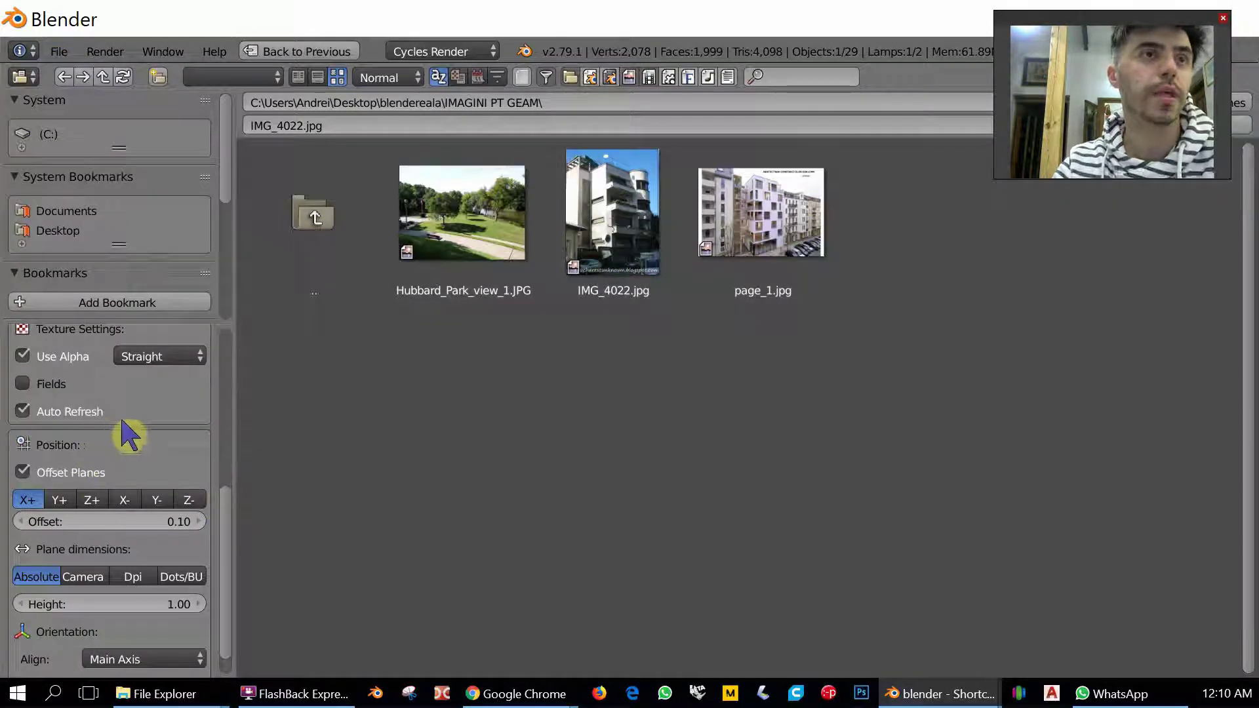
{"action": "scroll", "coordinate": [120, 459], "scroll_direction": "down", "scroll_amount": 1}
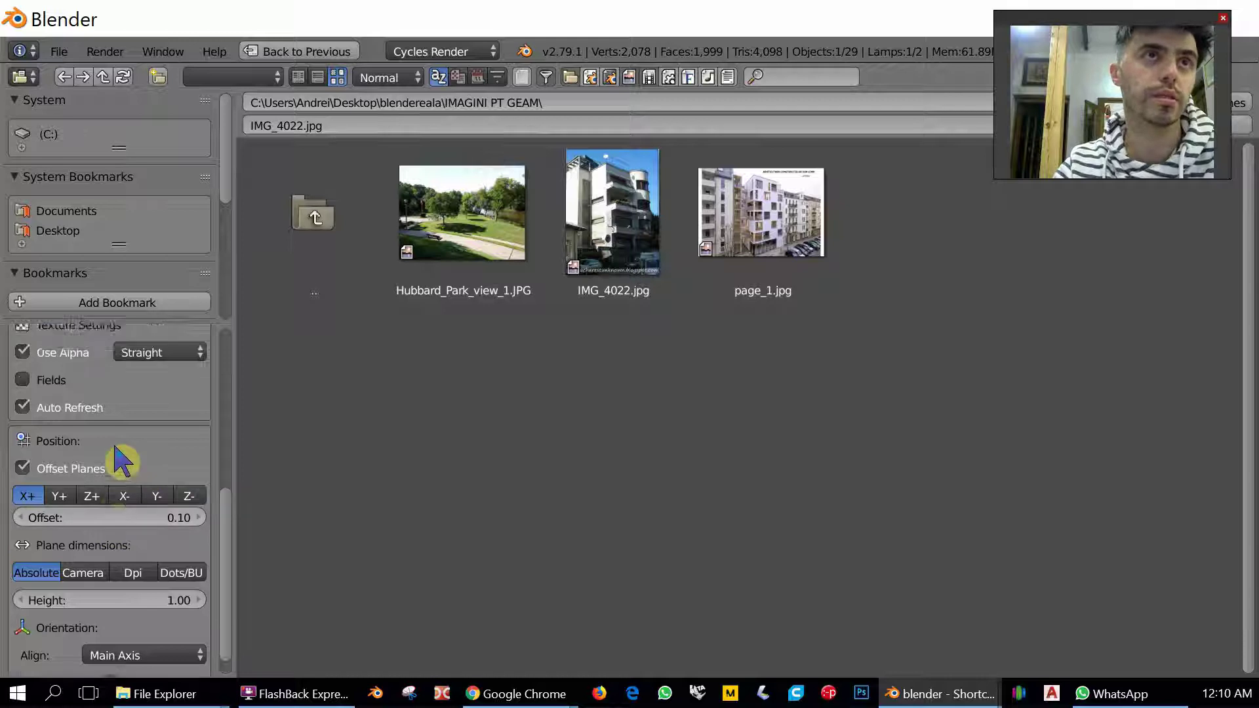
{"action": "scroll", "coordinate": [121, 463], "scroll_direction": "up", "scroll_amount": 5}
{"action": "left_click", "coordinate": [610, 223]}
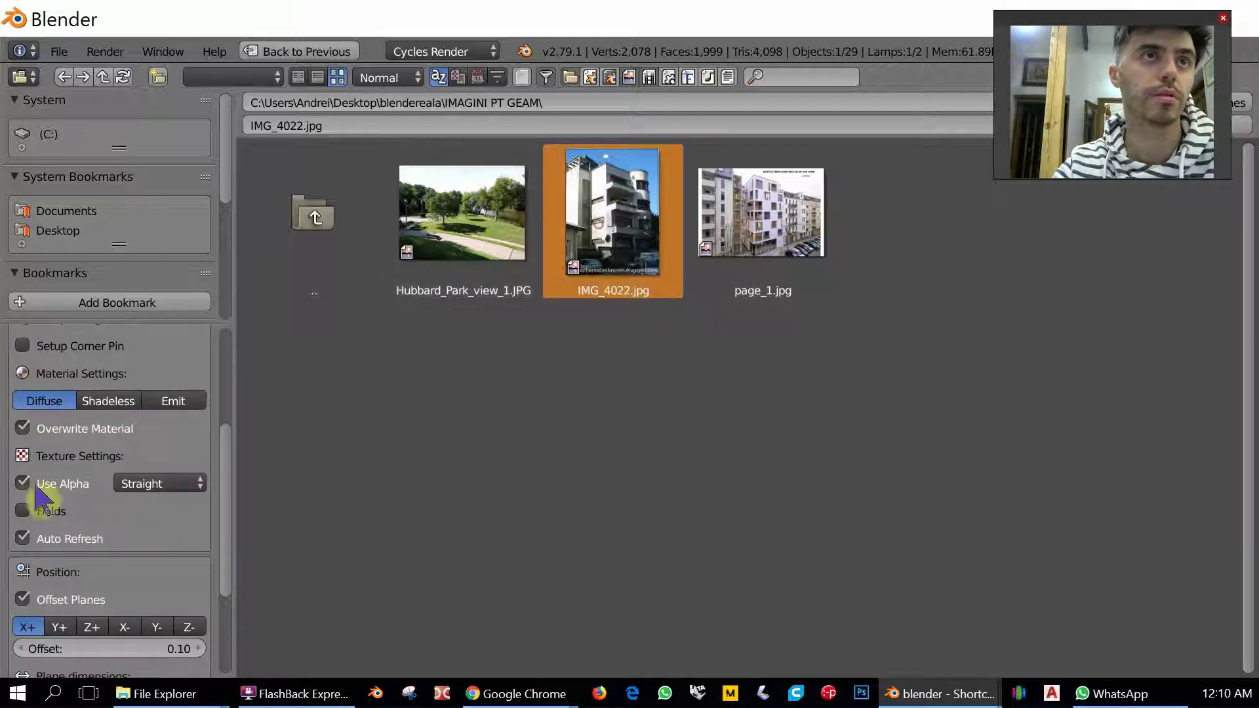
{"action": "scroll", "coordinate": [76, 426], "scroll_direction": "up", "scroll_amount": 6}
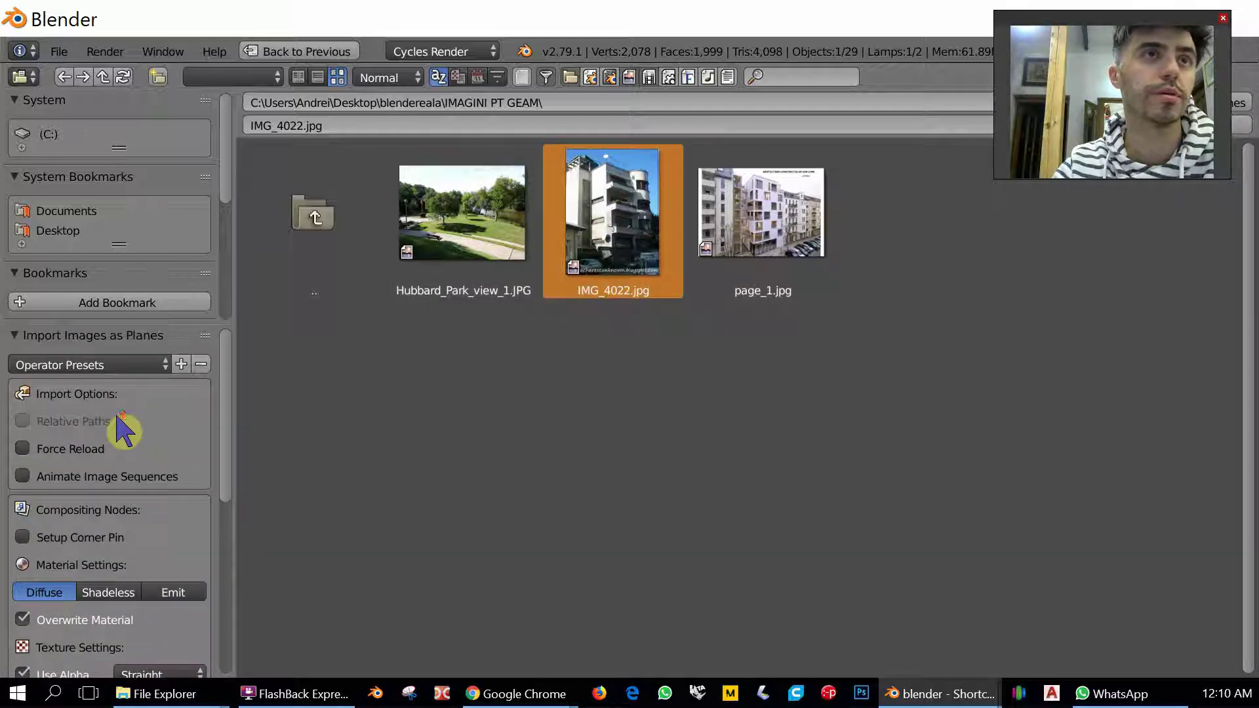
{"action": "scroll", "coordinate": [118, 473], "scroll_direction": "down", "scroll_amount": 4}
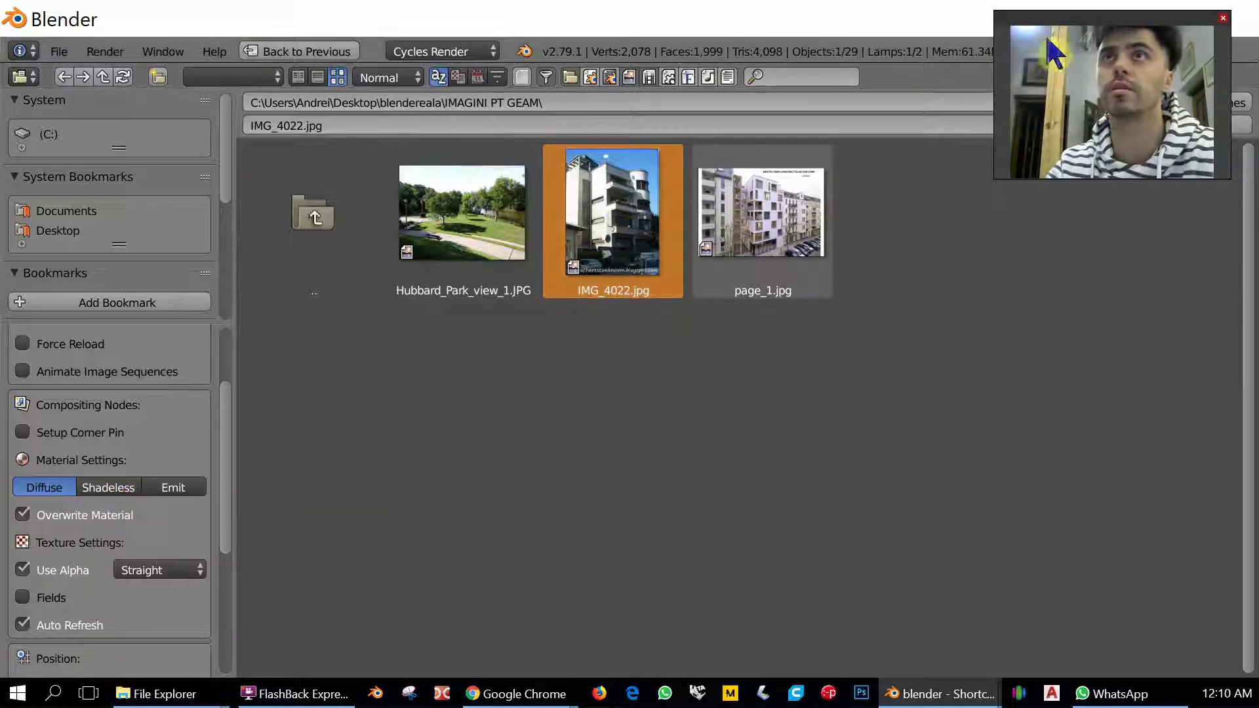
{"action": "left_click_drag", "start_coordinate": [1055, 50], "coordinate": [1050, 162]}
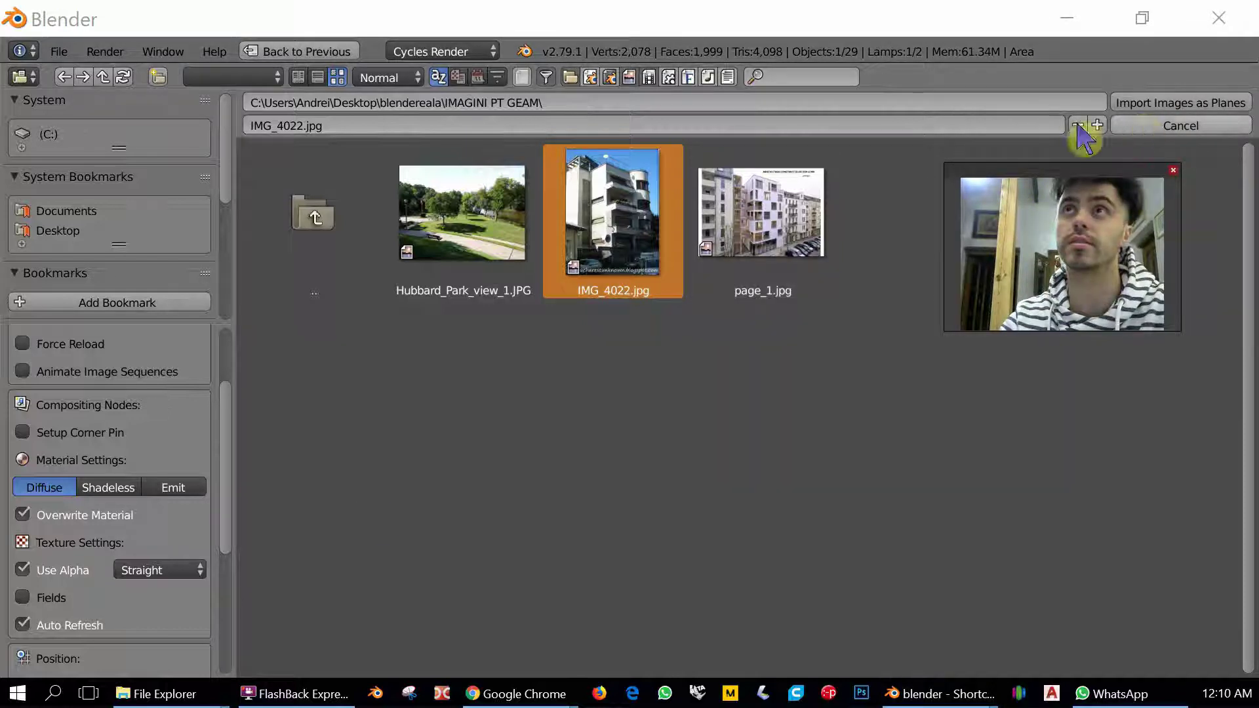
{"action": "left_click", "coordinate": [120, 489]}
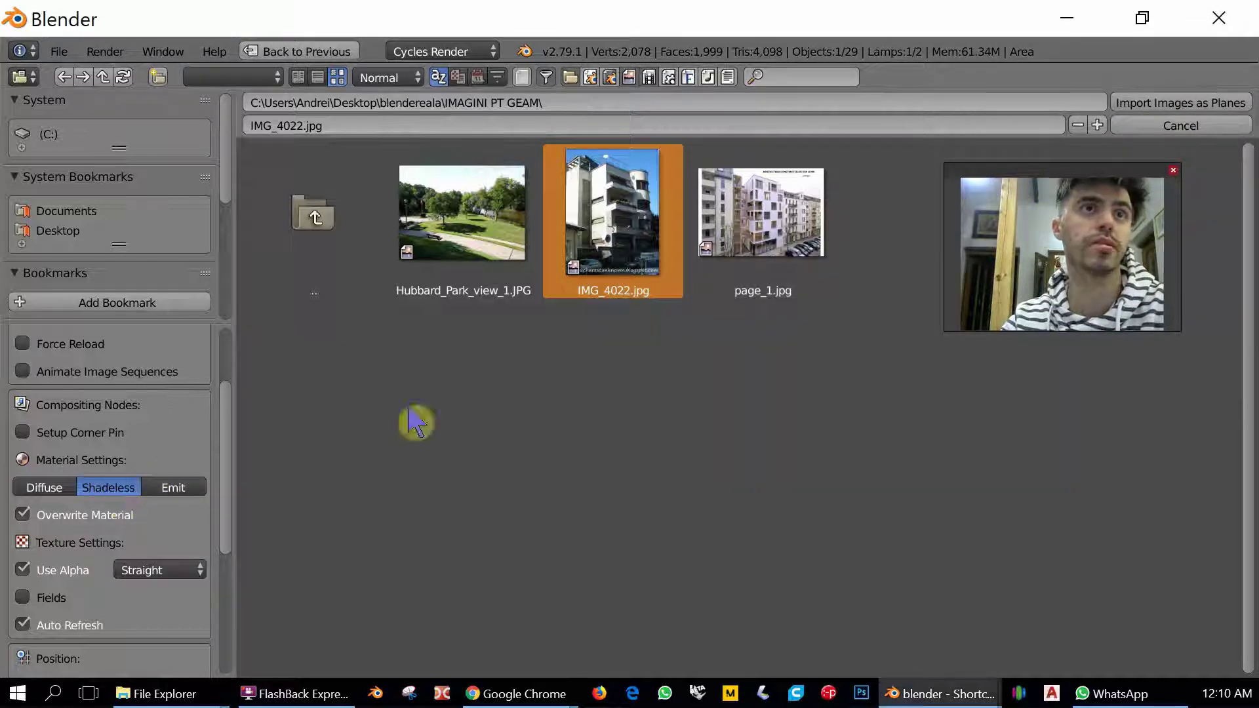
{"action": "left_click", "coordinate": [1210, 105]}
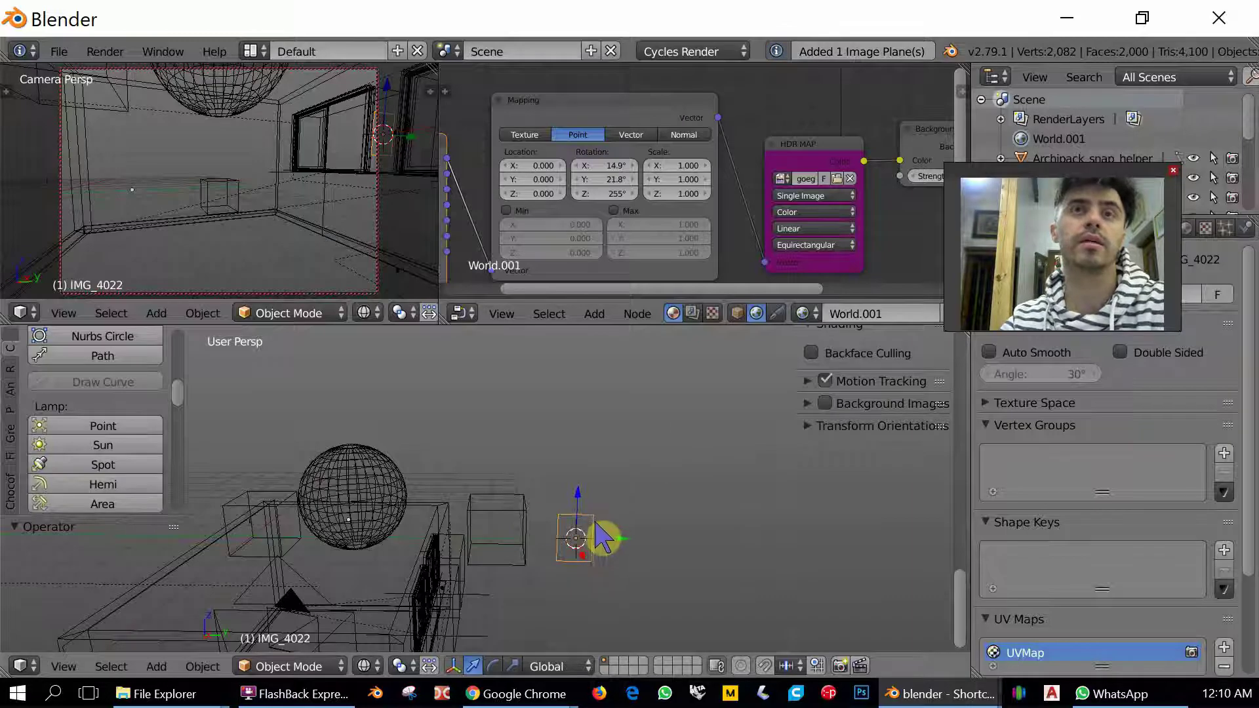
Scale the IMG_4022 plane to 3.138 and rotate it −47.7°.
{"action": "middle_click_drag", "start_coordinate": [469, 511], "coordinate": [512, 578]}
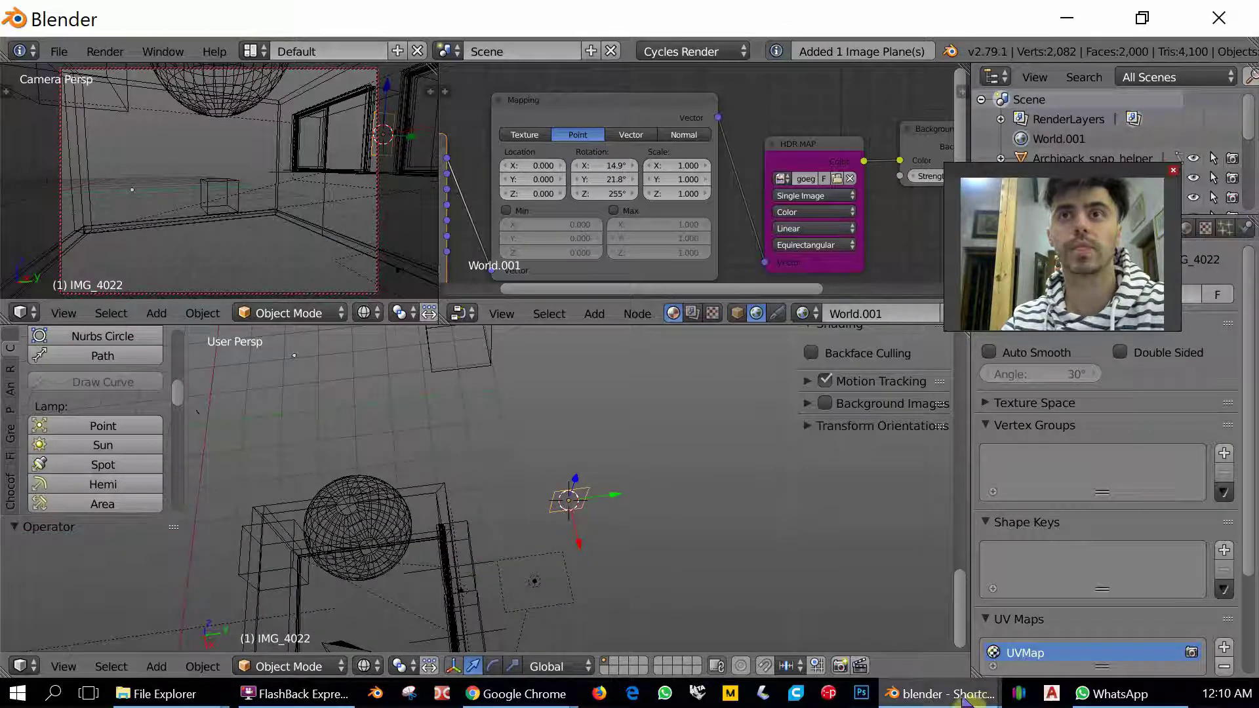
{"action": "middle_click_drag", "start_coordinate": [632, 523], "coordinate": [623, 525]}
{"action": "key", "text": "s"}
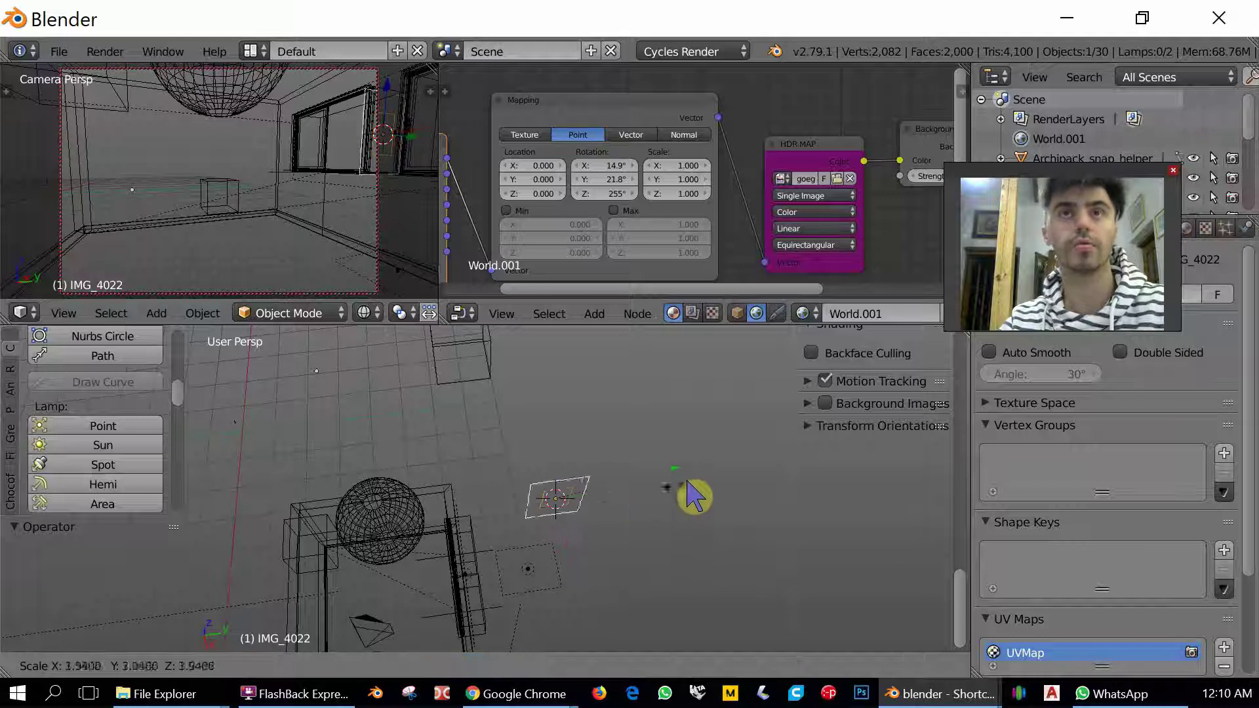
{"action": "left_click", "coordinate": [741, 463]}
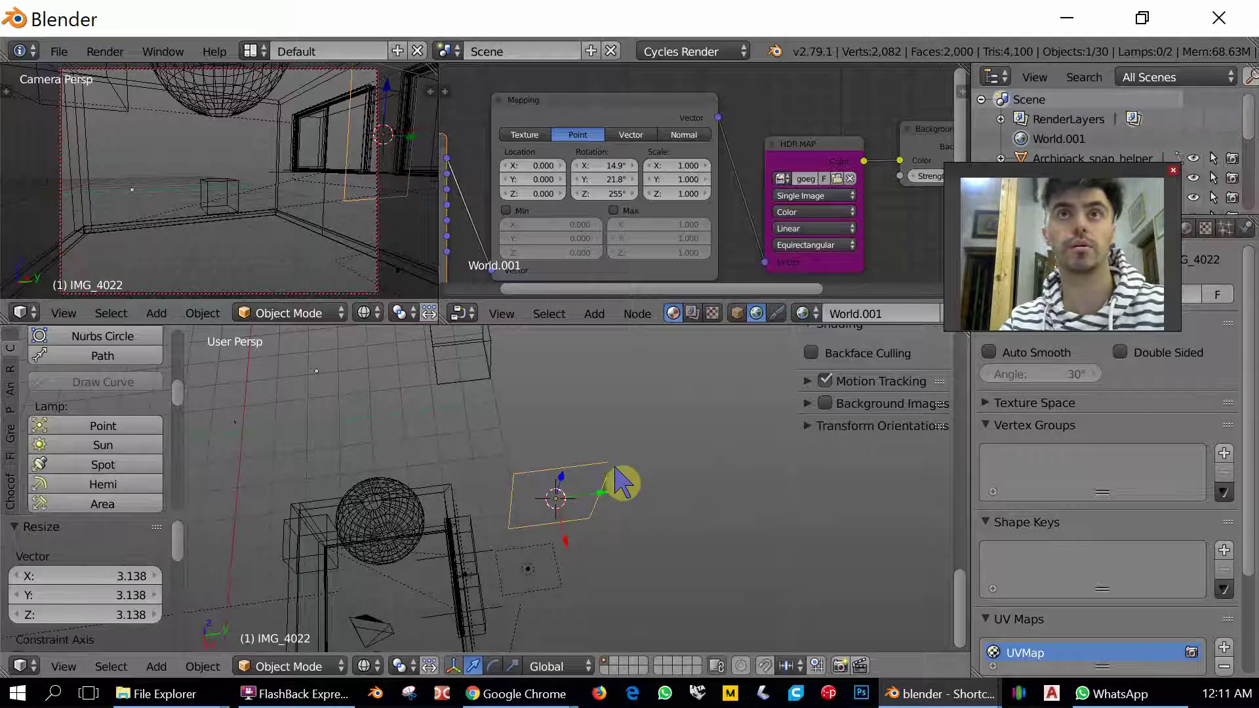
{"action": "key", "text": "r"}
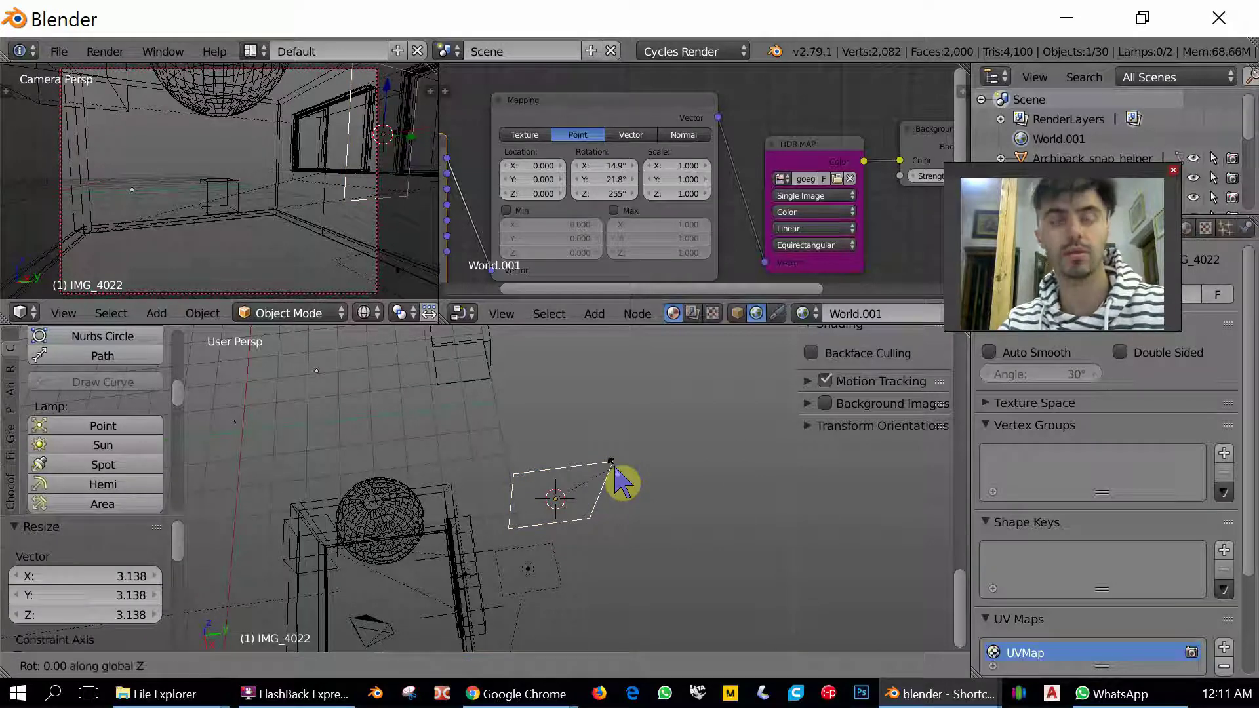
{"action": "left_click", "coordinate": [626, 528]}
Move the plane outside the room's window and preview the camera view with rendered shading.
{"action": "key", "text": "m"}
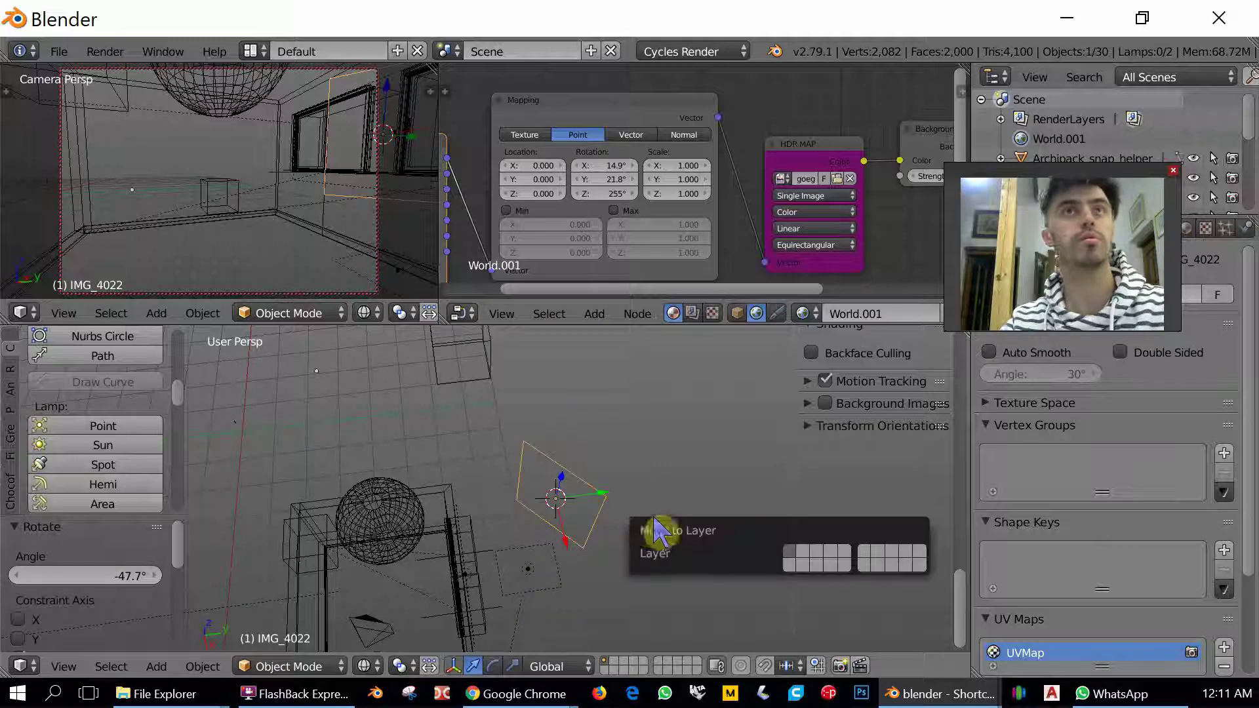
{"action": "key", "text": "g"}
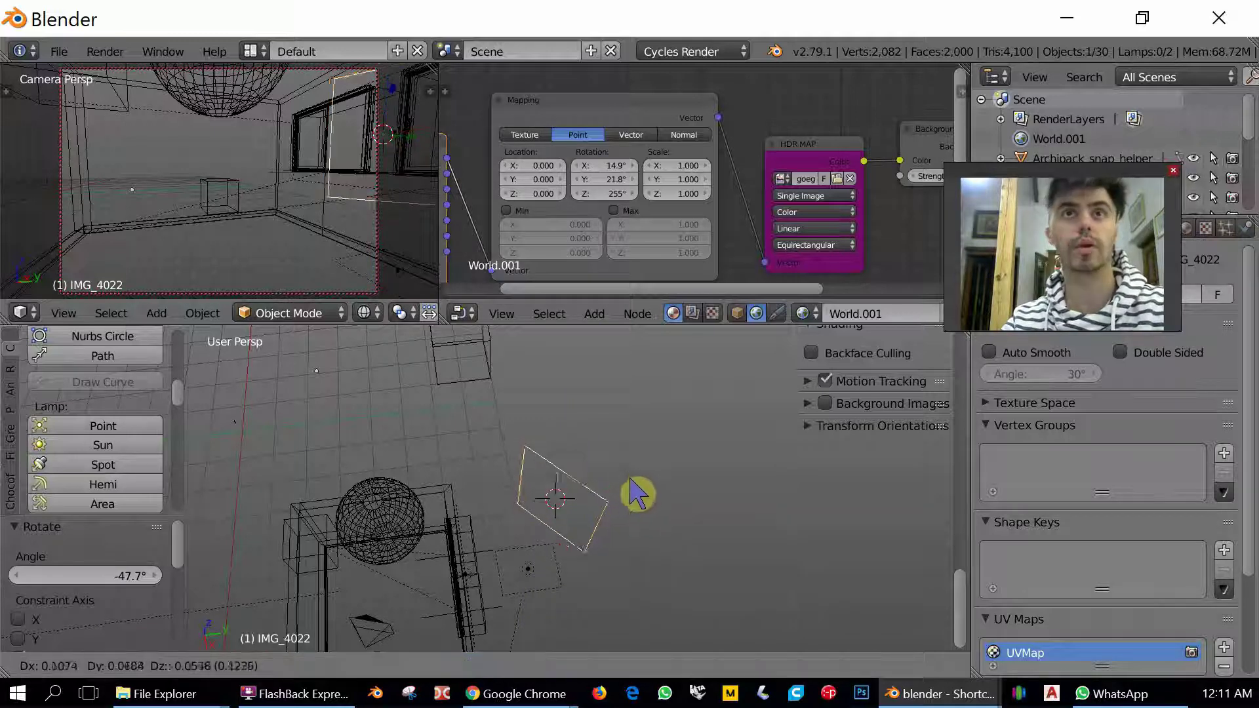
{"action": "left_click", "coordinate": [572, 499]}
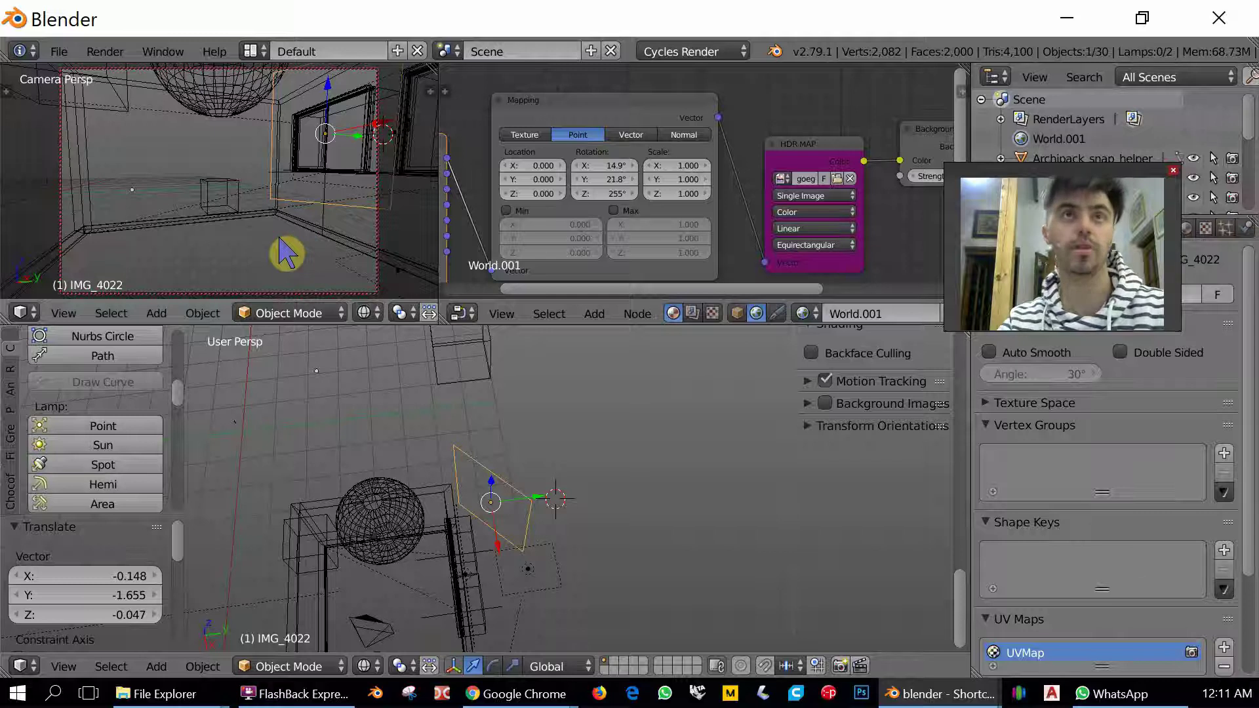
{"action": "key", "text": "shift+z"}
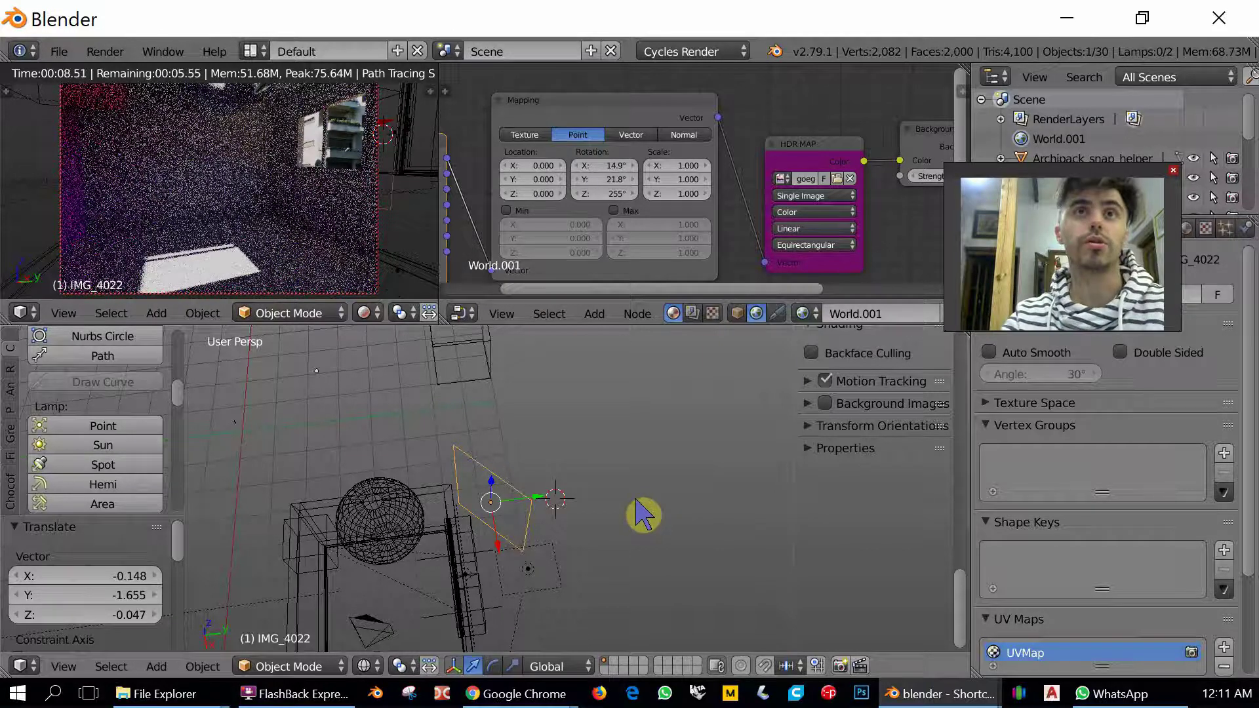
Switch the main view to rendered shading and orbit to see the building plane against the hillside.
{"action": "key", "text": "shift+z"}
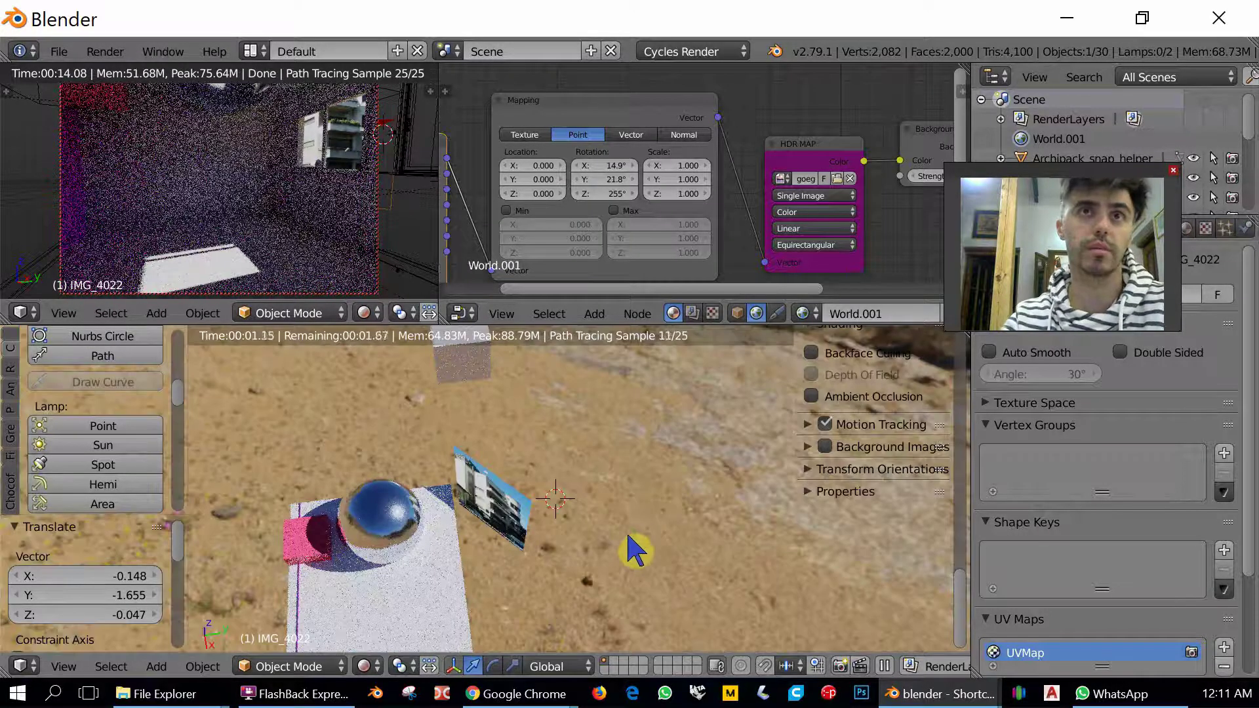
{"action": "middle_click_drag", "start_coordinate": [610, 549], "coordinate": [505, 508]}
{"action": "middle_click_drag", "start_coordinate": [577, 534], "coordinate": [514, 551]}
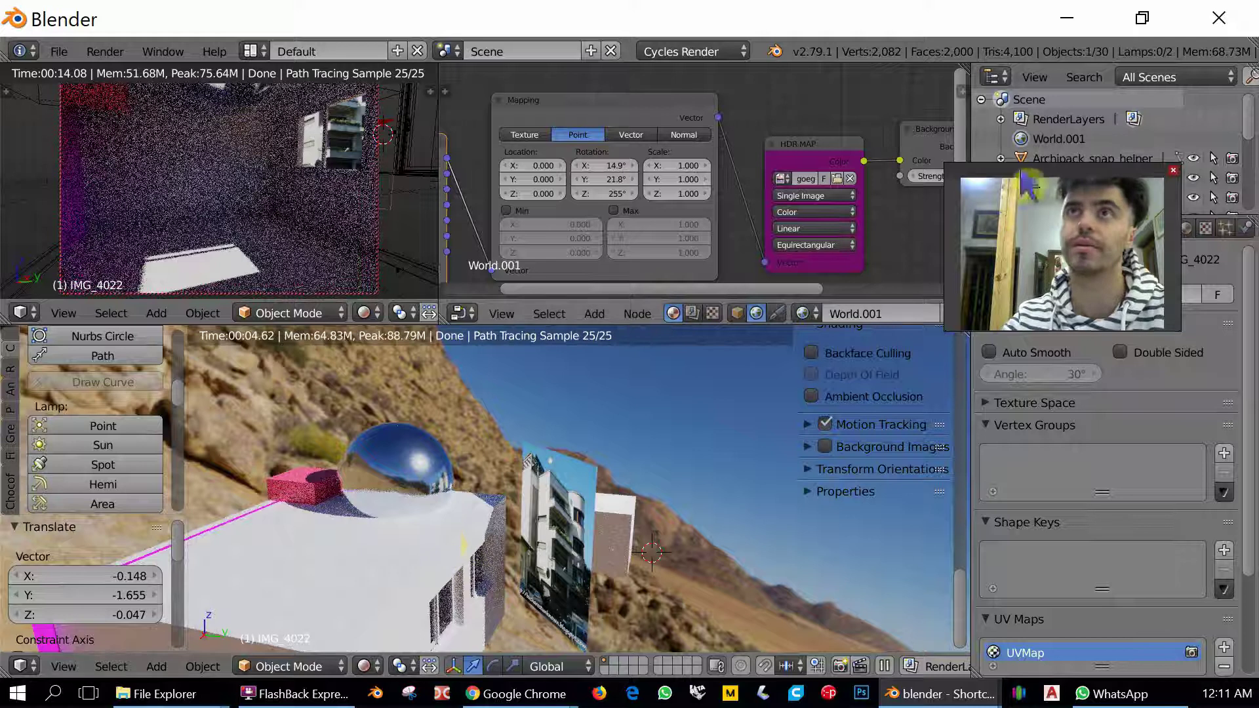
{"action": "left_click_drag", "start_coordinate": [1065, 184], "coordinate": [1098, 52]}
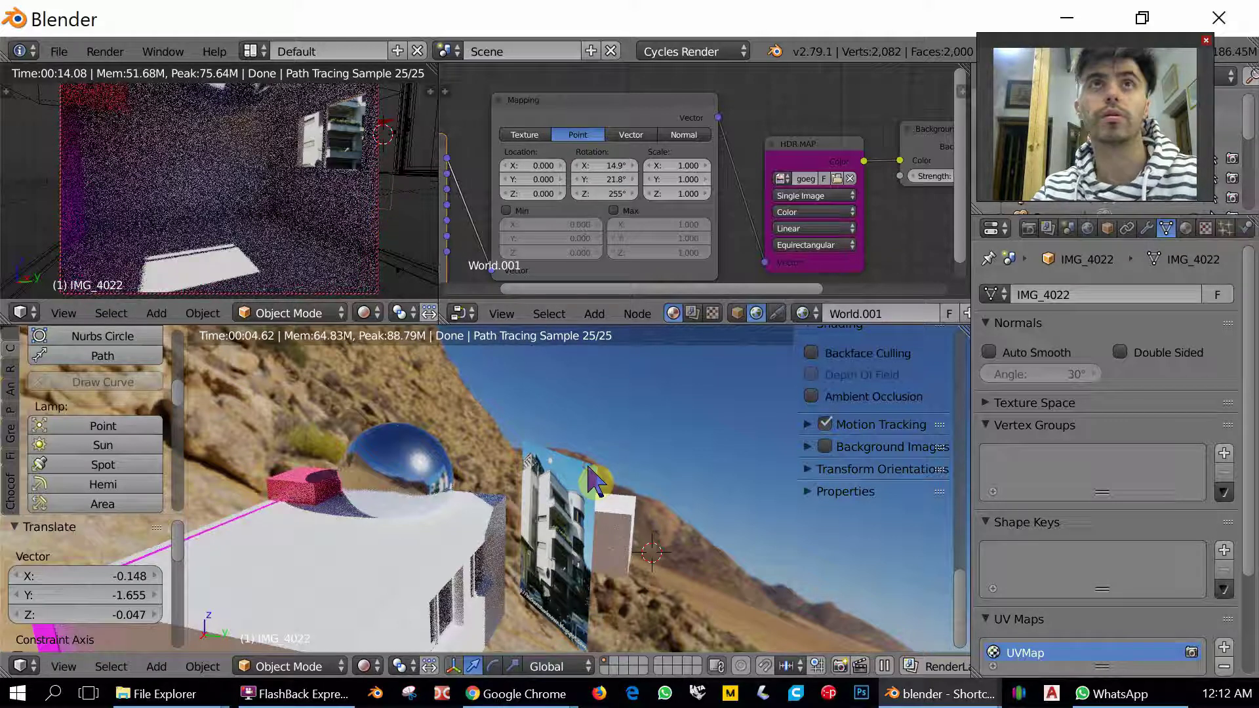
Turn off Shadow ray visibility in the IMG_4022 plane's Cycles object settings.
{"action": "left_click", "coordinate": [1109, 229]}
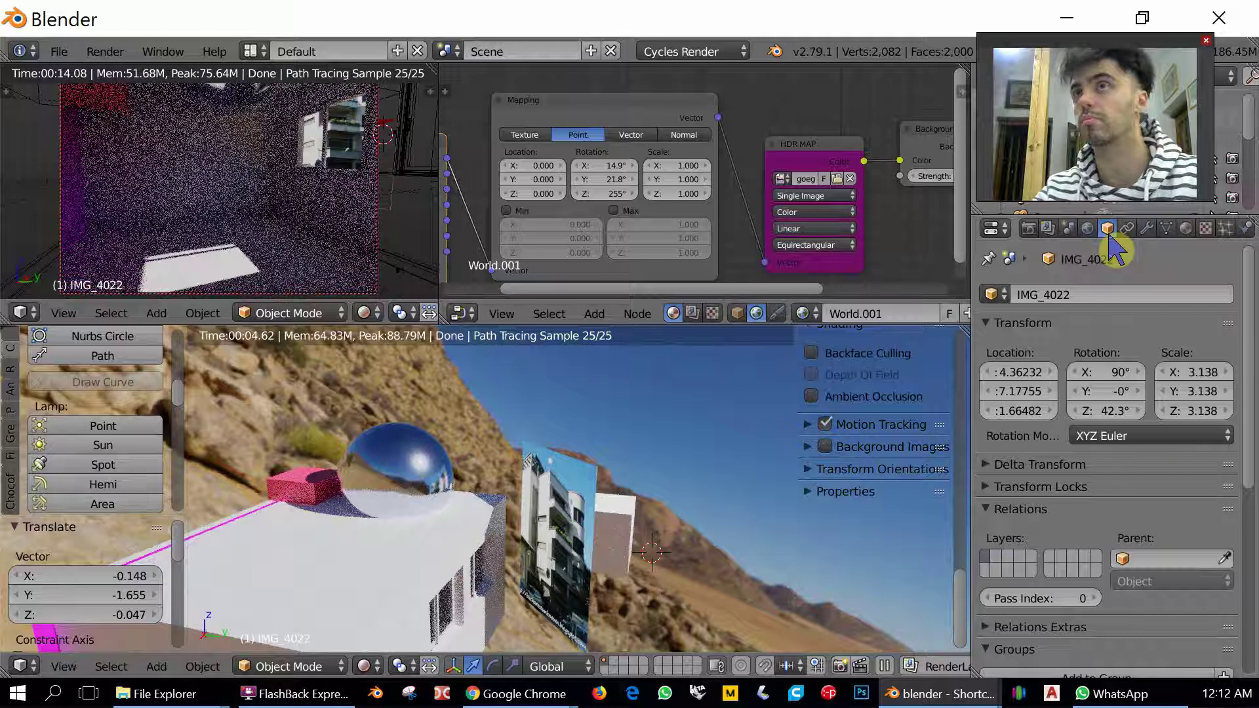
{"action": "scroll", "coordinate": [1177, 511], "scroll_direction": "down", "scroll_amount": 10}
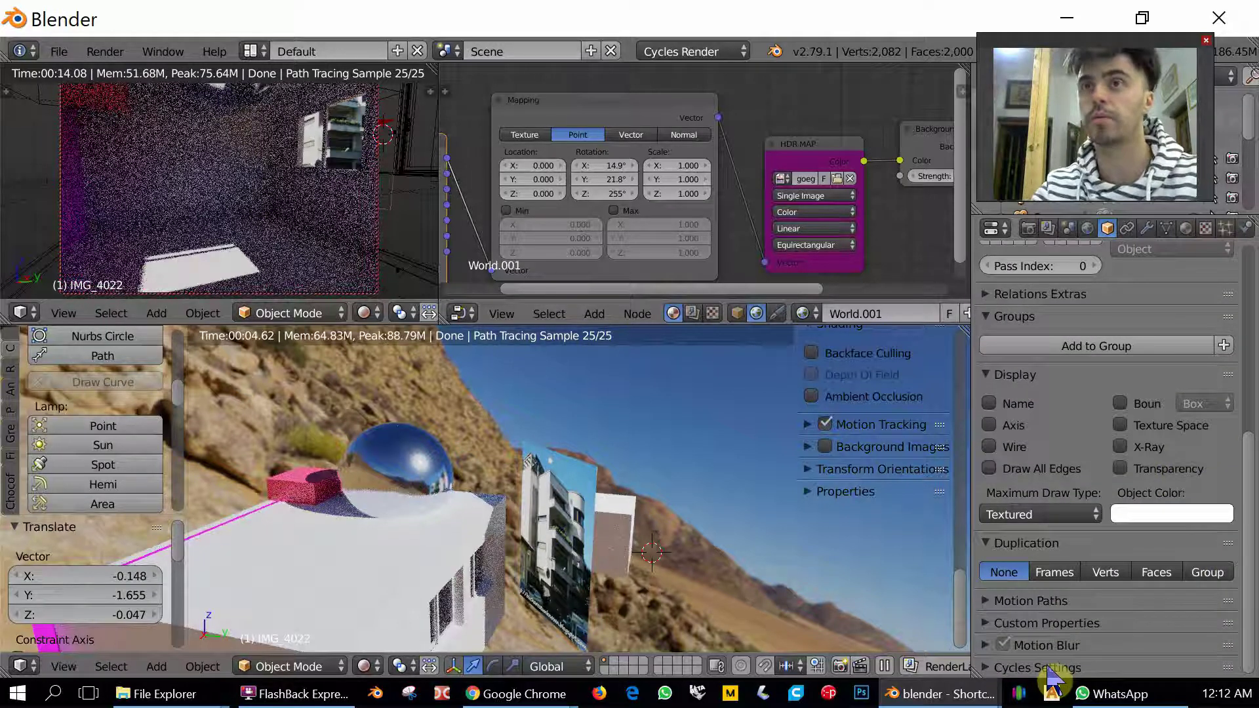
{"action": "left_click", "coordinate": [1056, 667]}
{"action": "scroll", "coordinate": [1155, 636], "scroll_direction": "down", "scroll_amount": 5}
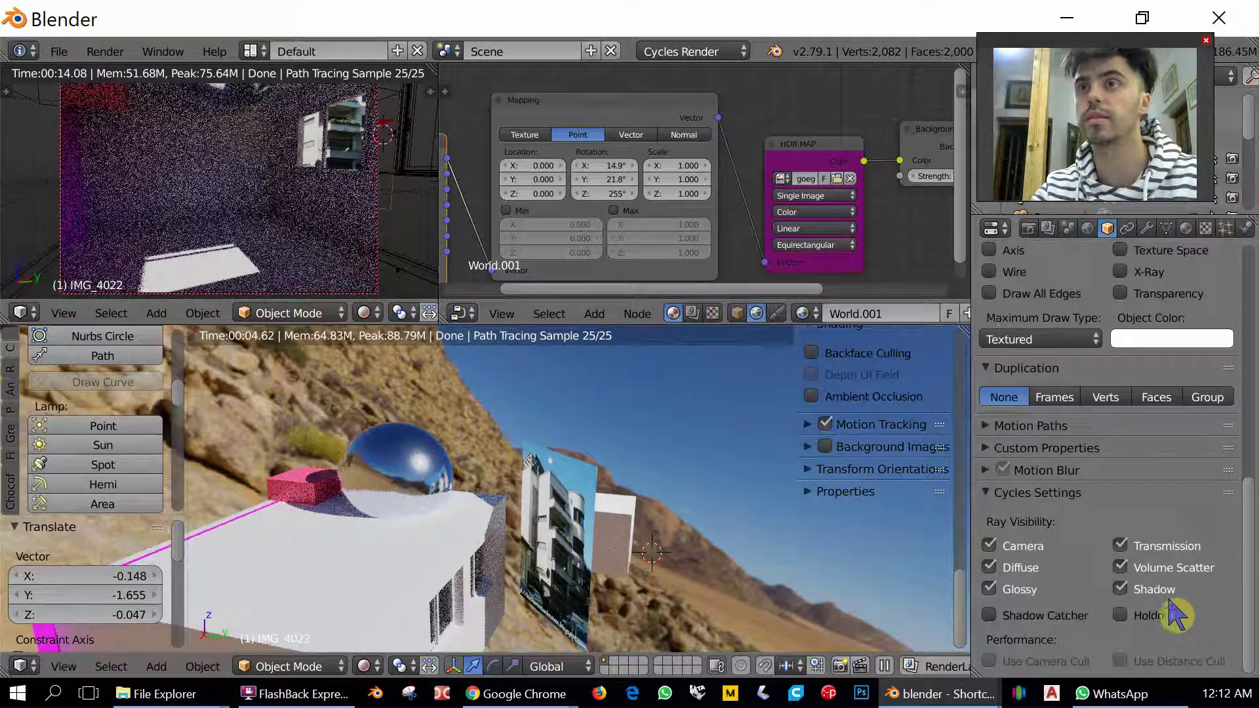
{"action": "left_click", "coordinate": [1122, 591]}
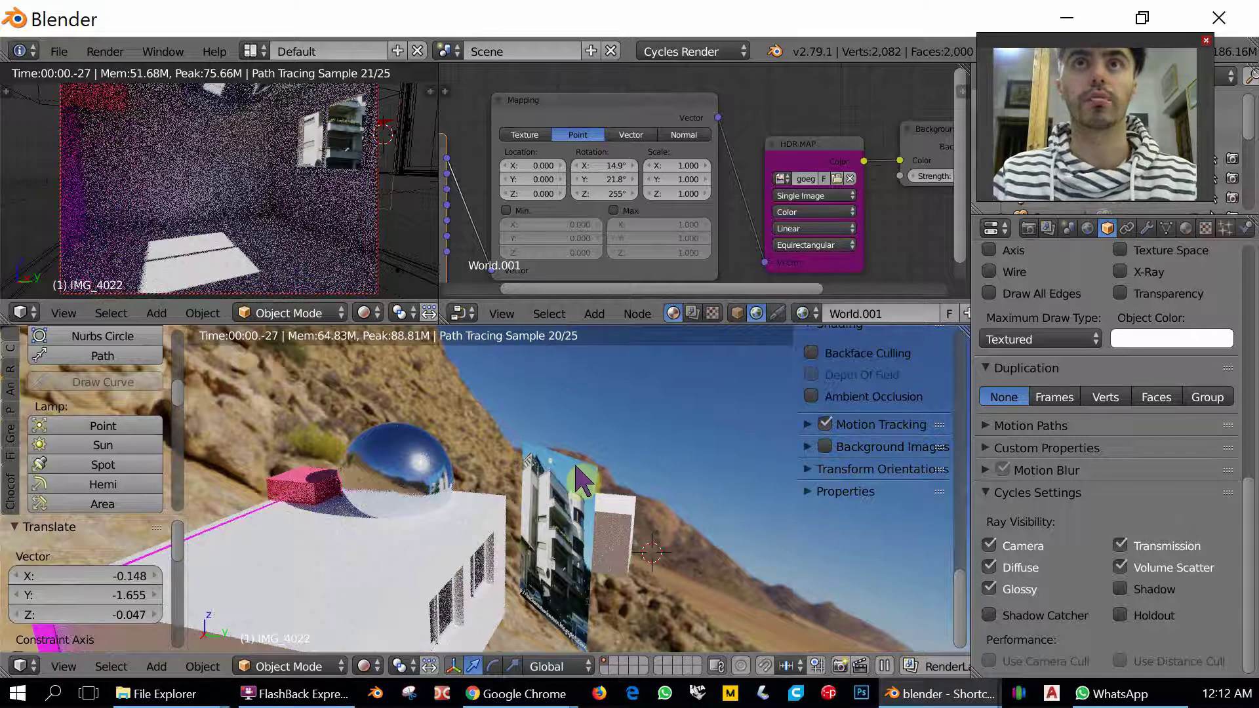
Scale the IMG_4022 plane down to 0.894 and bring up the Render properties.
{"action": "key", "text": "s"}
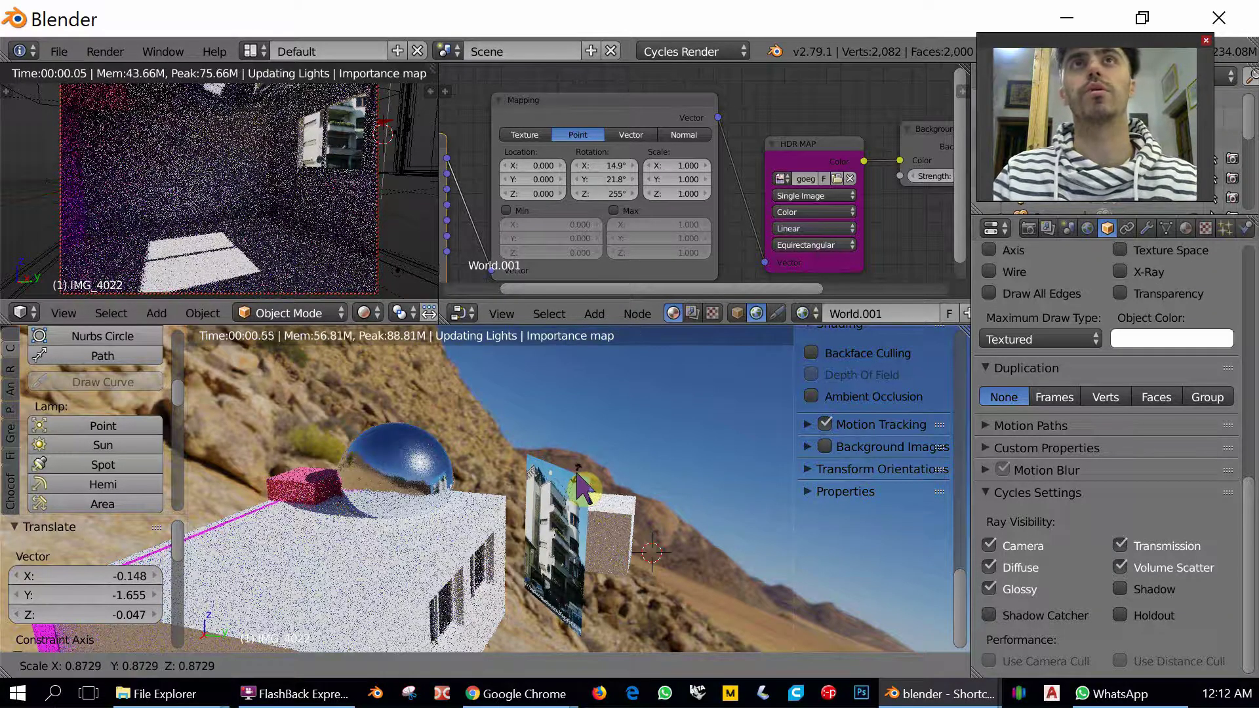
{"action": "left_click", "coordinate": [583, 488]}
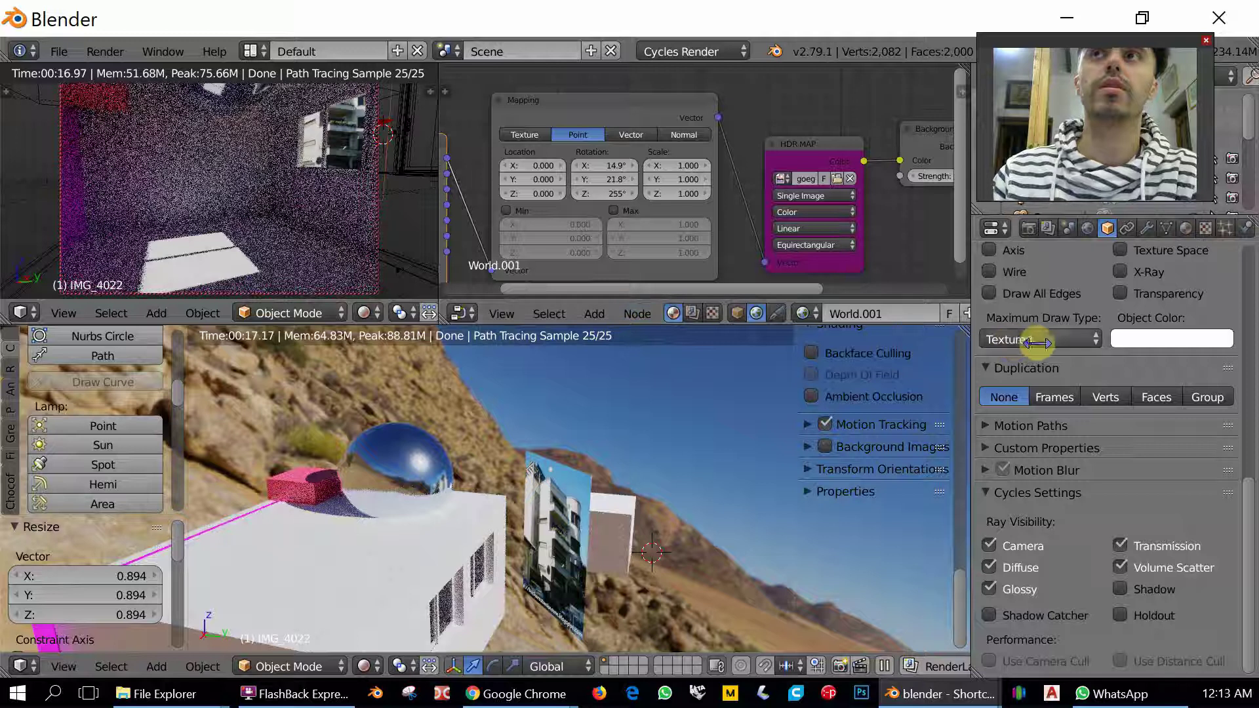
{"action": "left_click", "coordinate": [1028, 229]}
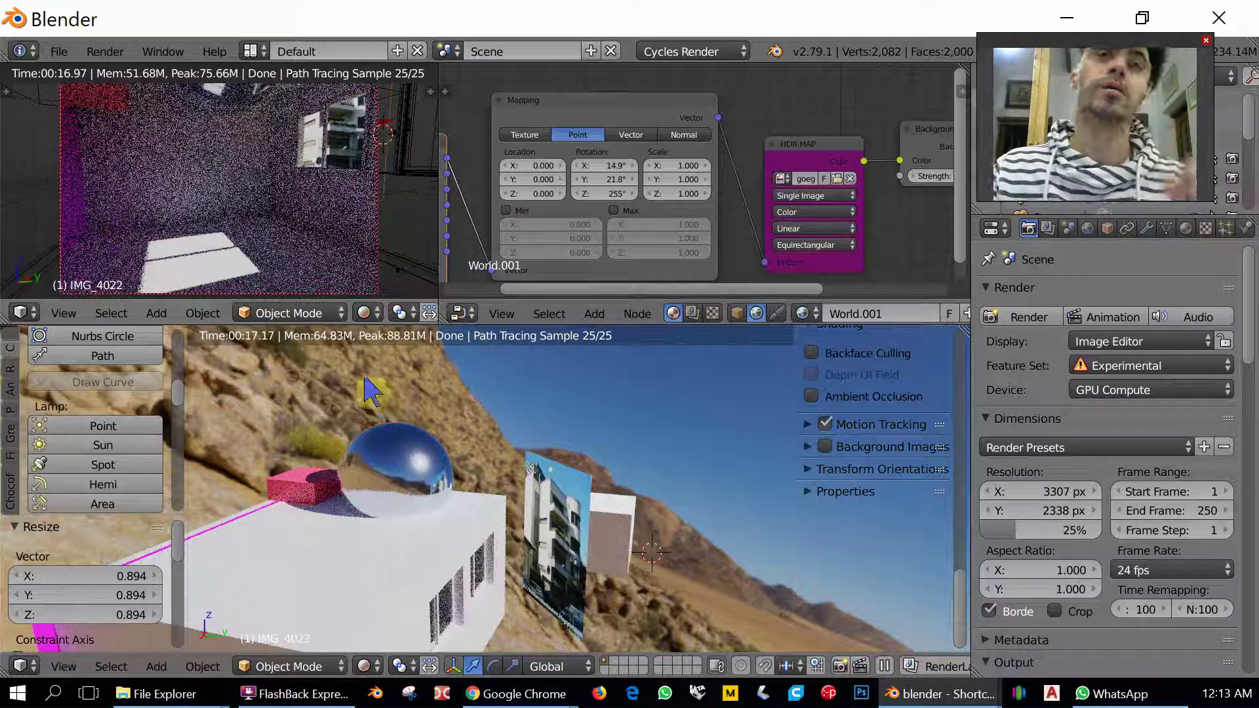
Delete the duplicate Camera.001 from the scene in wireframe view.
{"action": "key", "text": "KP_0"}
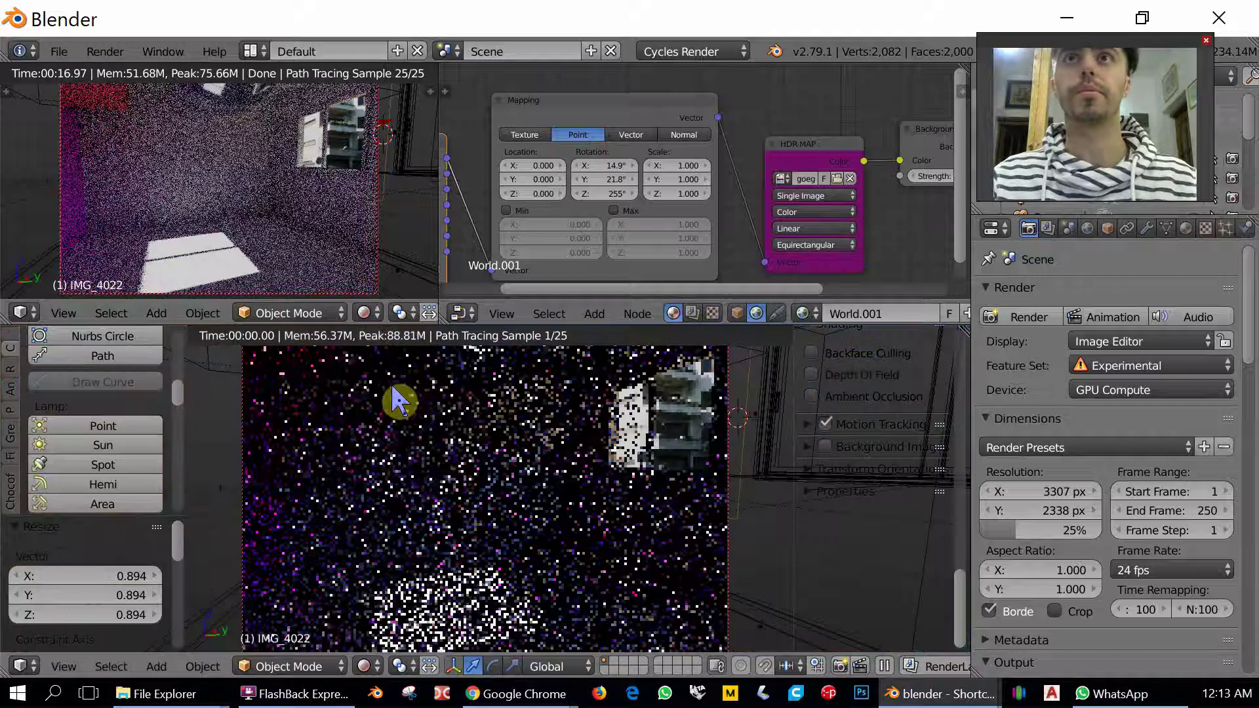
{"action": "scroll", "coordinate": [459, 416], "scroll_direction": "up", "scroll_amount": 3}
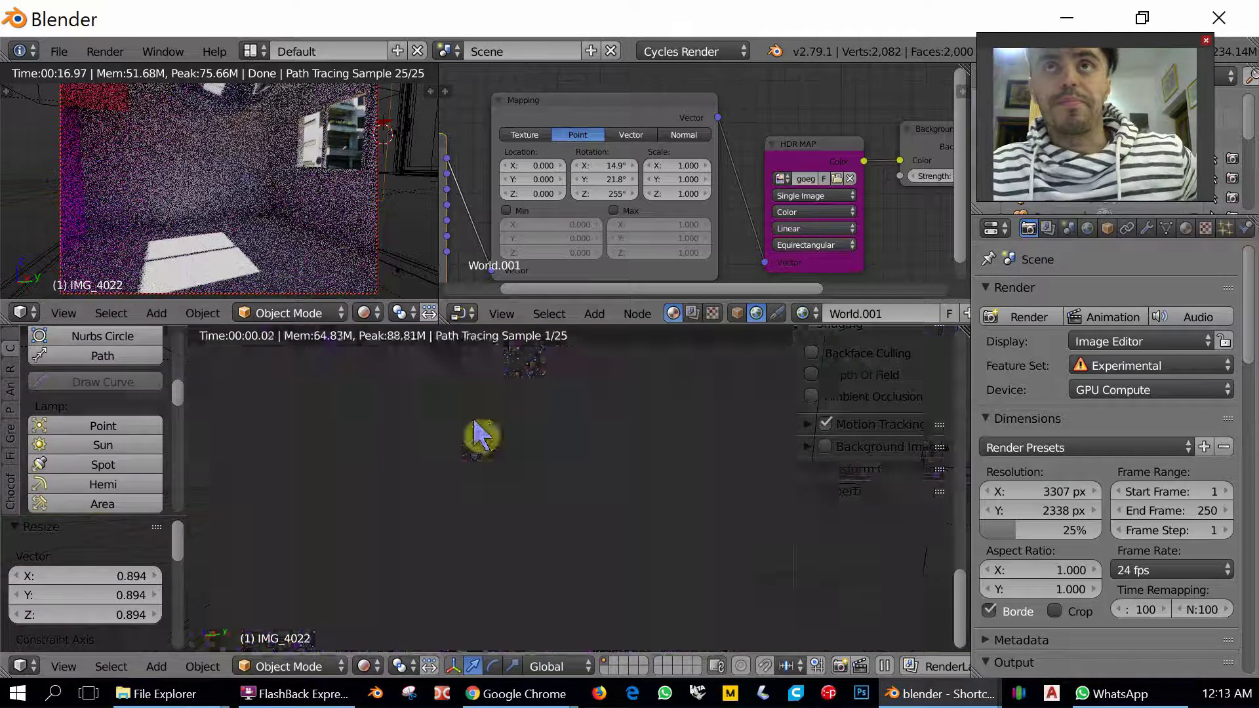
{"action": "key", "text": "z"}
{"action": "key", "text": "KP_0"}
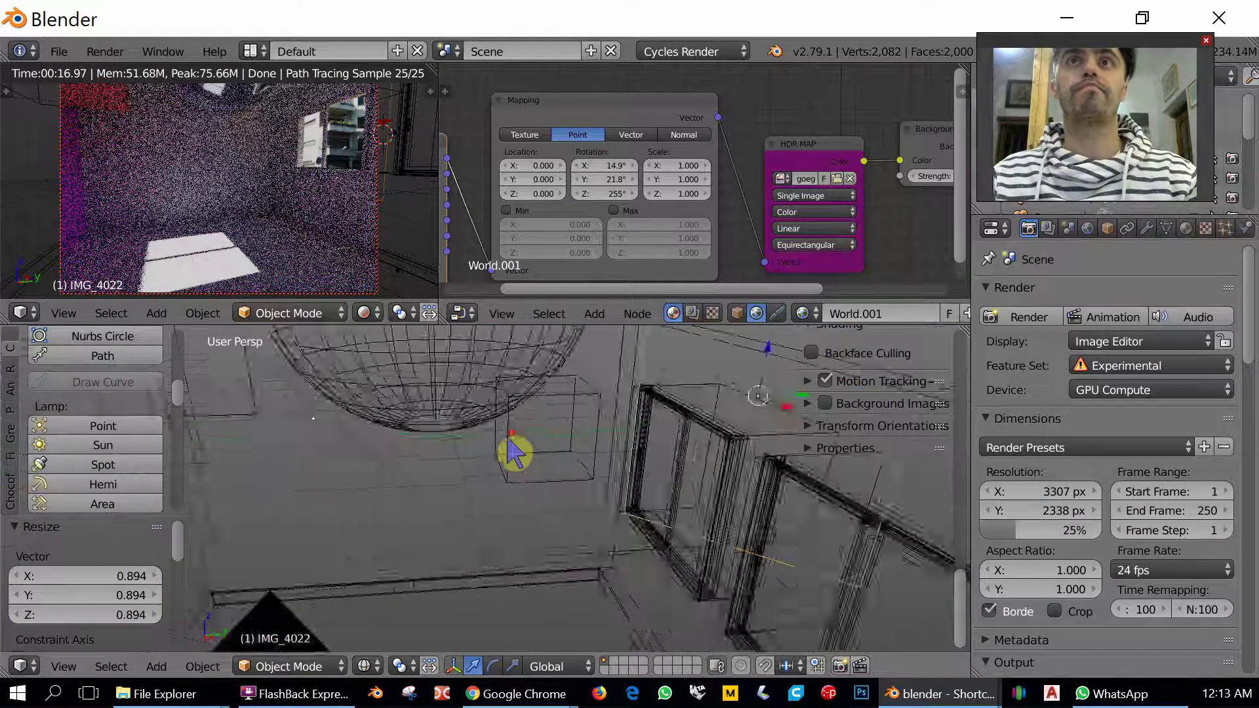
{"action": "scroll", "coordinate": [570, 453], "scroll_direction": "down", "scroll_amount": 3}
{"action": "middle_click_drag", "start_coordinate": [521, 455], "coordinate": [575, 489]}
{"action": "scroll", "coordinate": [525, 479], "scroll_direction": "up", "scroll_amount": 3}
{"action": "right_click", "coordinate": [435, 455]}
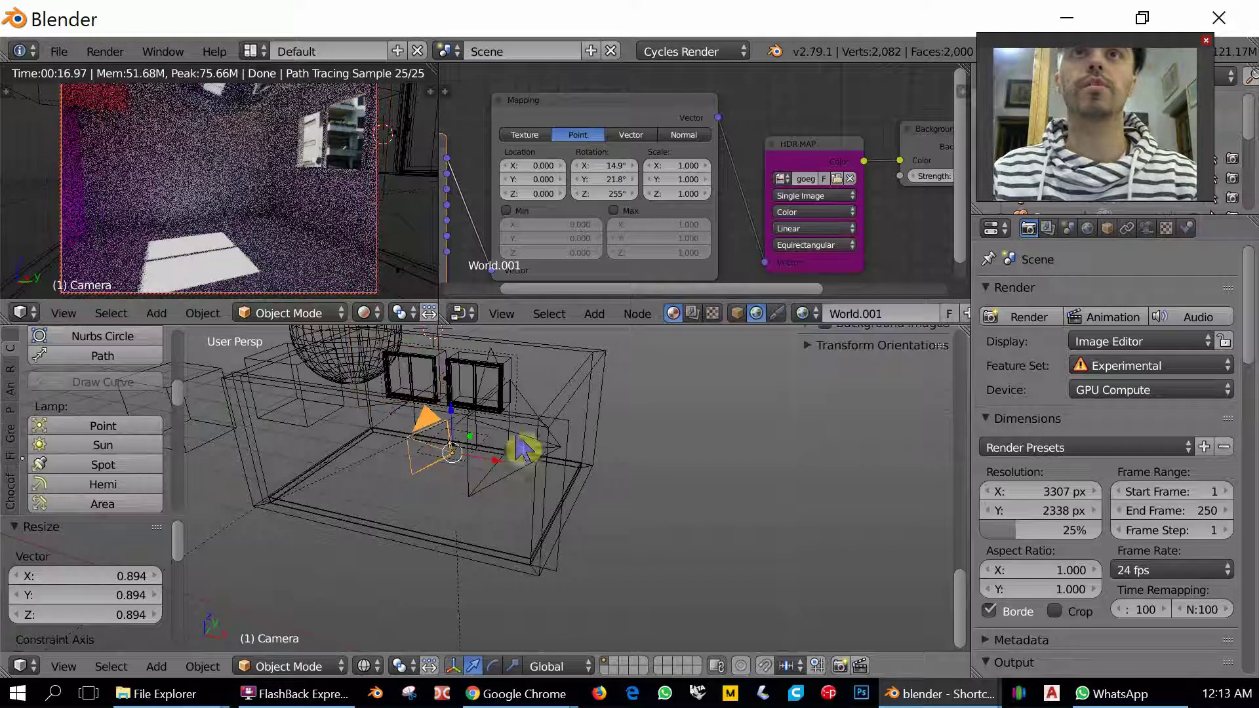
{"action": "right_click", "coordinate": [533, 423]}
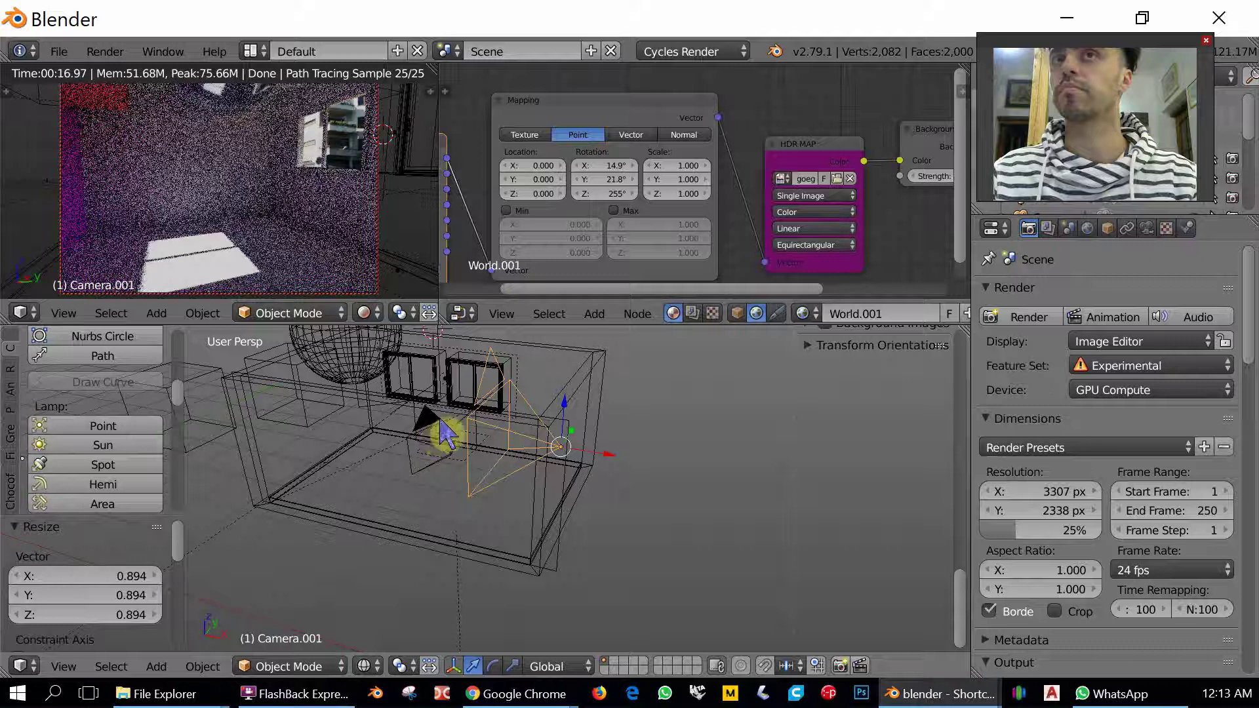
{"action": "middle_click_drag", "start_coordinate": [433, 416], "coordinate": [439, 420]}
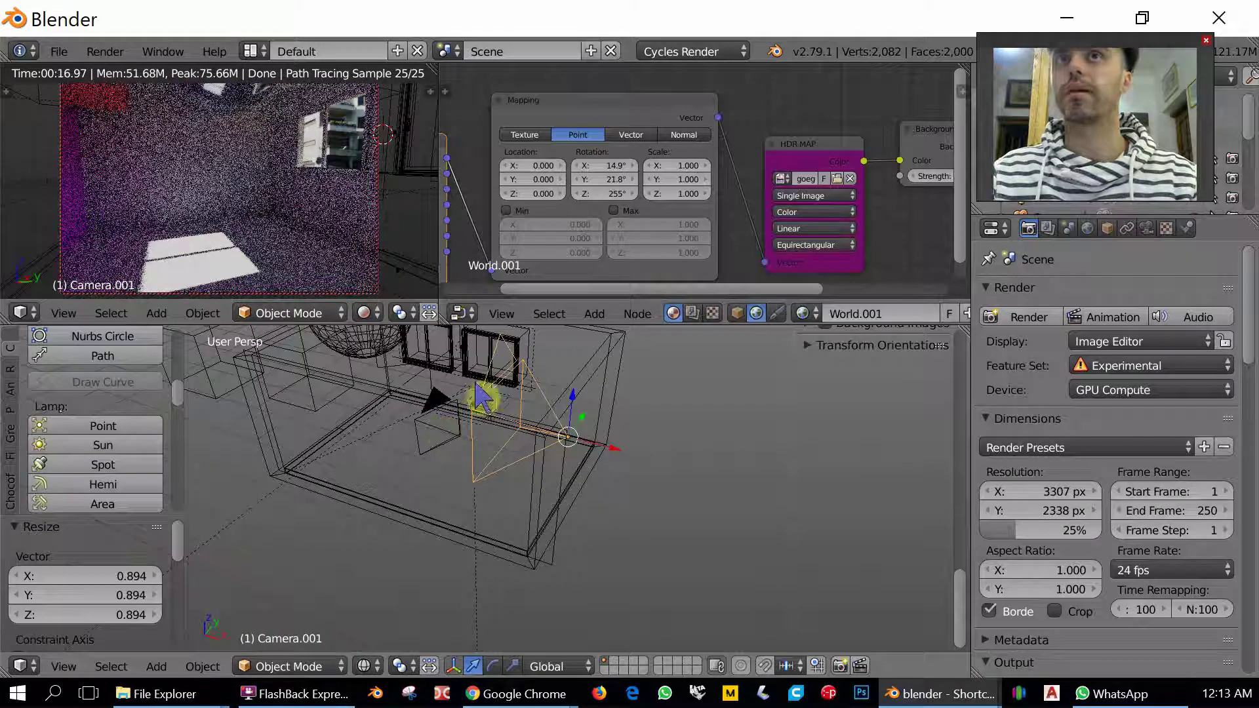
{"action": "key", "text": "x"}
{"action": "left_click", "coordinate": [533, 380]}
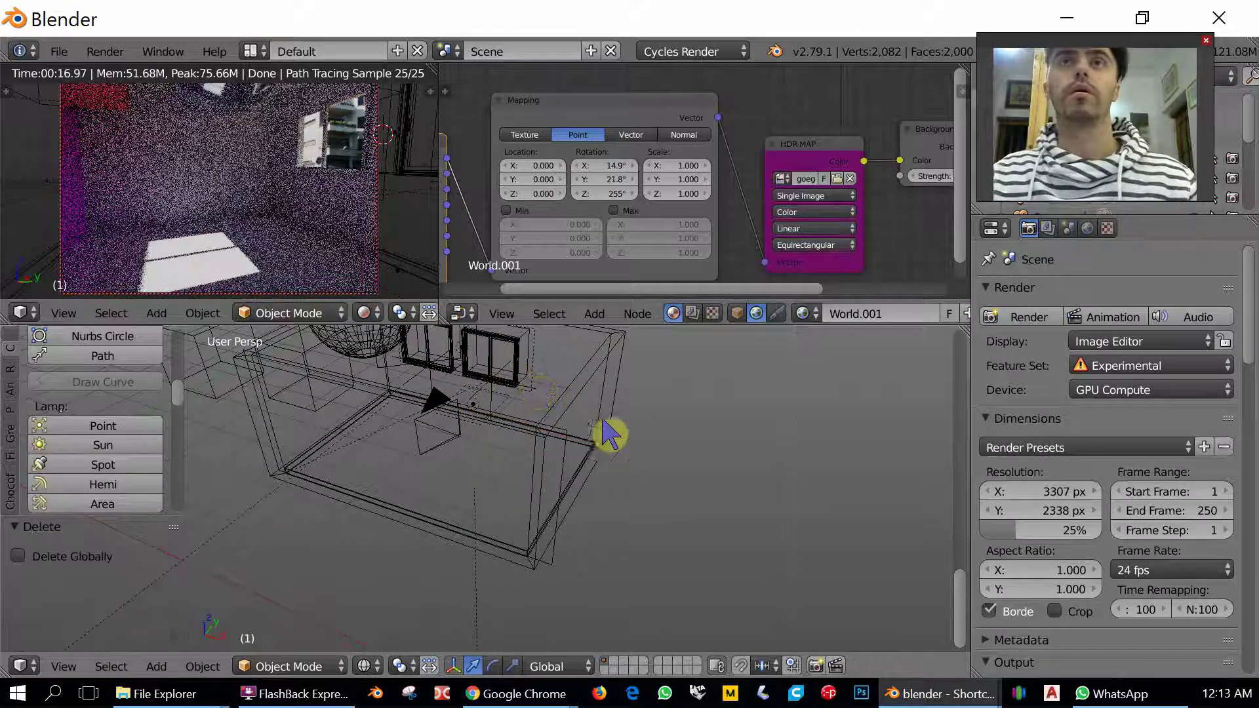
Draw a render border around the sunlit floor patch in the camera view.
{"action": "middle_click_drag", "start_coordinate": [610, 430], "coordinate": [580, 401]}
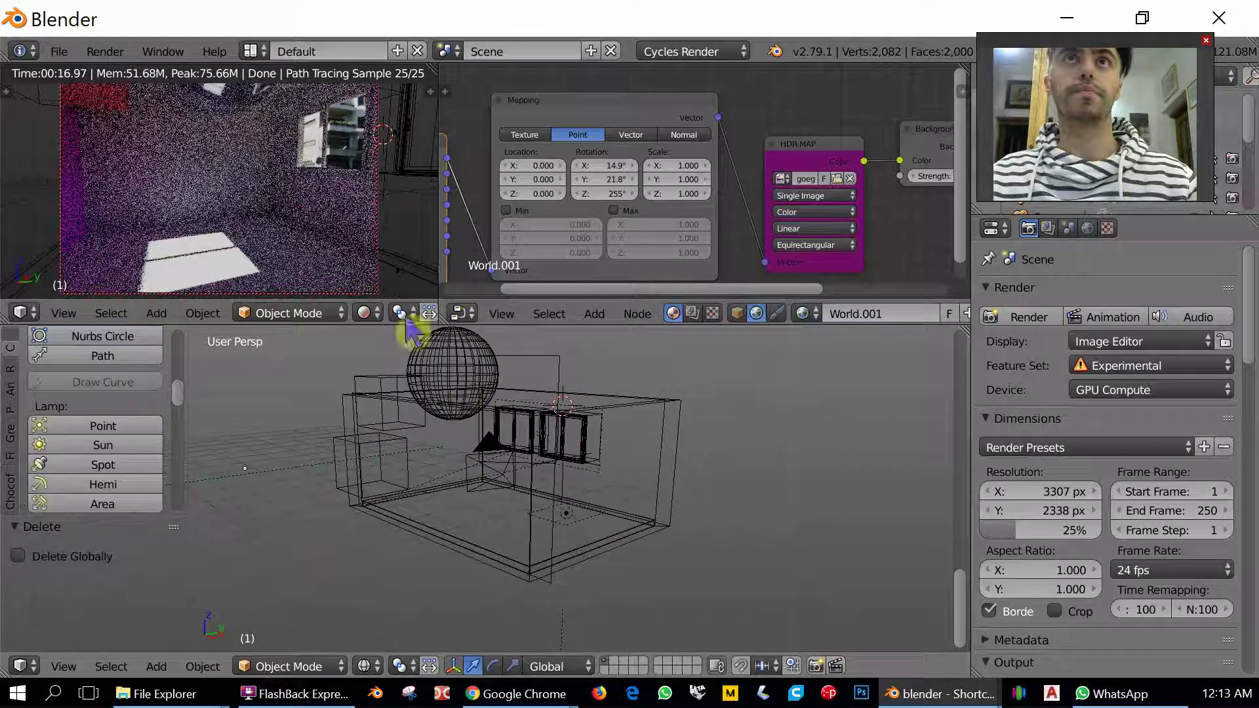
{"action": "key", "text": "KP_0"}
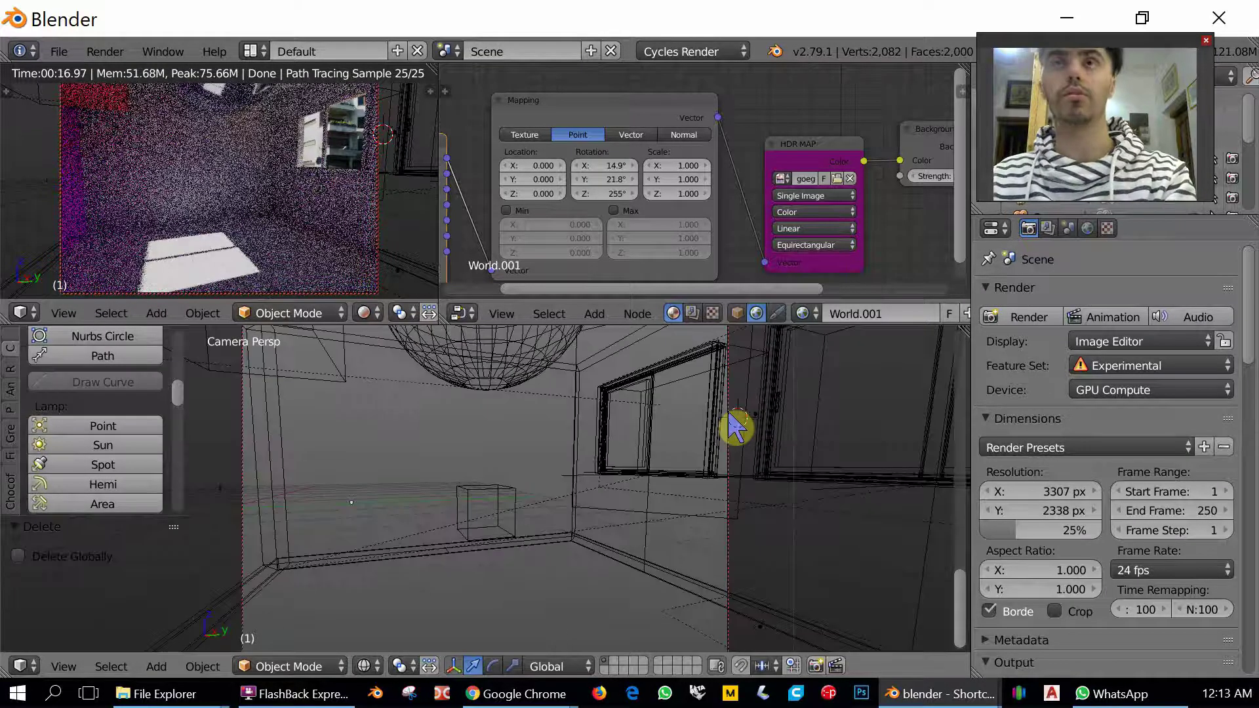
{"action": "scroll", "coordinate": [736, 426], "scroll_direction": "down", "scroll_amount": 5}
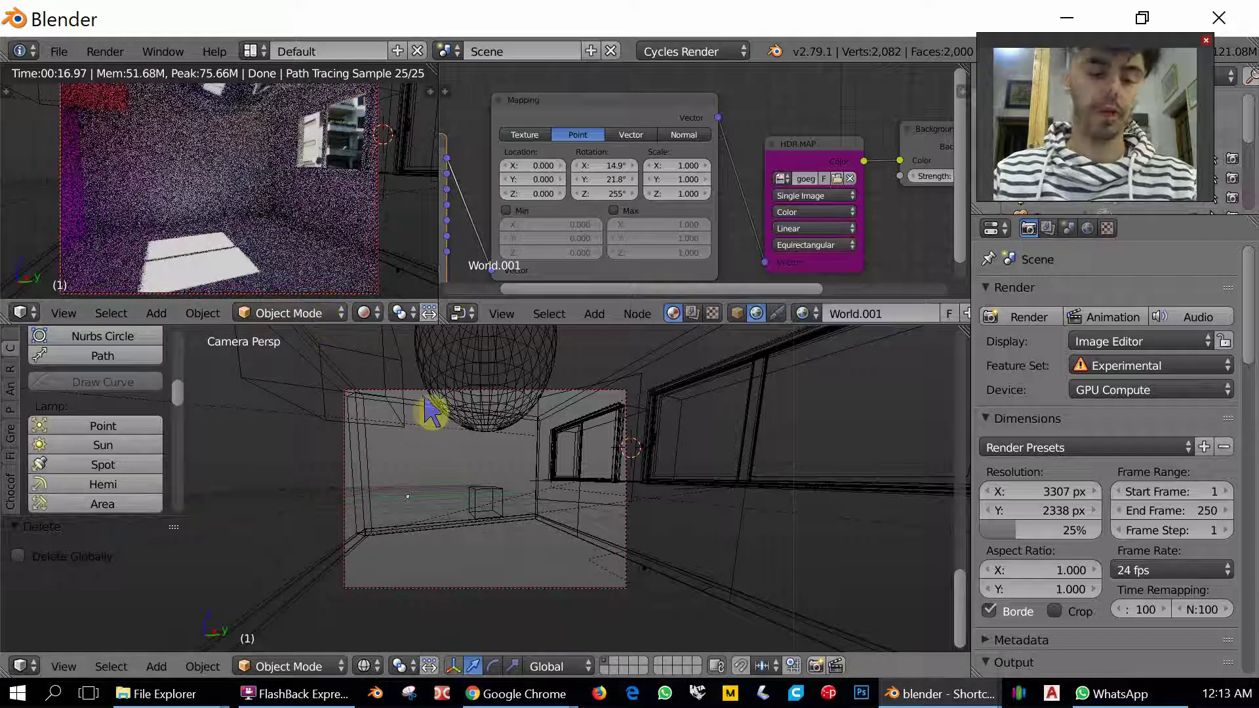
{"action": "middle_click_drag", "start_coordinate": [427, 413], "coordinate": [457, 435]}
{"action": "scroll", "coordinate": [457, 434], "scroll_direction": "down", "scroll_amount": 6}
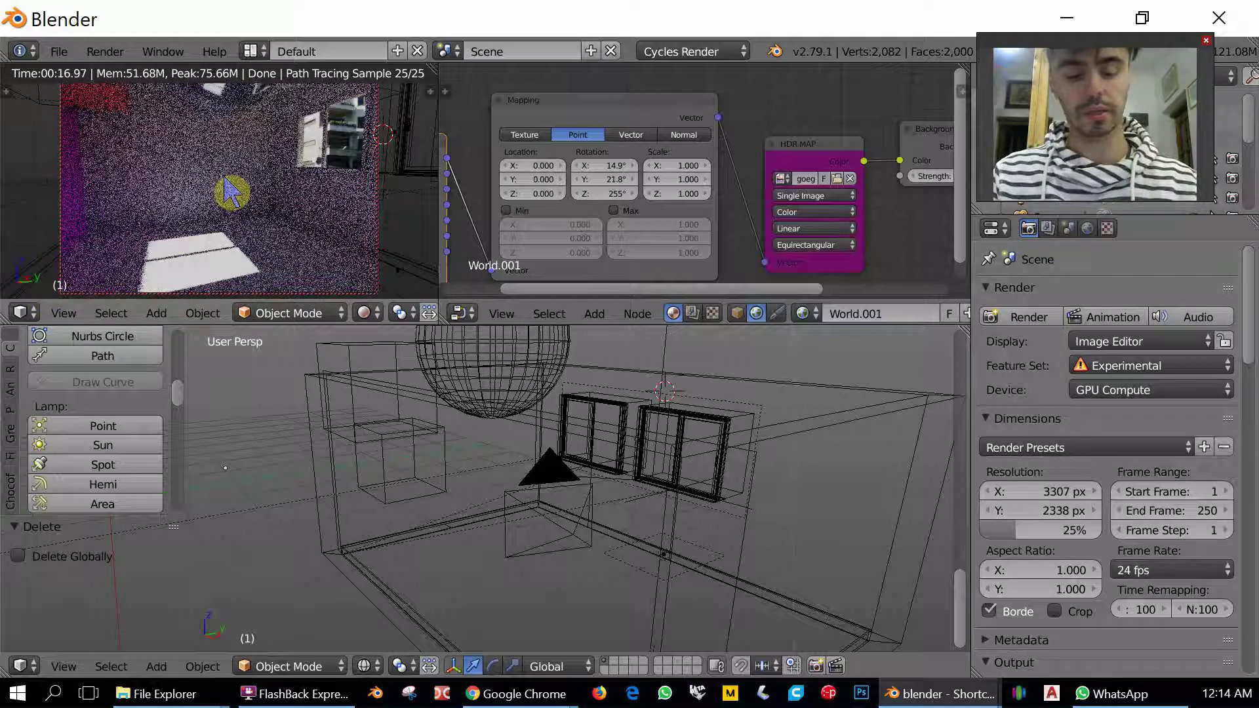
{"action": "key", "text": "ctrl+b"}
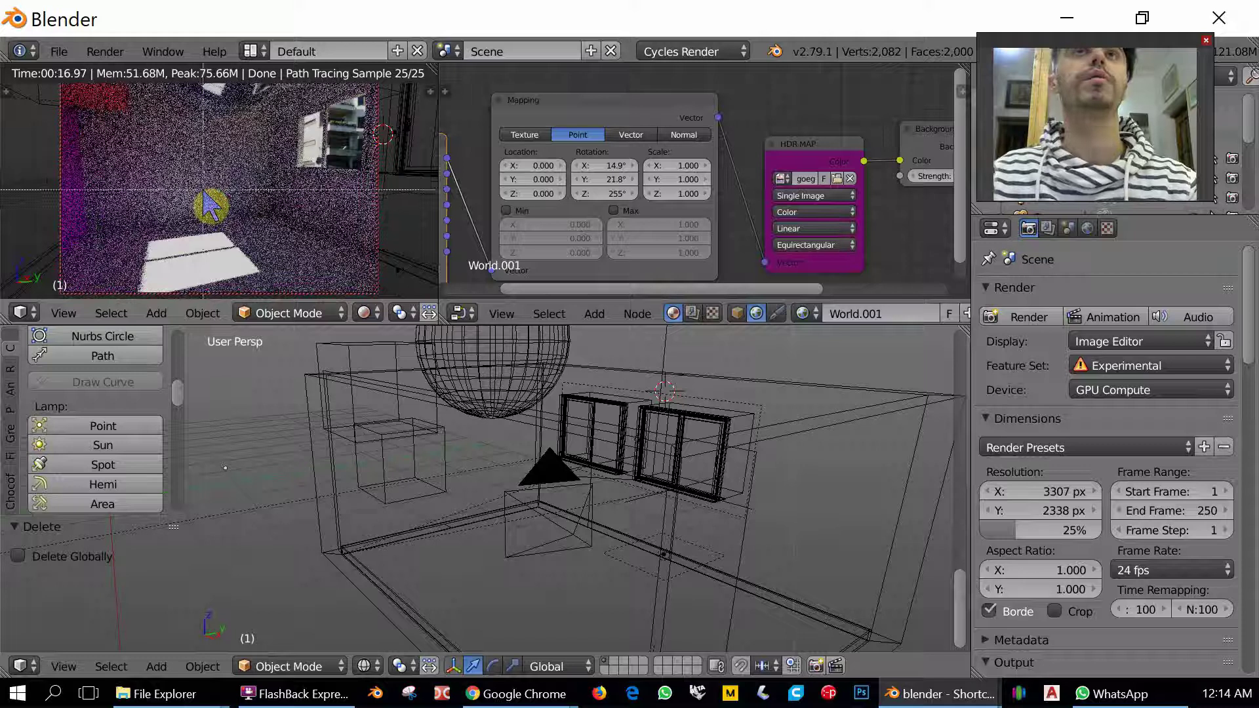
{"action": "left_click_drag", "start_coordinate": [190, 190], "coordinate": [277, 271]}
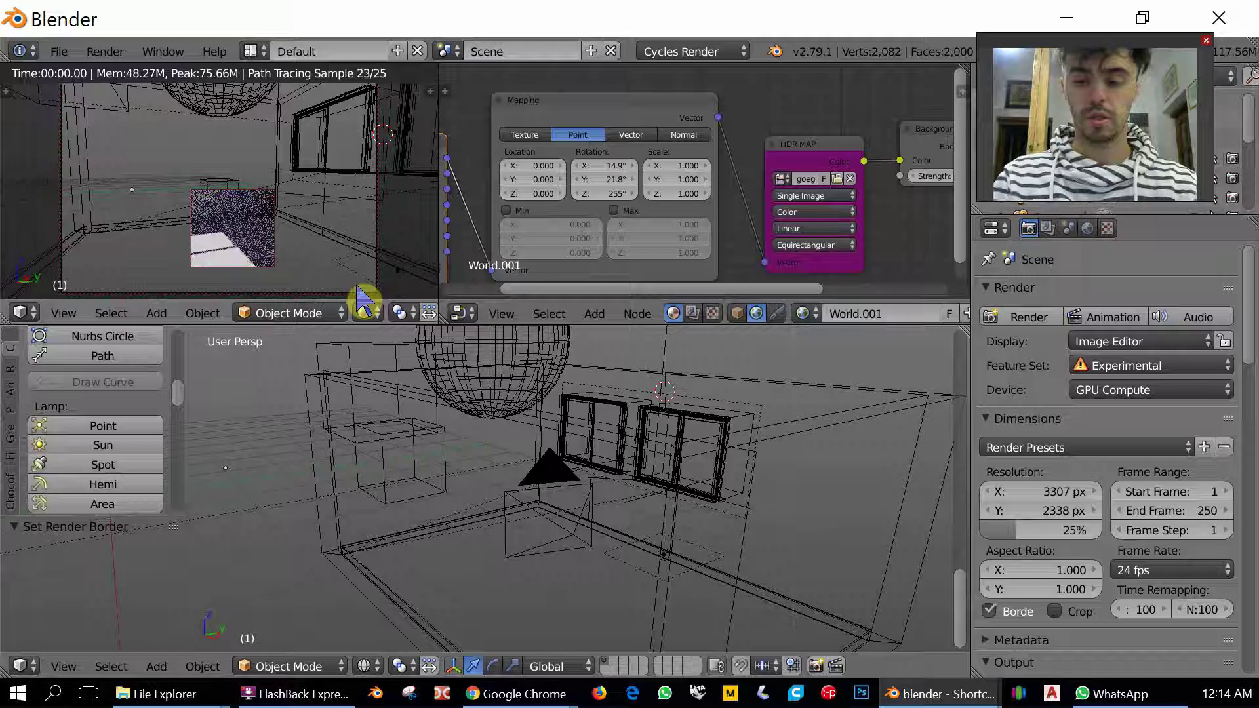
Render the bordered floor-patch region with F12 until the Render Result finishes.
{"action": "key", "text": "F12"}
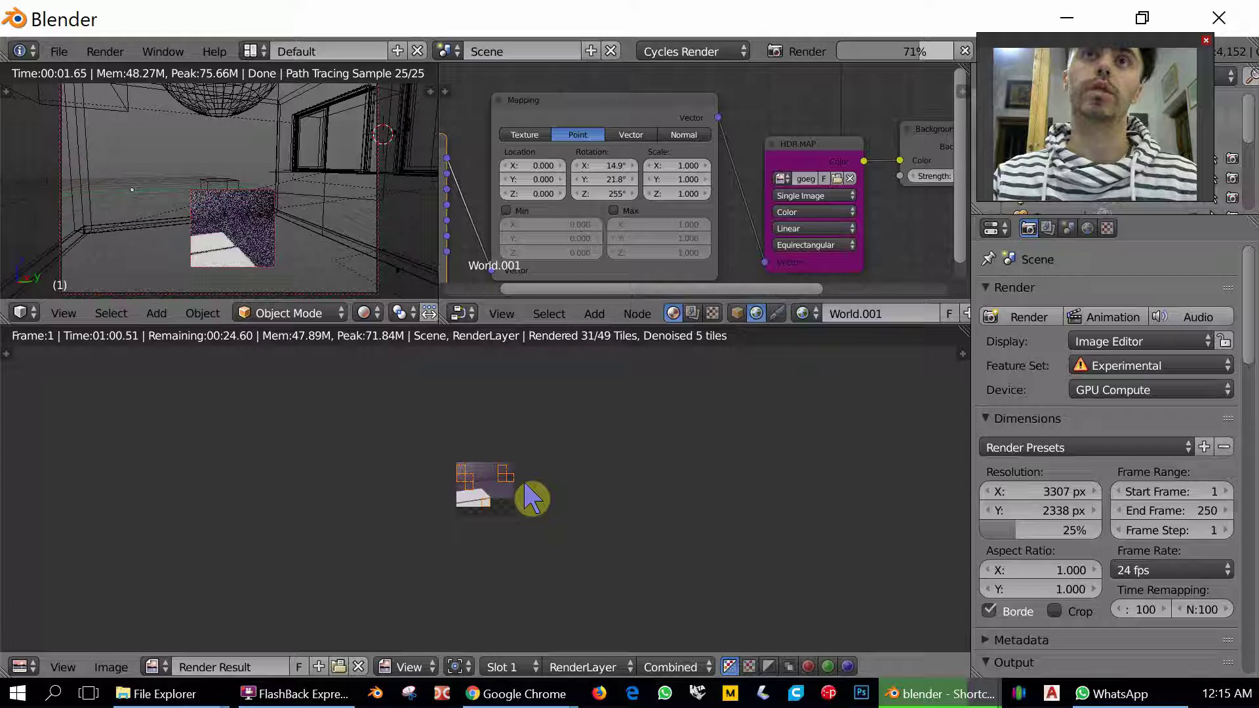
{"action": "scroll", "coordinate": [529, 499], "scroll_direction": "up", "scroll_amount": 3}
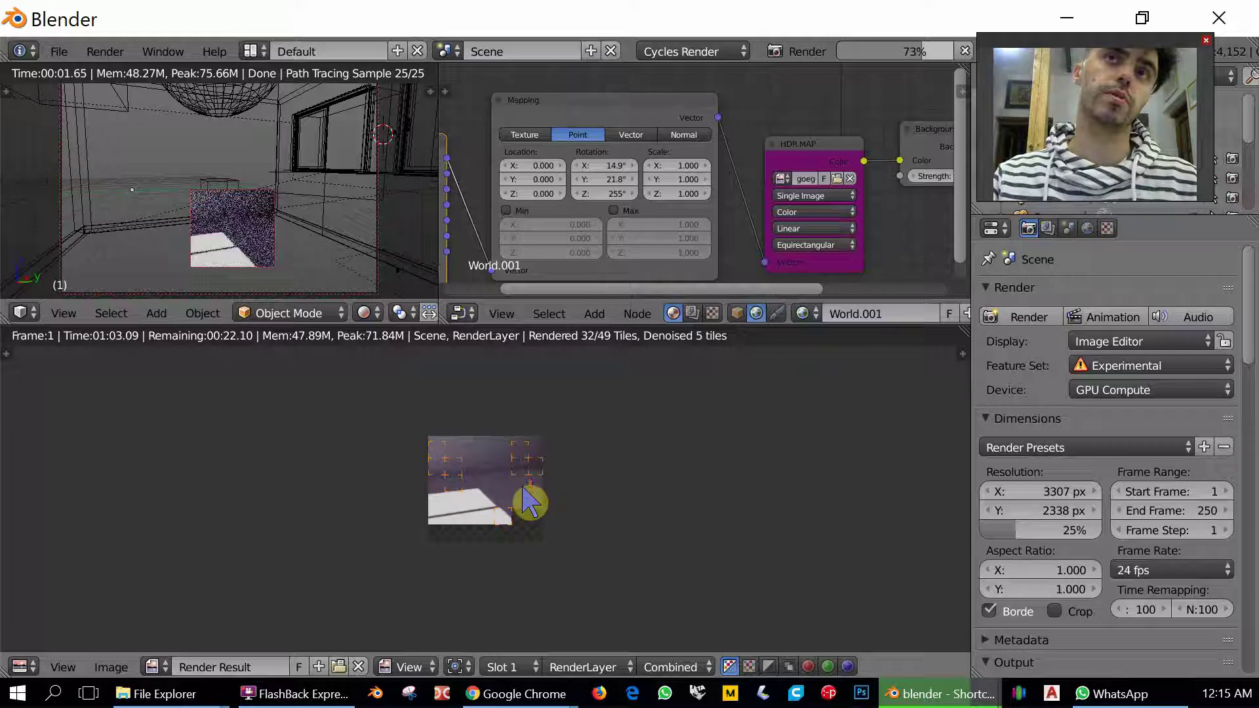
{"action": "scroll", "coordinate": [525, 488], "scroll_direction": "up", "scroll_amount": 3}
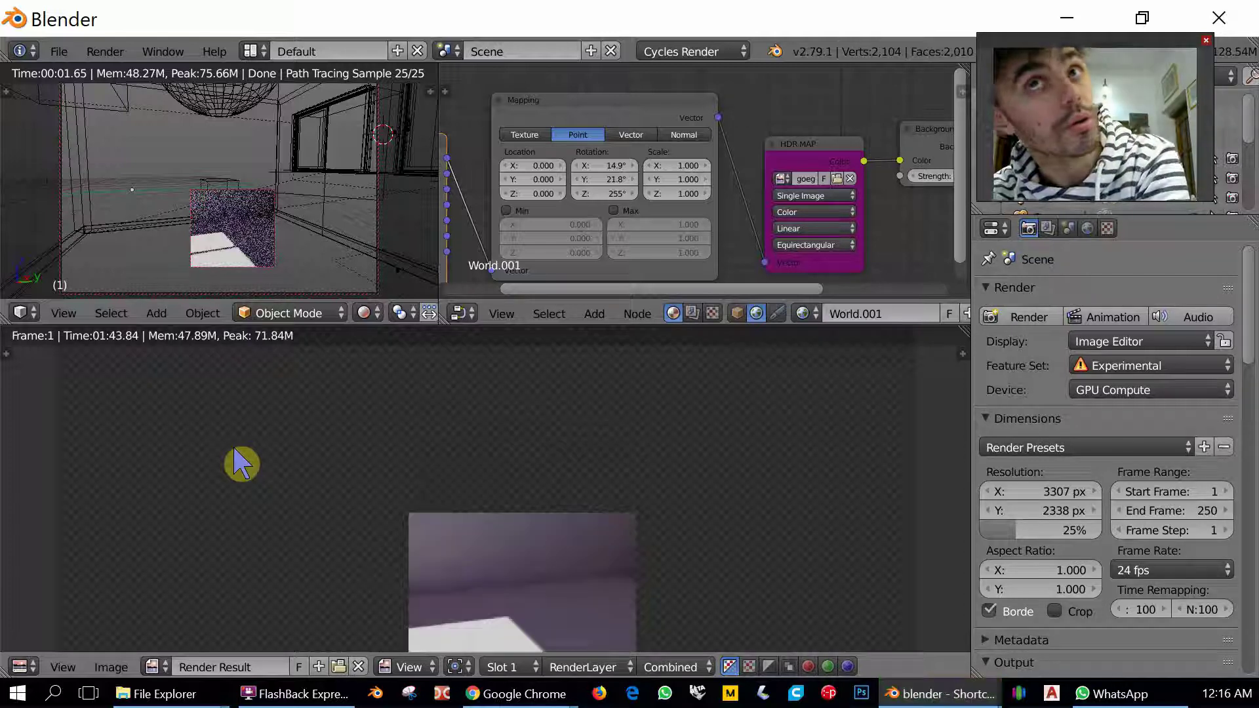
{"action": "scroll", "coordinate": [301, 484], "scroll_direction": "down", "scroll_amount": 3}
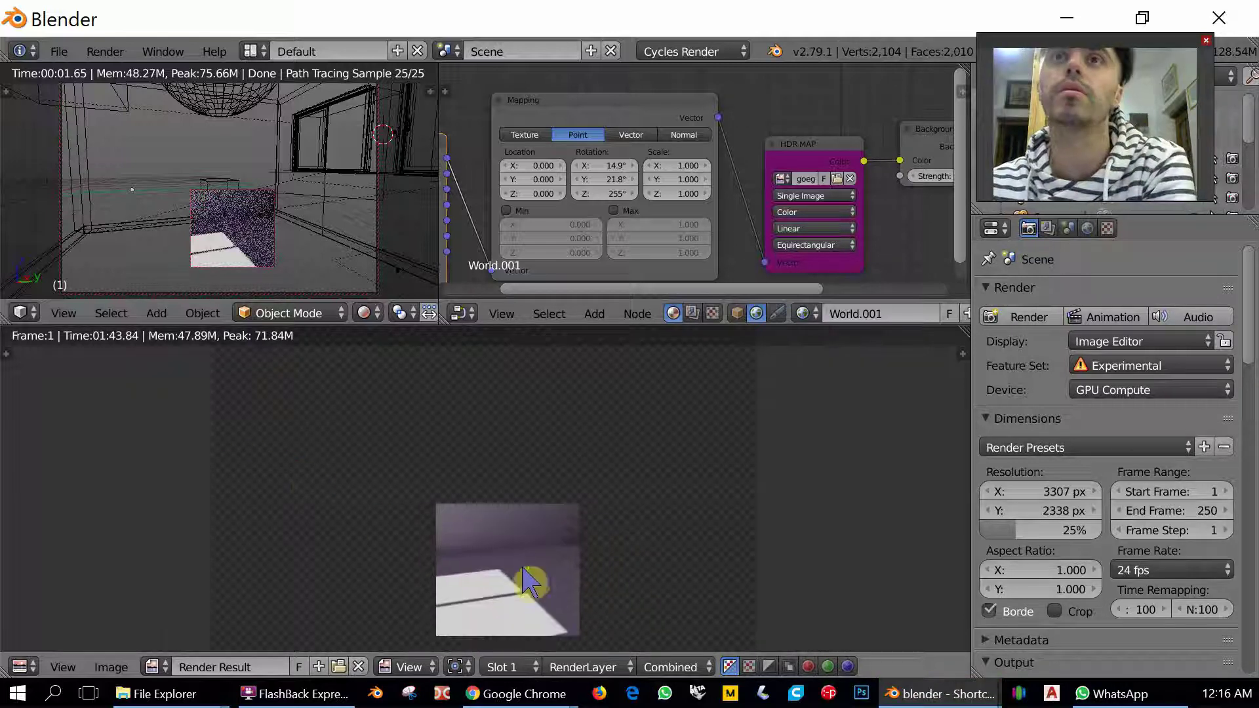
{"action": "scroll", "coordinate": [518, 565], "scroll_direction": "up", "scroll_amount": 1}
{"action": "middle_click_drag", "start_coordinate": [507, 534], "coordinate": [469, 474]}
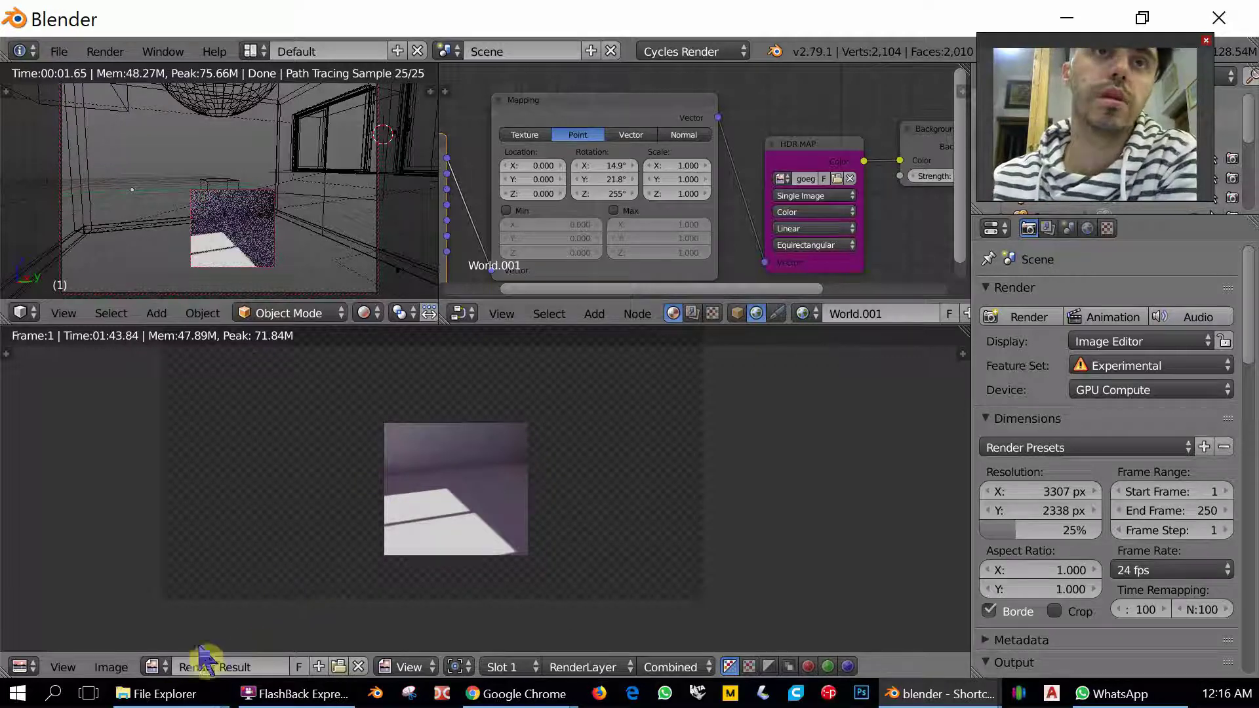
{"action": "left_click", "coordinate": [113, 667]}
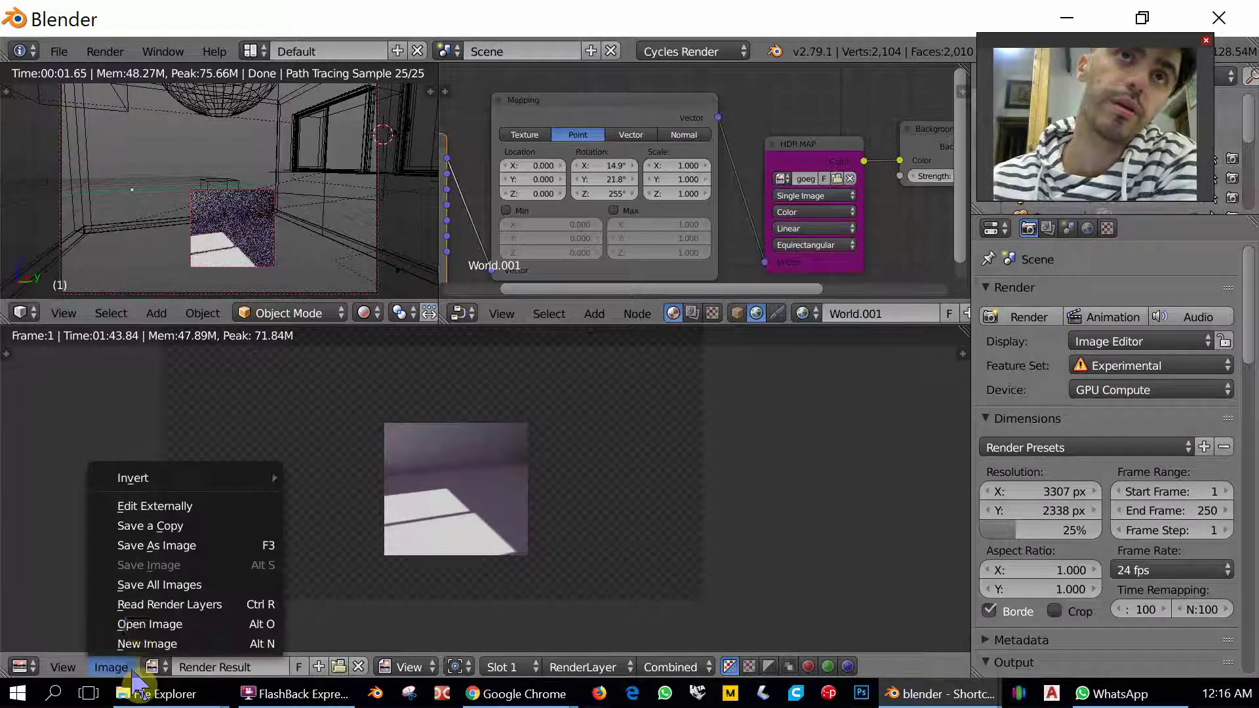
{"action": "left_click", "coordinate": [167, 548]}
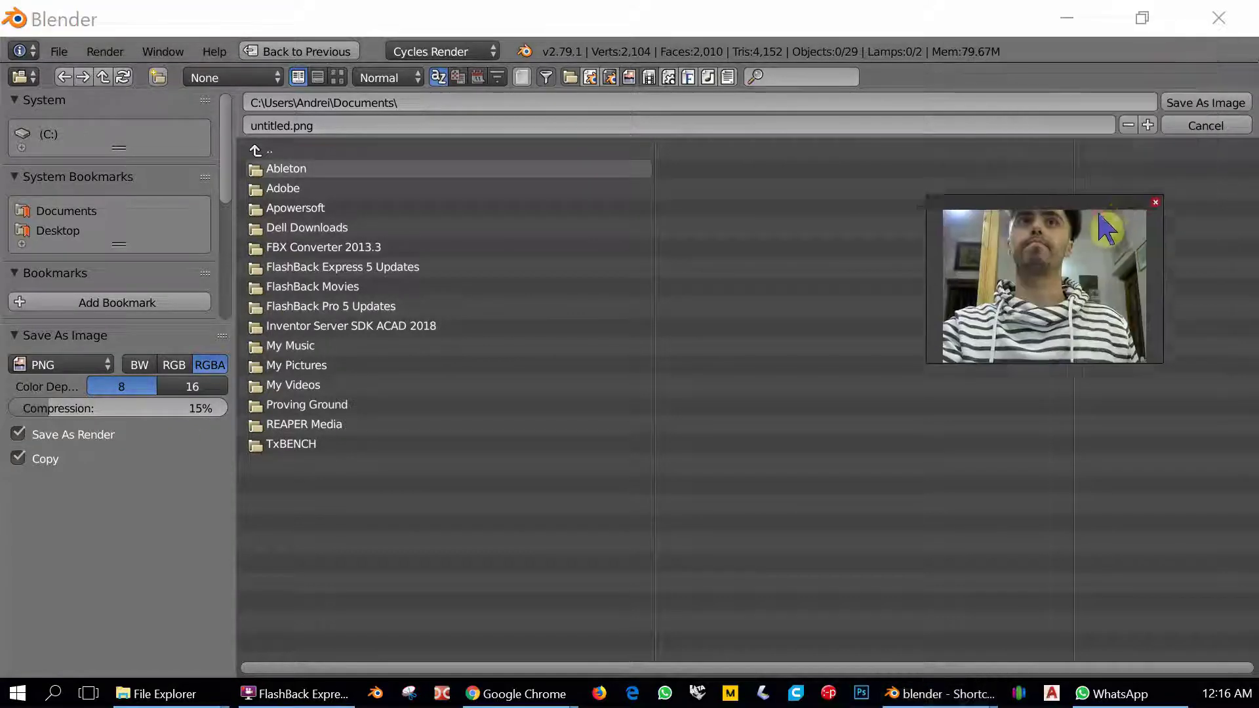
{"action": "left_click", "coordinate": [1206, 125]}
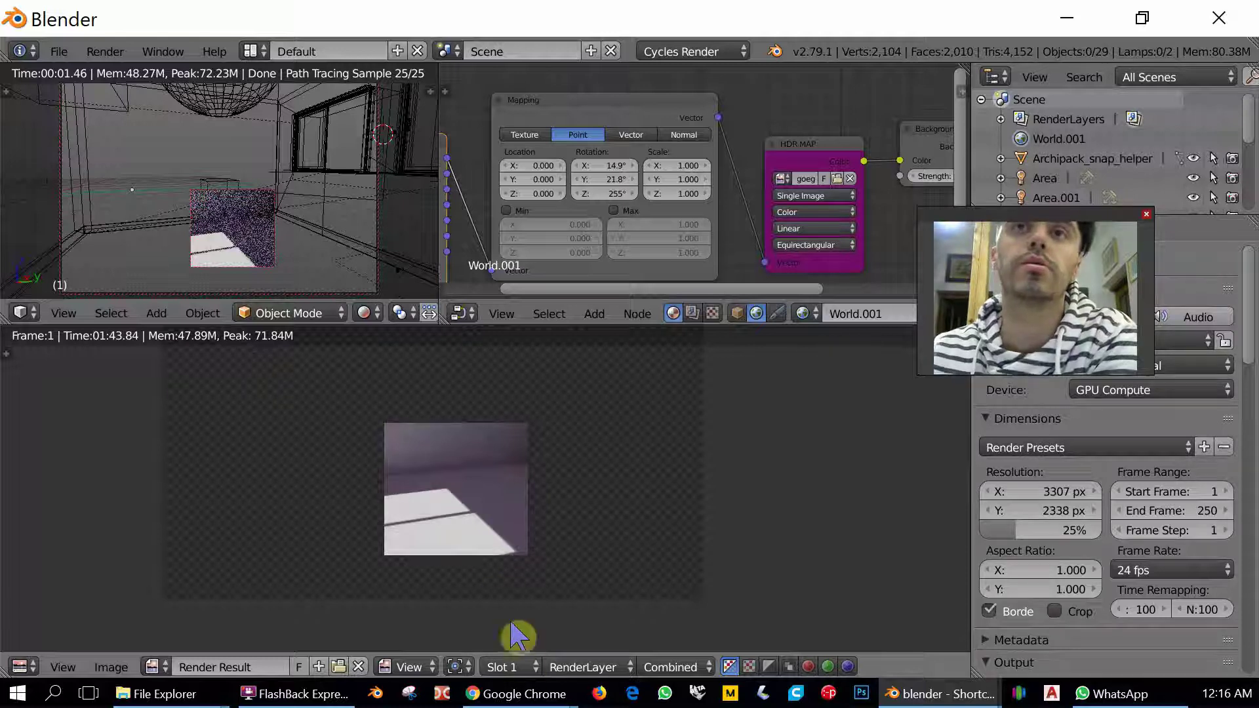
{"action": "left_click", "coordinate": [530, 671]}
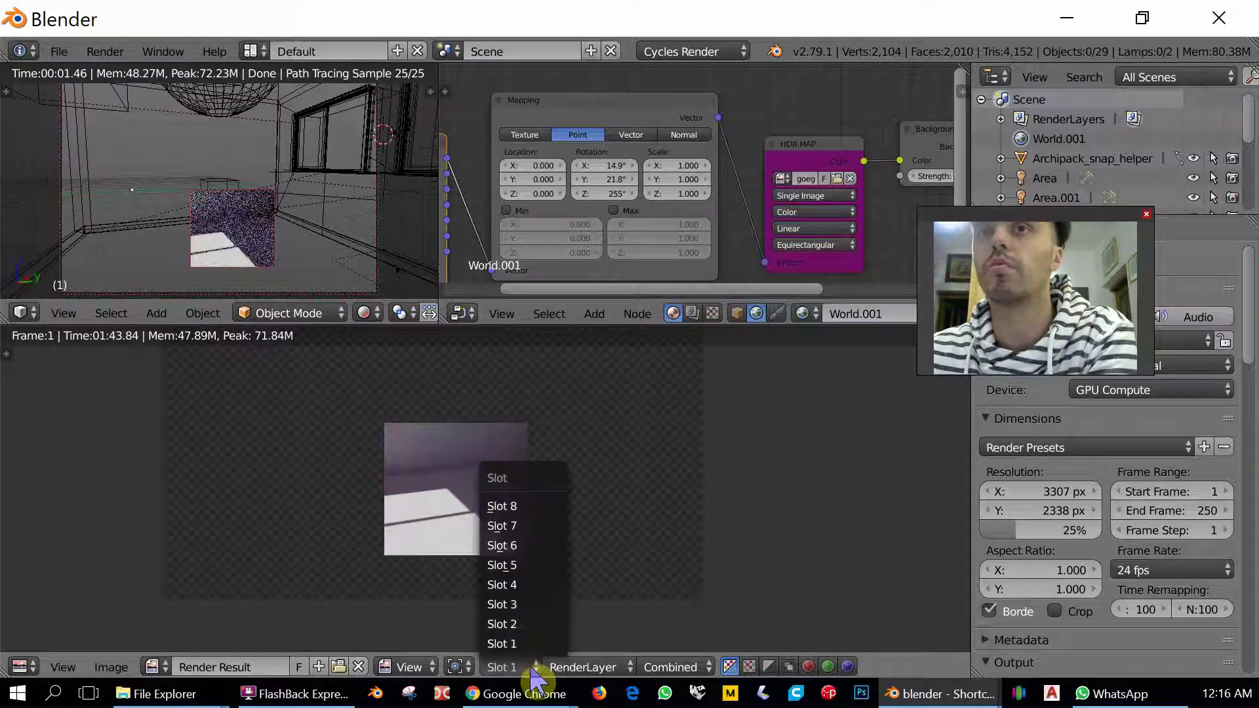
{"action": "left_click", "coordinate": [525, 623]}
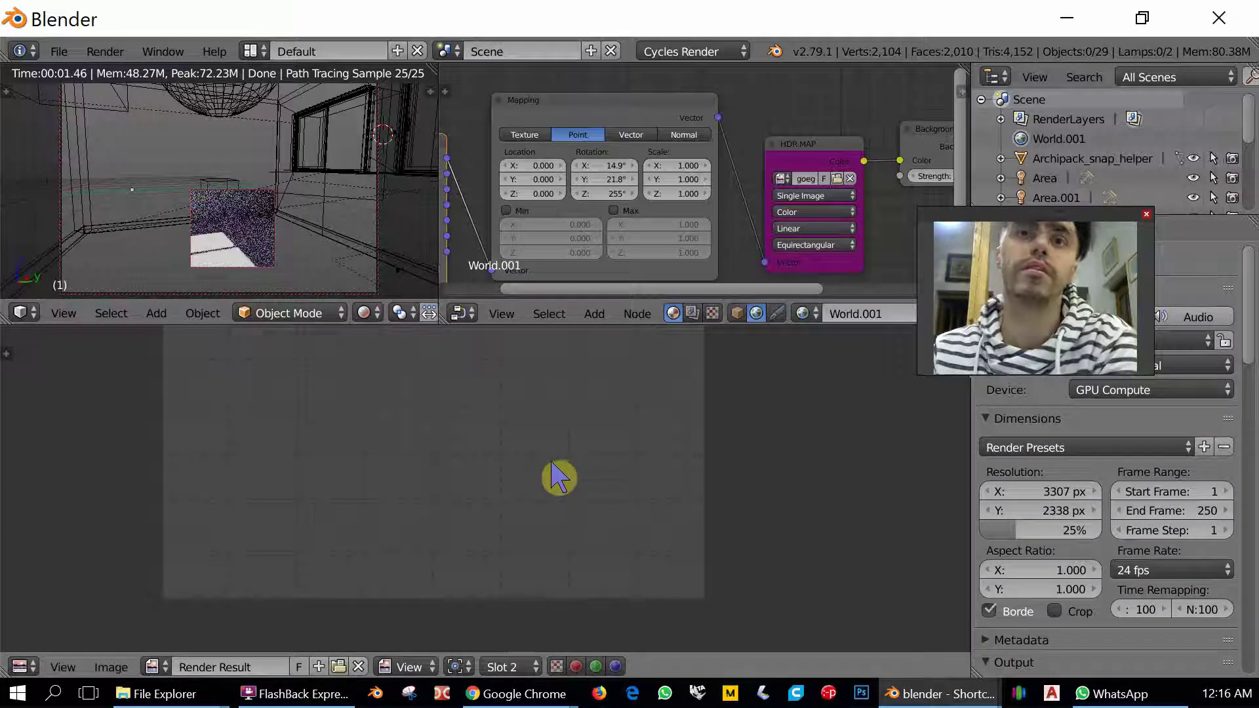
{"action": "left_click", "coordinate": [510, 667]}
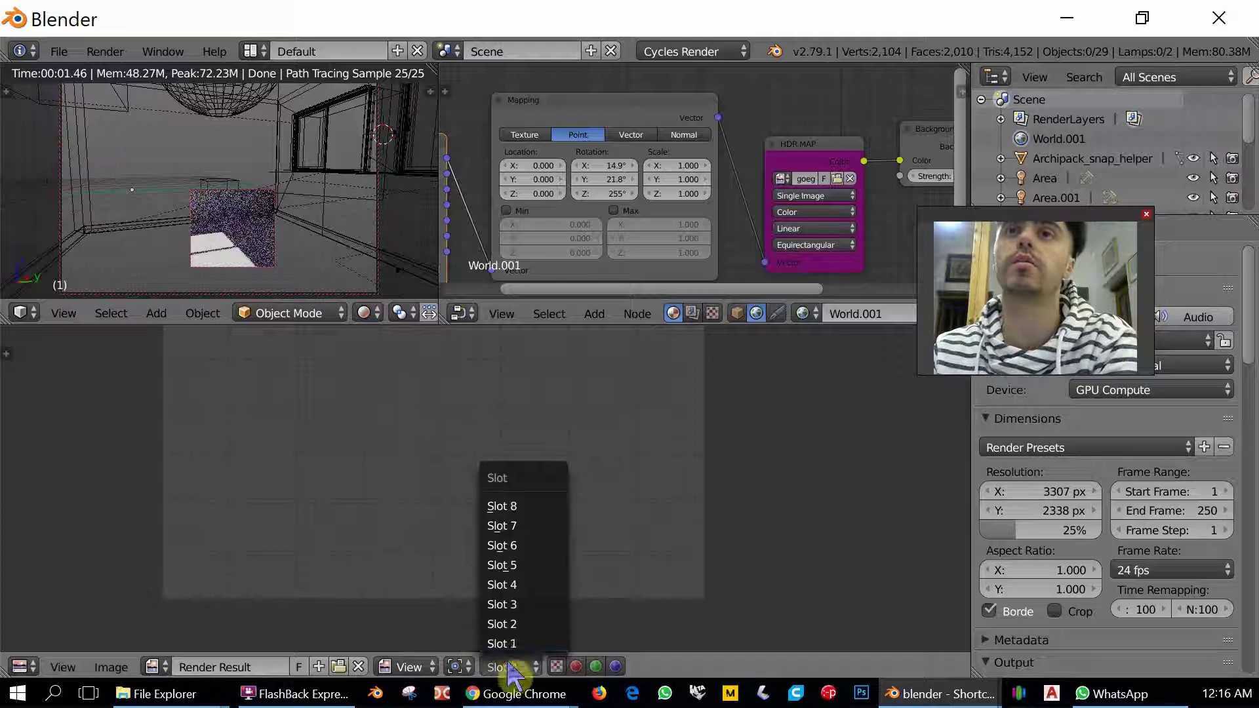
{"action": "left_click", "coordinate": [509, 644]}
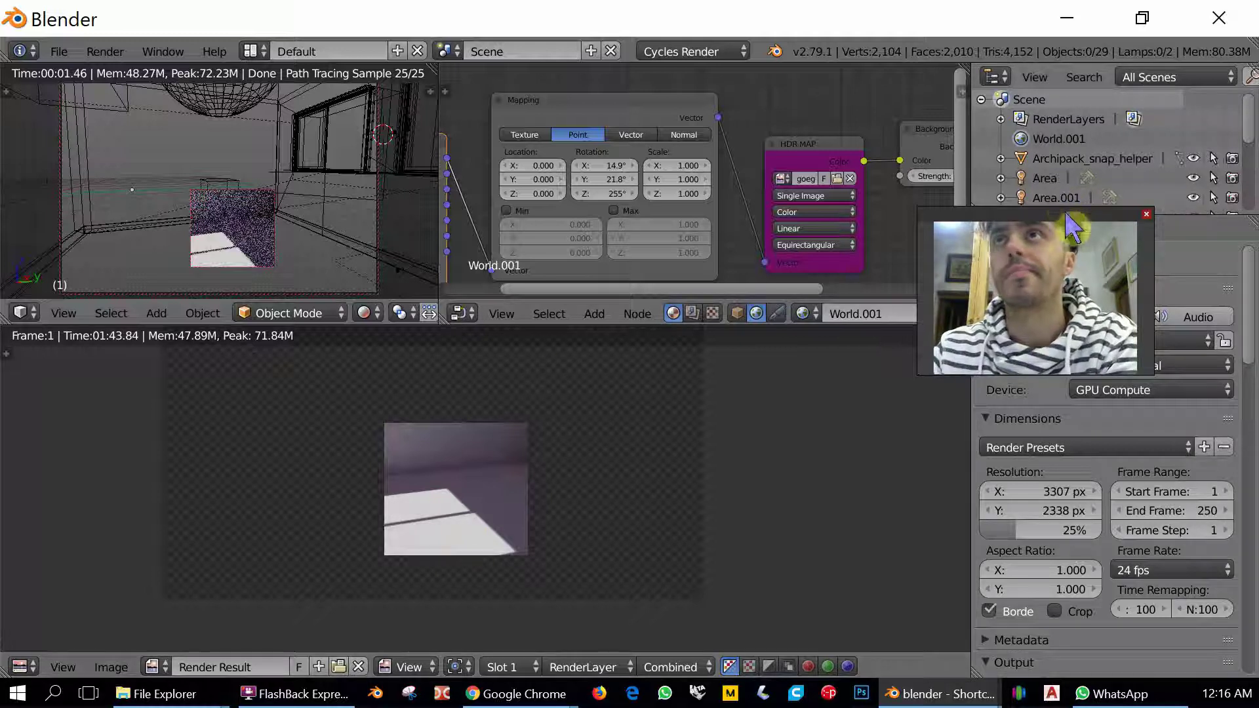
{"action": "left_click_drag", "start_coordinate": [1070, 223], "coordinate": [1140, 31]}
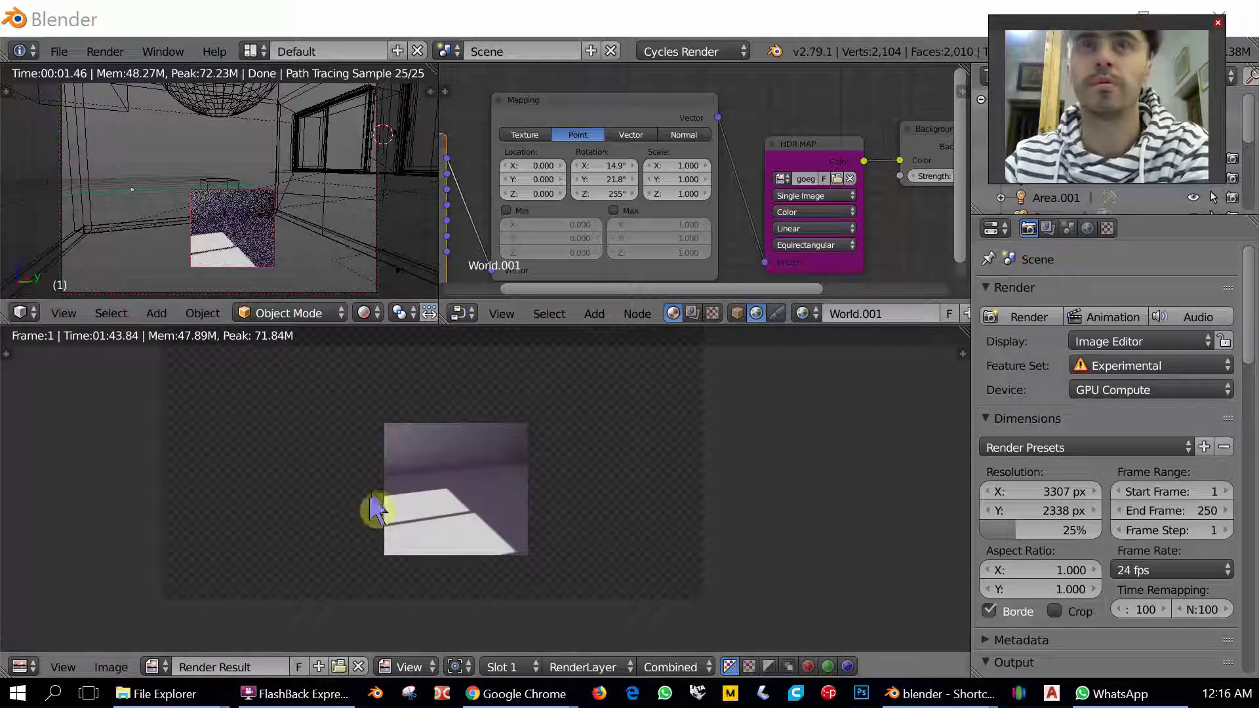
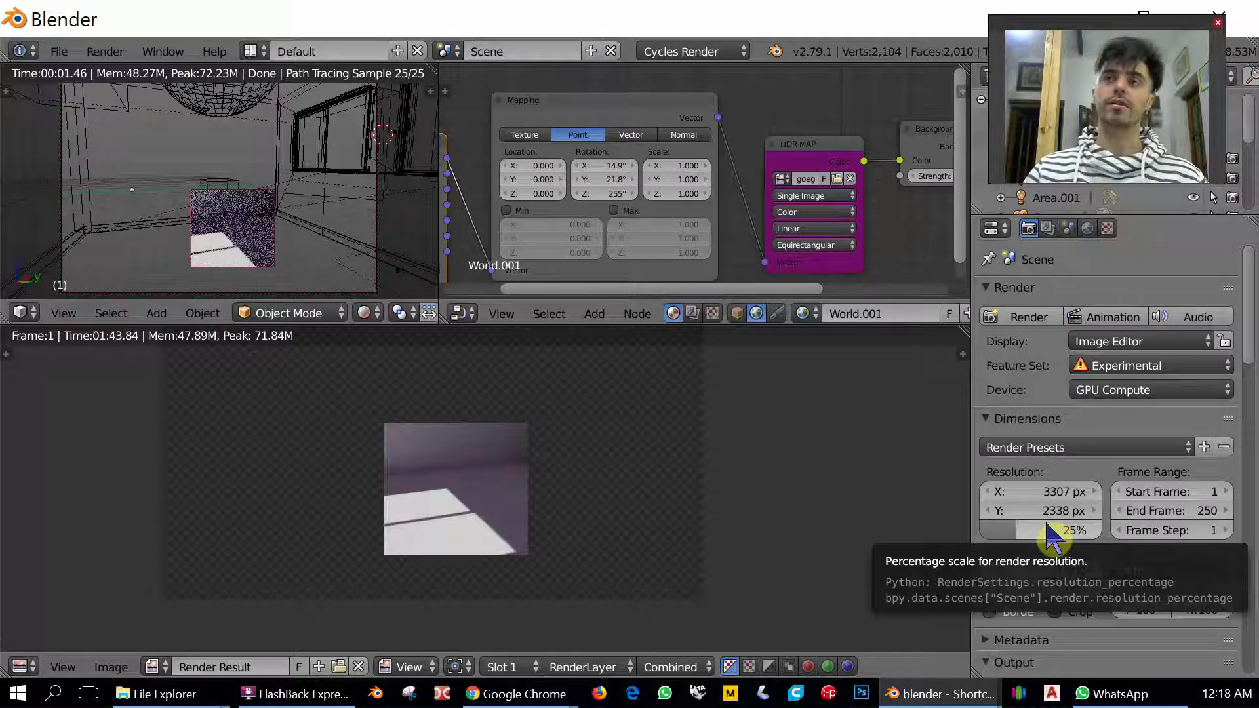
Set the render resolution percentage to 50%.
{"action": "left_click", "coordinate": [1048, 529]}
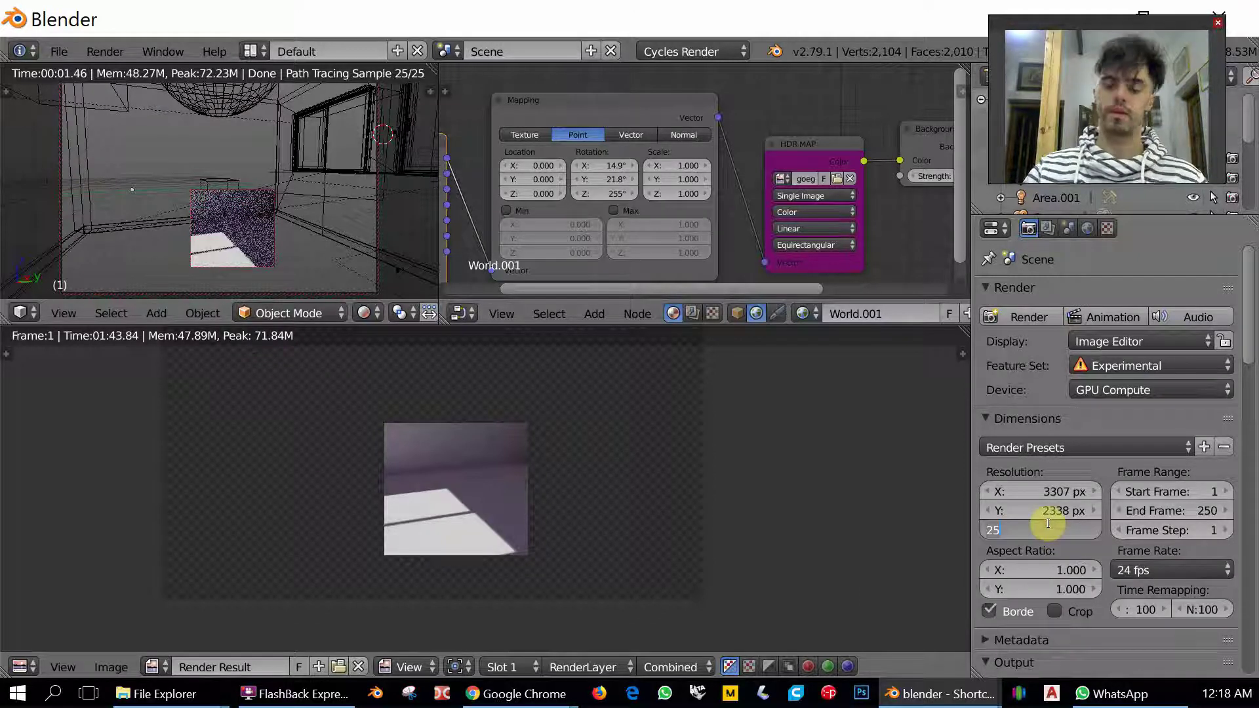
{"action": "type", "text": "50"}
{"action": "key", "text": "Return"}
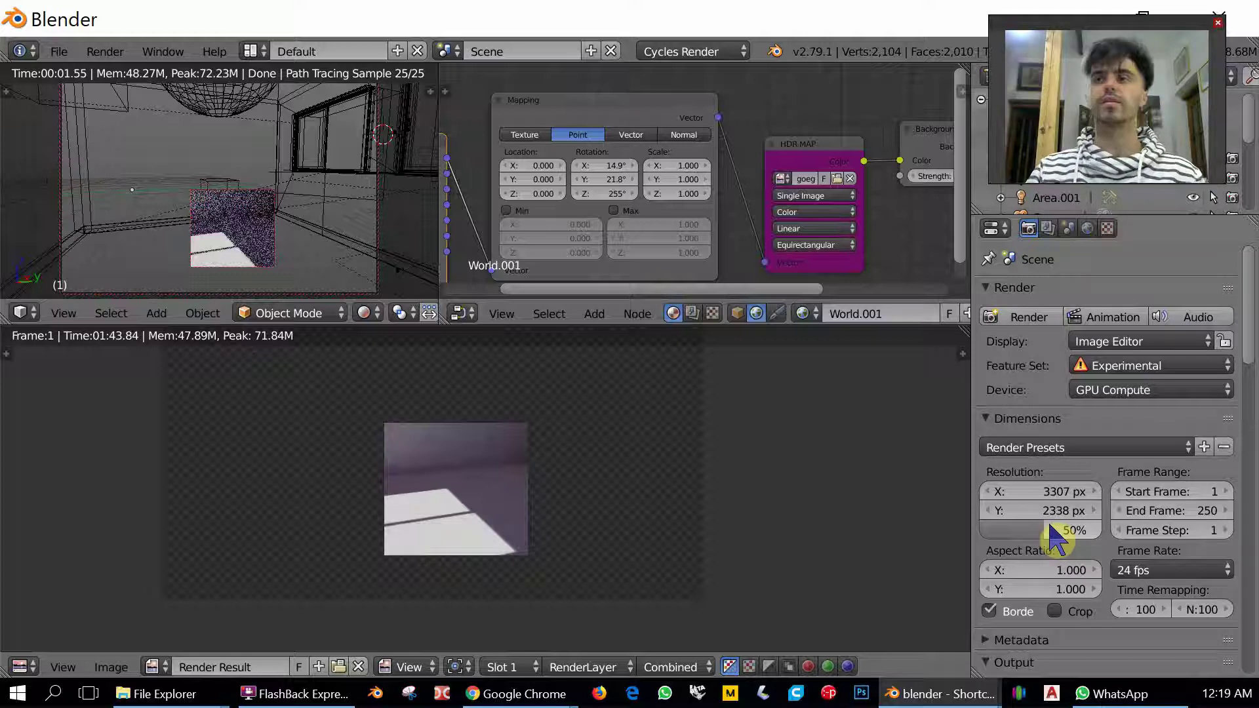
Set the render resolution percentage to 200%.
{"action": "left_click", "coordinate": [1053, 531]}
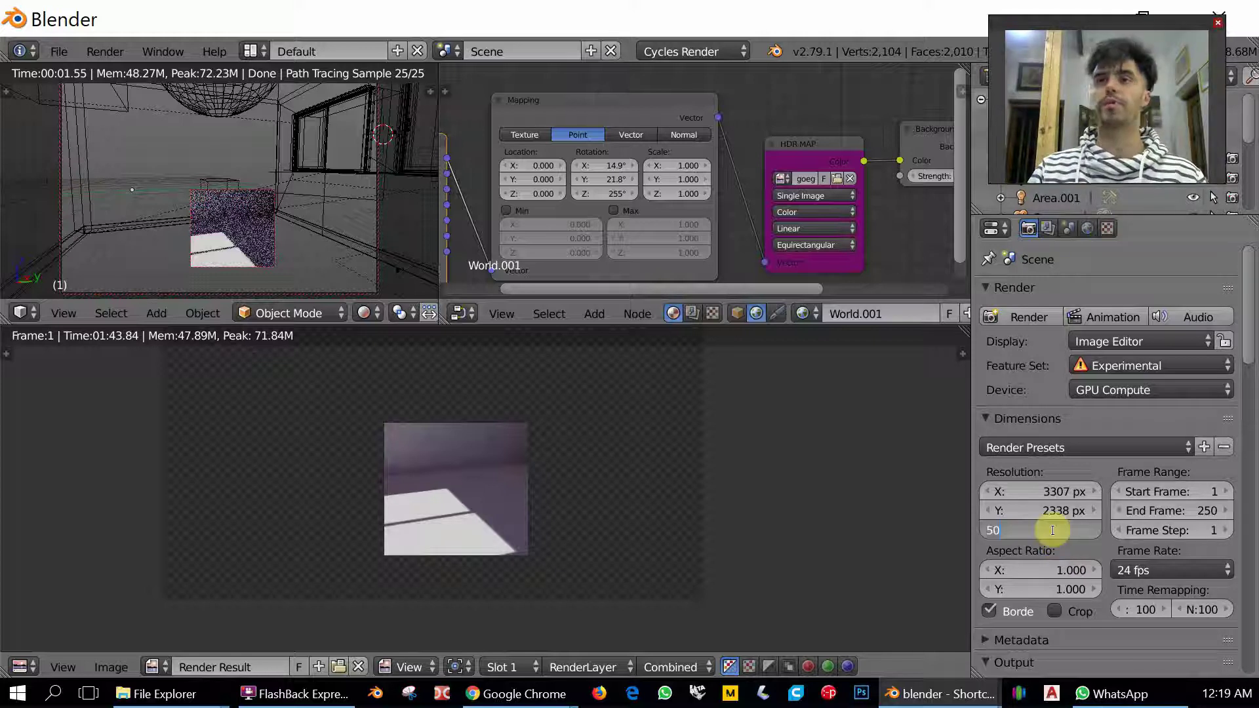
{"action": "type", "text": "20"}
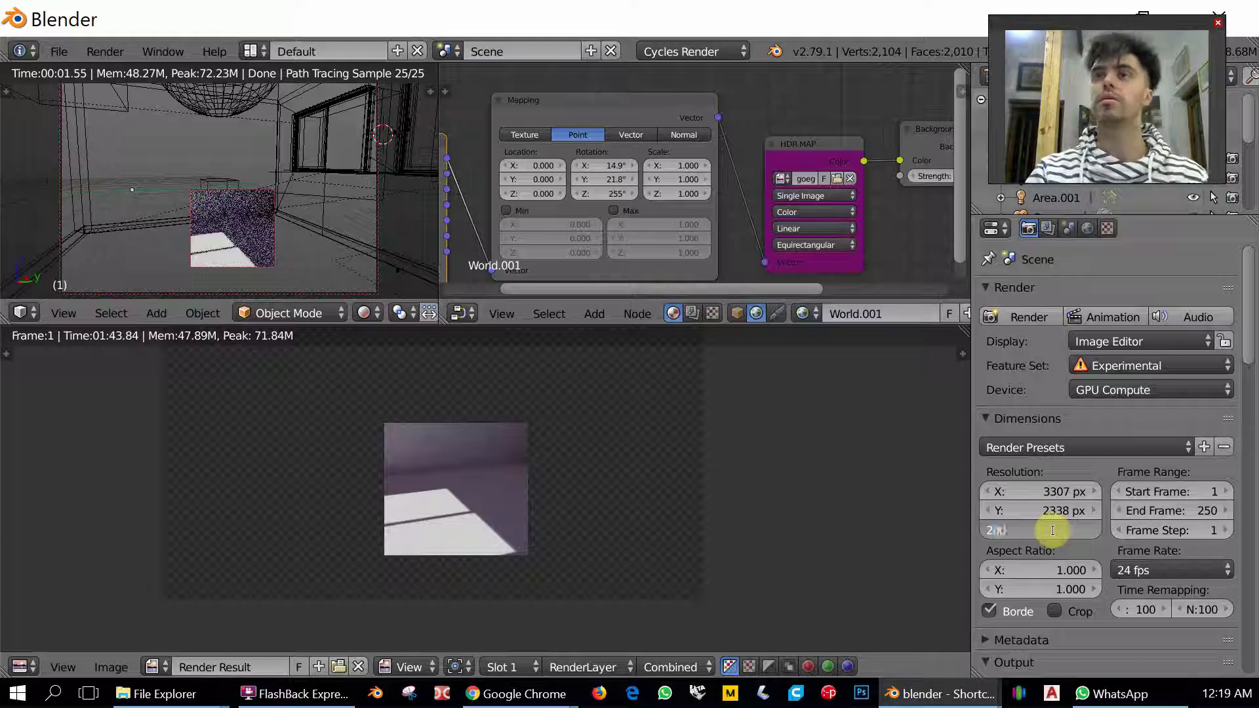
{"action": "type", "text": "0"}
{"action": "key", "text": "Return"}
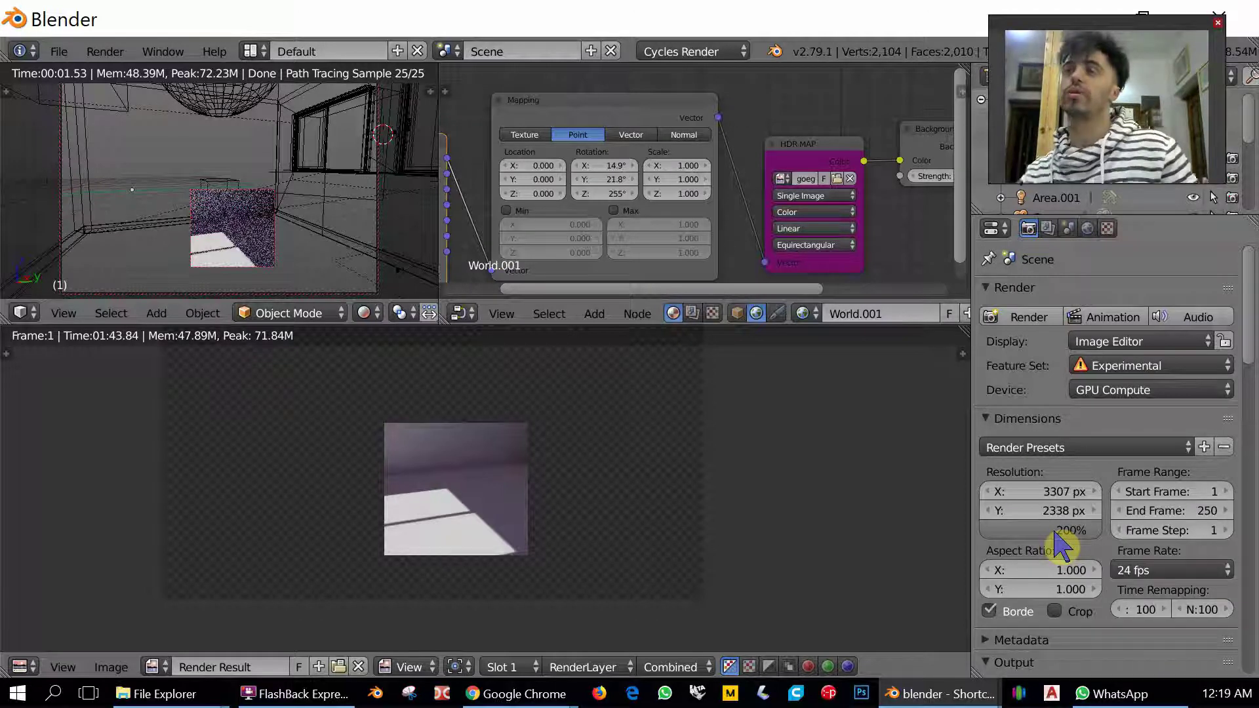
Change the resolution percentage to 100% for the full 3307 × 2338 px output.
{"action": "left_click", "coordinate": [1053, 530]}
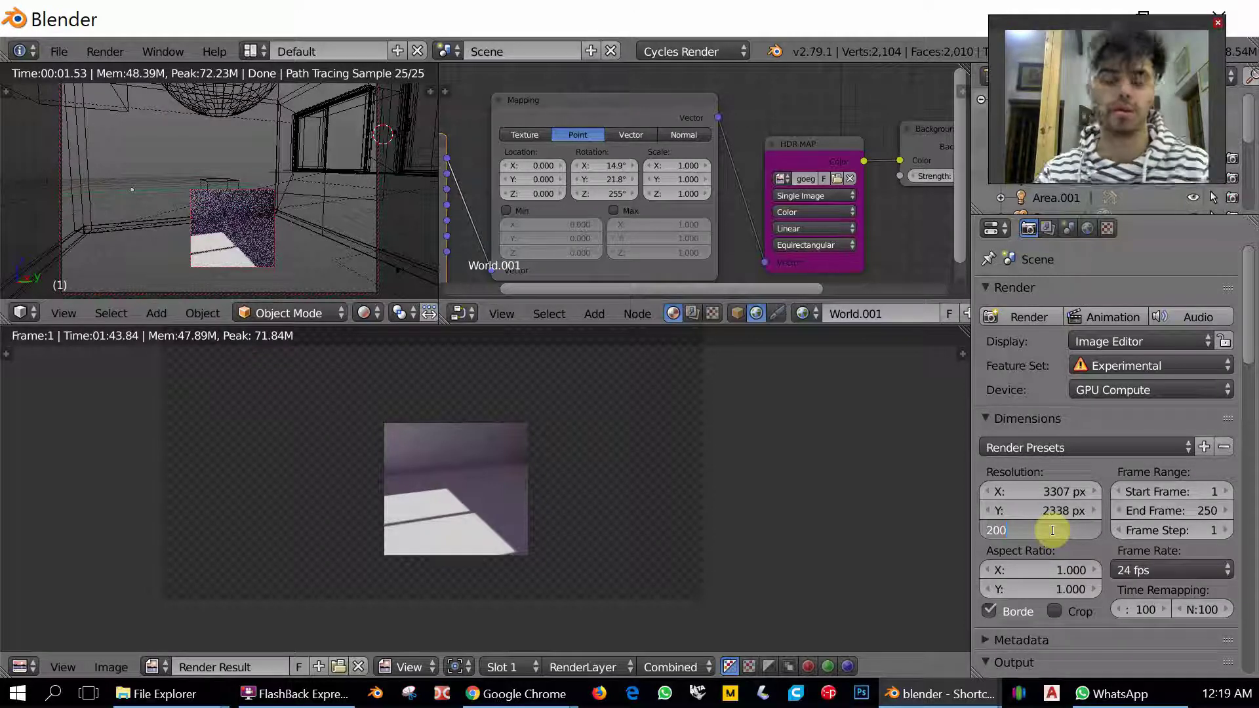
{"action": "type", "text": "100"}
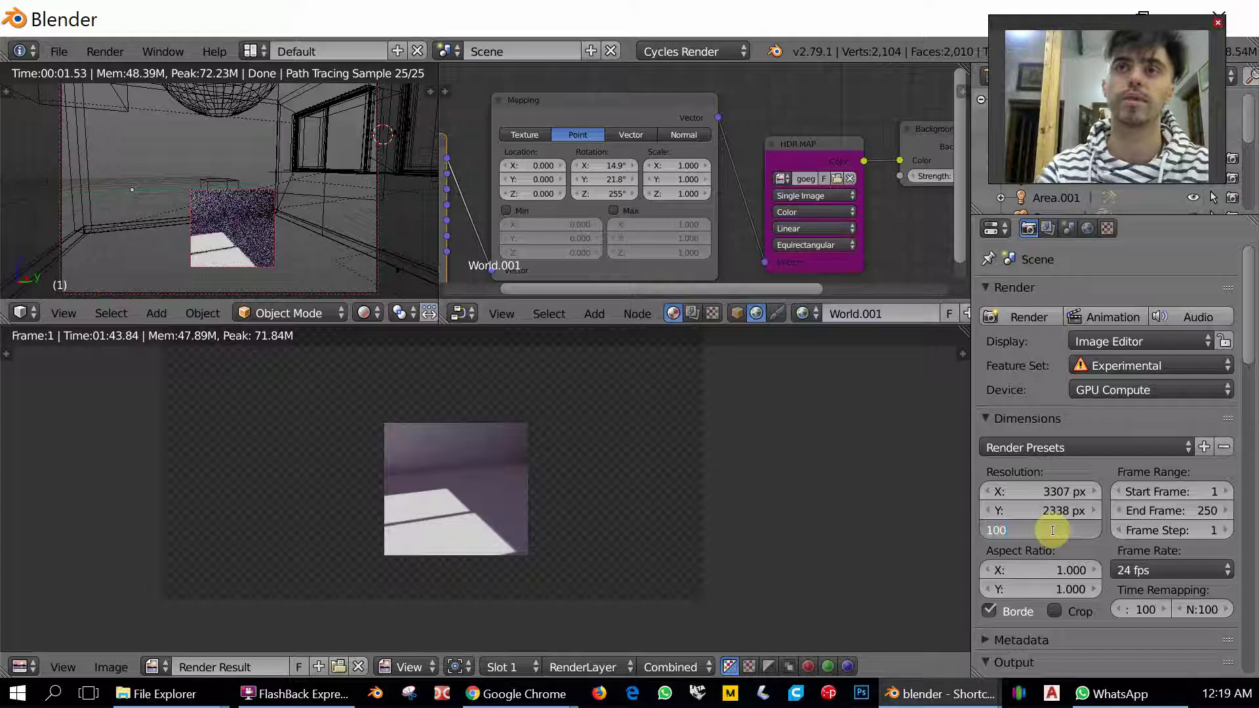
{"action": "key", "text": "Return"}
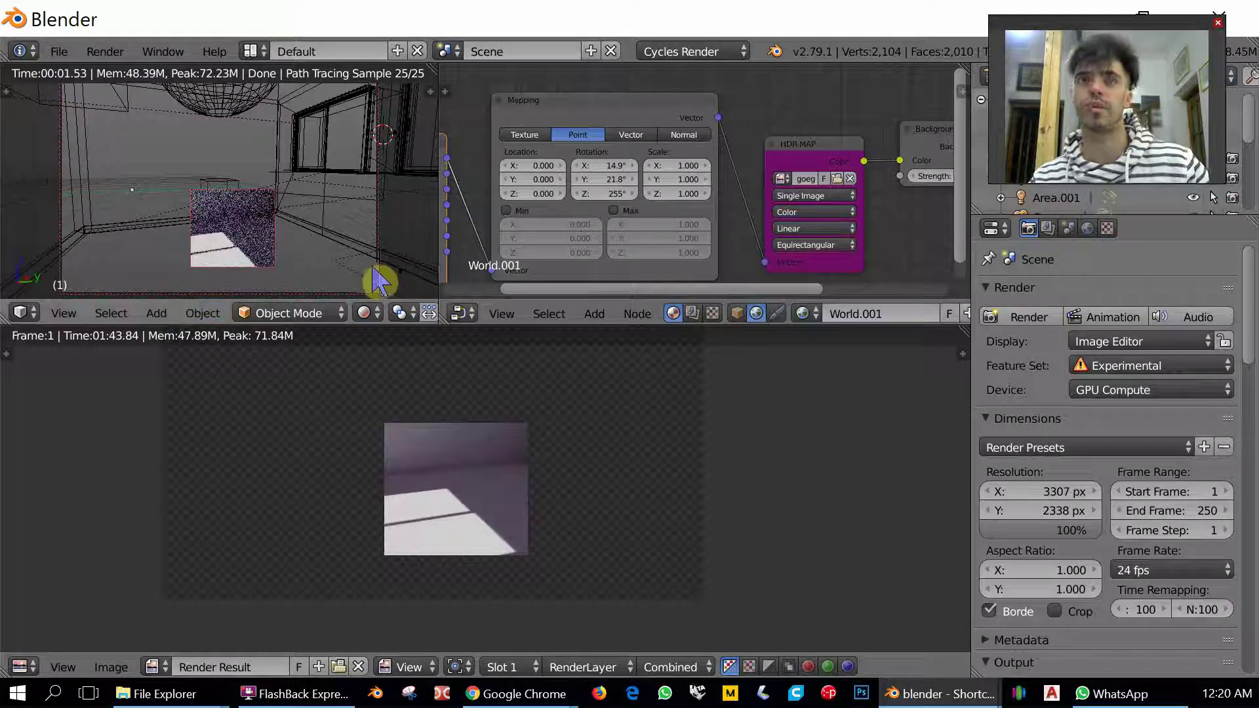
Render the current frame at full resolution with F12.
{"action": "key", "text": "F12"}
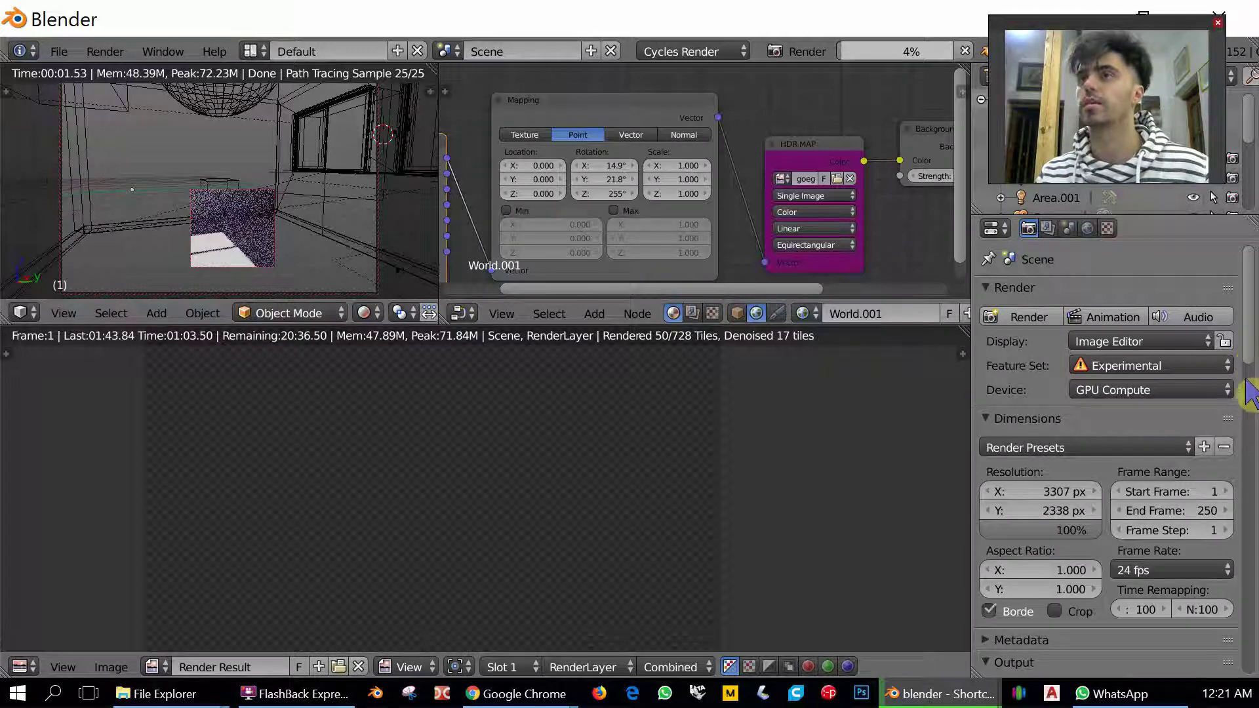
Cancel the render at 62 of 728 tiles and show Sampling with 800 render samples.
{"action": "scroll", "coordinate": [1200, 396], "scroll_direction": "down", "scroll_amount": 10}
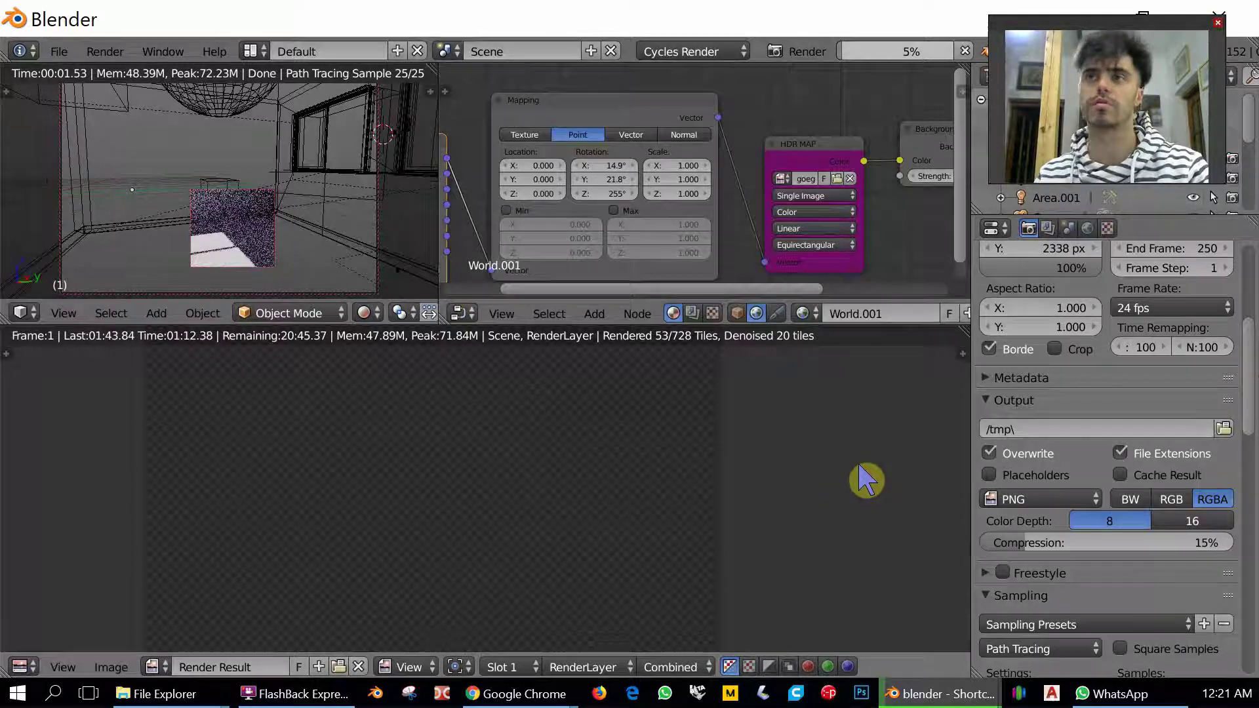
{"action": "key", "text": "Escape"}
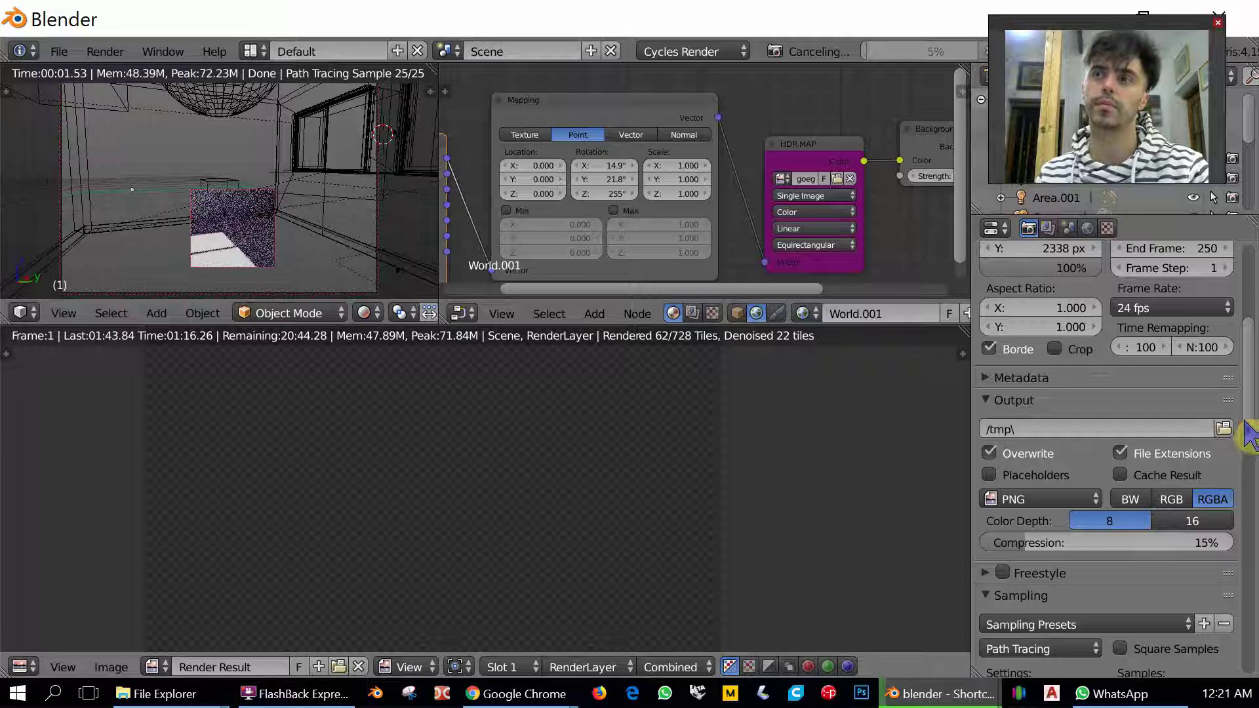
{"action": "key", "text": "Escape"}
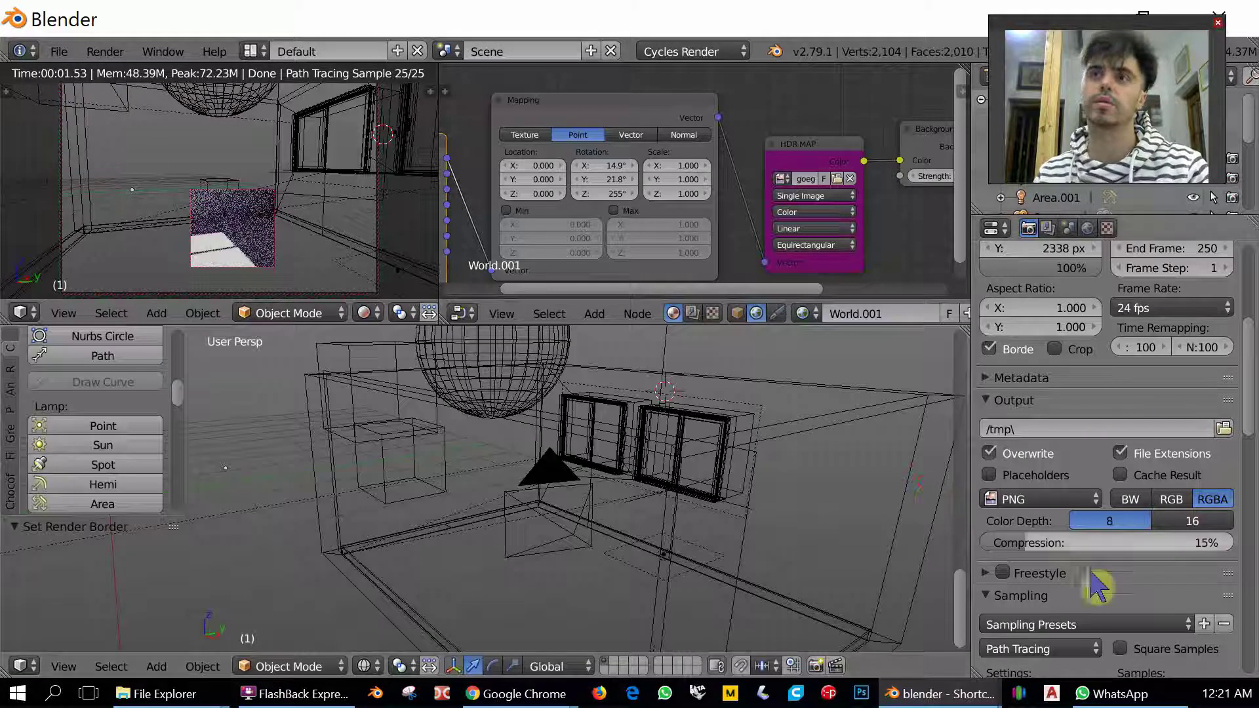
{"action": "scroll", "coordinate": [1115, 581], "scroll_direction": "down", "scroll_amount": 5}
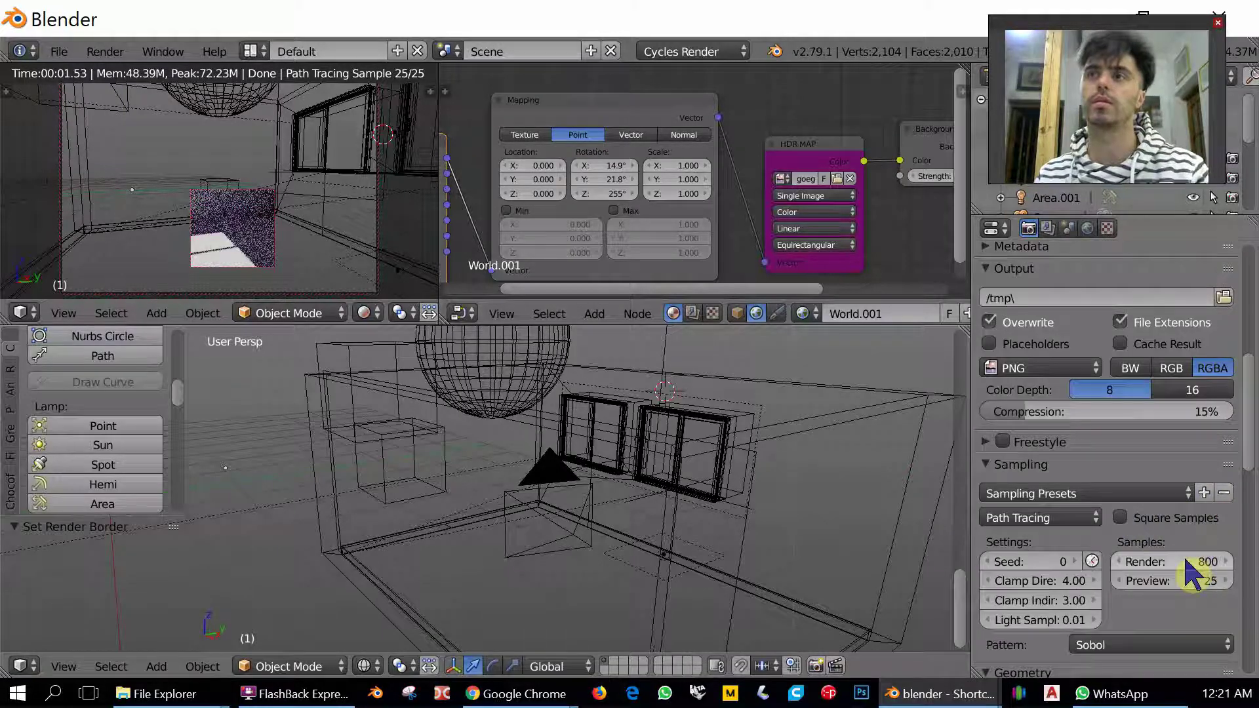